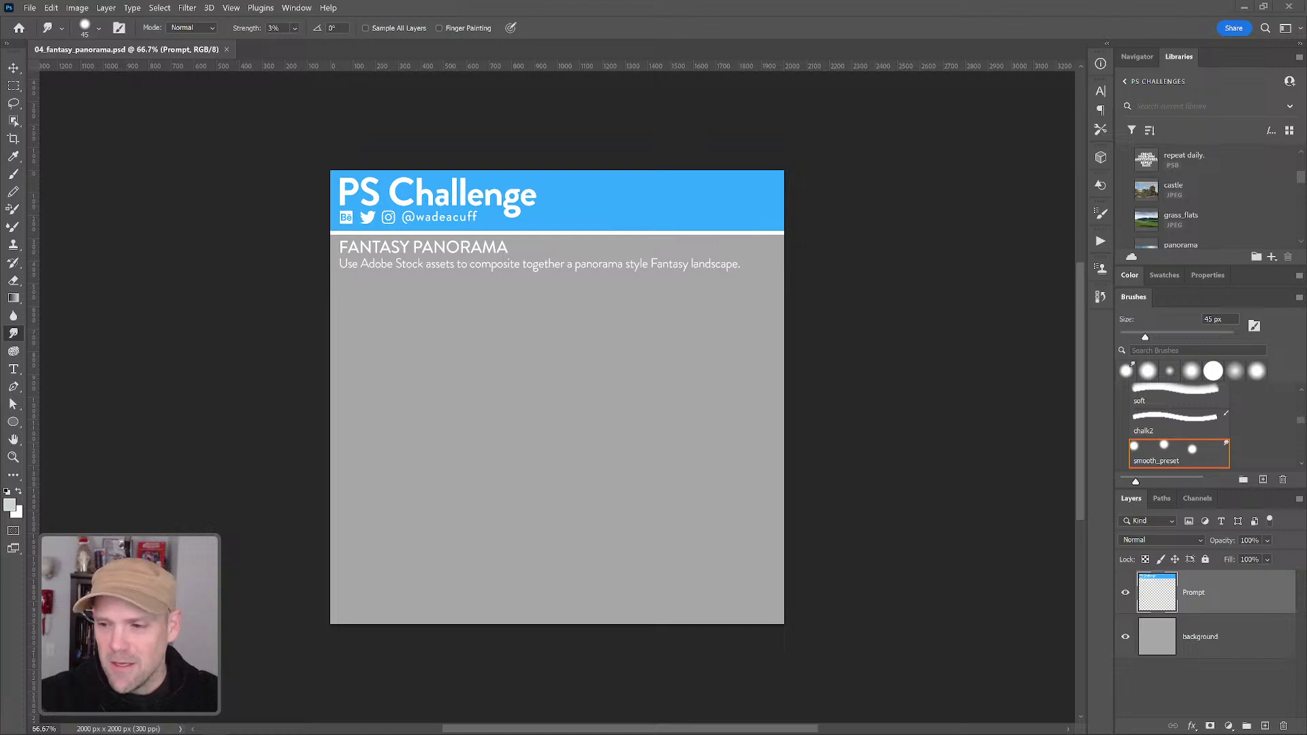
# Switch to VLC, play panorama_example.mp4 from the start to view the finished panorama example, and return to Photoshop
pyautogui.hotkey('alt', 'Tab')
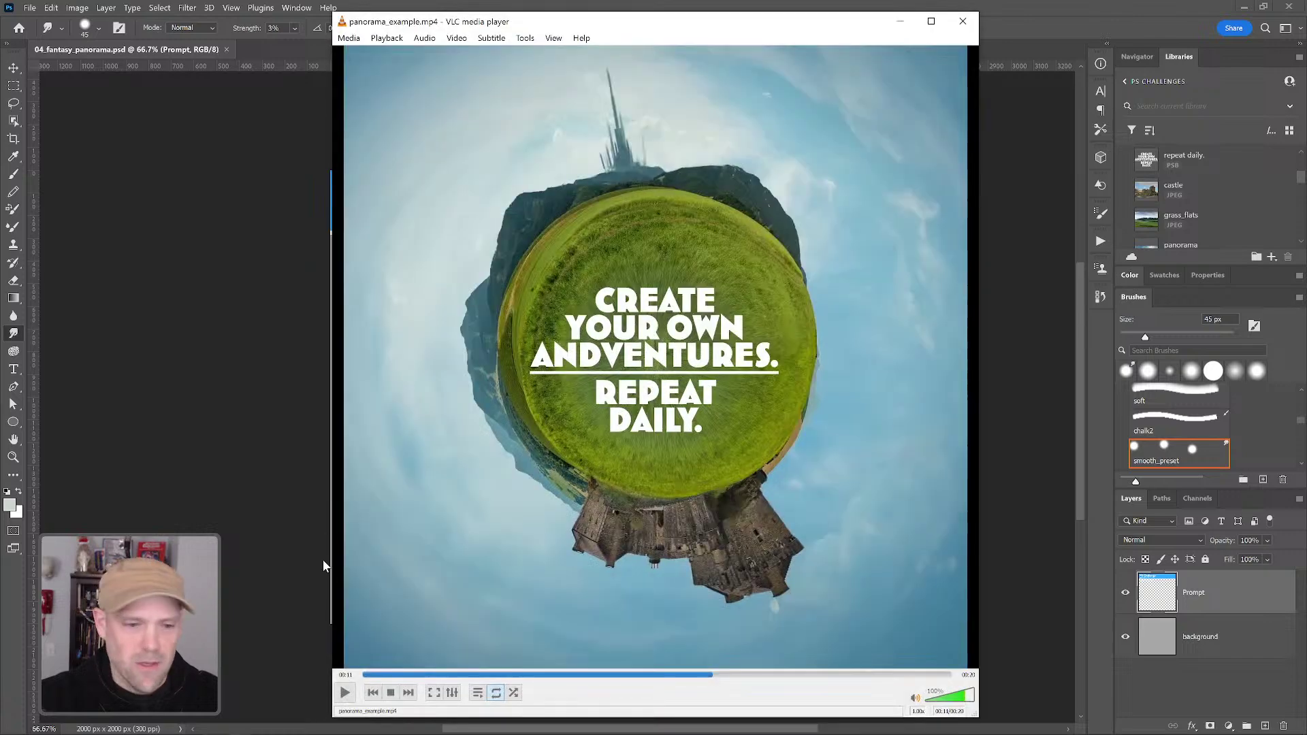
pyautogui.click(390, 692)
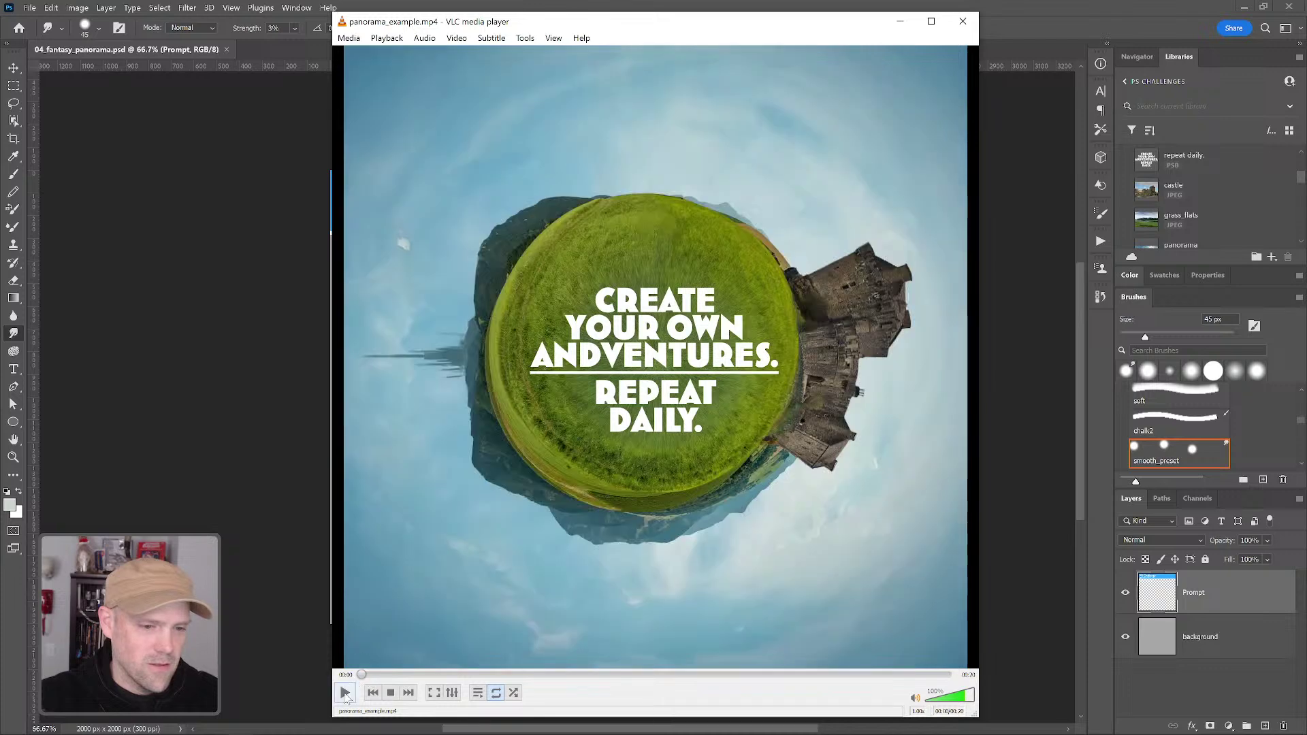
pyautogui.click(345, 692)
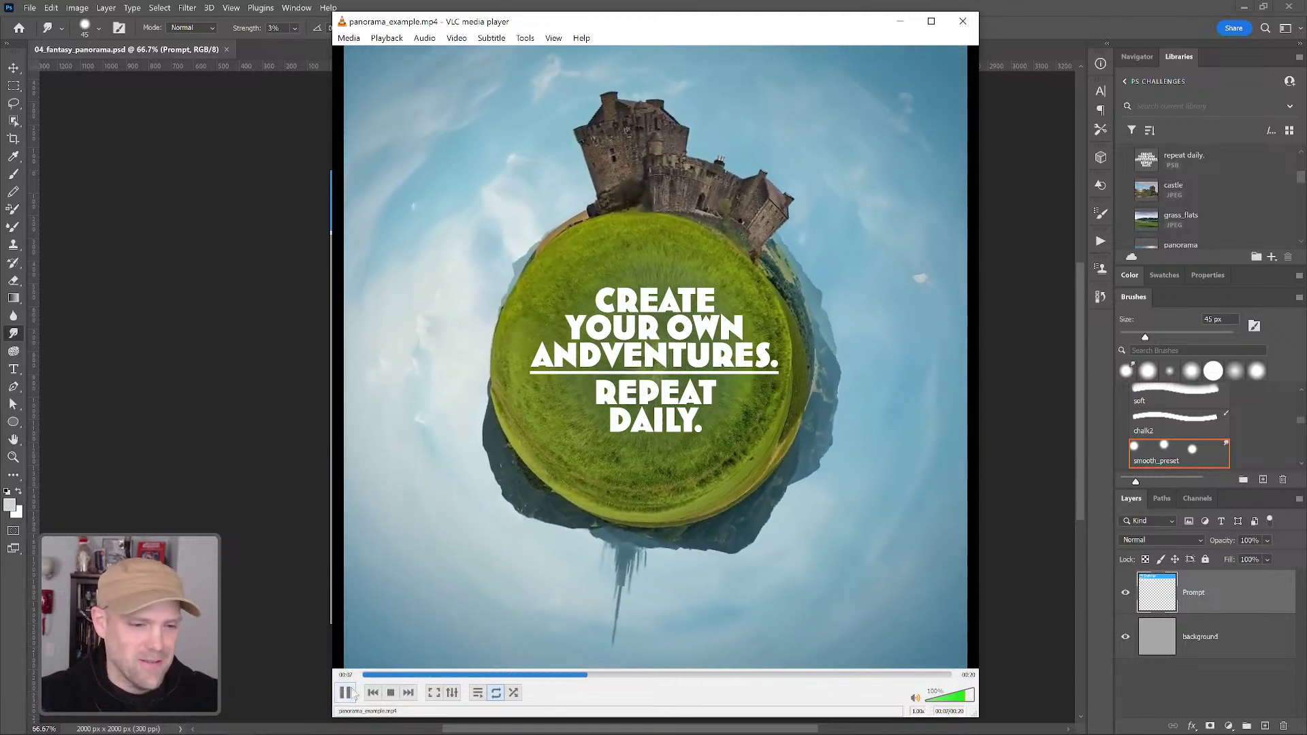
pyautogui.click(346, 692)
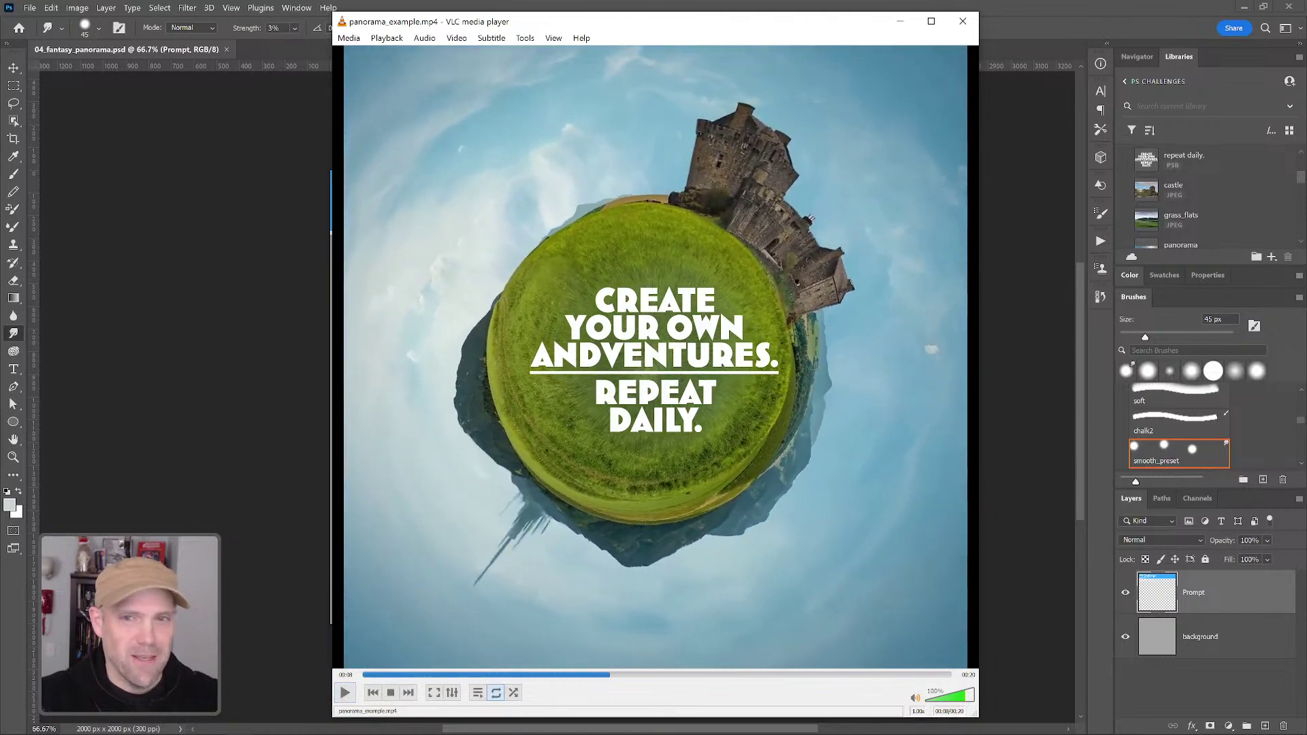
pyautogui.click(900, 22)
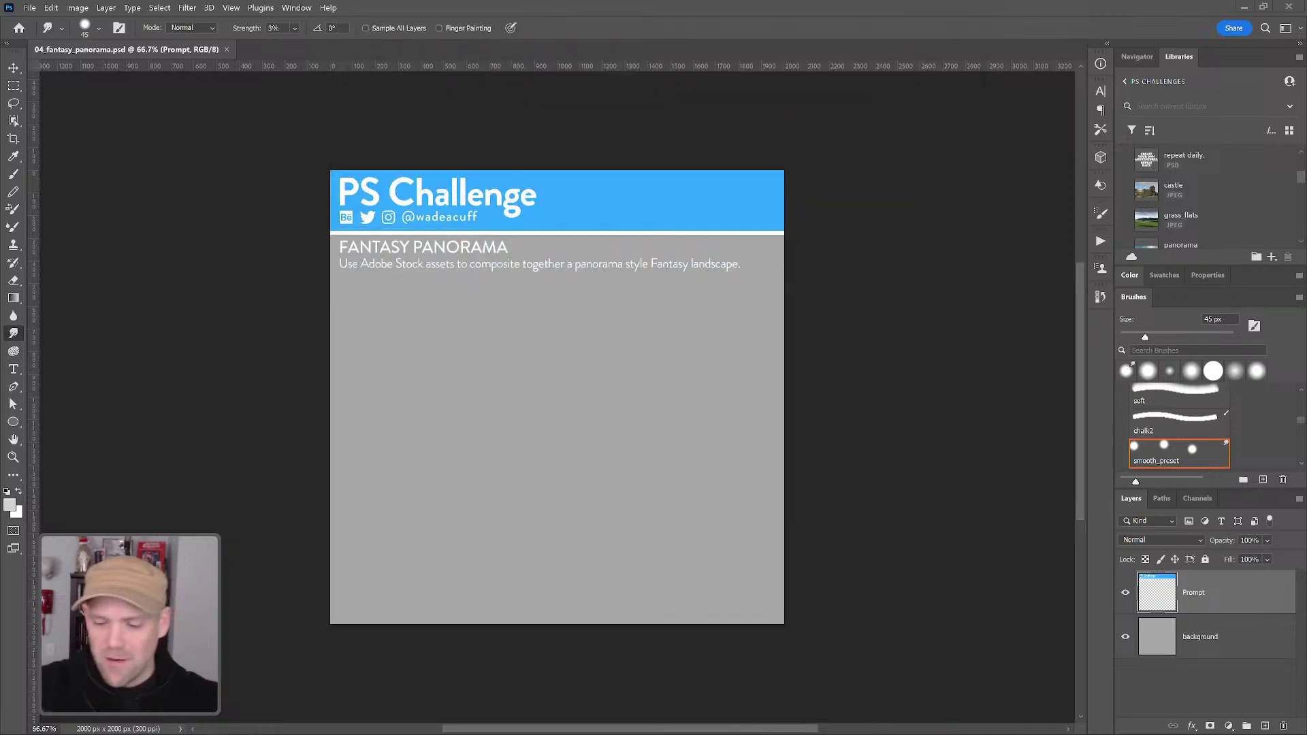
# Create a new 6400 x 1900 px document at 300 ppi and place the library's panorama image above the background
pyautogui.click(30, 9)
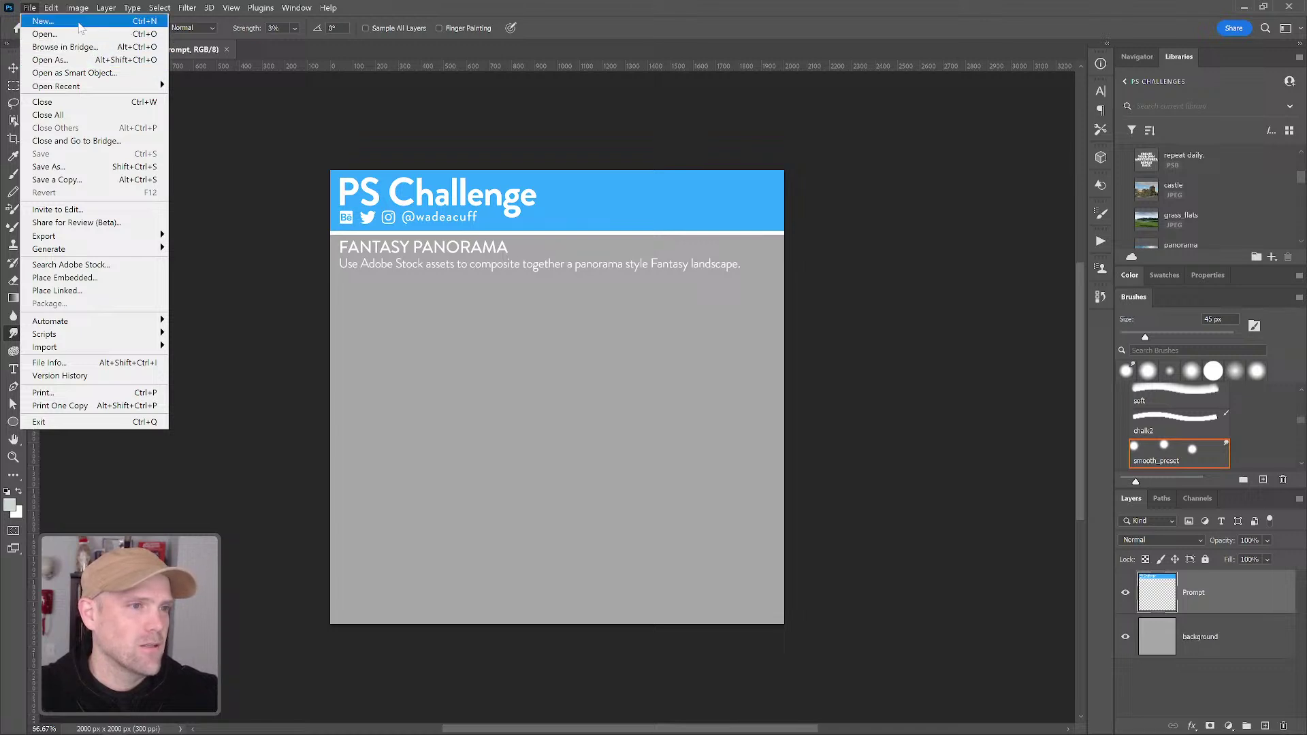
pyautogui.click(79, 22)
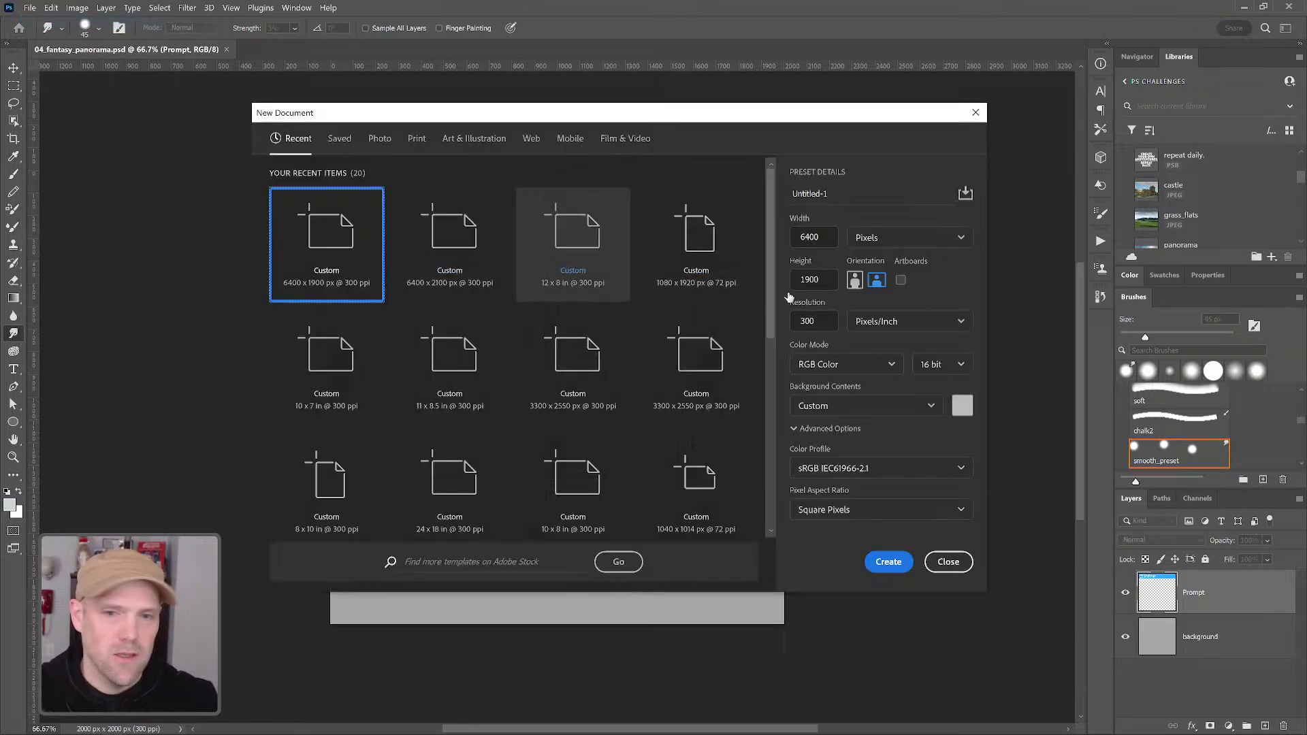
pyautogui.click(889, 563)
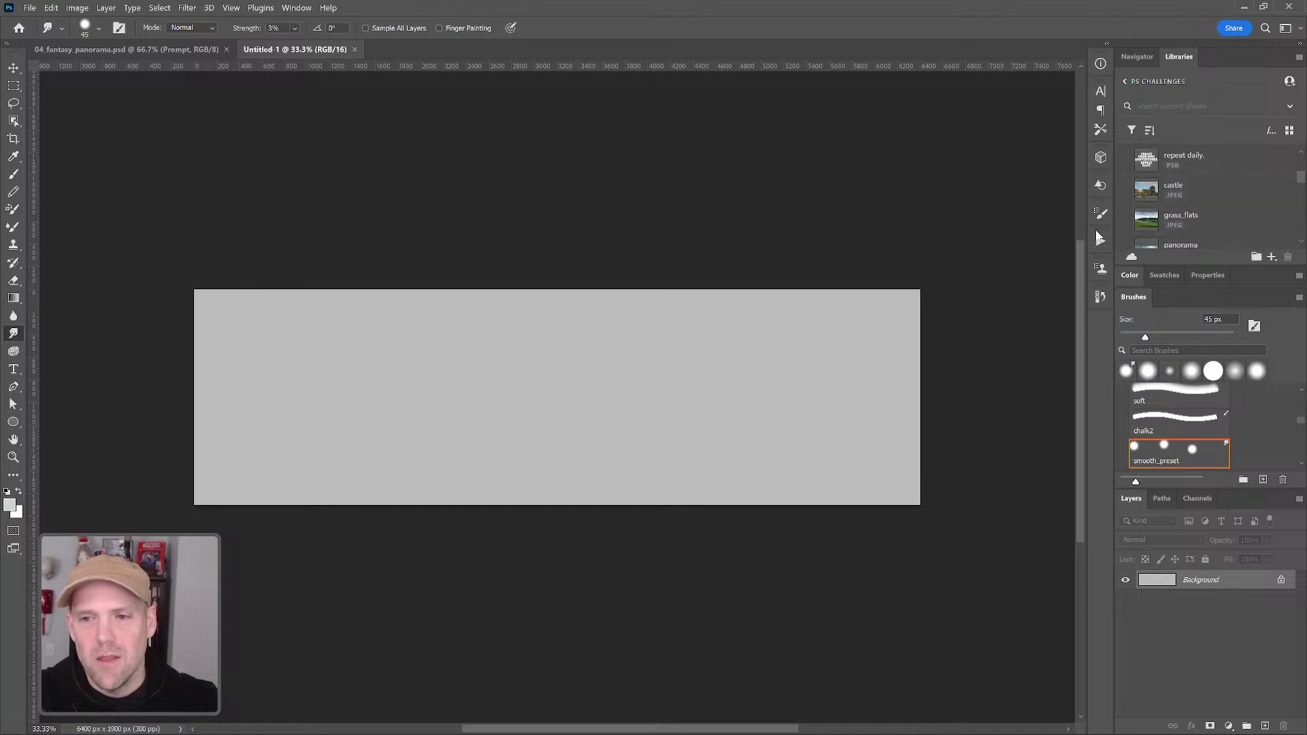
pyautogui.scroll(-2, 1161, 193)
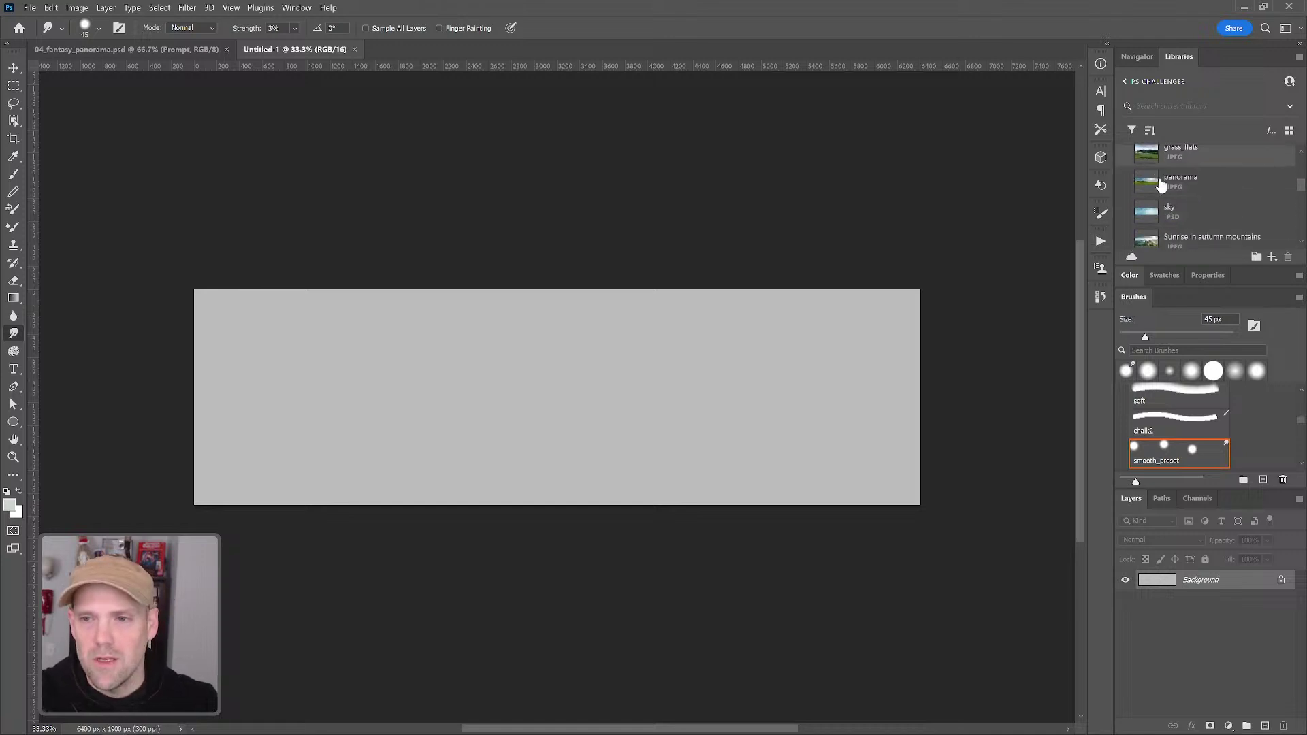
pyautogui.moveTo(1150, 185)
pyautogui.mouseDown()
pyautogui.moveTo(1143, 476)
pyautogui.moveTo(1168, 573)
pyautogui.mouseUp()
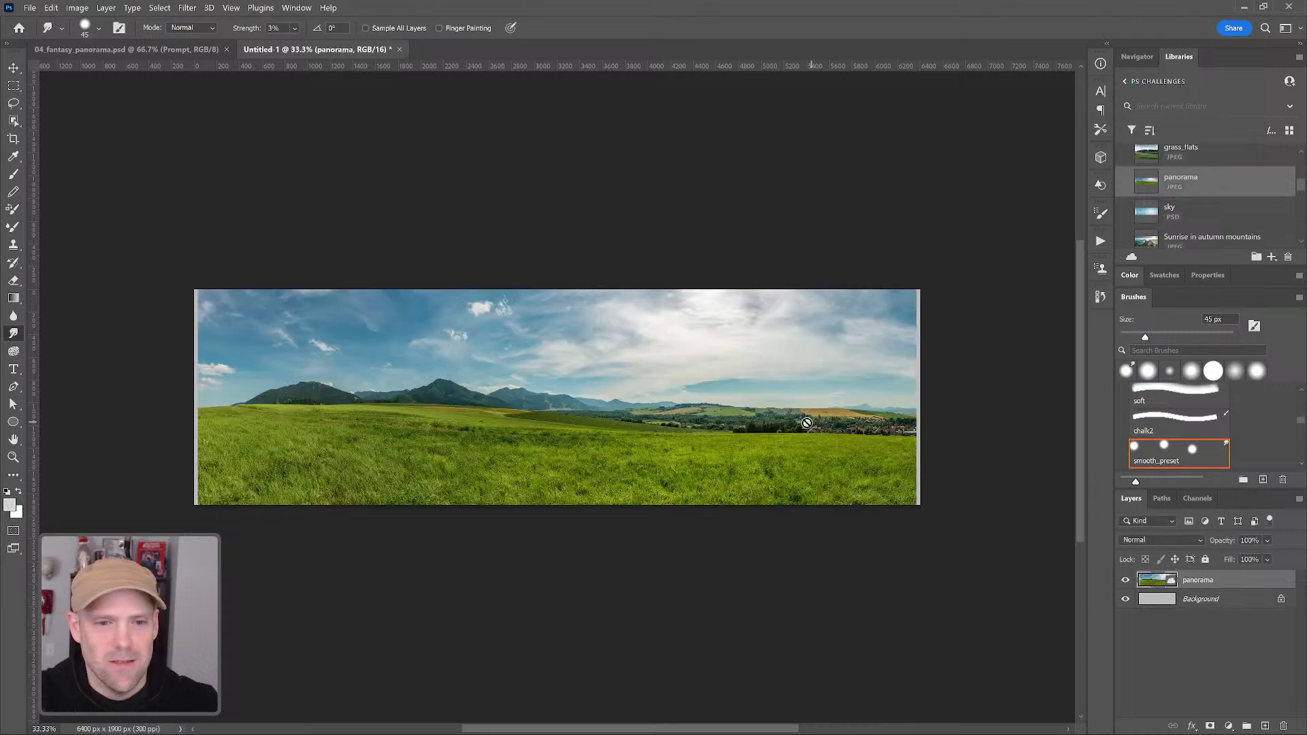
# Crop the canvas width to about 6308 px to trim the empty strips beside the panorama image
pyautogui.press('c')
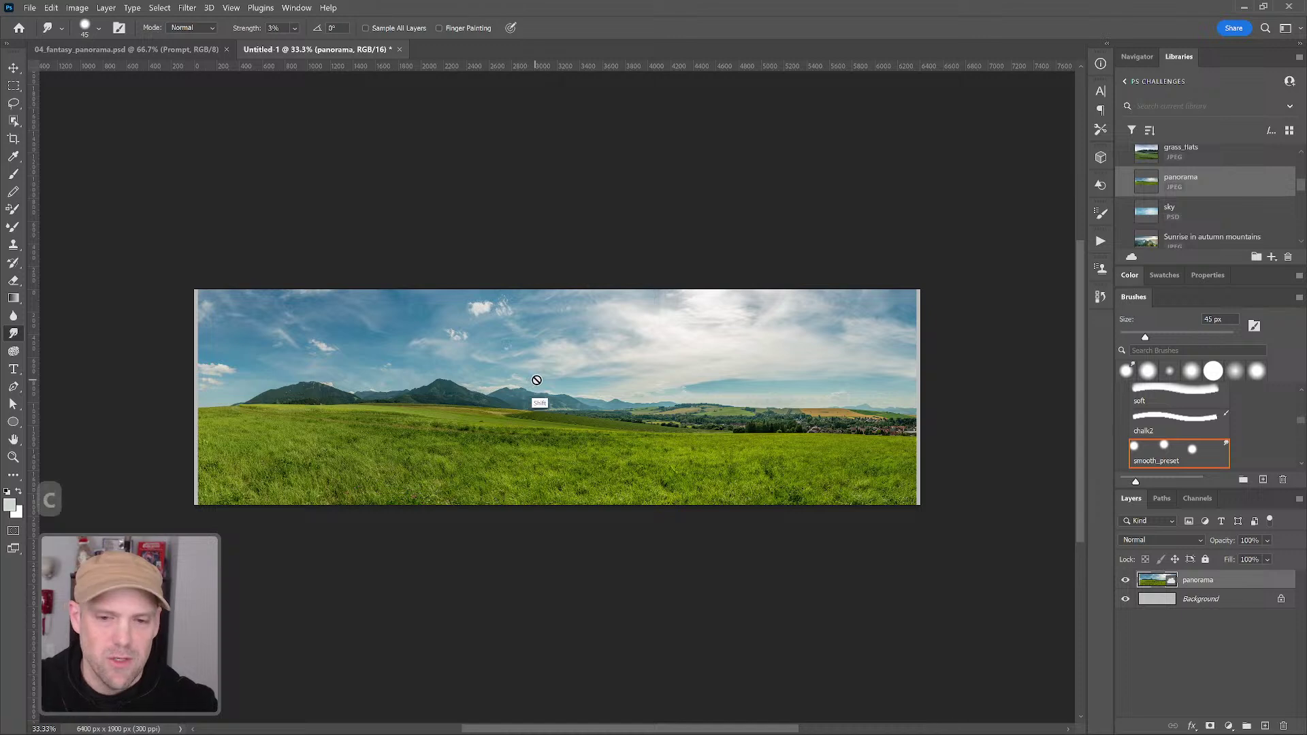
pyautogui.moveTo(924, 400); pyautogui.dragTo(915, 406)
pyautogui.press('Return')
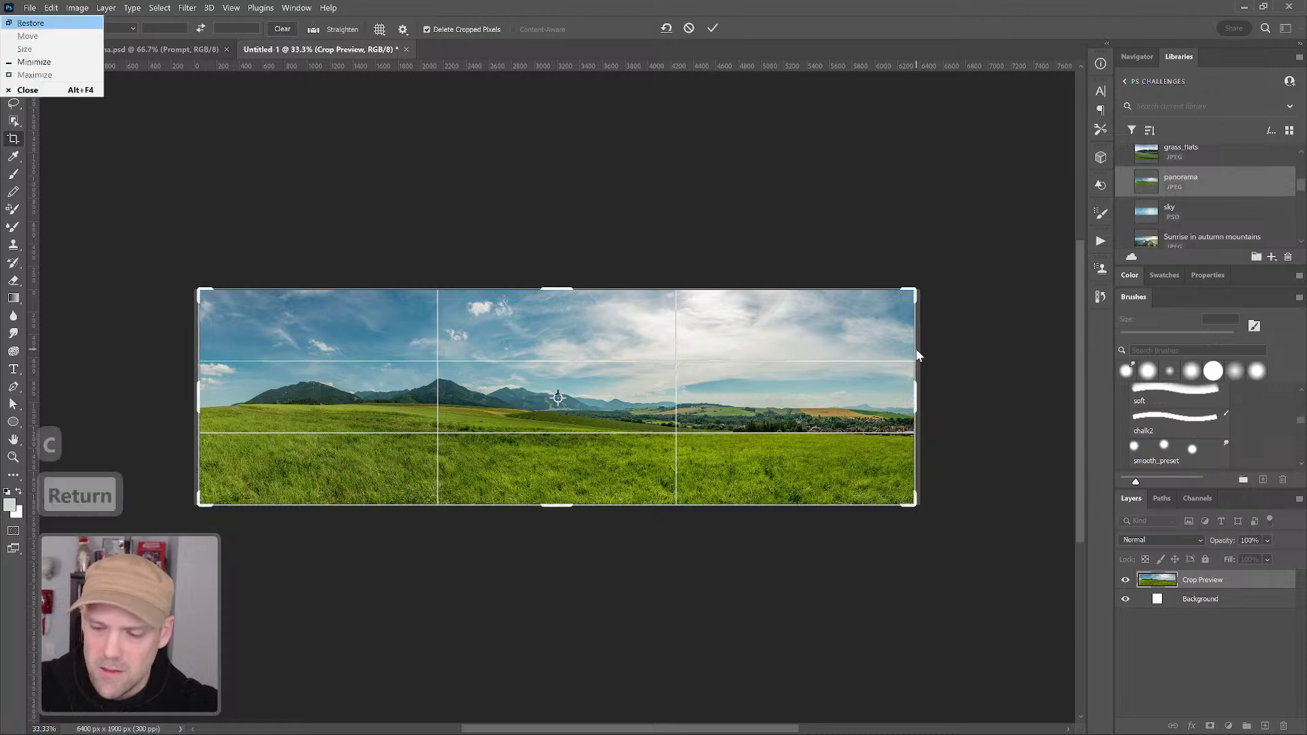
pyautogui.press('Return')
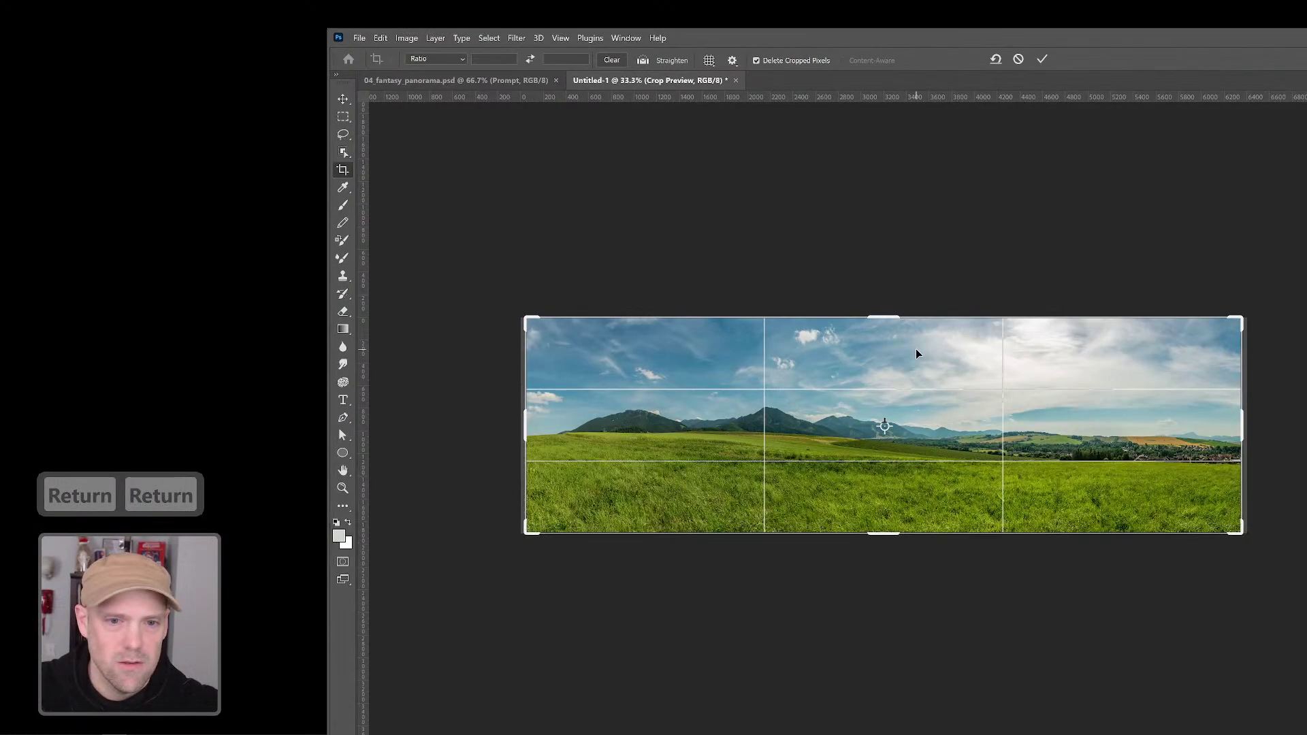
pyautogui.doubleClick(715, 41)
pyautogui.press('Return')
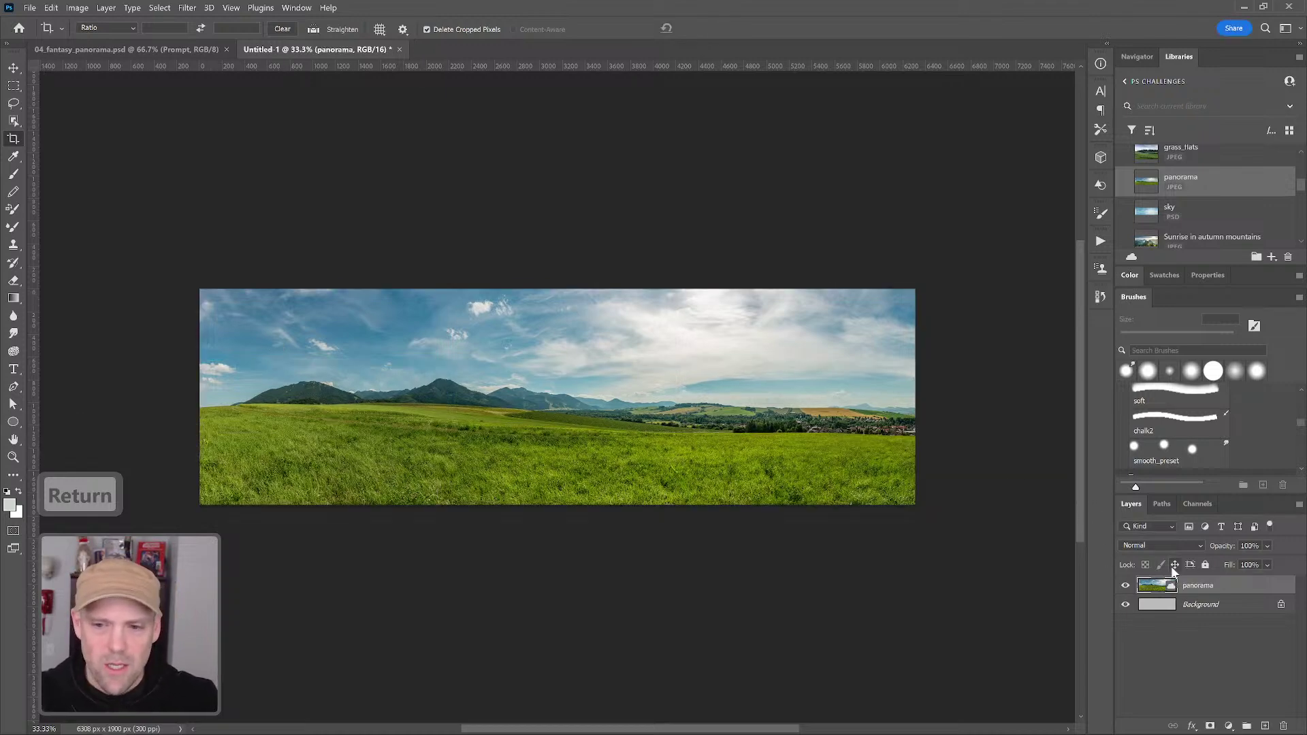
# Rasterize the panorama layer and keep it as the active layer
pyautogui.rightClick(1192, 589)
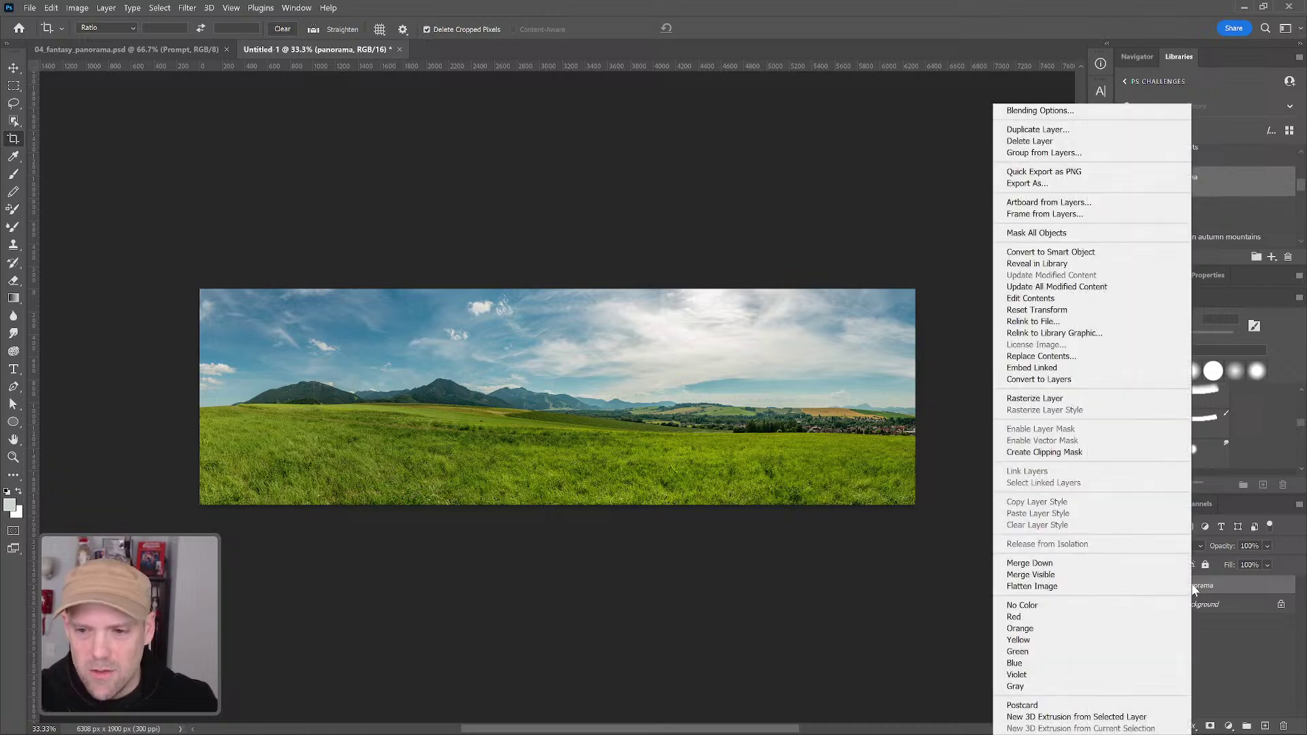
pyautogui.click(1069, 400)
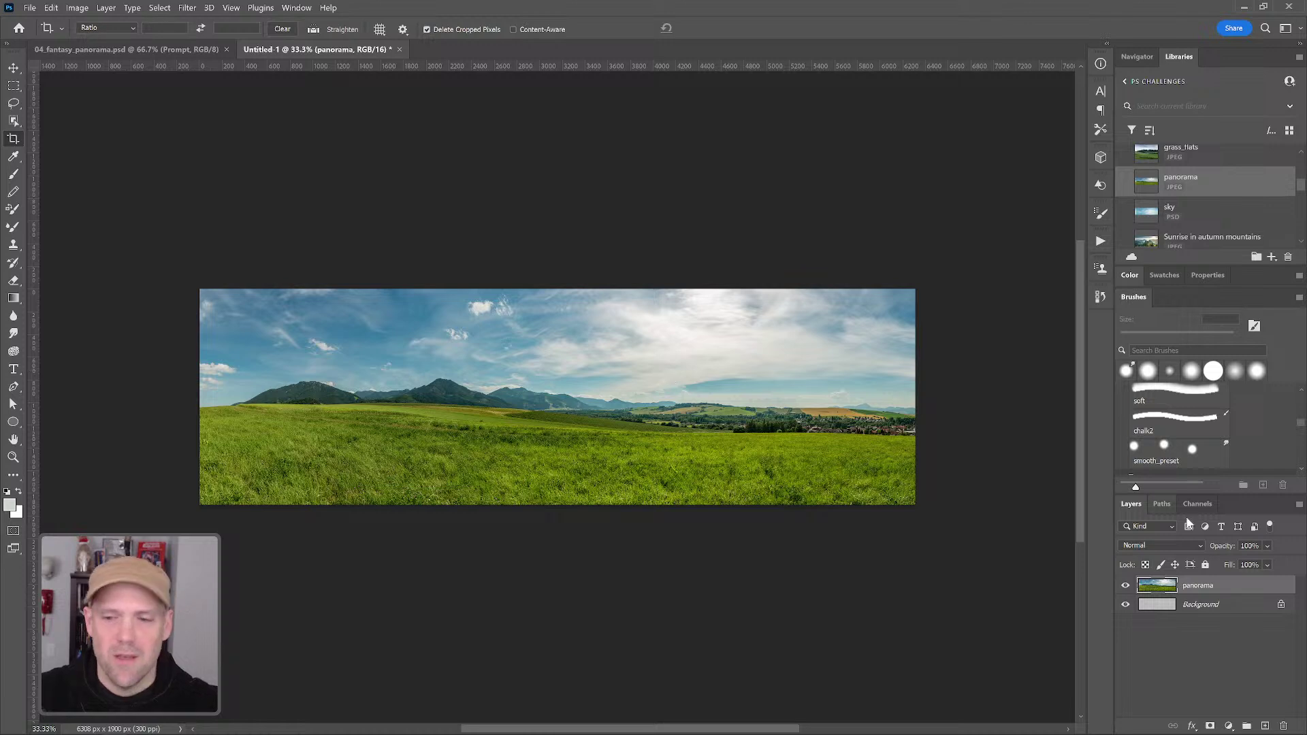
pyautogui.click(1212, 638)
pyautogui.click(1160, 589)
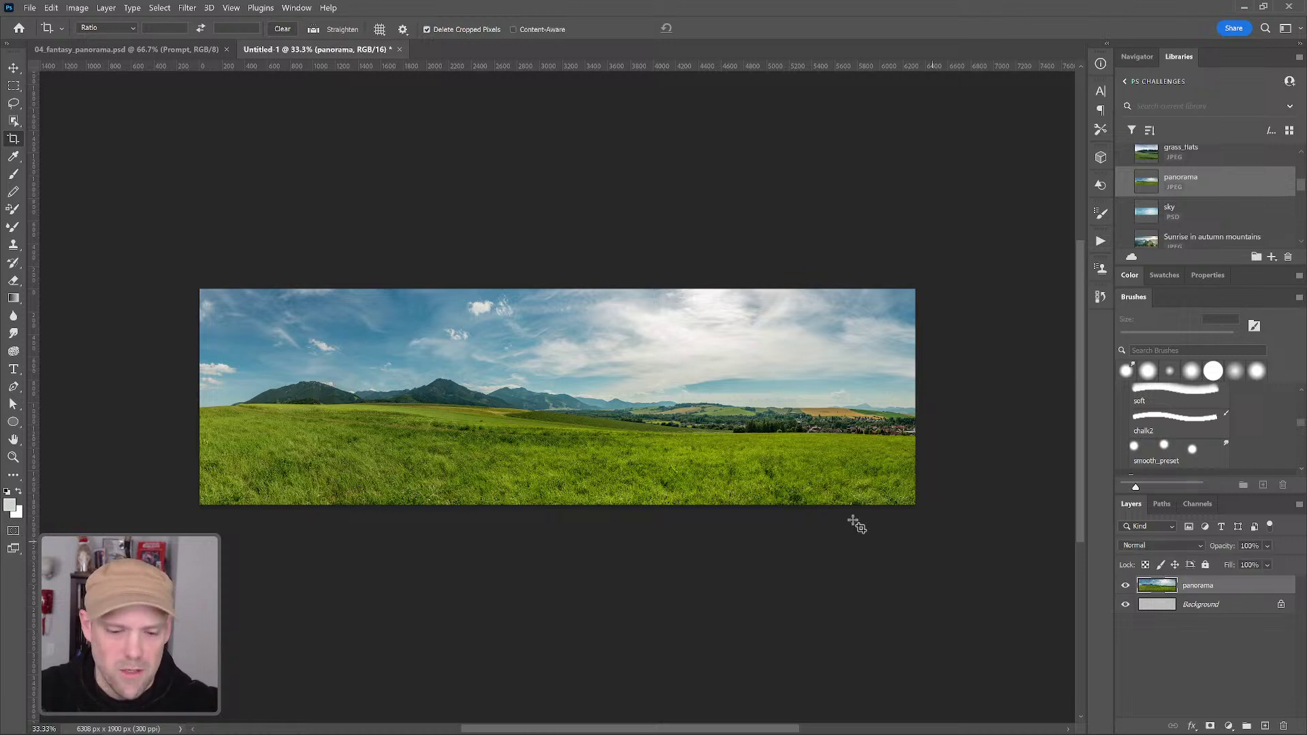
# Select the whole sky above the mountains on the panorama layer with the Object Selection tool
pyautogui.press('w')
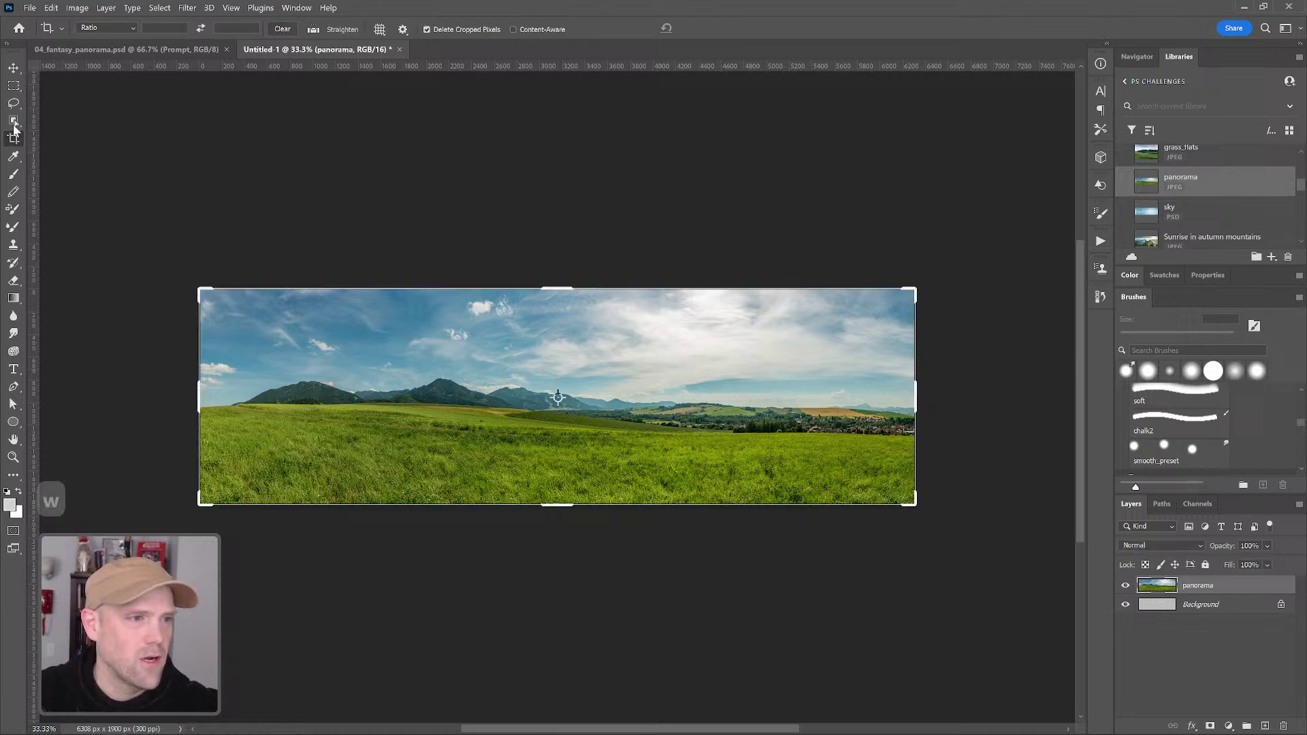
pyautogui.click(15, 122)
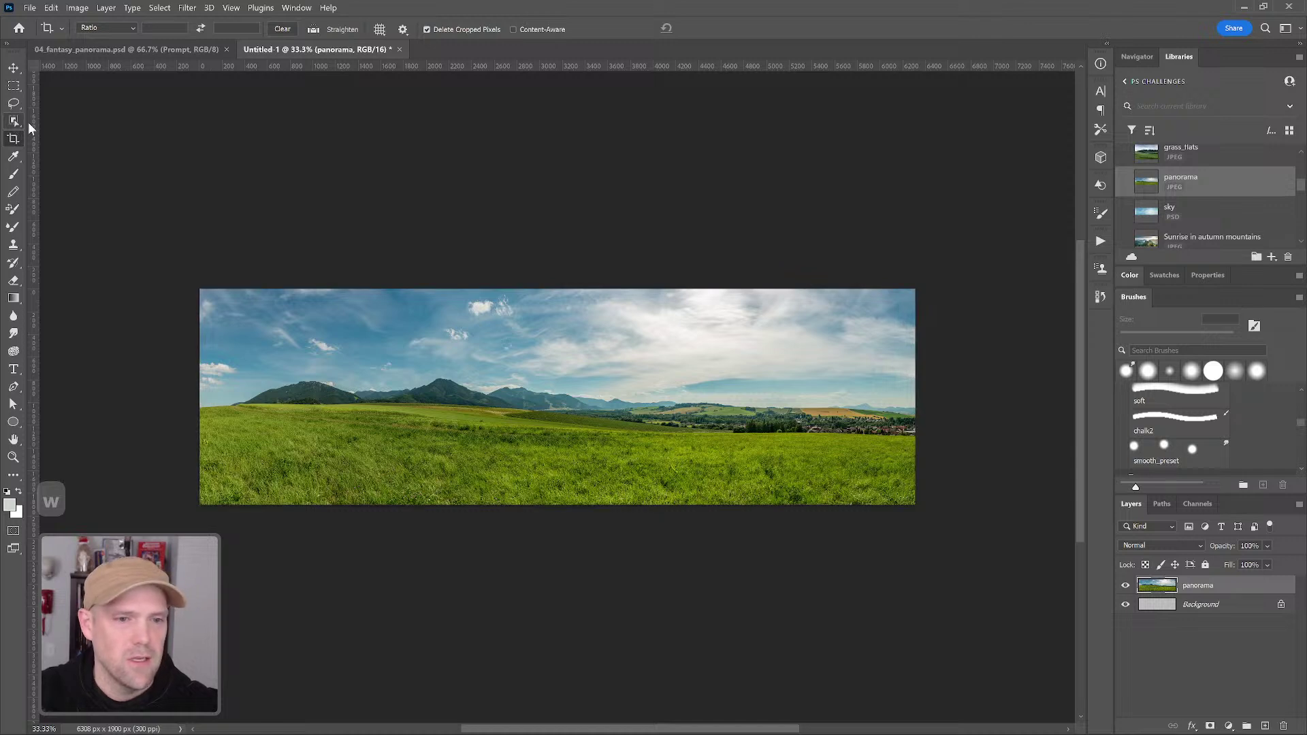
pyautogui.click(27, 121)
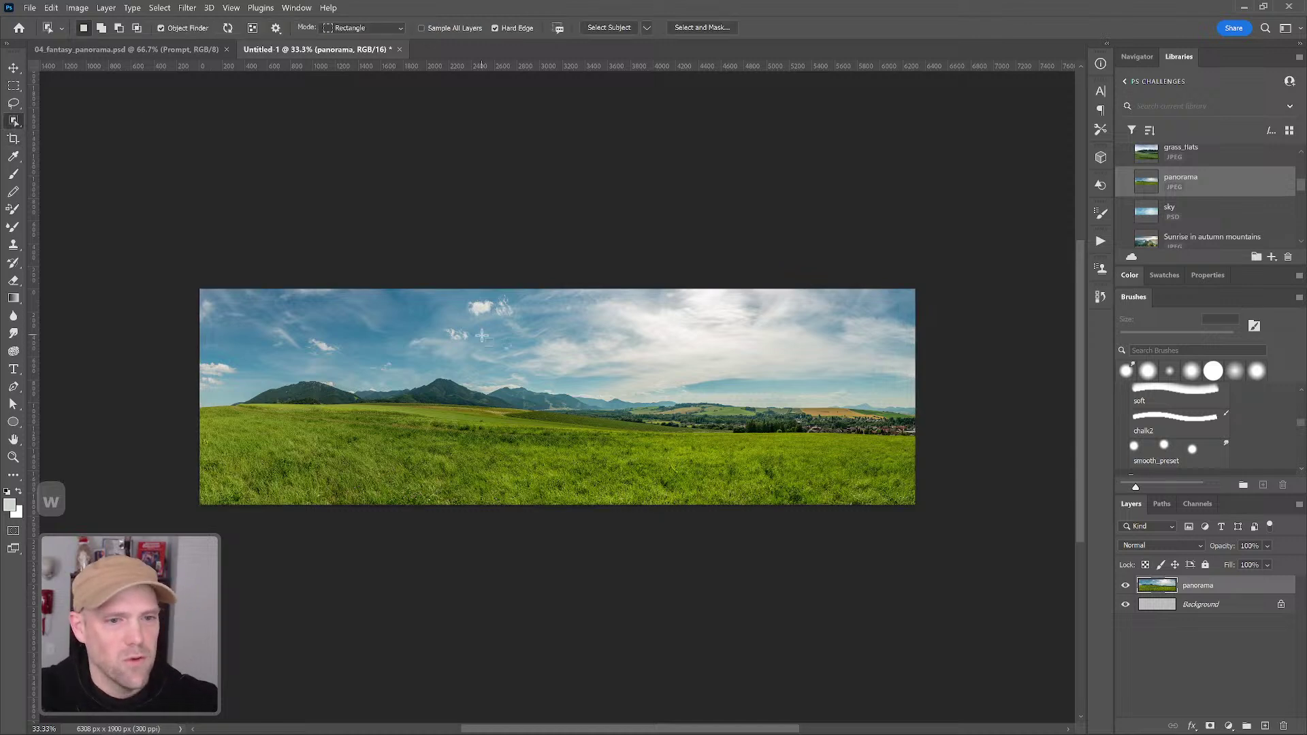
pyautogui.click(552, 342)
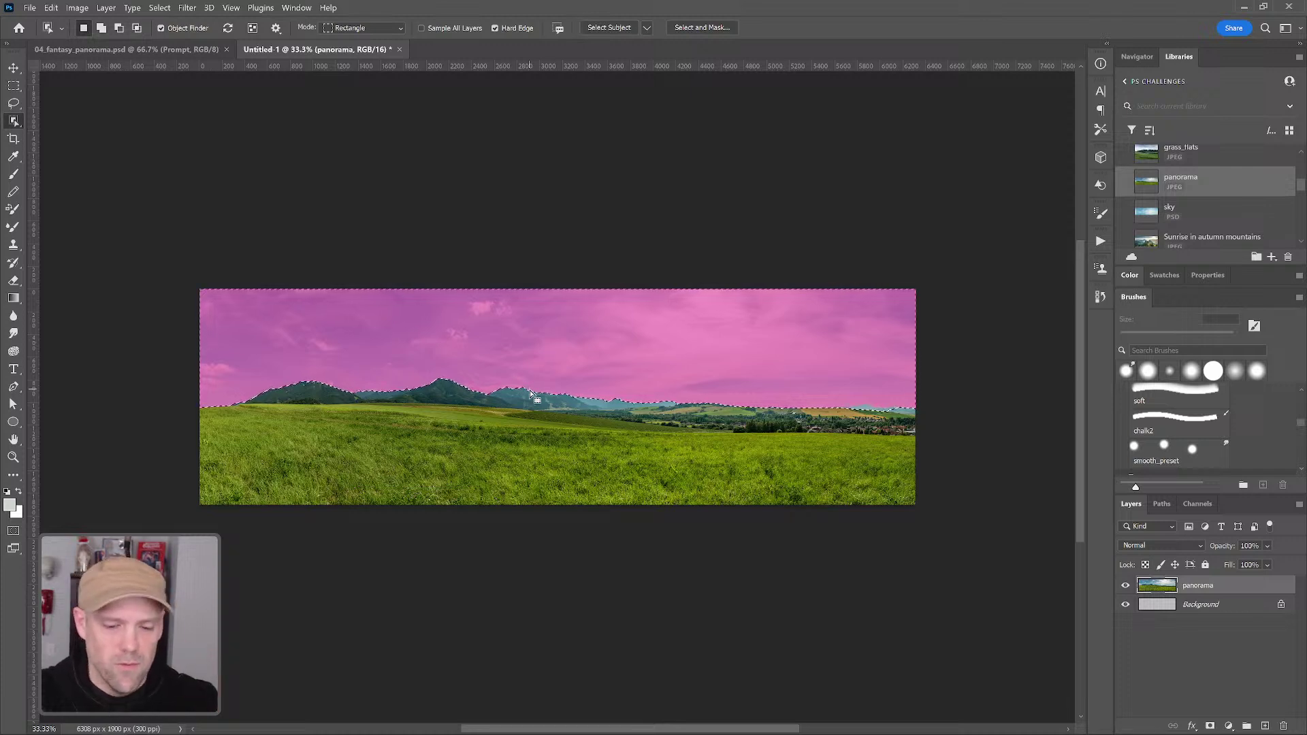
# Try selecting the landscape instead of the sky, and restore the selection of the sky
pyautogui.hotkey('ctrl', 'shift', 'i')
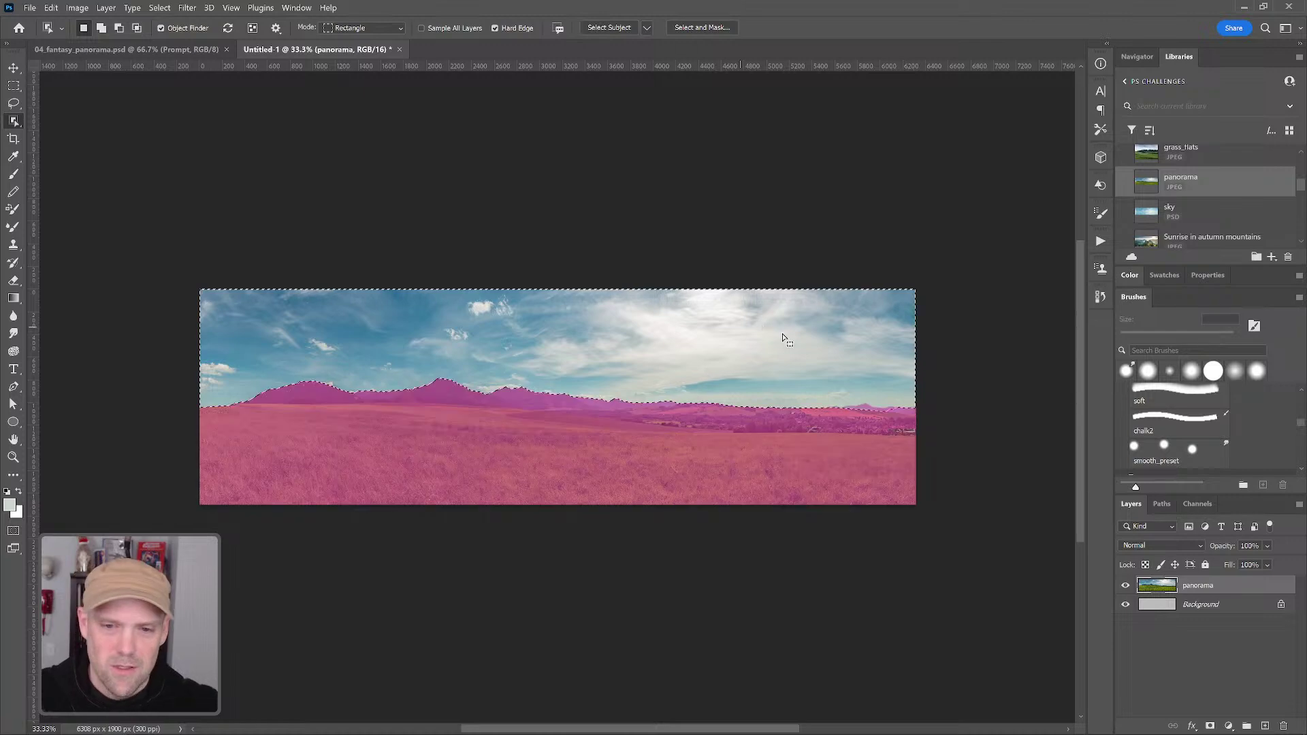
pyautogui.hotkey('ctrl', 'd')
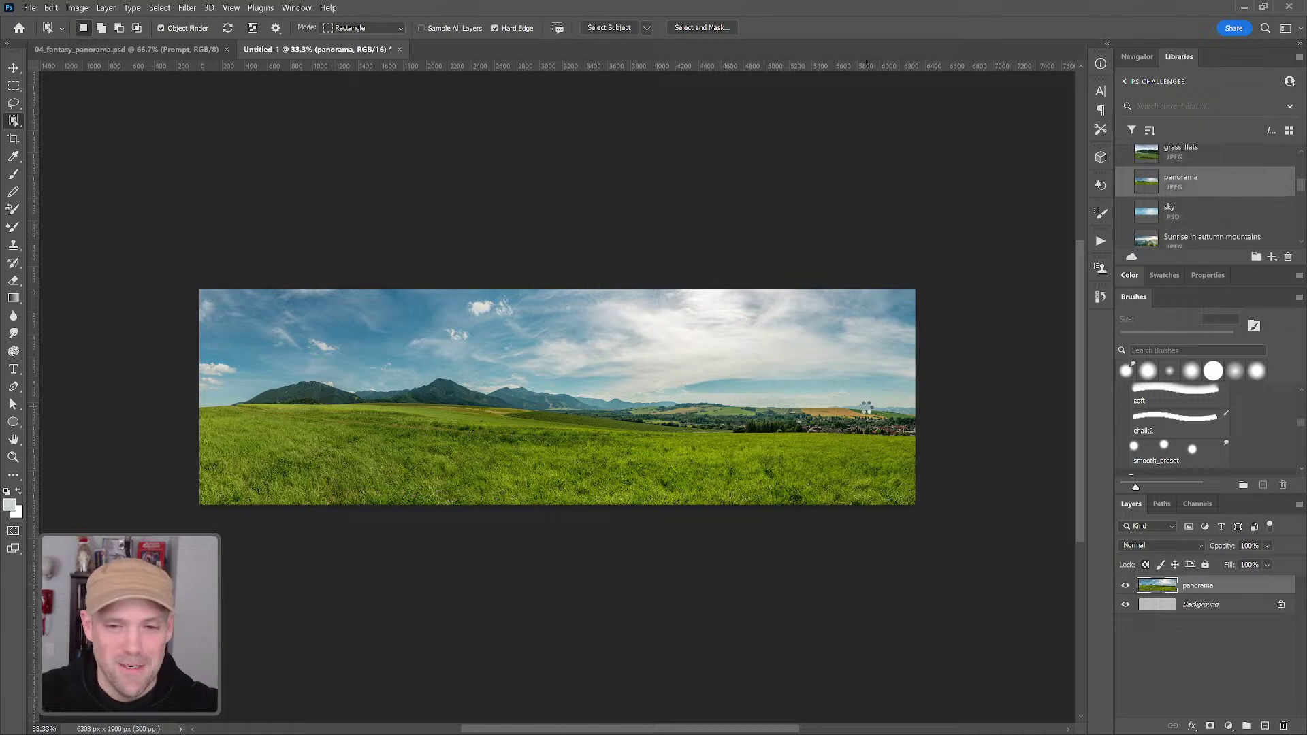
pyautogui.click(885, 418)
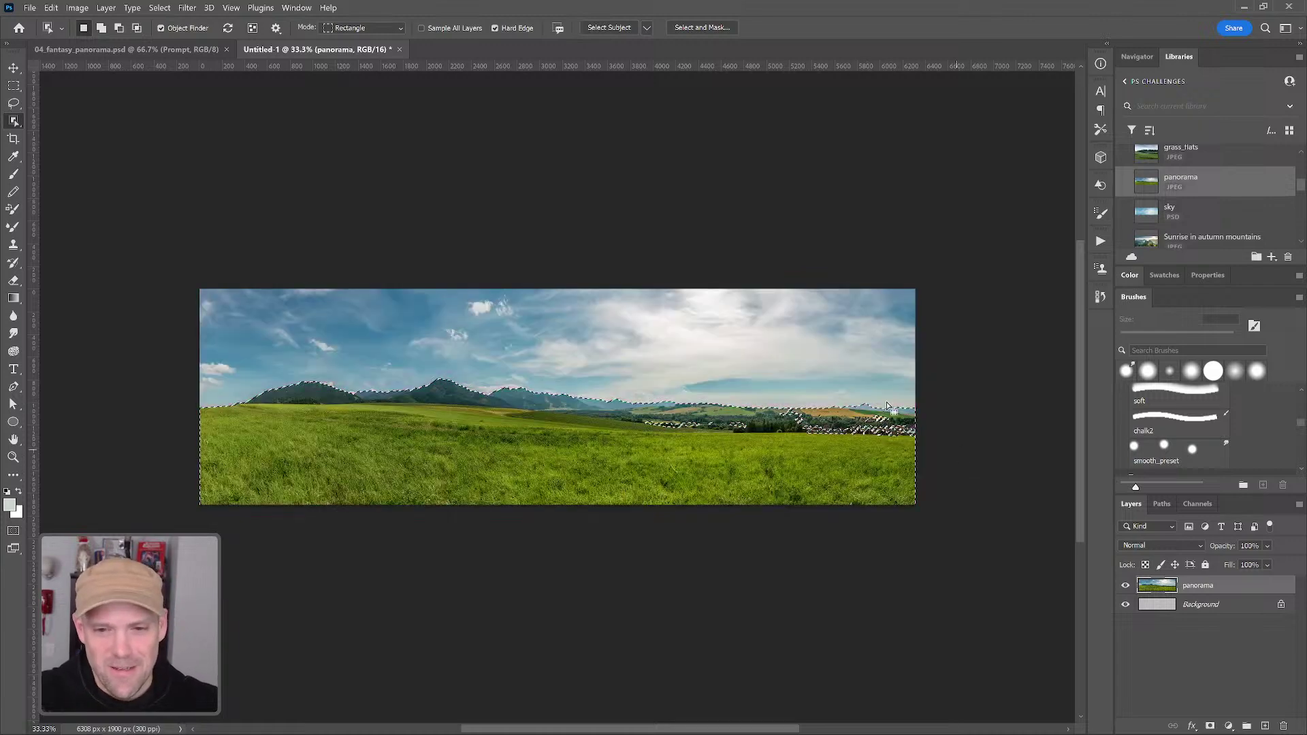
pyautogui.keyDown('shift'); pyautogui.click(886, 369); pyautogui.keyUp('shift')
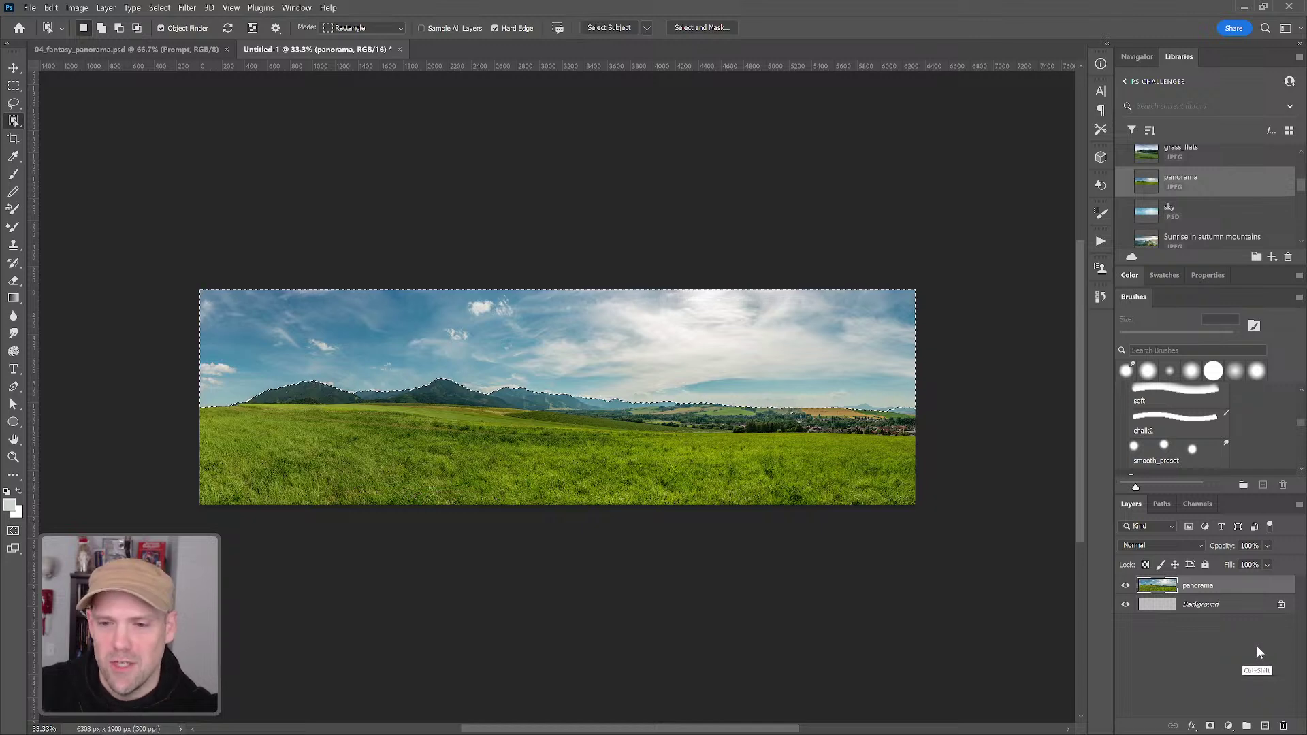
pyautogui.moveTo(1198, 586); pyautogui.dragTo(1200, 598)
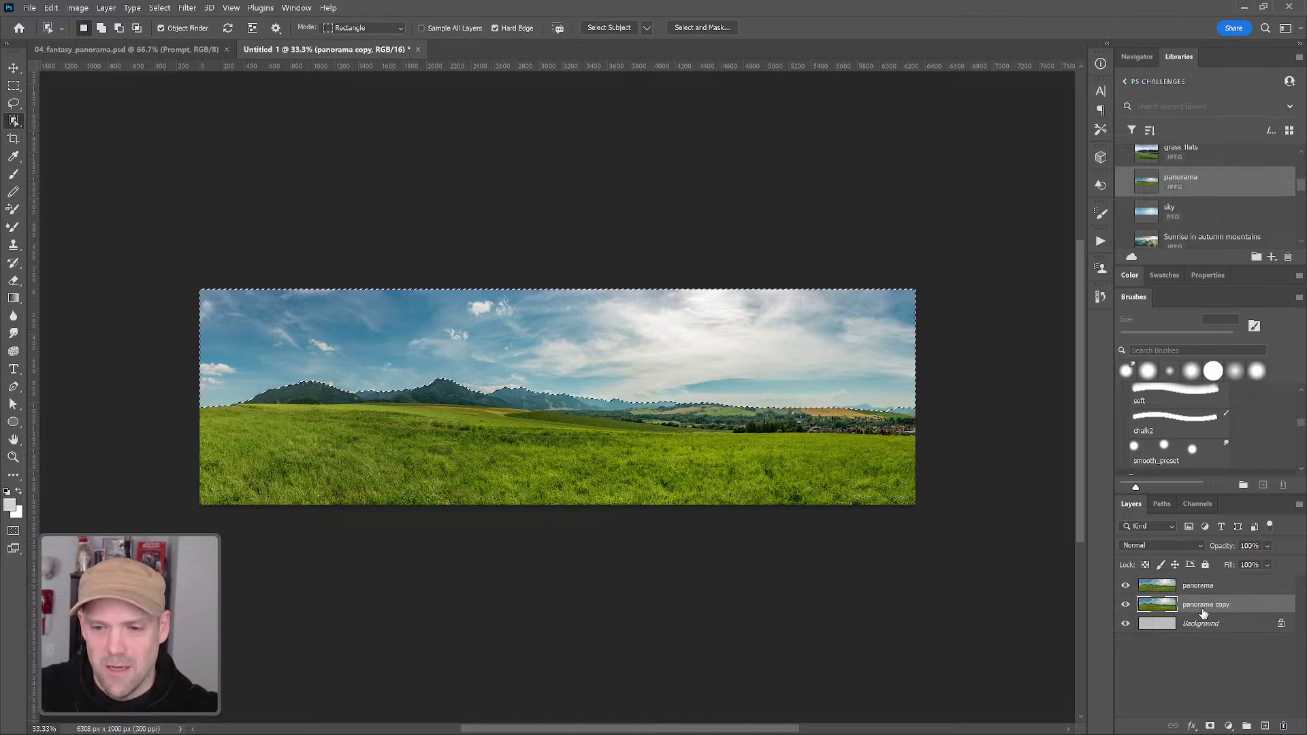
pyautogui.click(1197, 591)
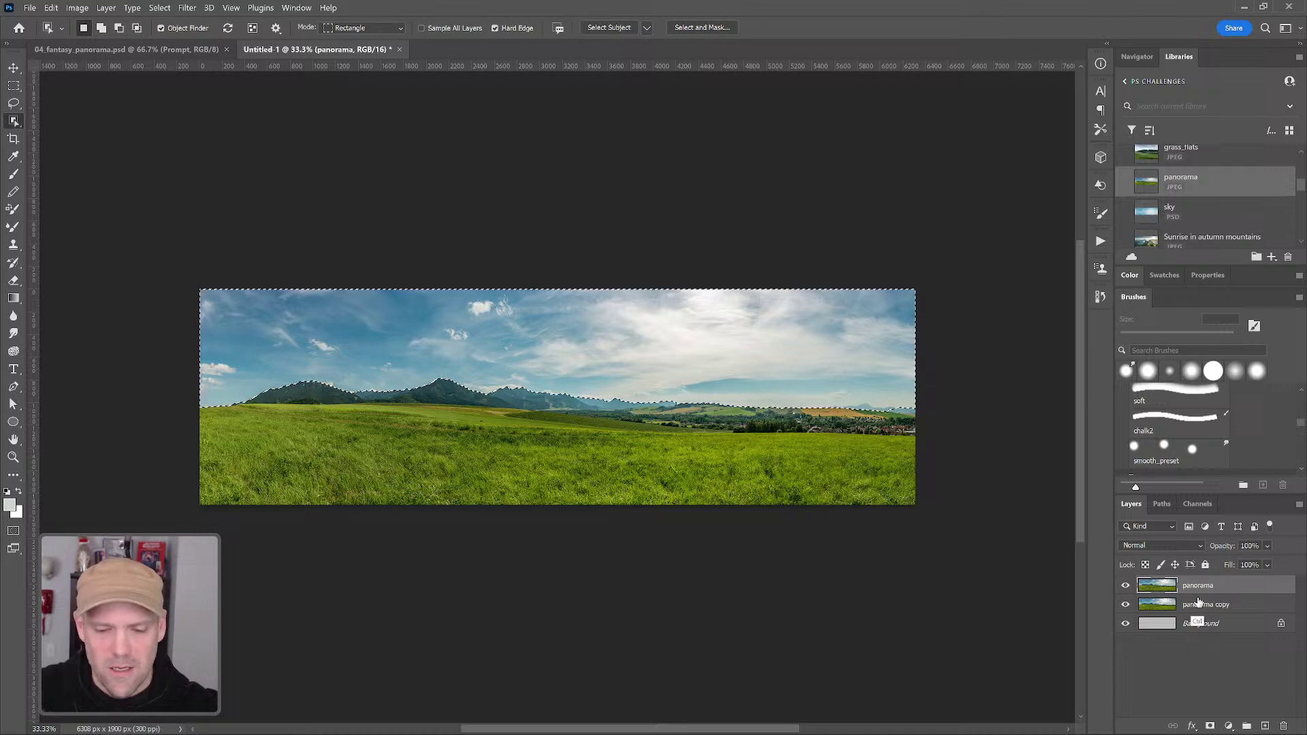
pyautogui.hotkey('ctrl', 'z')
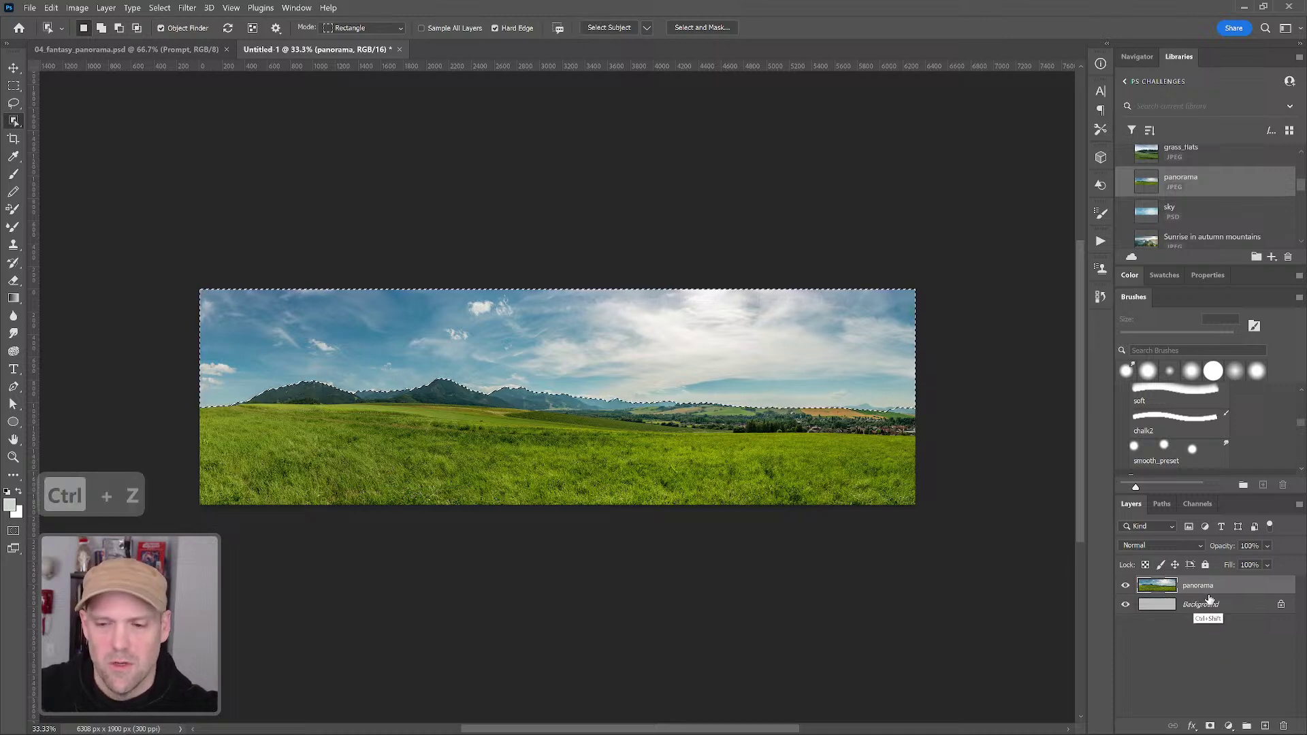
# Cut the selected sky to its own layer, hide that layer, and make the panorama layer active
pyautogui.hotkey('ctrl', 'shift', 'j')
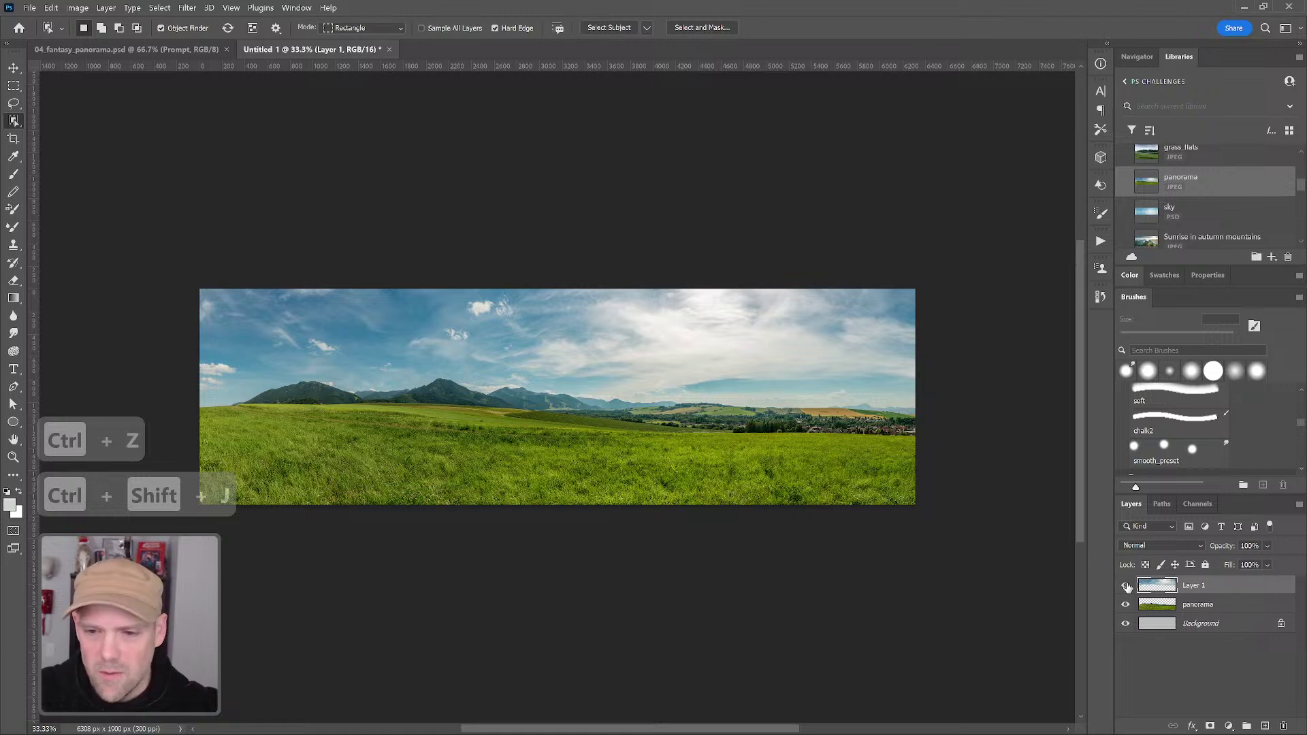
pyautogui.click(1124, 586)
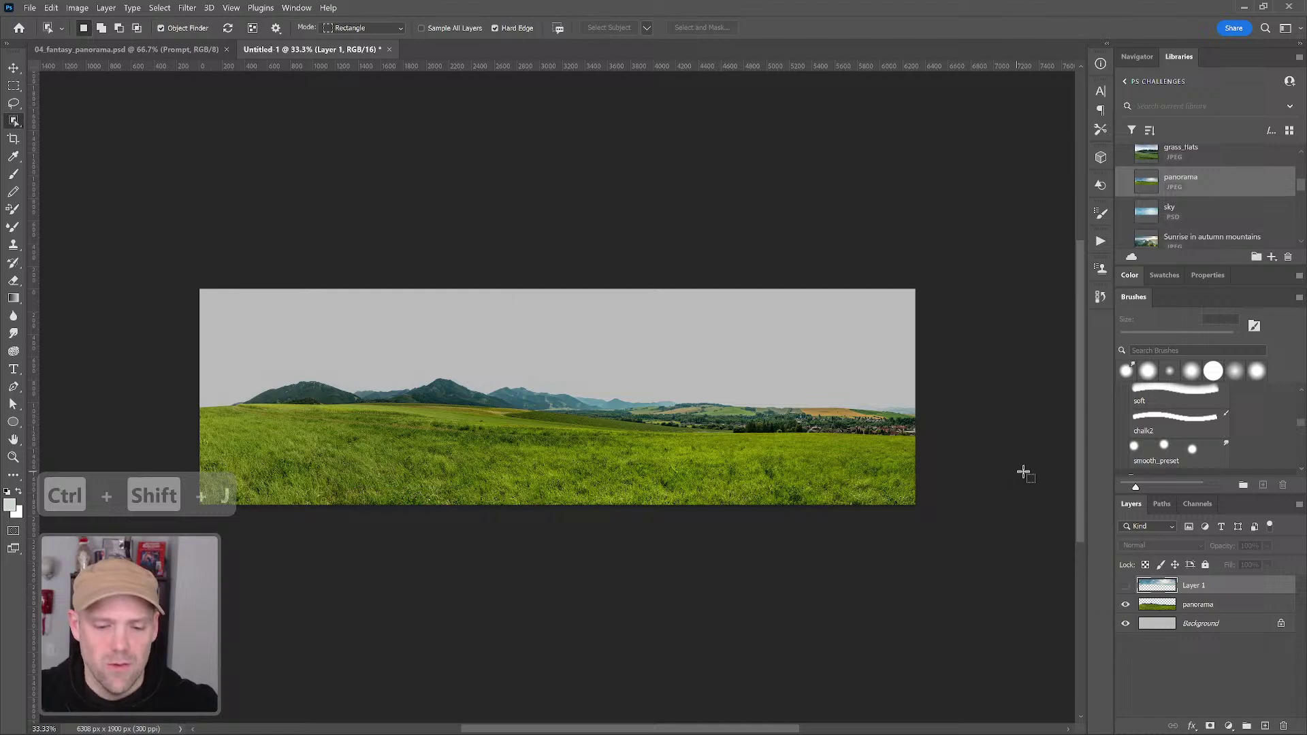
pyautogui.press('v')
pyautogui.click(1215, 604)
# Add a horizontal guide along the horizon, level with the upper edge of the grass at the image's left side
pyautogui.press('z')
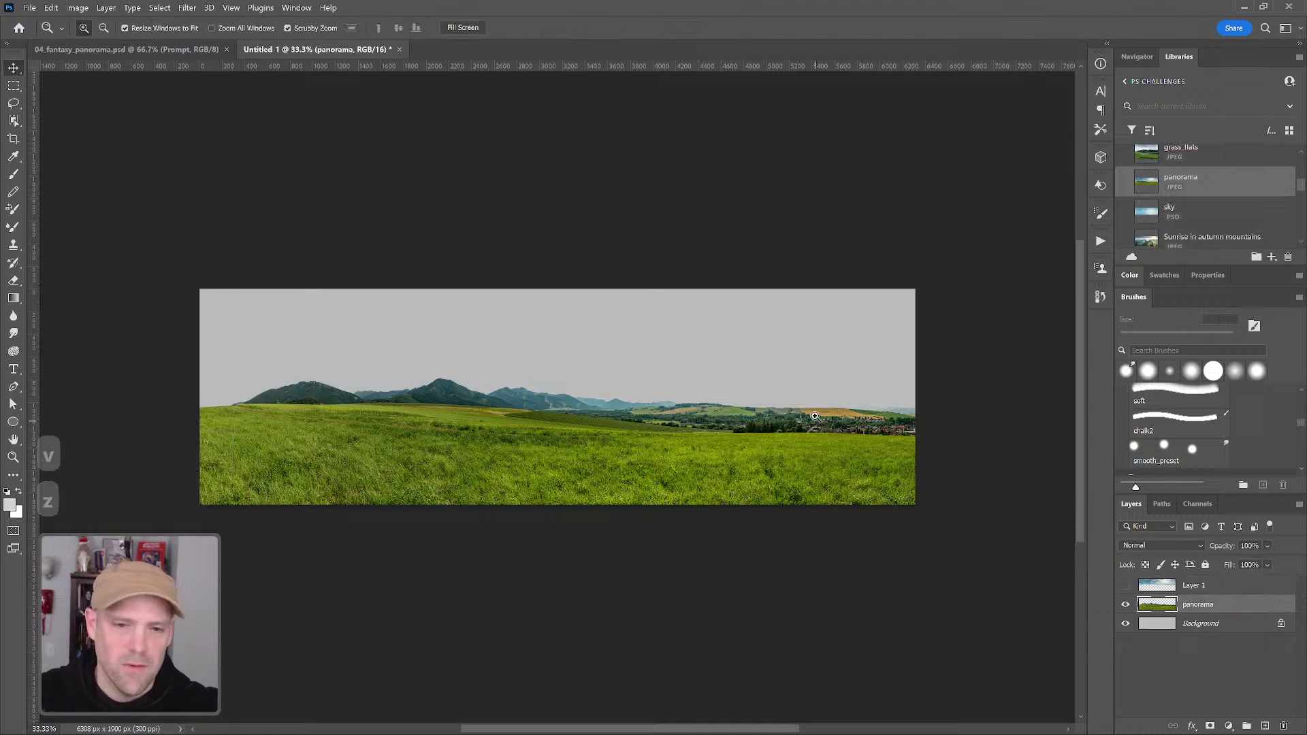
pyautogui.moveTo(814, 416); pyautogui.dragTo(873, 396)
pyautogui.keyDown('alt'); pyautogui.click(814, 390); pyautogui.keyUp('alt')
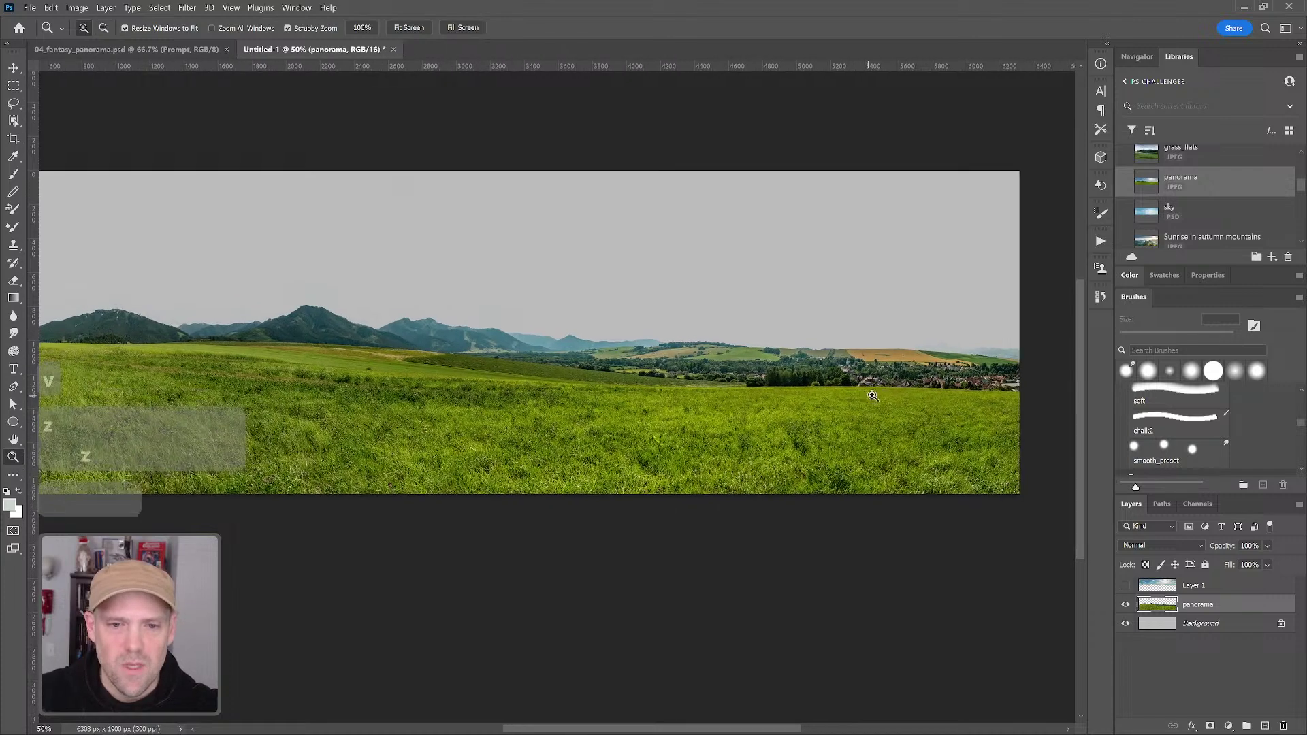
pyautogui.keyDown('alt'); pyautogui.click(869, 374); pyautogui.keyUp('alt')
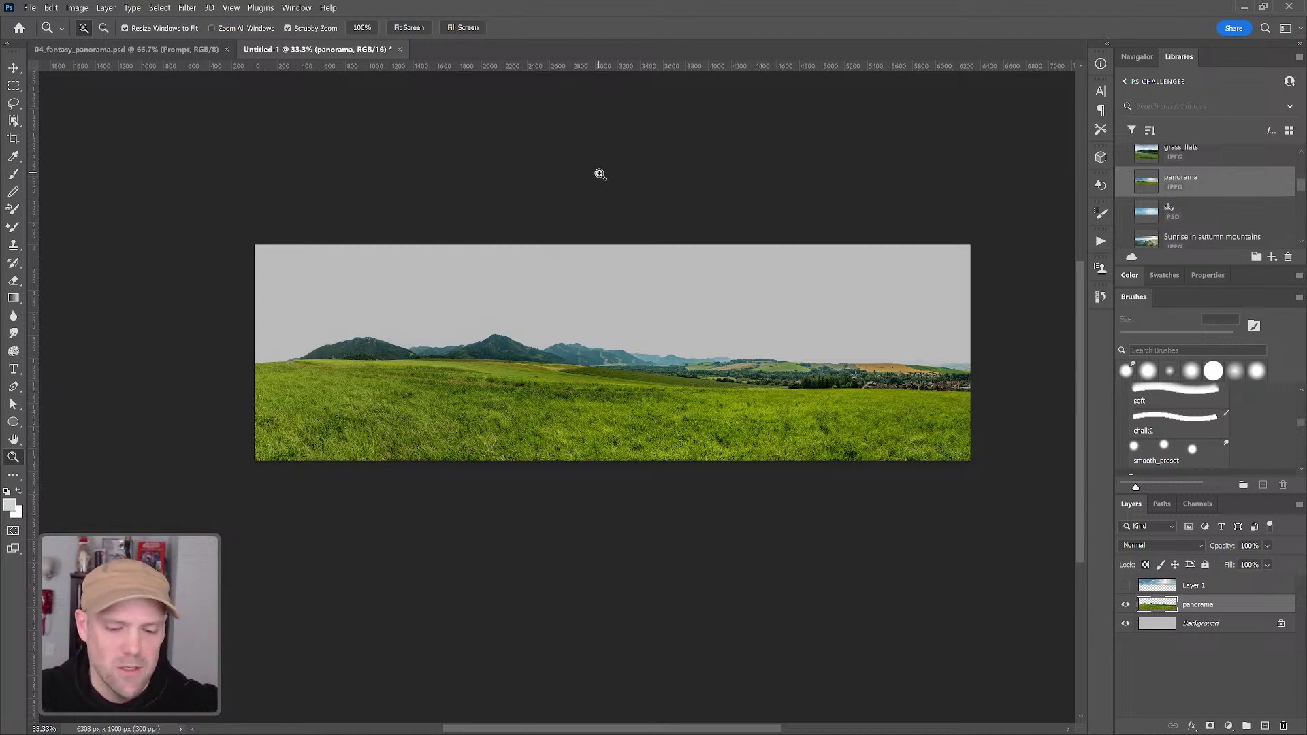
pyautogui.press('v')
pyautogui.moveTo(677, 66); pyautogui.dragTo(745, 361)
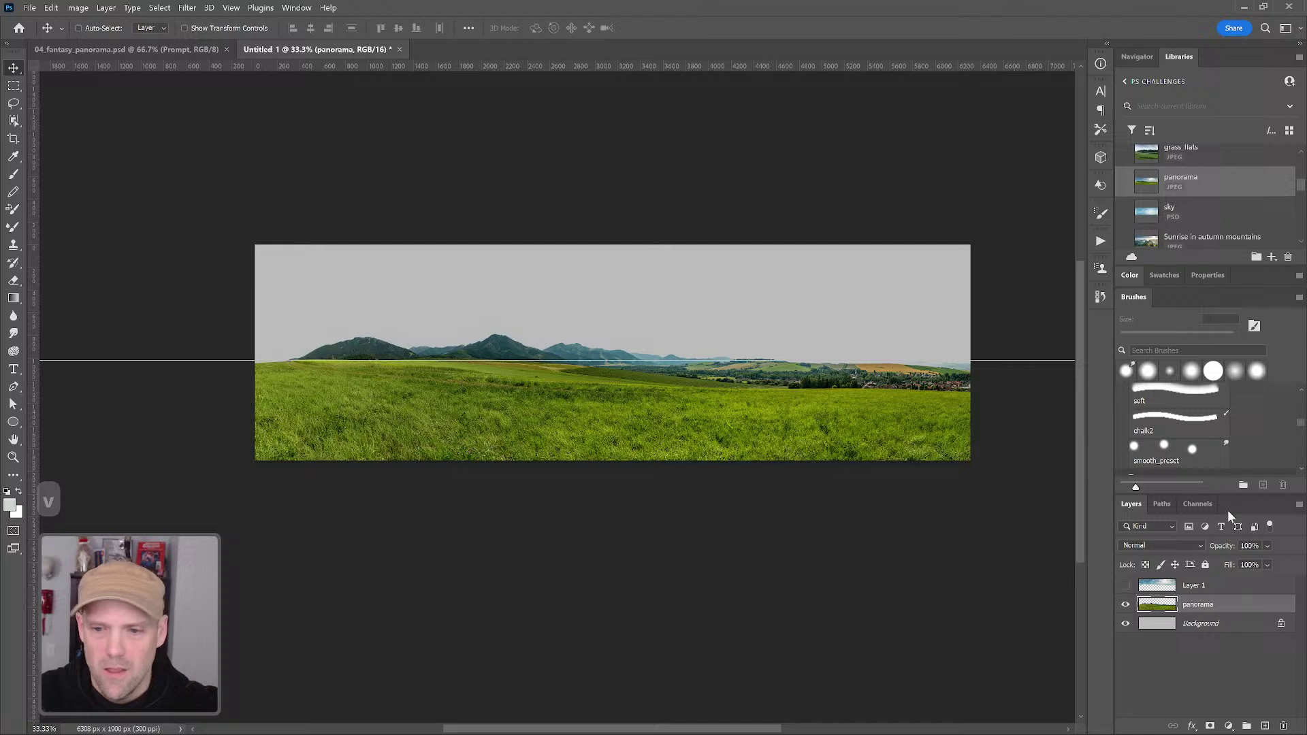
# Duplicate the panorama layer directly beneath the original
pyautogui.moveTo(1203, 607); pyautogui.dragTo(1209, 616)
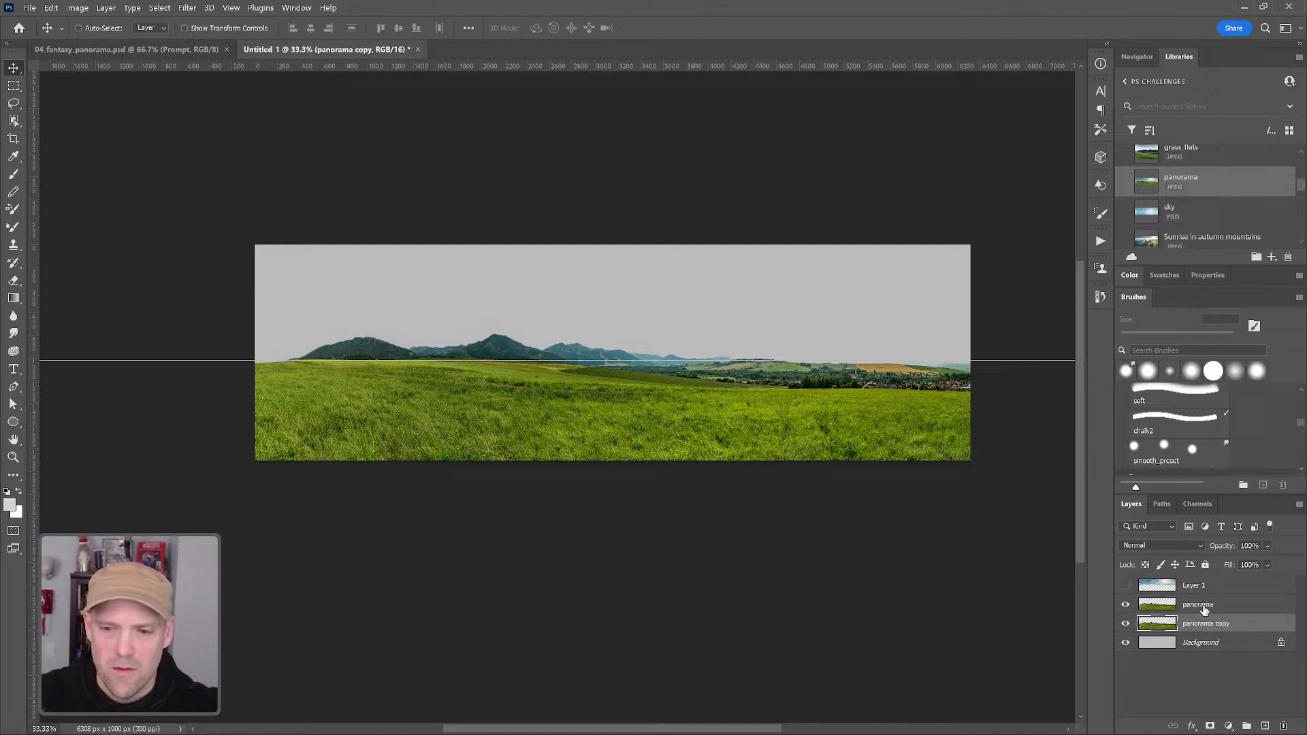
# On the upper panorama layer, lasso the grass along the field's edge at the image's right end
pyautogui.click(1204, 606)
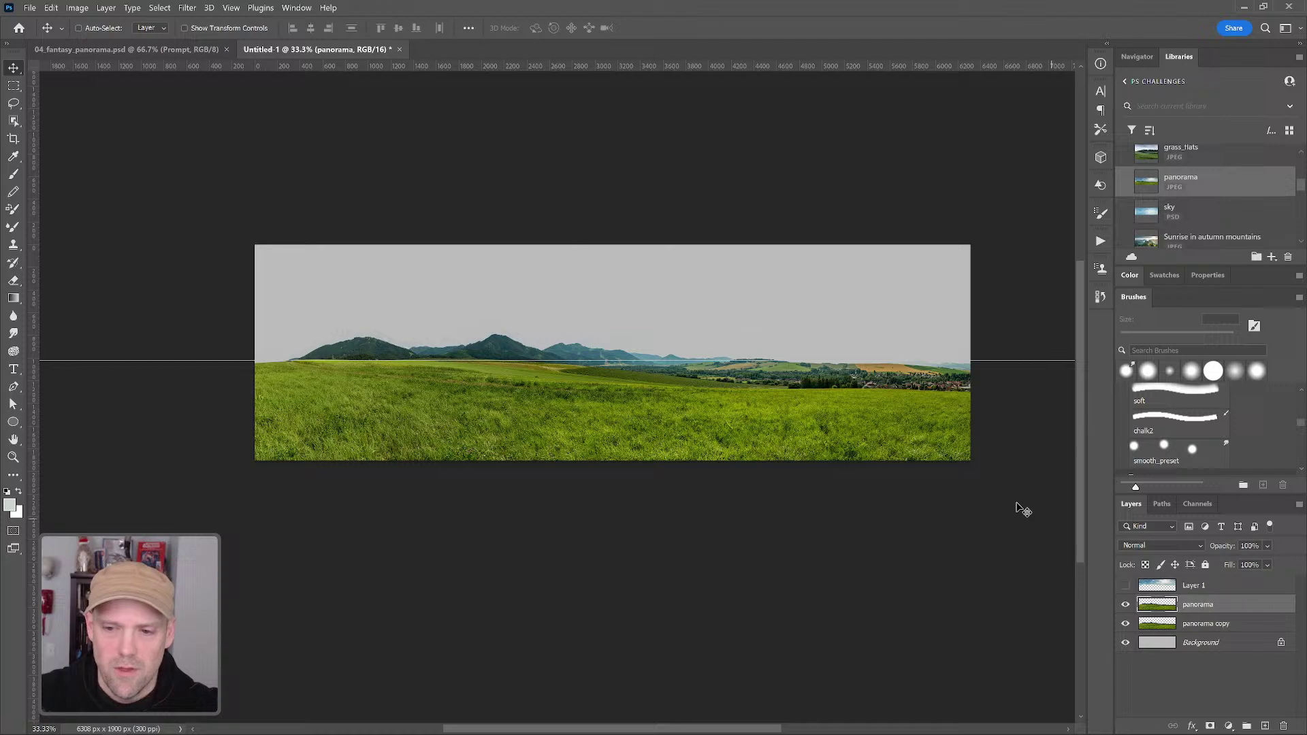
pyautogui.press('z')
pyautogui.click(937, 396)
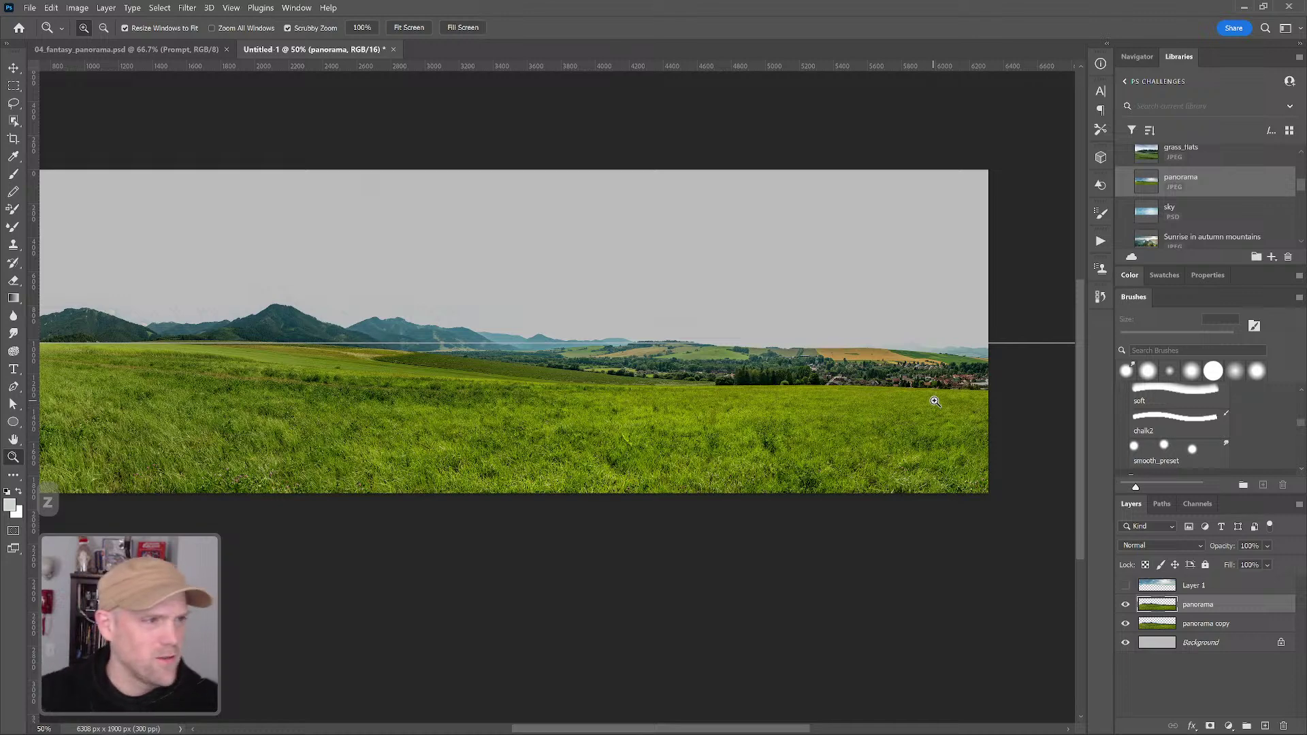
pyautogui.press('l')
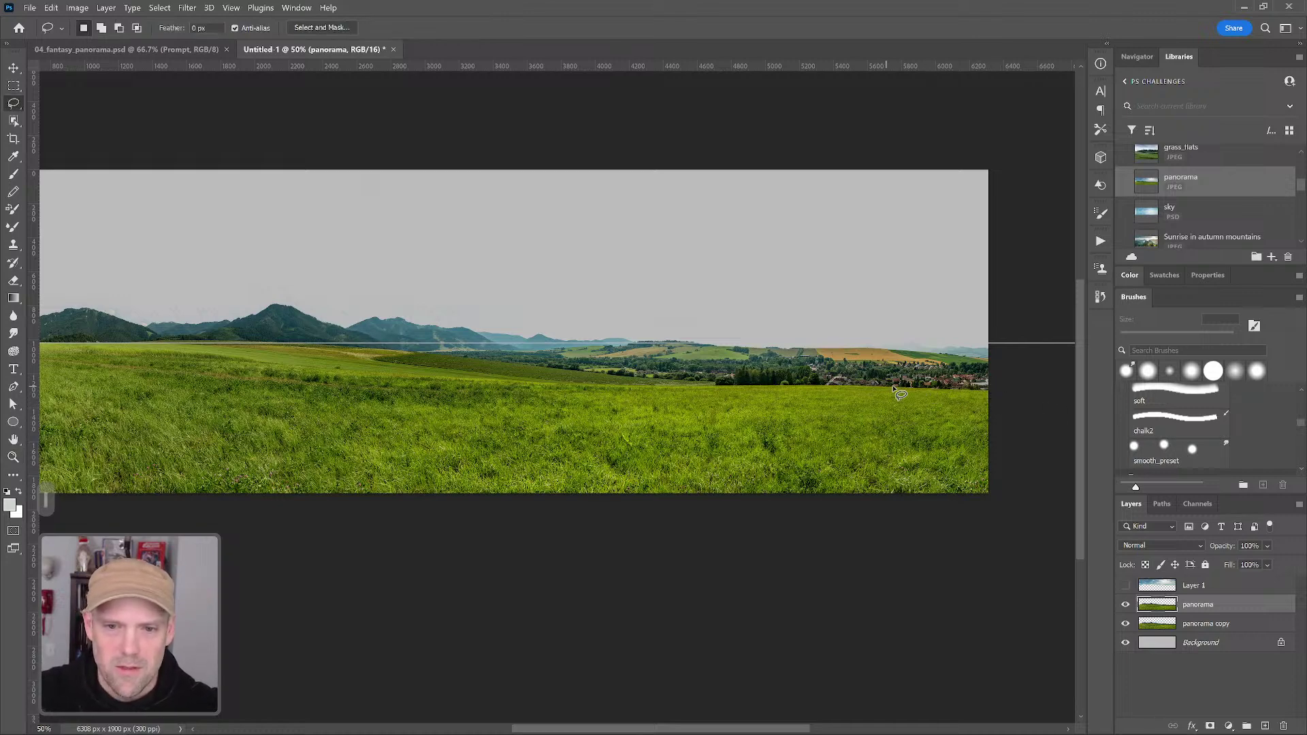
pyautogui.moveTo(893, 386)
pyautogui.mouseDown()
pyautogui.moveTo(999, 396)
pyautogui.moveTo(504, 389)
pyautogui.moveTo(689, 444)
pyautogui.moveTo(917, 467)
pyautogui.moveTo(1005, 468)
pyautogui.moveTo(1027, 414)
pyautogui.moveTo(995, 395)
pyautogui.mouseUp()
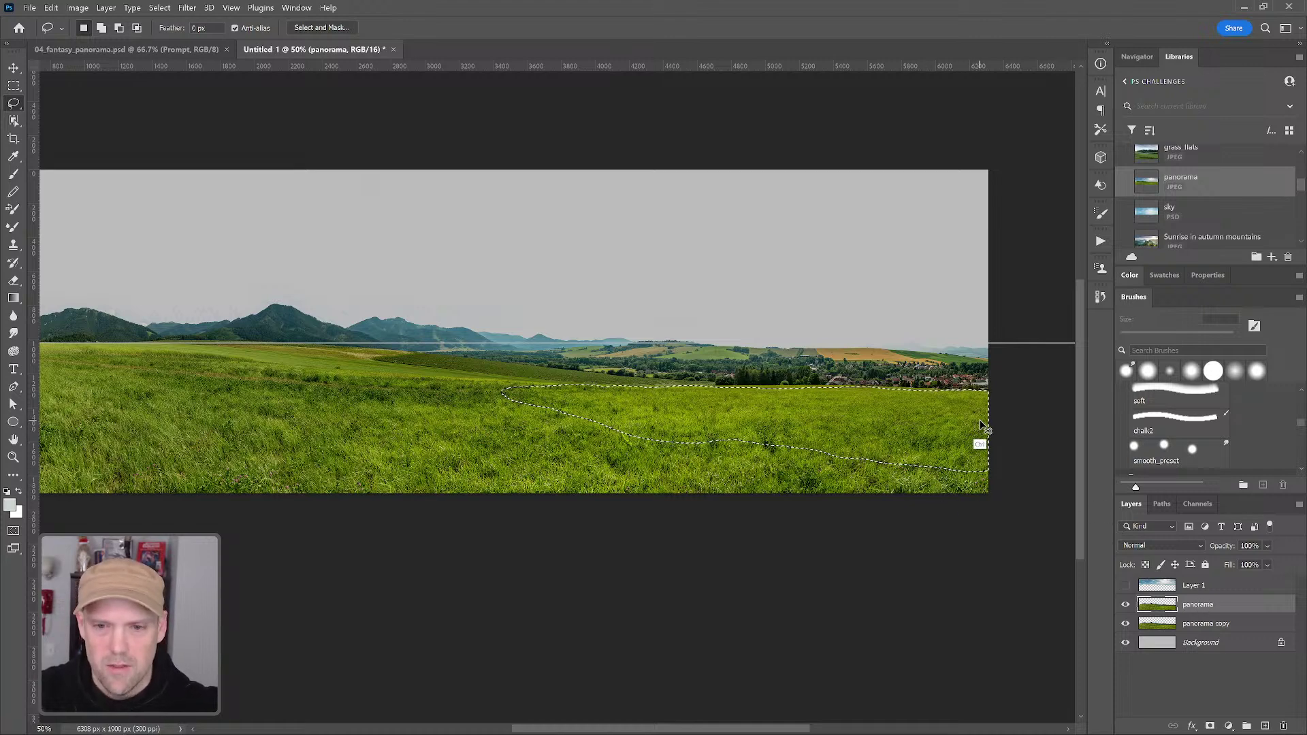
# Warp the selected grass upward into a slope rising to about the horizon guide at the right end, and deselect
pyautogui.hotkey('ctrl', 't')
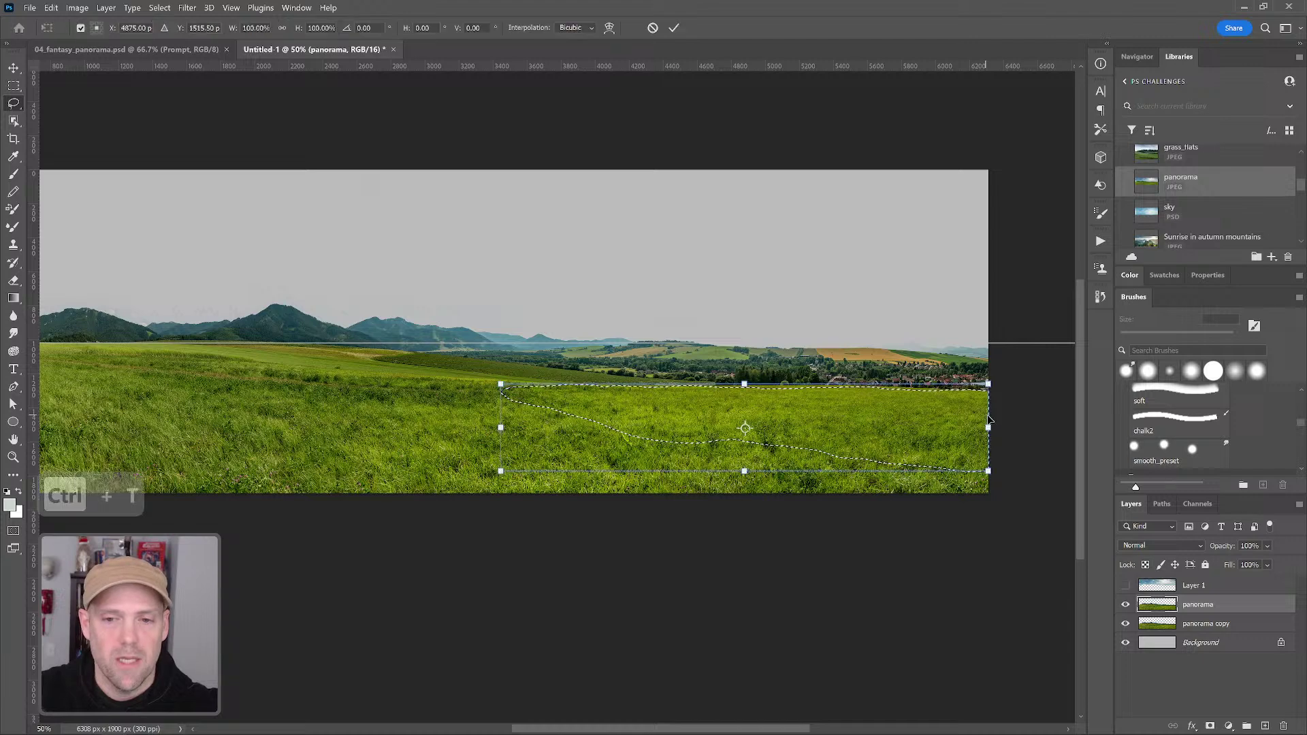
pyautogui.click(612, 28)
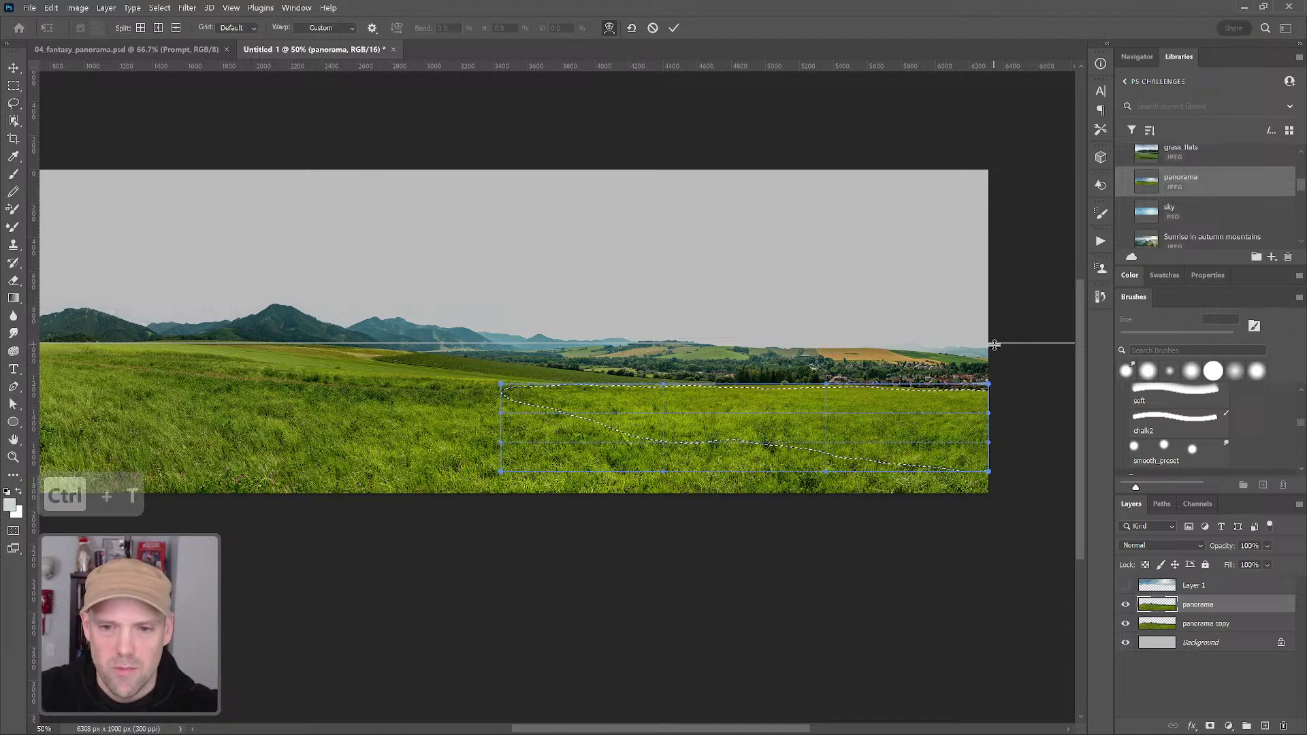
pyautogui.moveTo(988, 386); pyautogui.dragTo(989, 334)
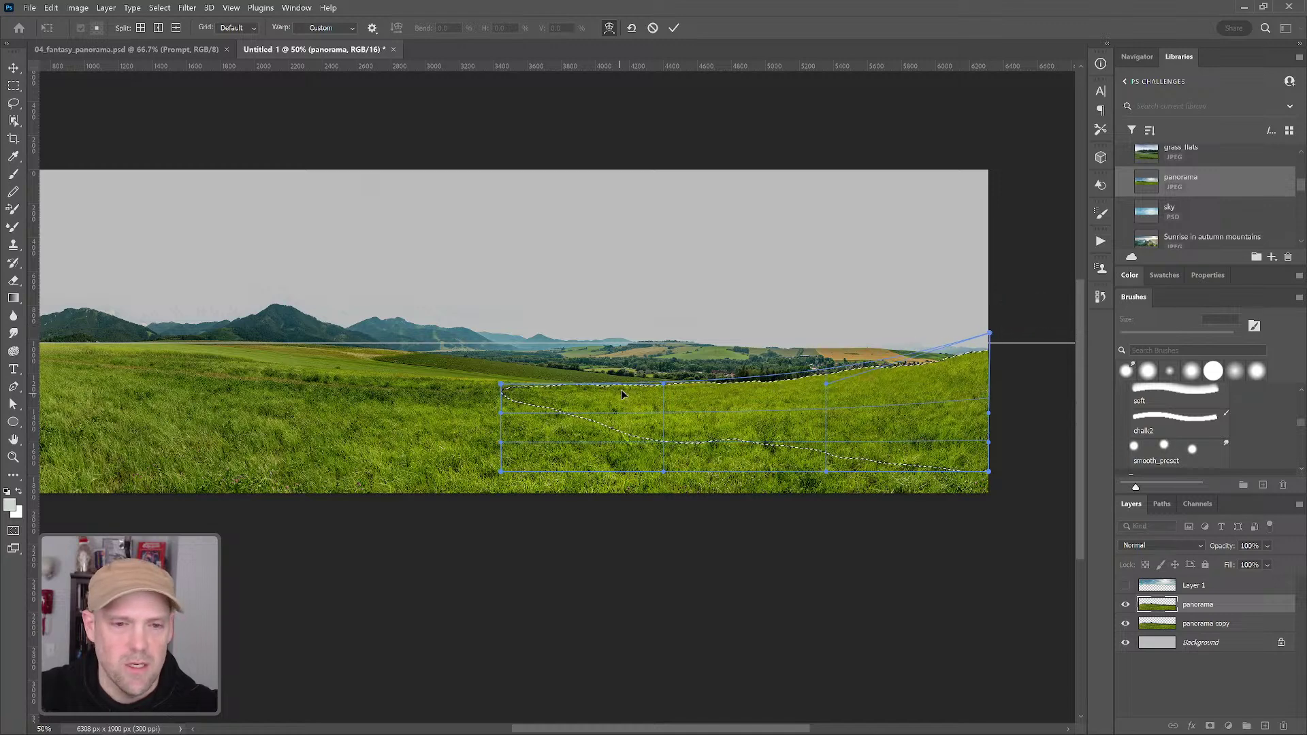
pyautogui.moveTo(621, 389); pyautogui.dragTo(595, 374)
pyautogui.moveTo(804, 385); pyautogui.dragTo(803, 349)
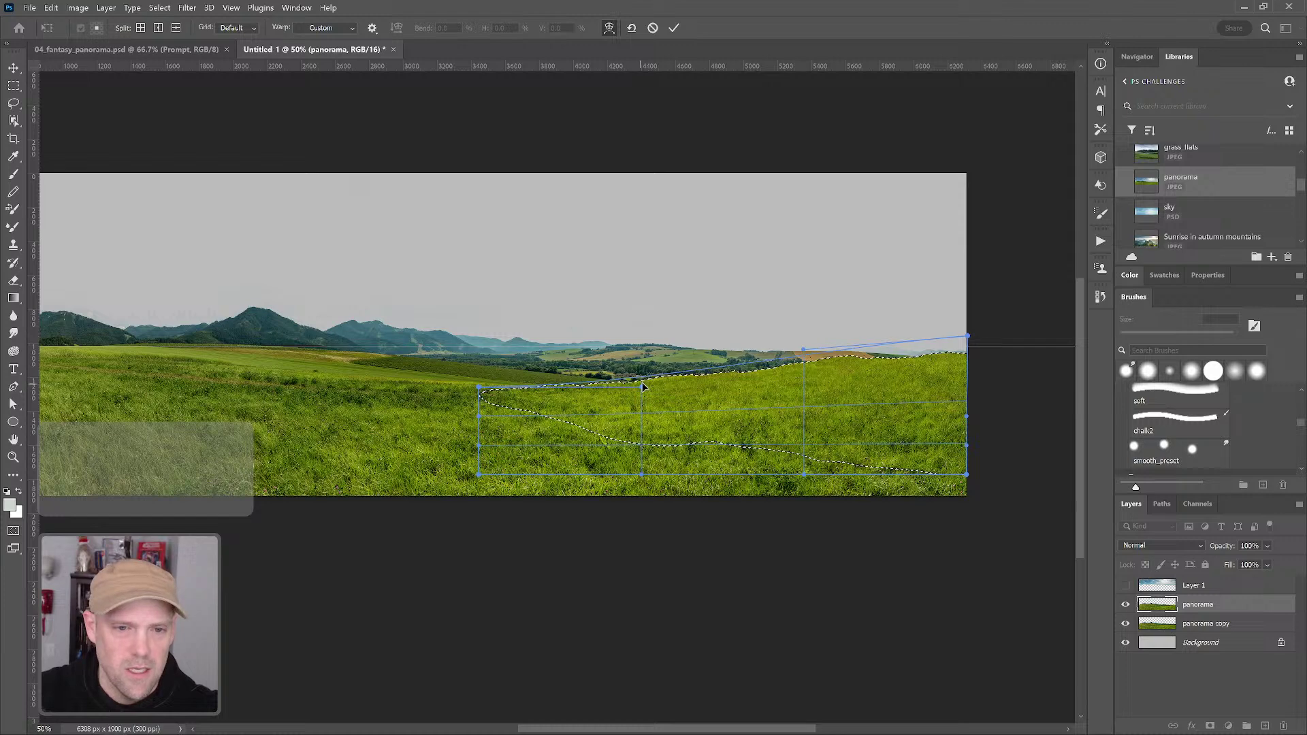
pyautogui.moveTo(639, 385); pyautogui.dragTo(639, 377)
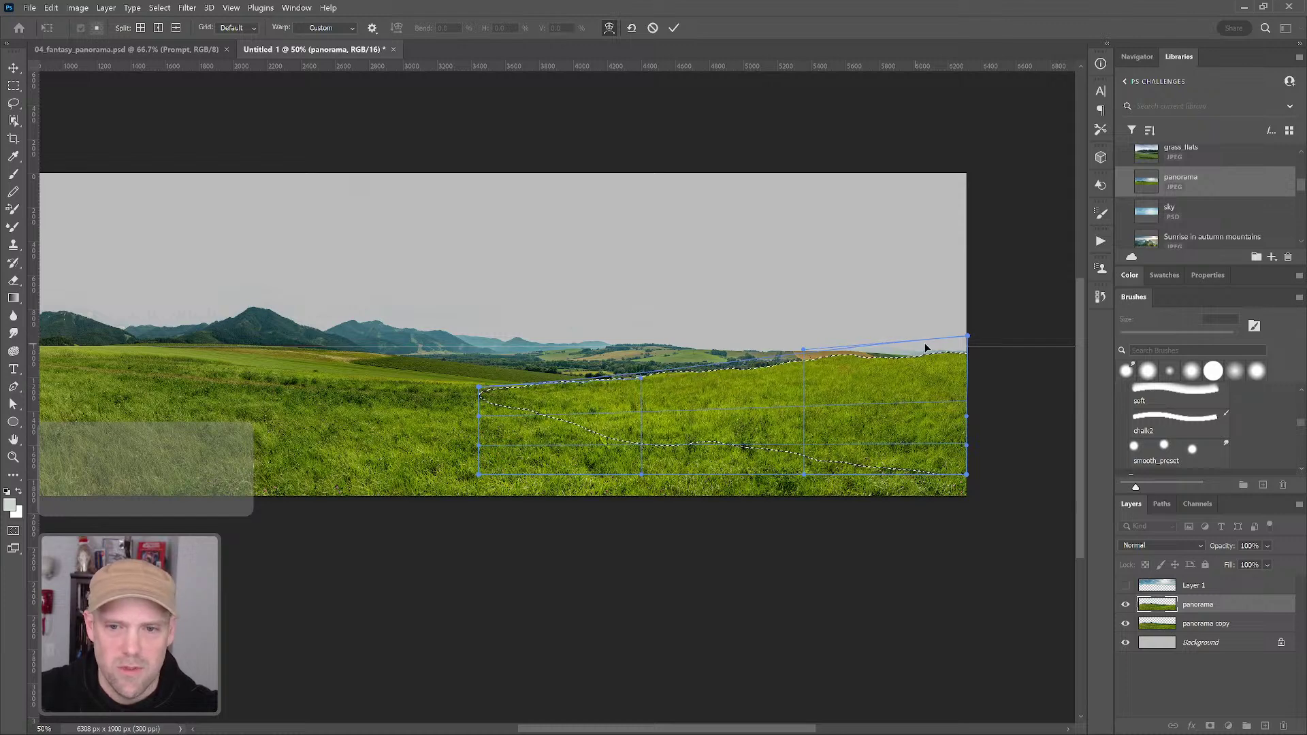
pyautogui.press('Return')
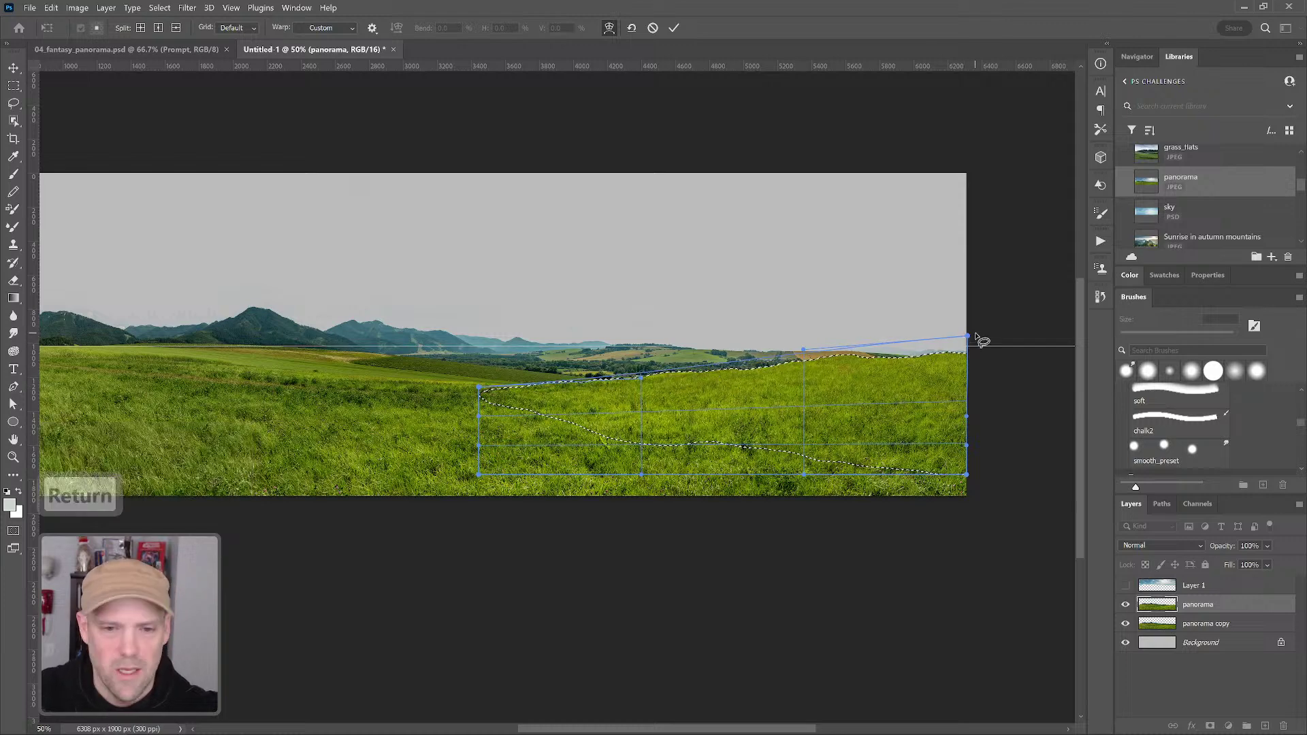
pyautogui.hotkey('ctrl', 'd')
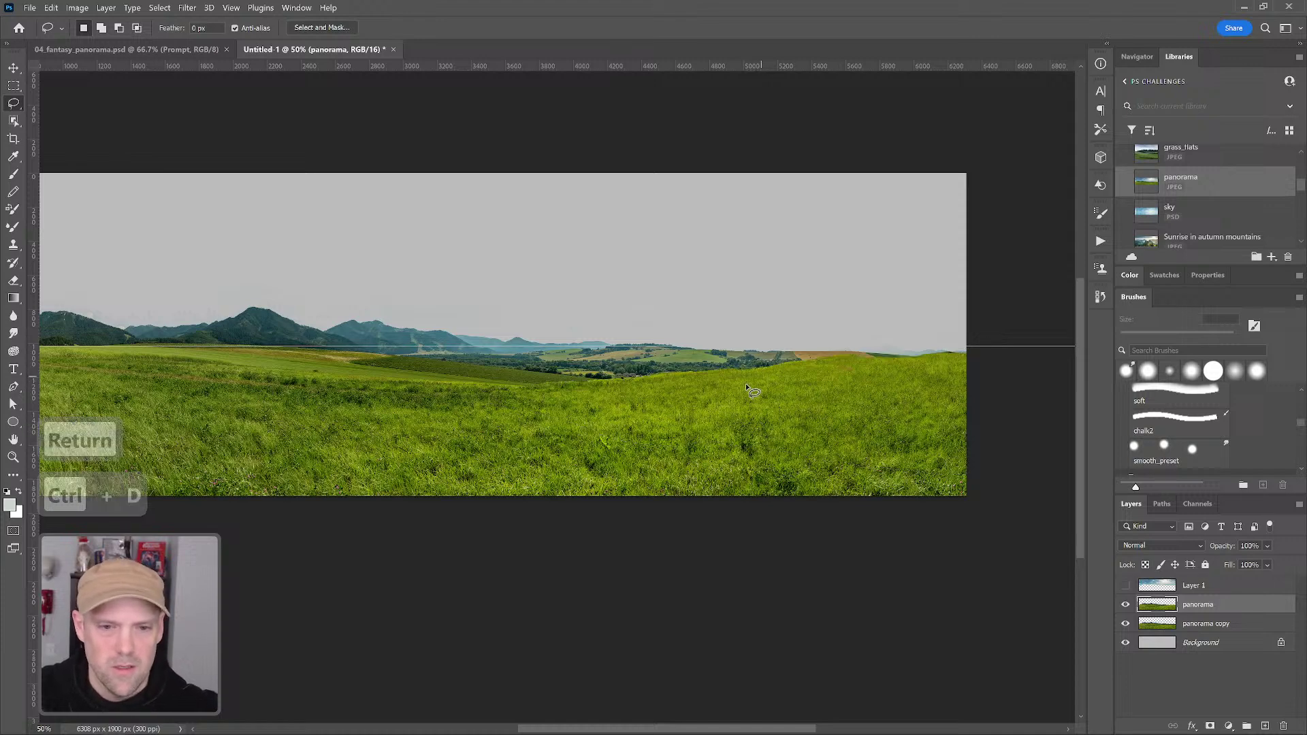
# Place the grass_flats library image in the document as the topmost layer
pyautogui.press('z')
pyautogui.keyDown('alt'); pyautogui.click(793, 384); pyautogui.keyUp('alt')
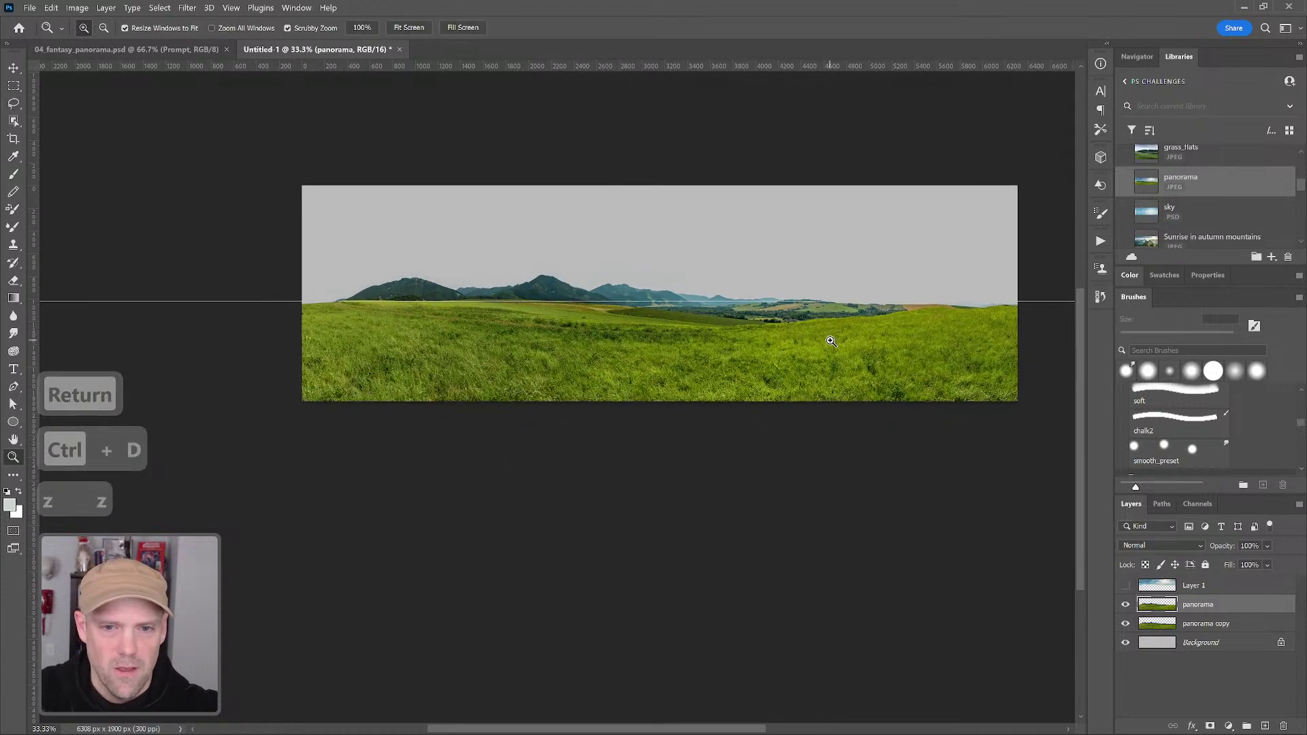
pyautogui.click(831, 341)
pyautogui.moveTo(828, 341); pyautogui.dragTo(758, 359)
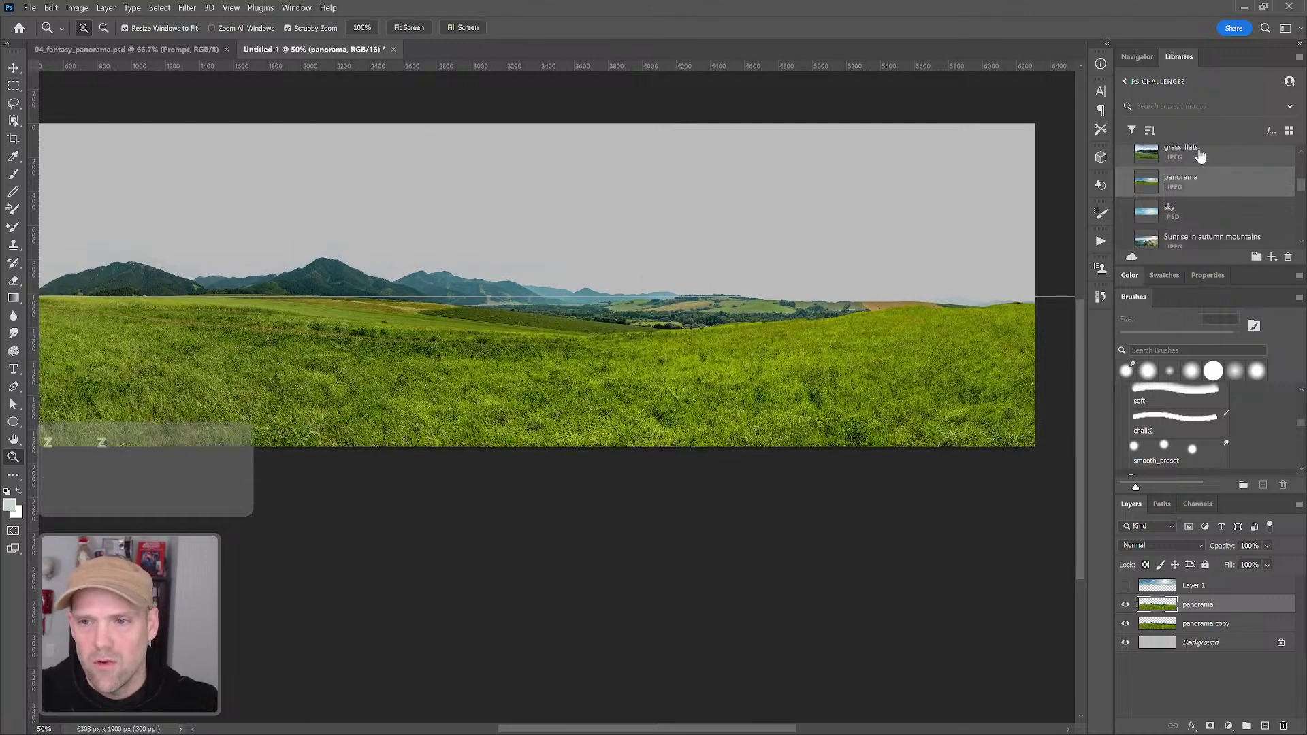
pyautogui.moveTo(1199, 156); pyautogui.dragTo(1202, 589)
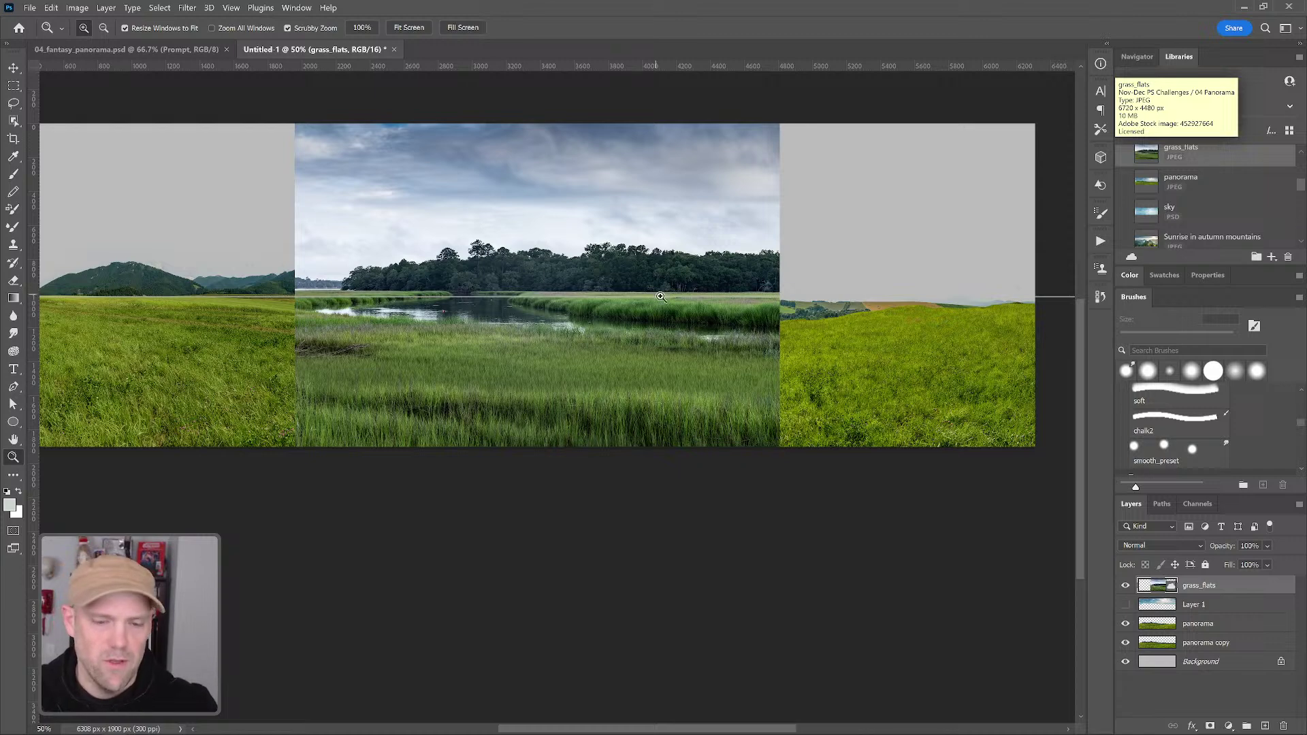
pyautogui.keyDown('alt'); pyautogui.click(678, 314); pyautogui.keyUp('alt')
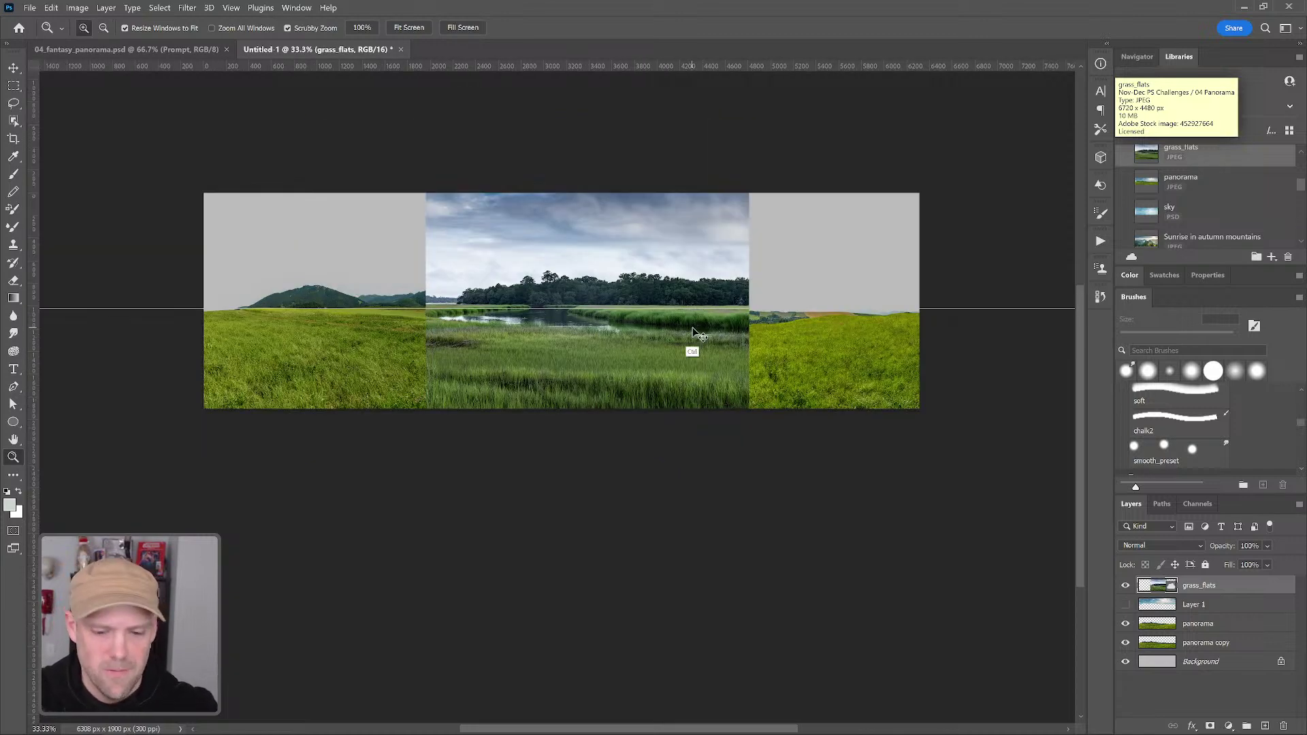
# Scale the grass_flats layer to about 97% and position it so its grass fills the canvas's lower part at full width
pyautogui.hotkey('ctrl', 't')
pyautogui.moveTo(749, 408); pyautogui.dragTo(995, 505)
pyautogui.moveTo(893, 472); pyautogui.dragTo(863, 411)
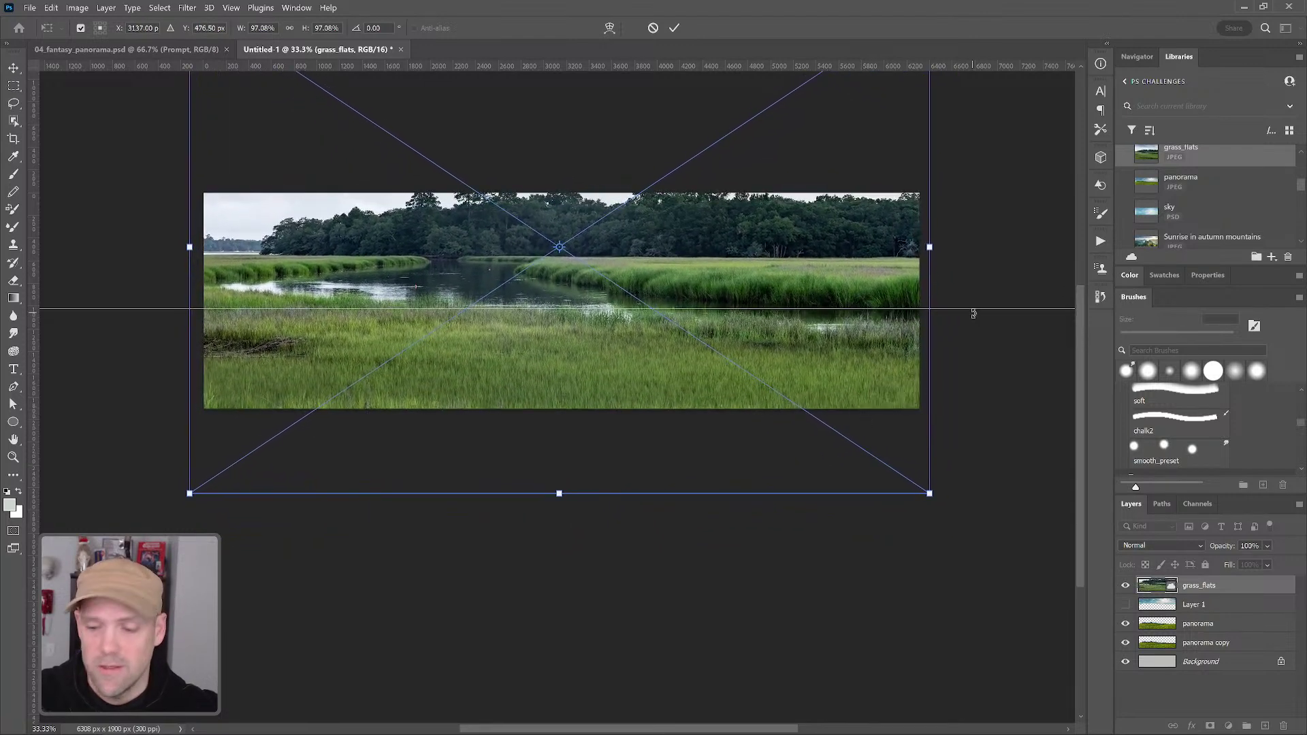
pyautogui.press('Return')
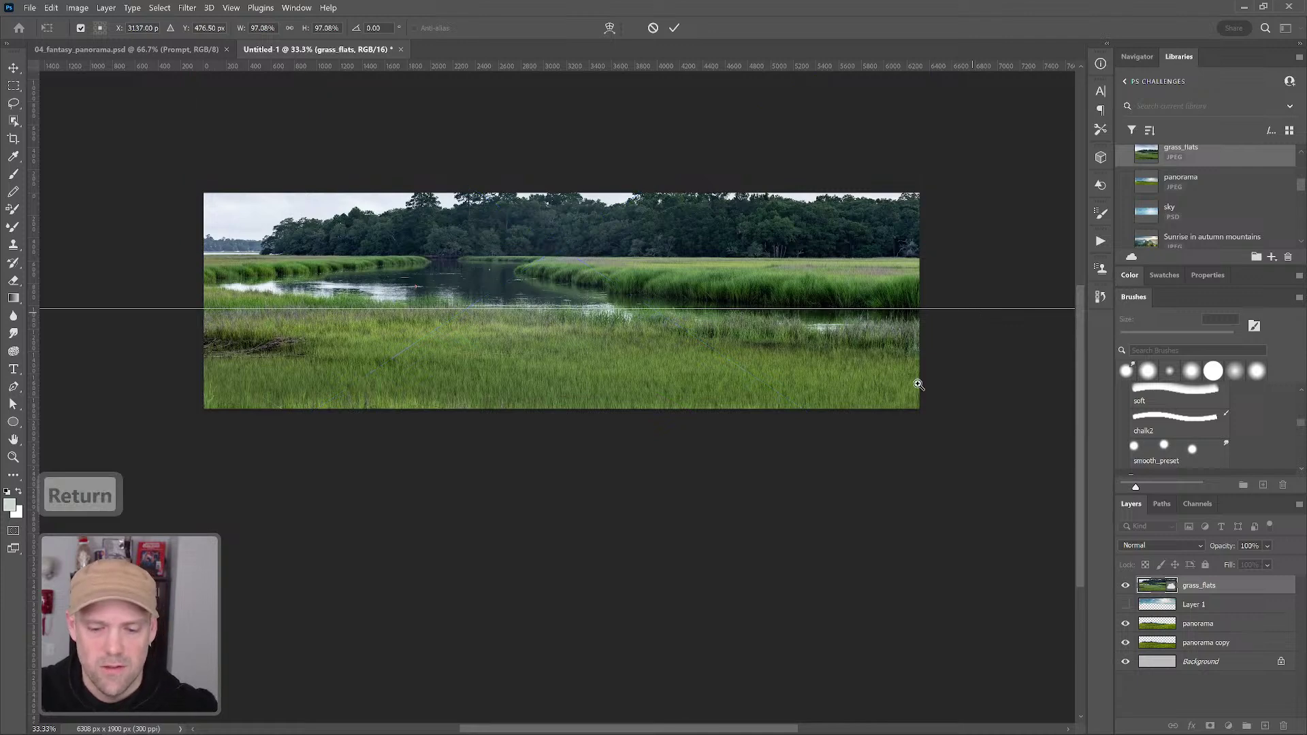
# Mask the grass_flats layer to a full-width rectangular strip of grass along the canvas's lower edge
pyautogui.press('m')
pyautogui.moveTo(967, 429); pyautogui.dragTo(169, 354)
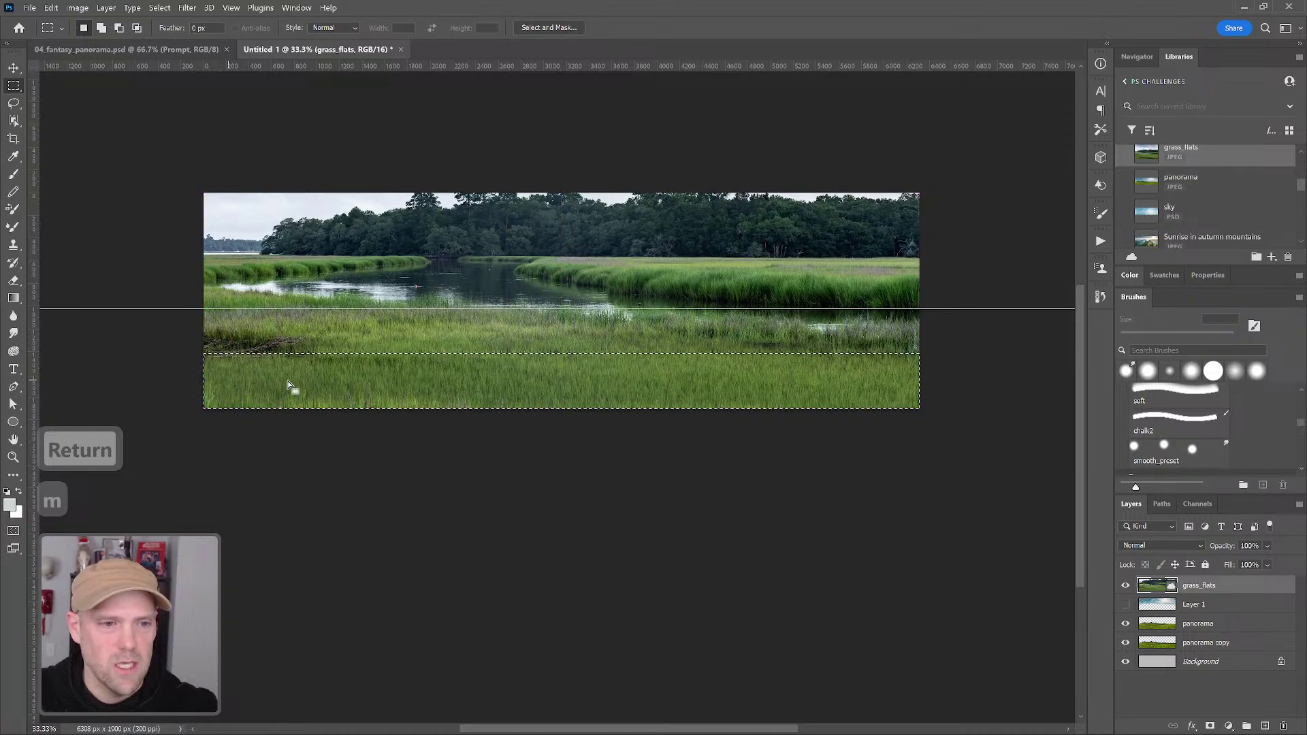
pyautogui.click(1208, 726)
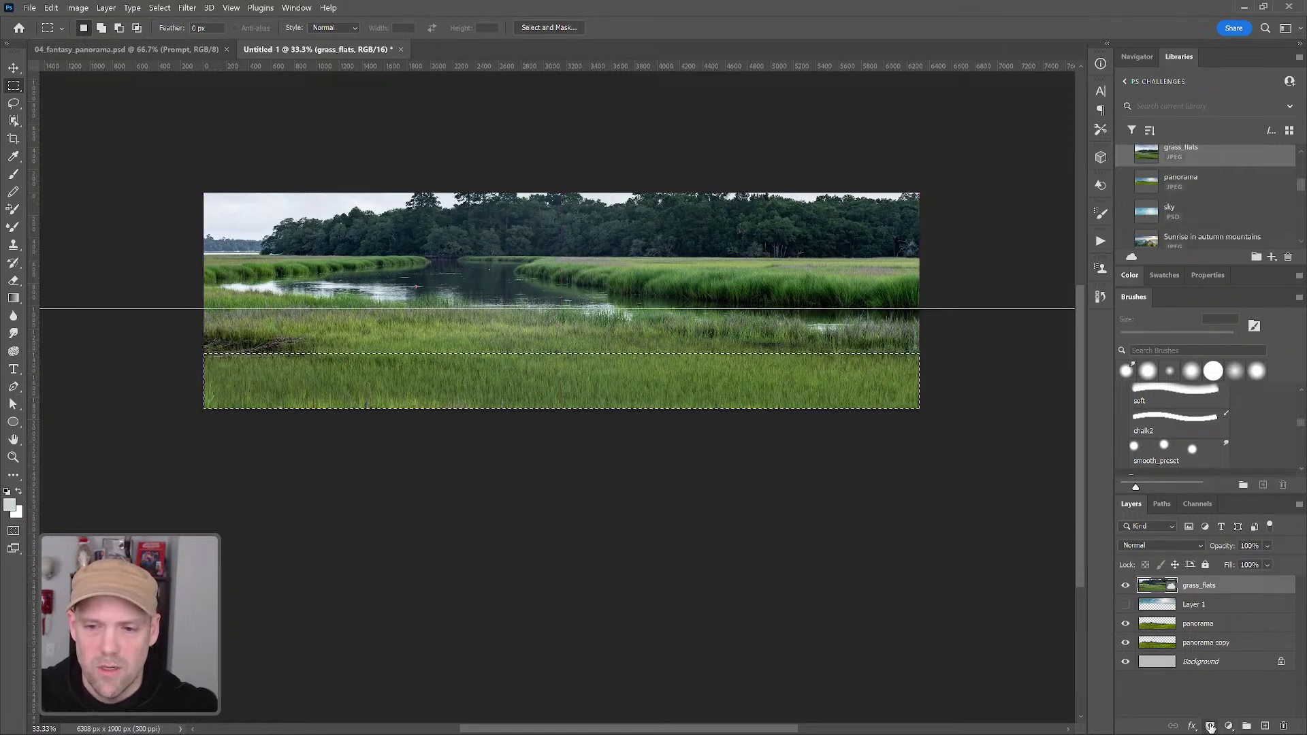
# With a 500 px soft black brush, begin softening the upper edge of the grass_flats mask at the image's right end
pyautogui.press('z')
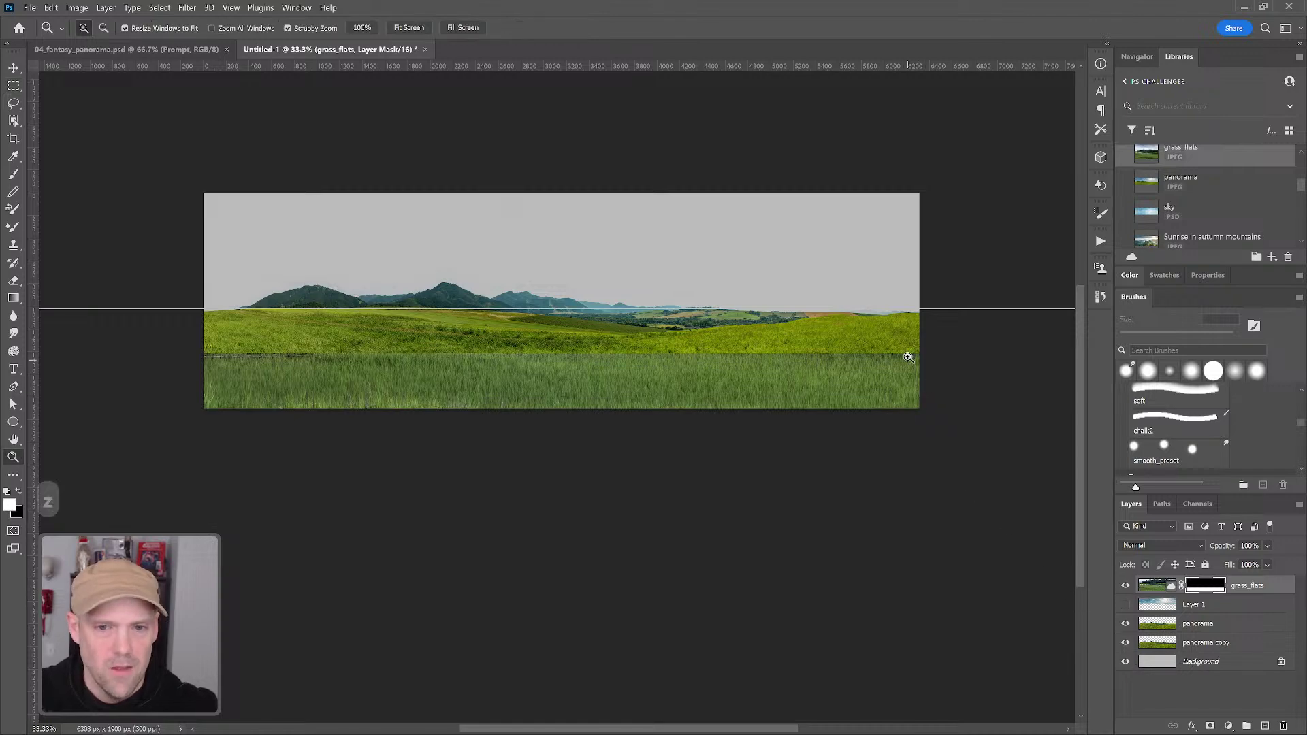
pyautogui.click(905, 357)
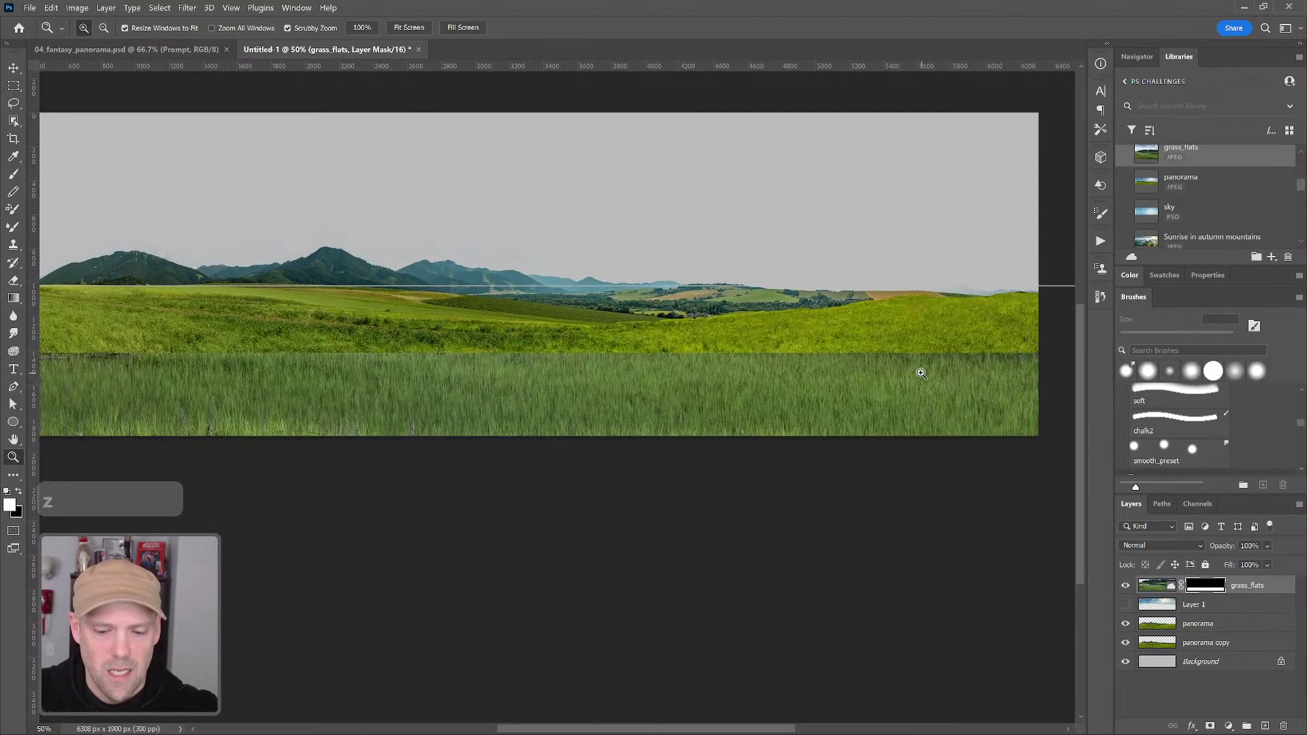
pyautogui.press('b')
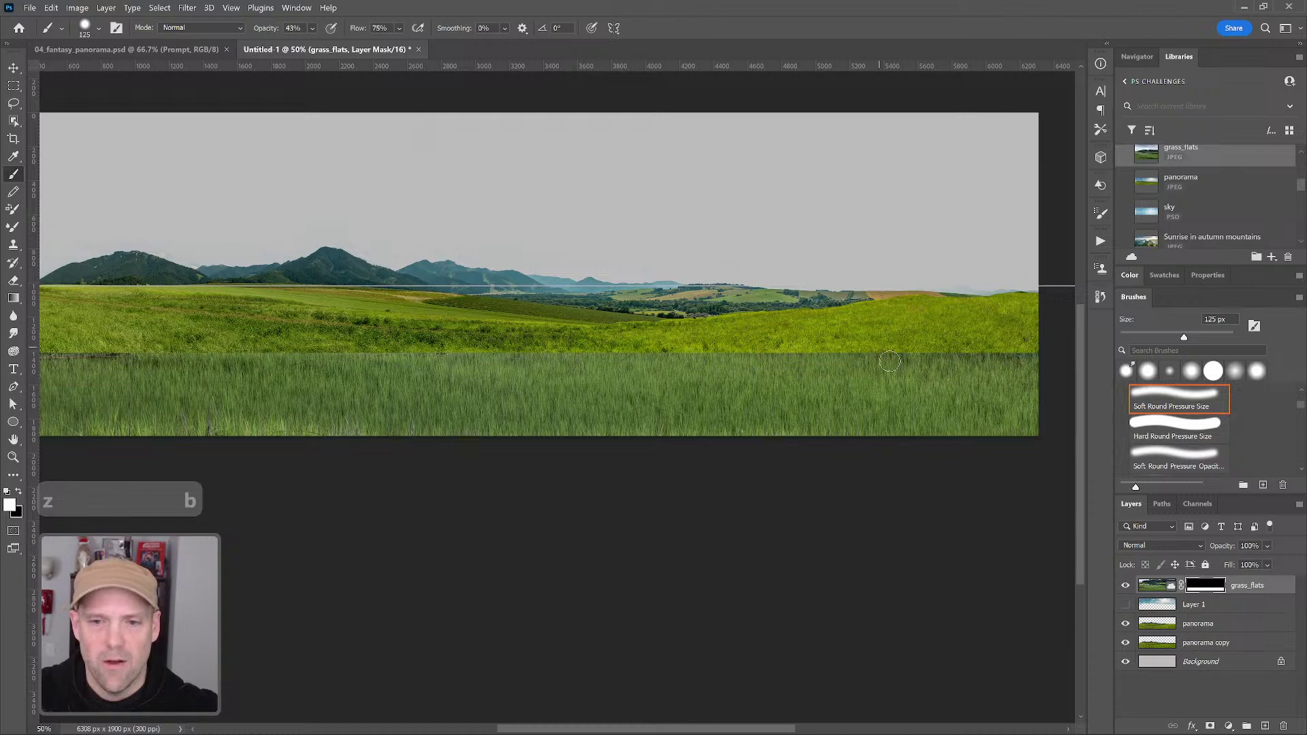
pyautogui.click(17, 491)
pyautogui.press(']')
pyautogui.press(']')
pyautogui.press(']')
pyautogui.press(']')
pyautogui.press(']')
pyautogui.press(']')
pyautogui.press(']')
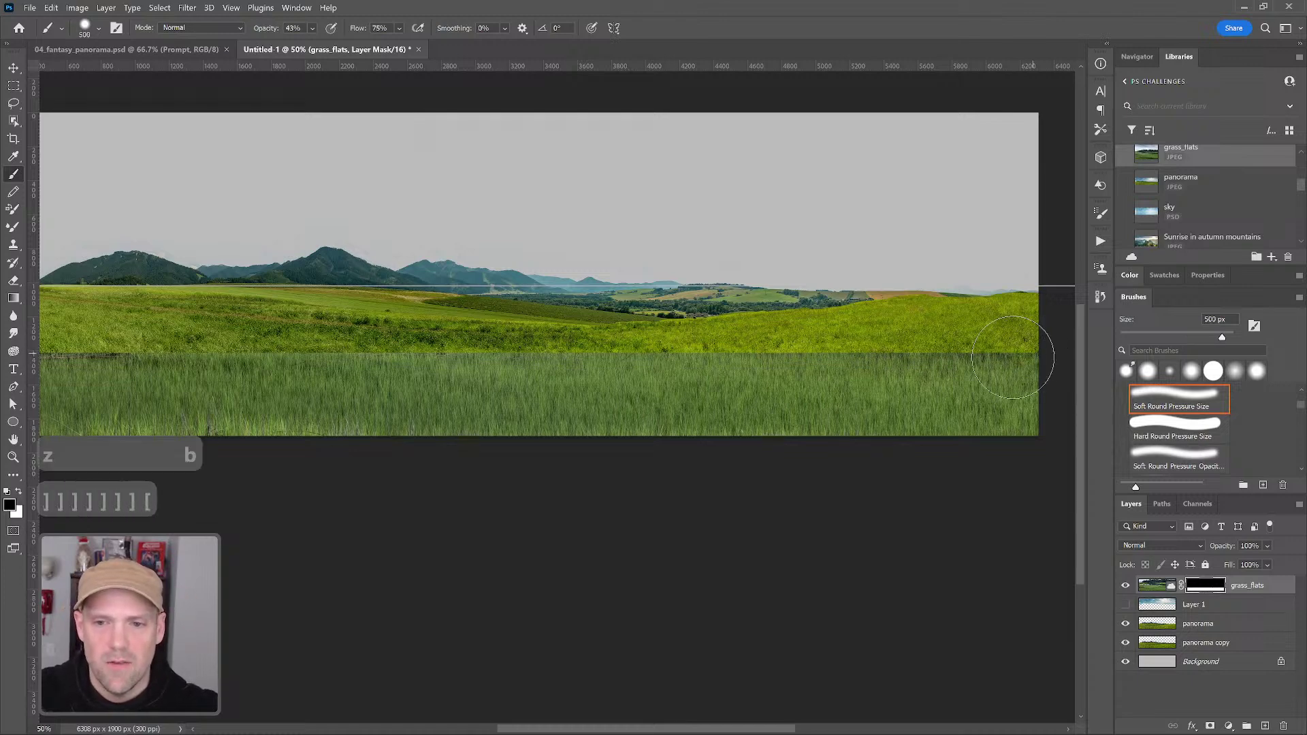
pyautogui.press('[')
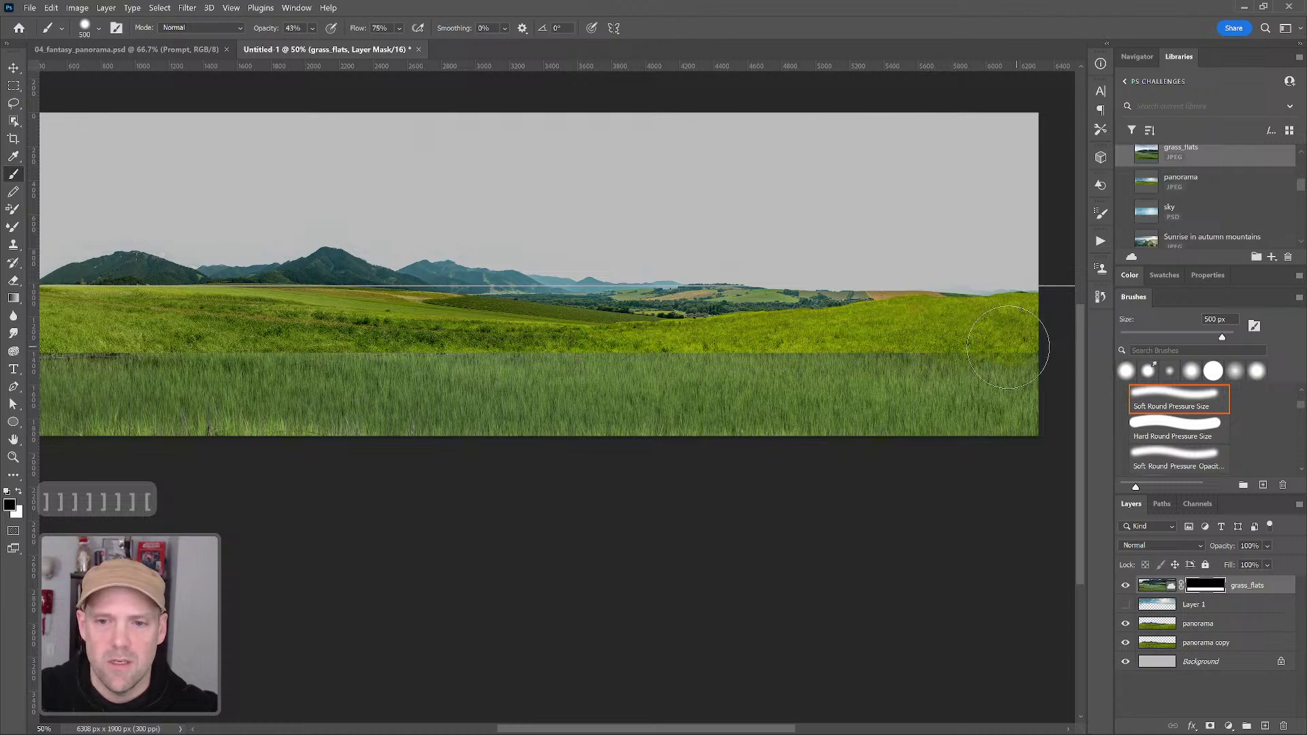
# Enlarge the brush to 800 px and fade the grass_flats mask's hard upper edge into the field across the panorama
pyautogui.press(']')
pyautogui.press(']')
pyautogui.press(']')
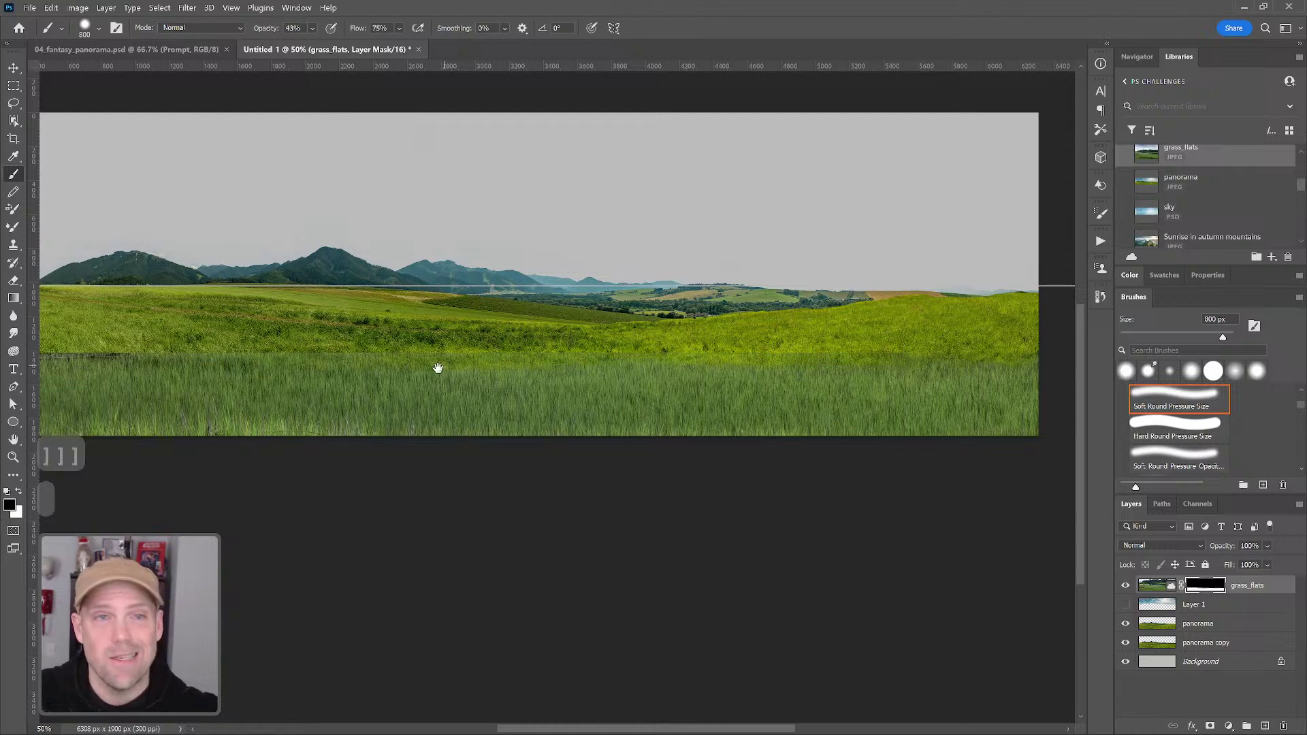
pyautogui.moveTo(449, 369)
pyautogui.mouseDown()
pyautogui.moveTo(669, 362)
pyautogui.moveTo(170, 360)
pyautogui.mouseUp()
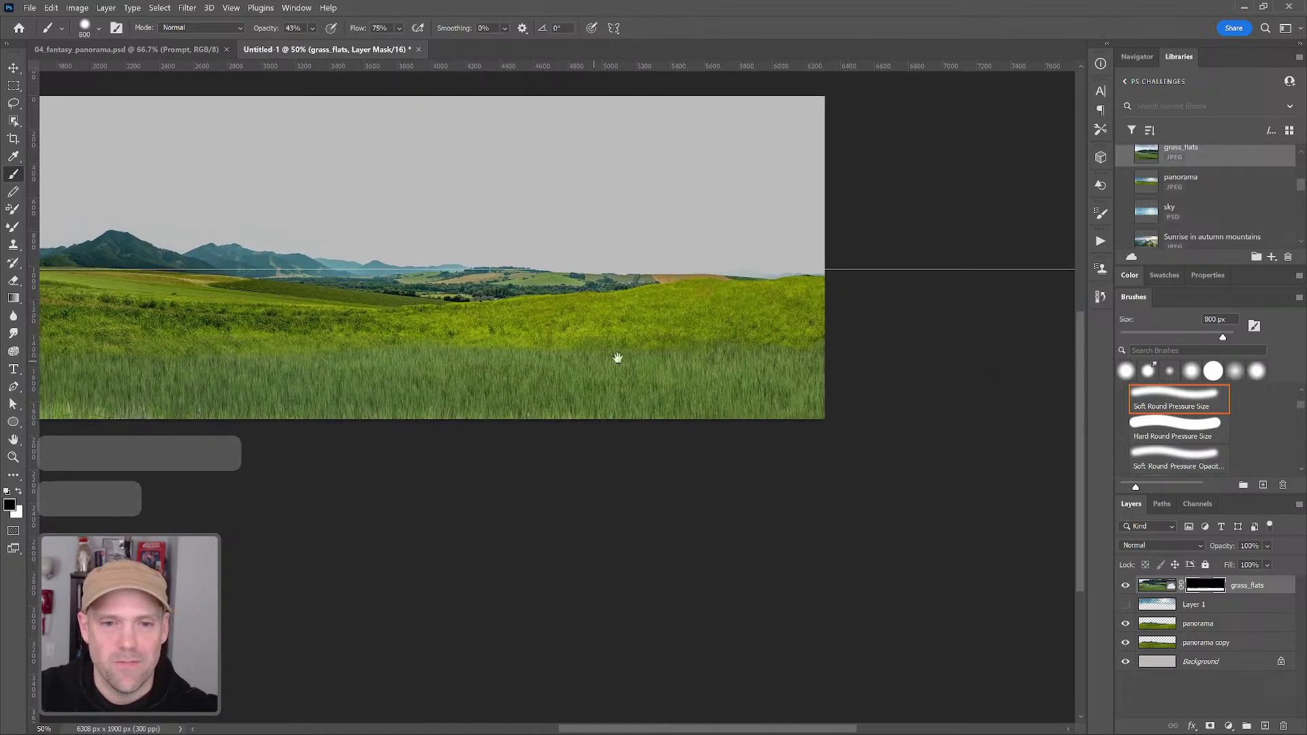
pyautogui.moveTo(615, 356); pyautogui.dragTo(737, 355)
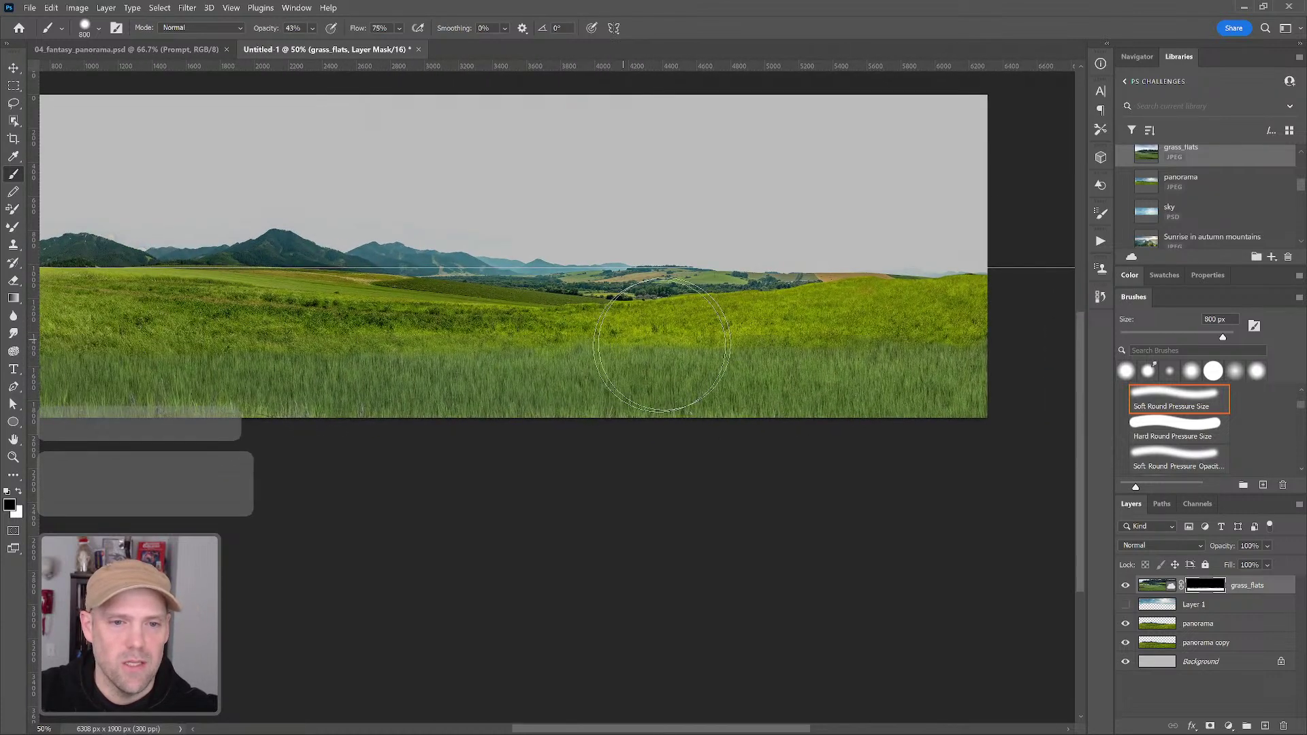
pyautogui.moveTo(652, 361)
pyautogui.mouseDown()
pyautogui.moveTo(735, 363)
pyautogui.moveTo(583, 361)
pyautogui.moveTo(750, 365)
pyautogui.moveTo(726, 370)
pyautogui.mouseUp()
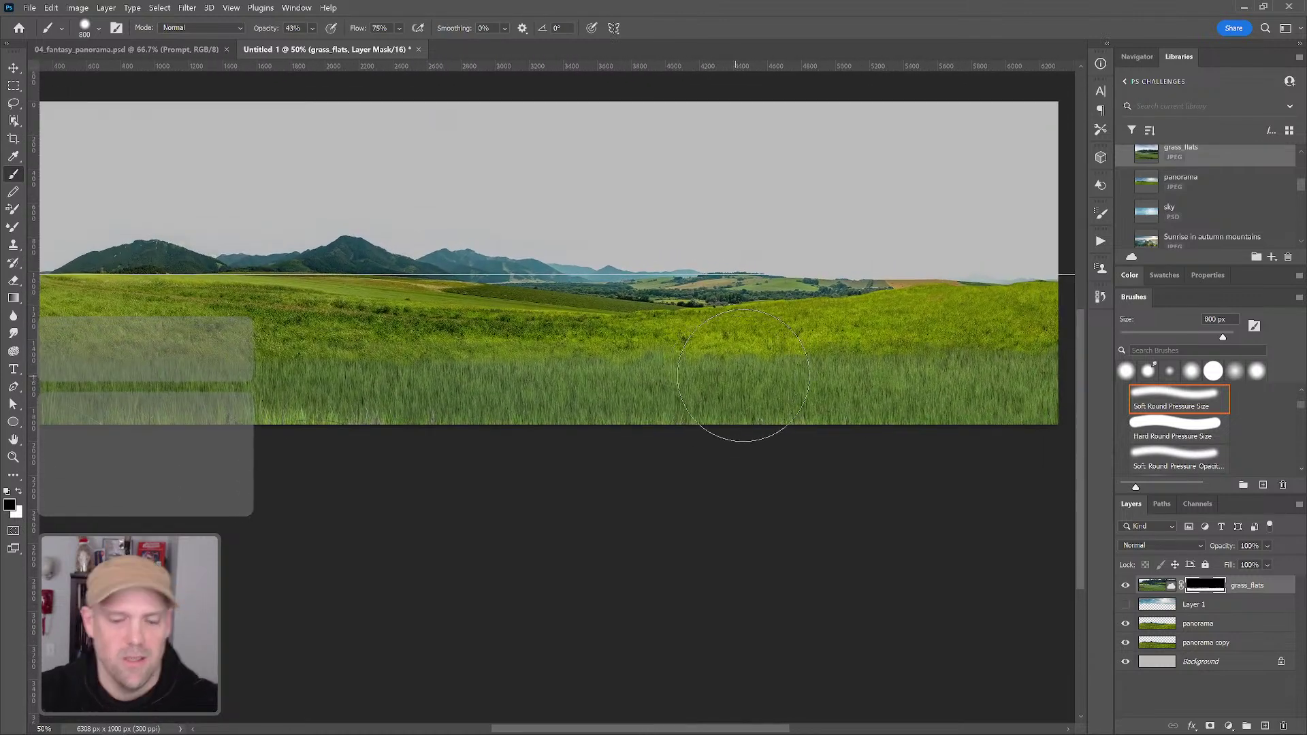
# Place the castle library image as a new top layer over the panorama's right half, and toggle its visibility to compare
pyautogui.press('v')
pyautogui.moveTo(842, 326); pyautogui.dragTo(831, 379)
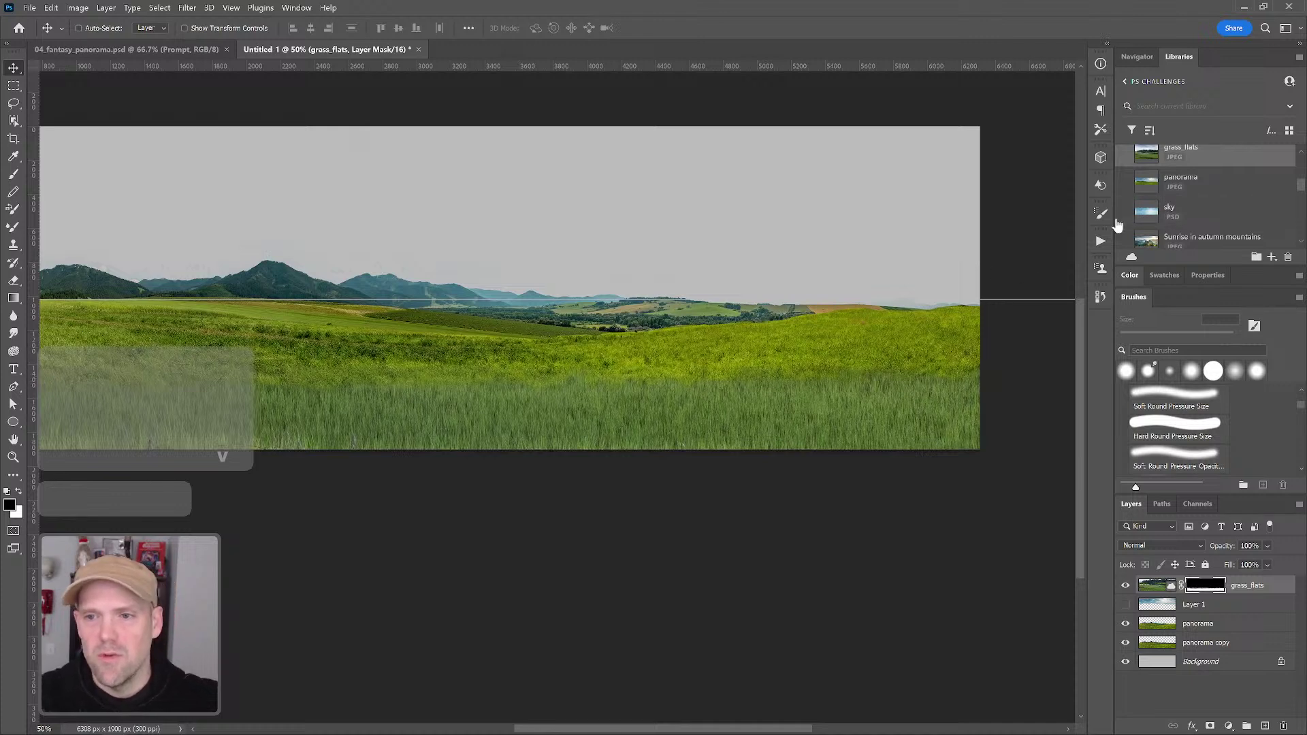
pyautogui.scroll(3, 1218, 208)
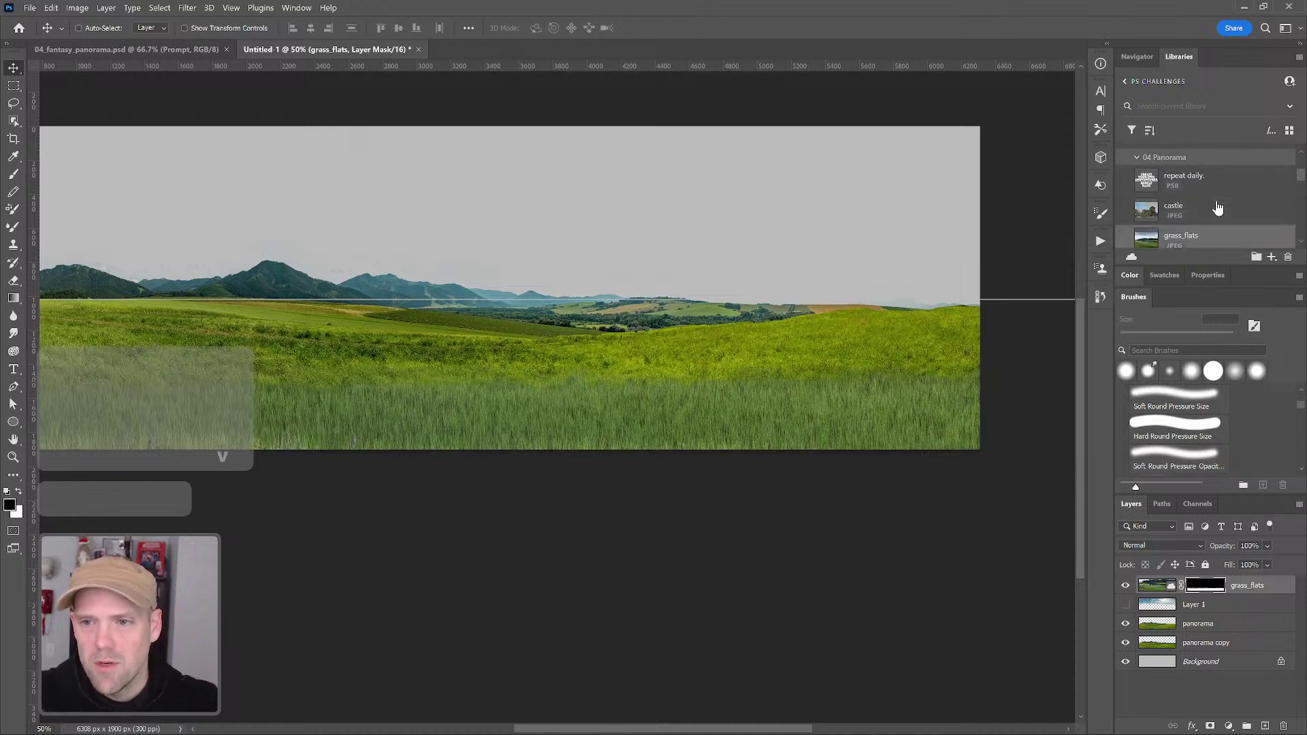
pyautogui.scroll(2, 1212, 209)
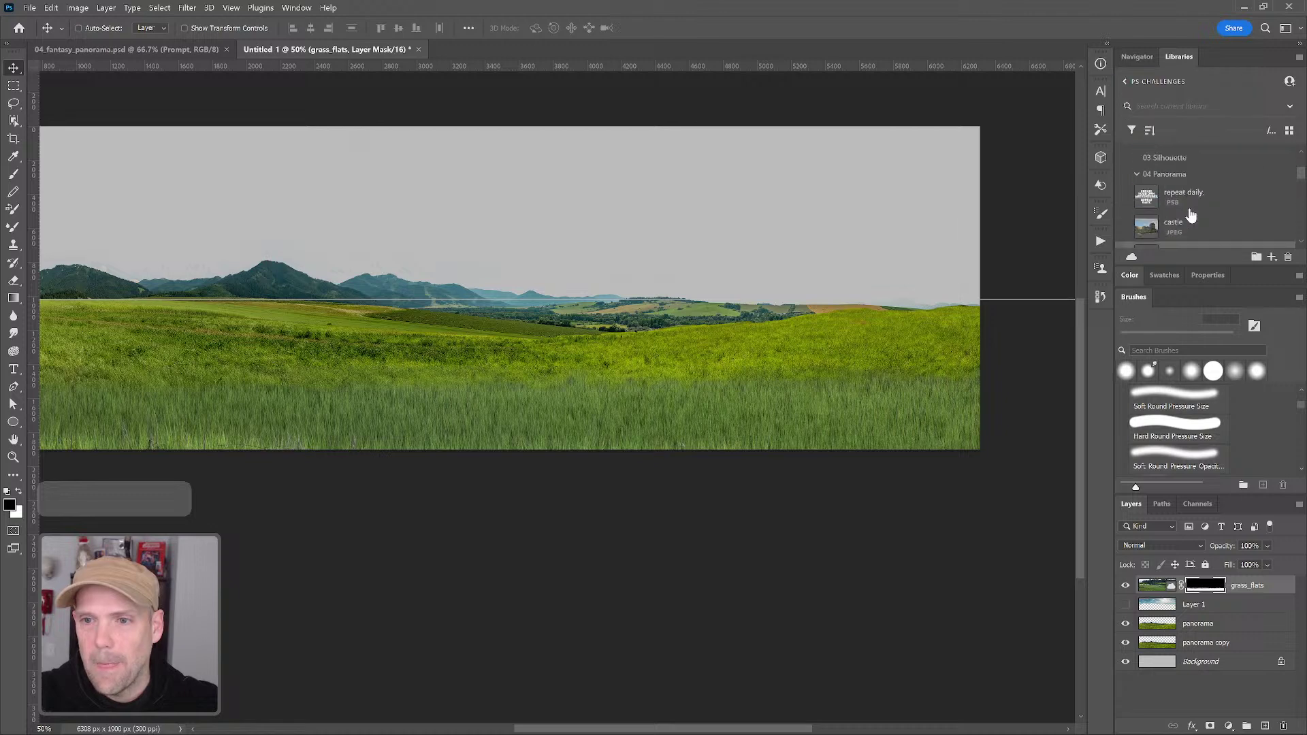
pyautogui.scroll(-4, 1195, 204)
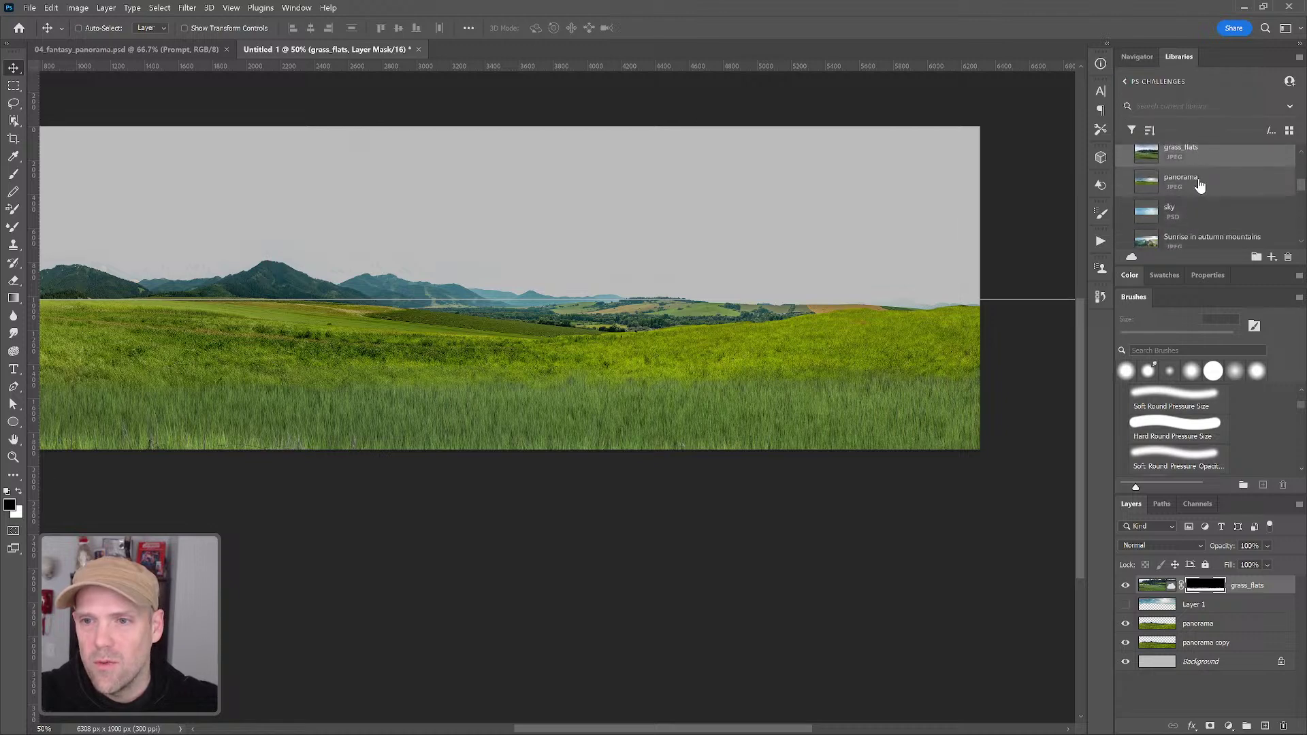
pyautogui.scroll(2, 1198, 180)
pyautogui.moveTo(1199, 183); pyautogui.dragTo(658, 289)
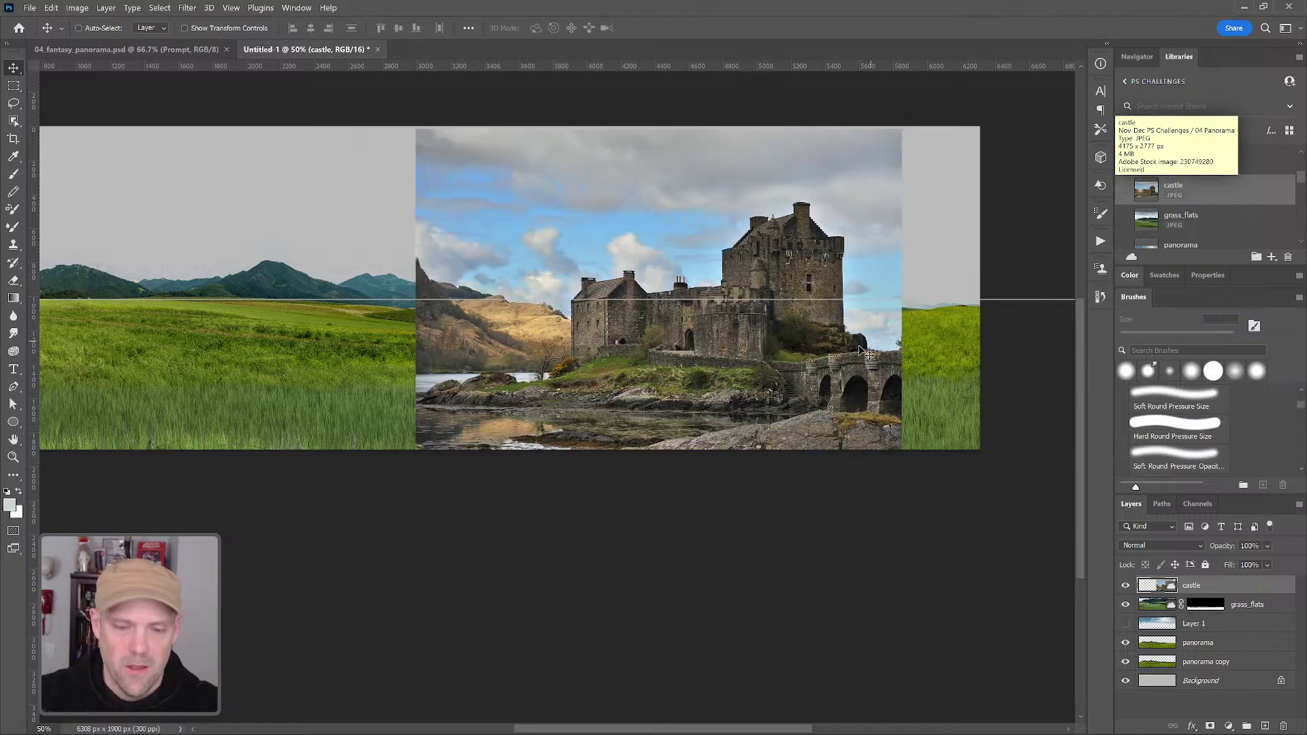
pyautogui.click(1126, 587)
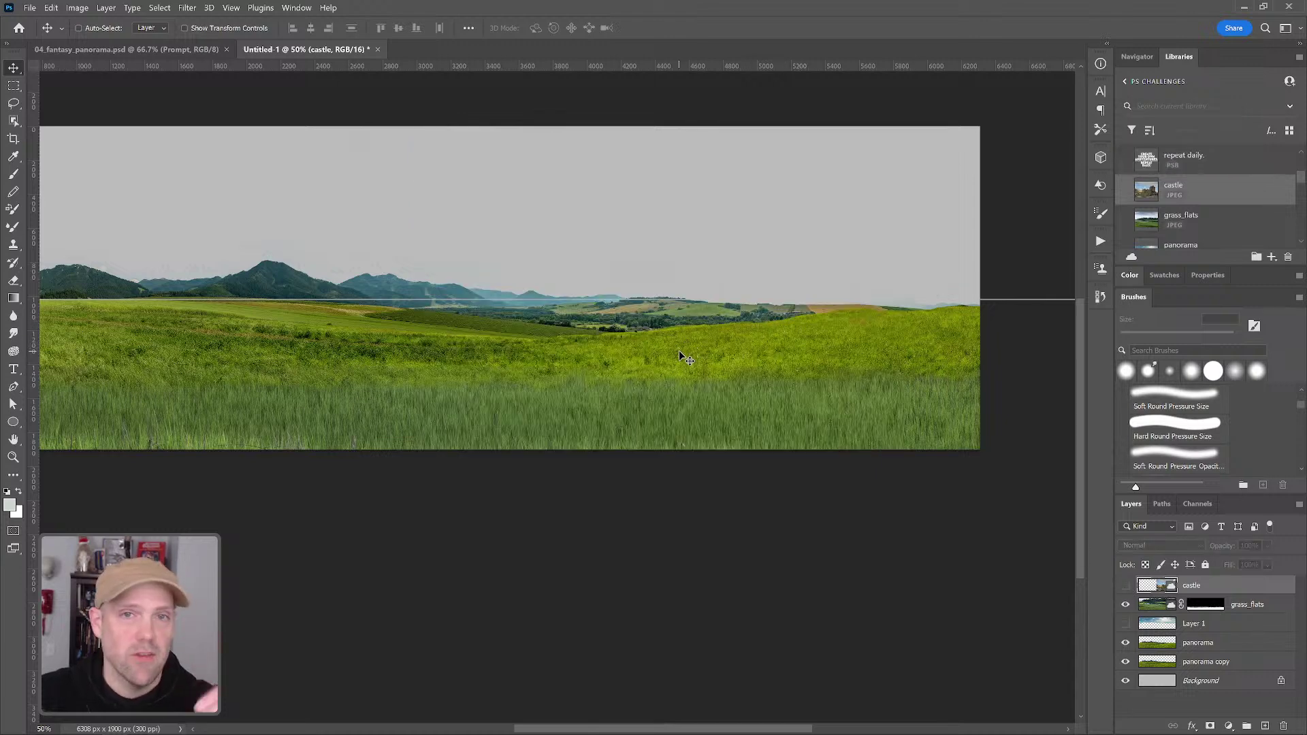
pyautogui.click(1125, 587)
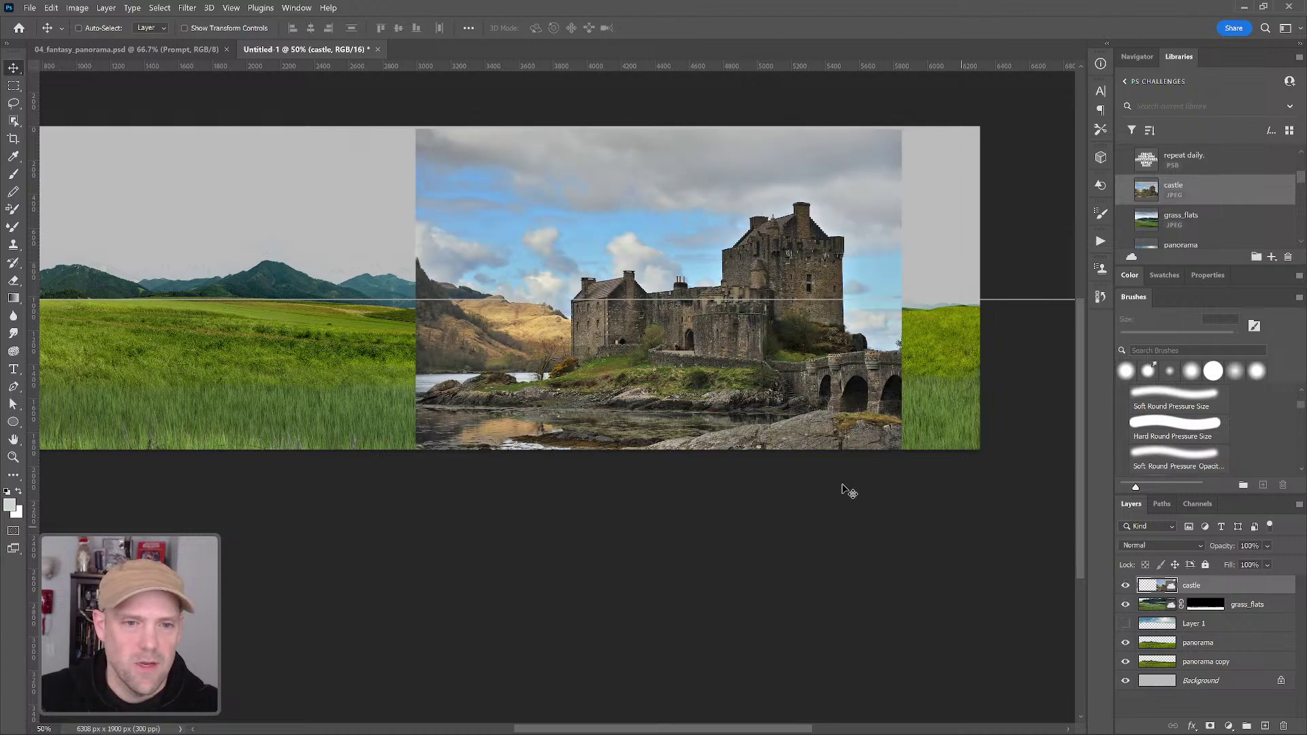
# Hide the guides, select the castle building with the Object Selection tool, and mask the castle layer to that selection
pyautogui.press('ctrl')
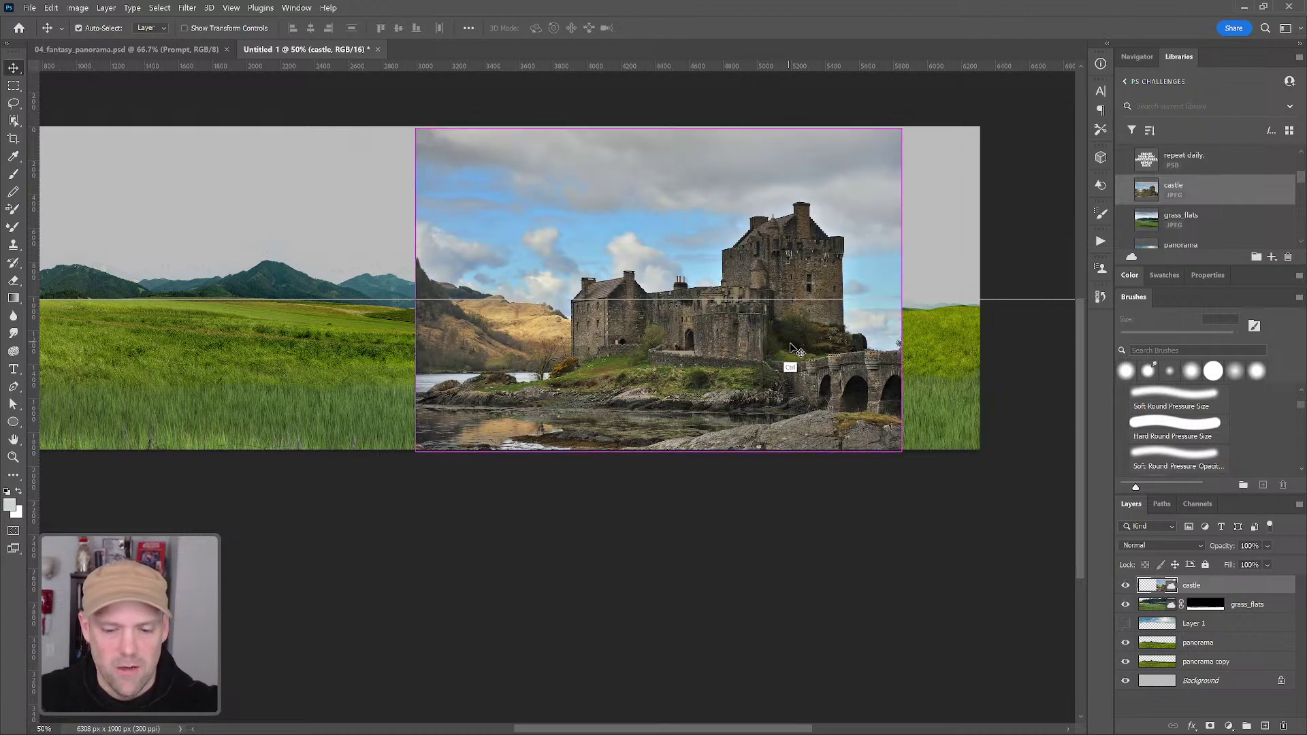
pyautogui.press('ctrl')
pyautogui.hotkey('ctrl', 'h')
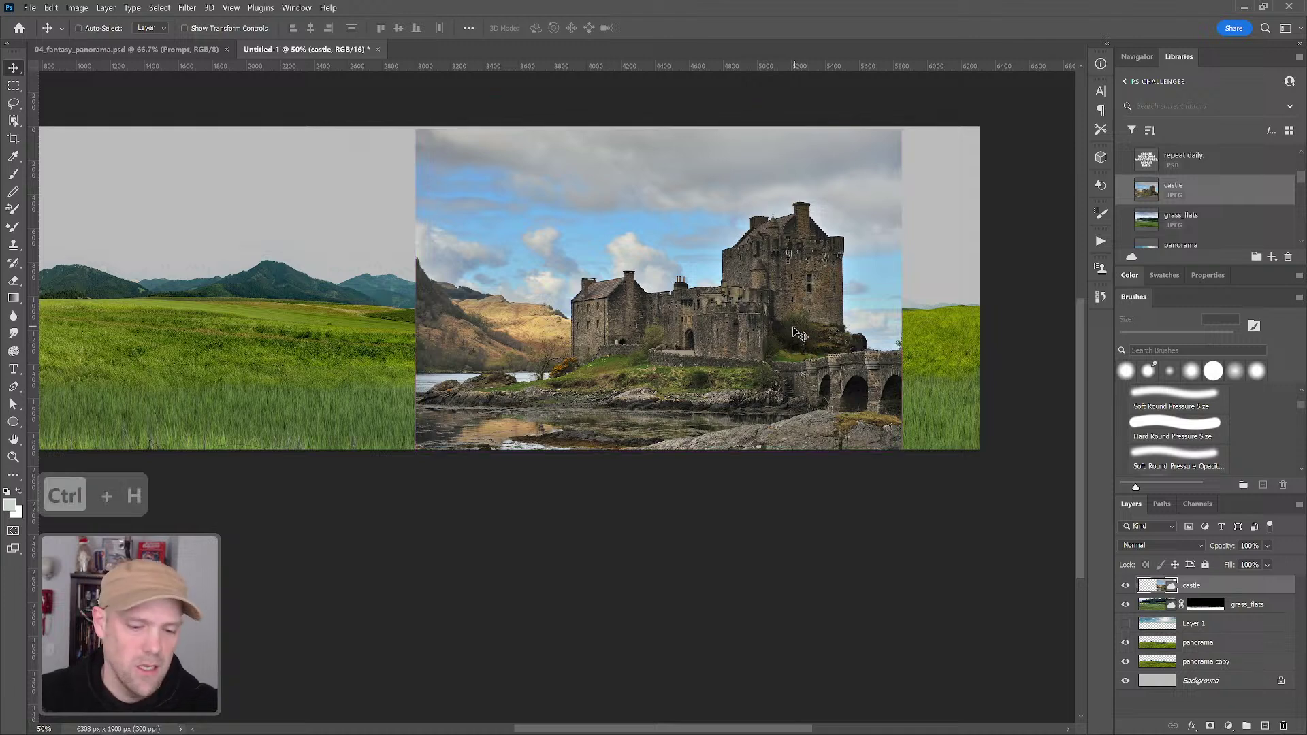
pyautogui.click(14, 121)
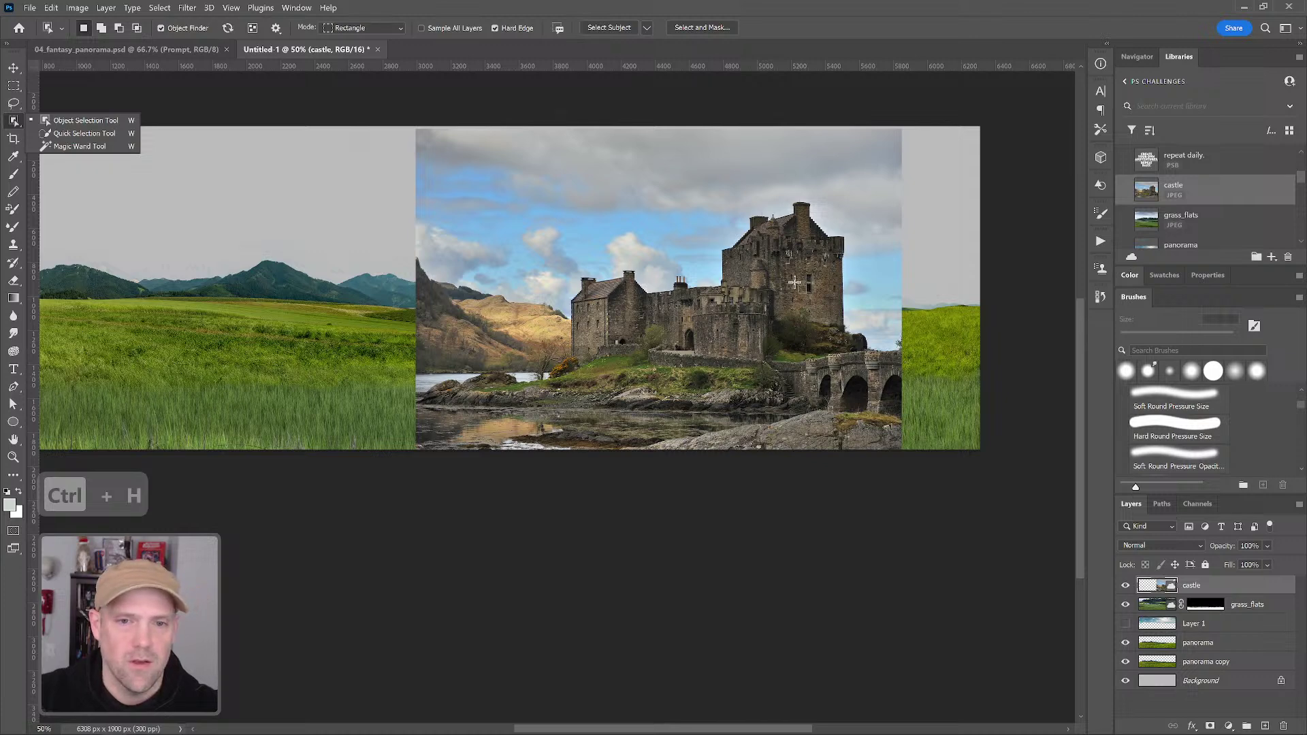
pyautogui.moveTo(792, 277); pyautogui.dragTo(794, 292)
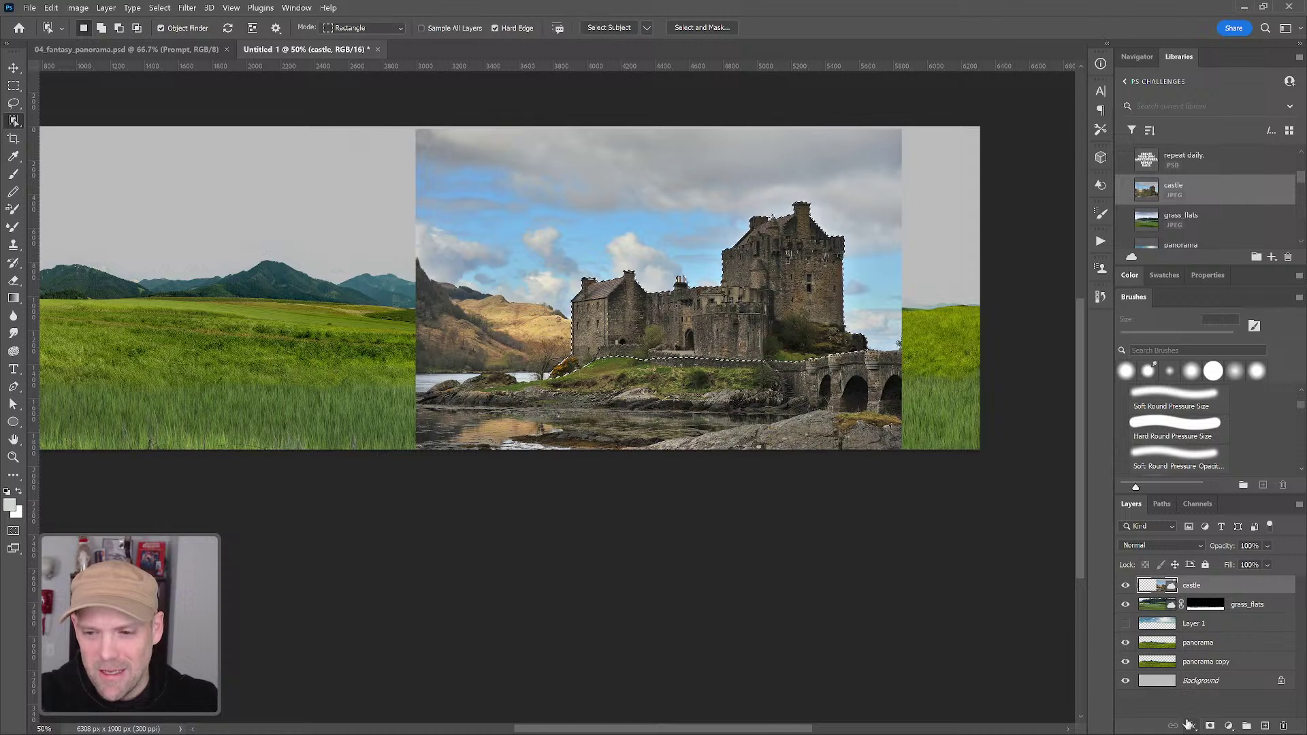
pyautogui.click(1209, 726)
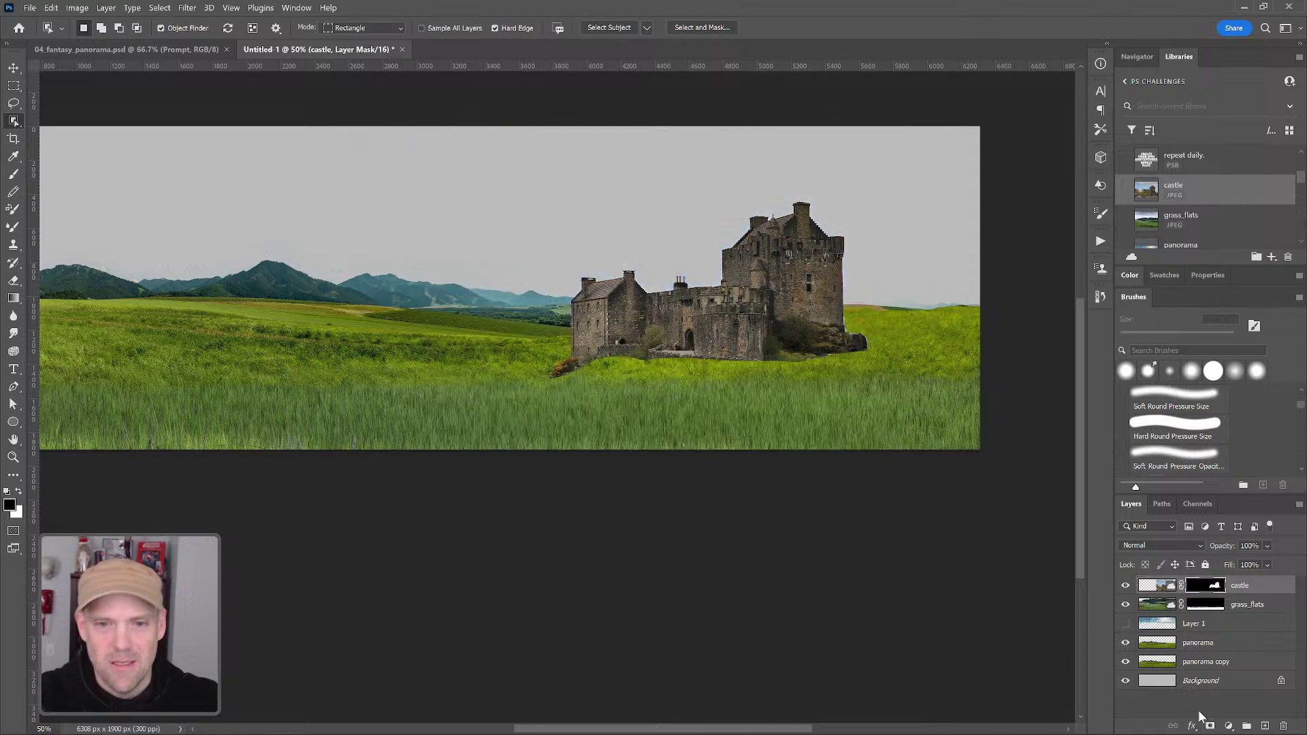
# Scale the masked castle to 63.67% and place it on the hill crest at X 4460.5 px, Y 884.5 px
pyautogui.hotkey('ctrl', 't')
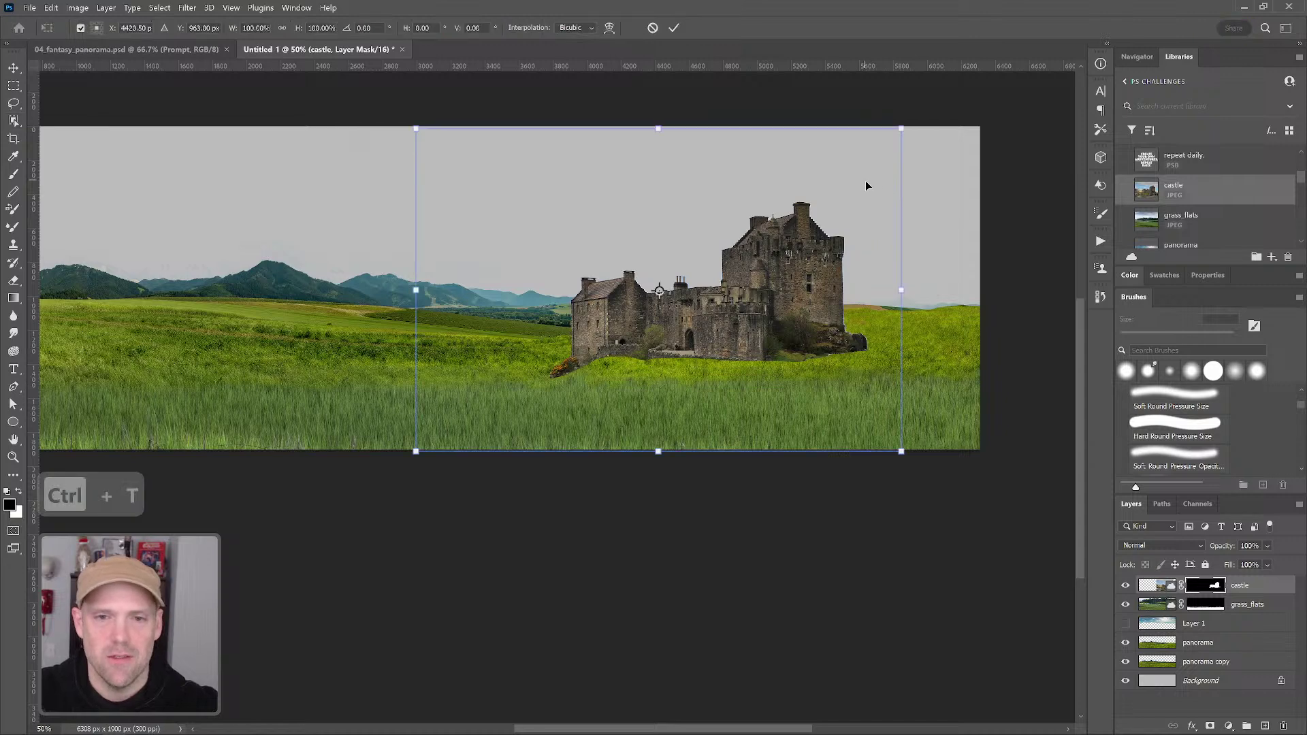
pyautogui.moveTo(900, 128); pyautogui.dragTo(831, 176)
pyautogui.moveTo(757, 290); pyautogui.dragTo(789, 288)
pyautogui.moveTo(842, 166); pyautogui.dragTo(818, 179)
pyautogui.moveTo(752, 297); pyautogui.dragTo(758, 293)
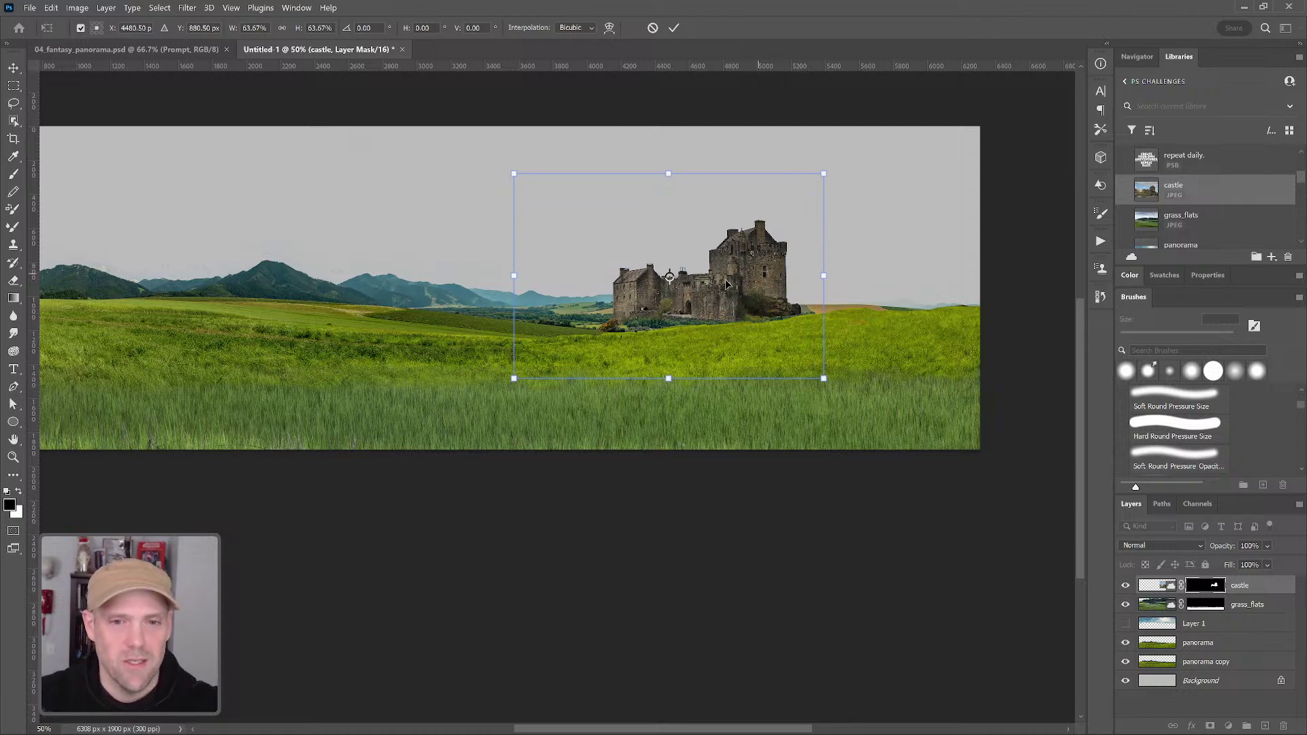
pyautogui.moveTo(752, 284); pyautogui.dragTo(749, 285)
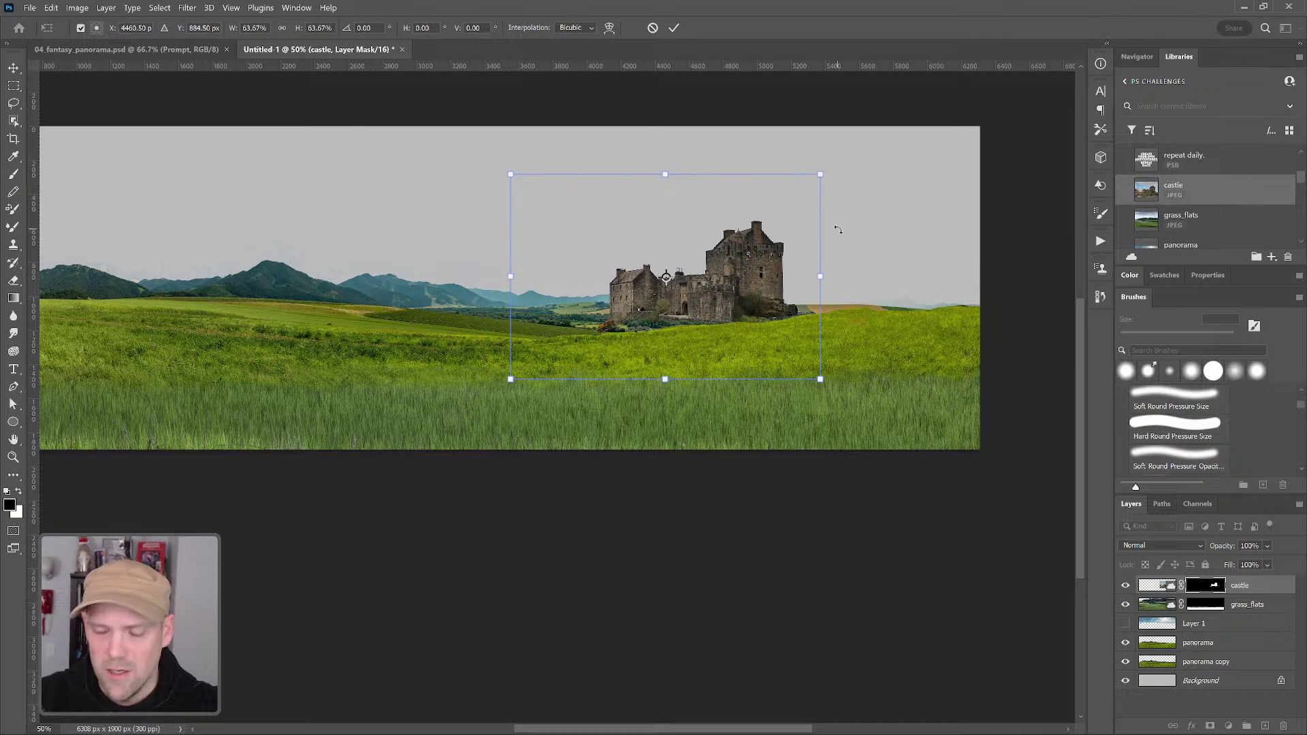
pyautogui.press('Return')
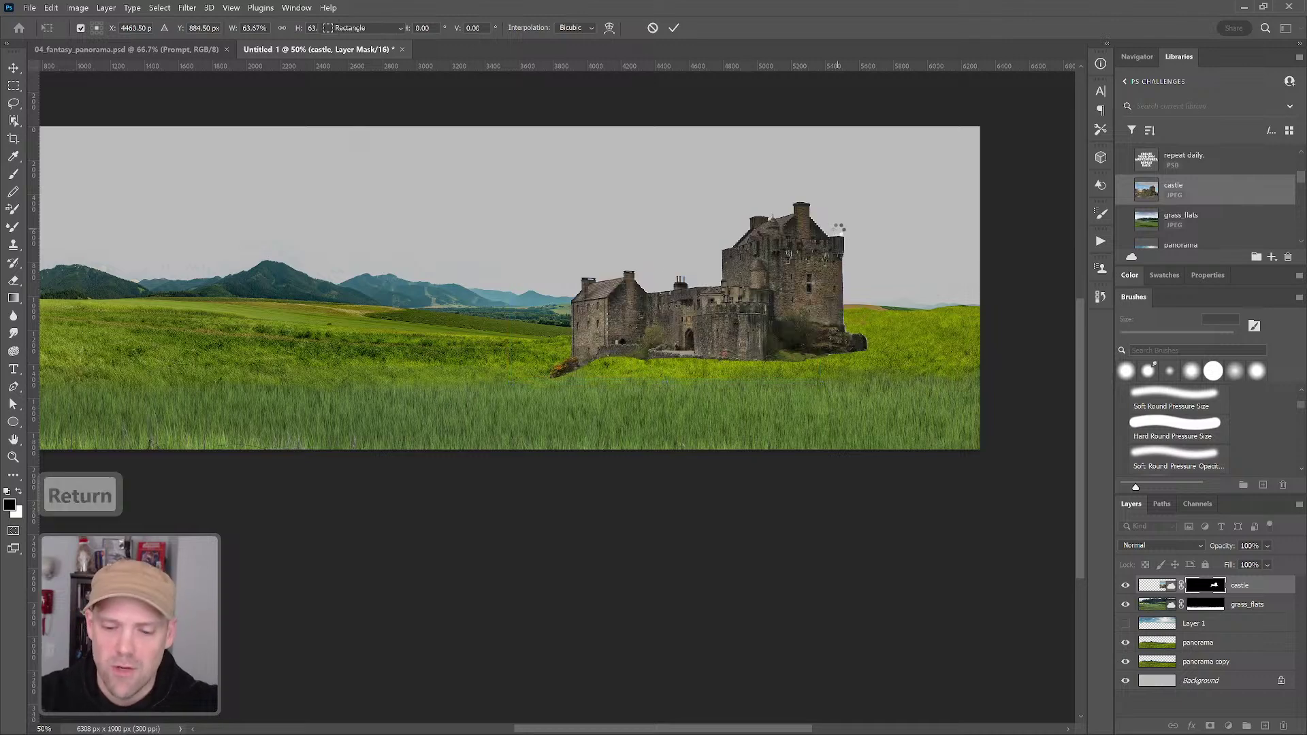
pyautogui.press('Return')
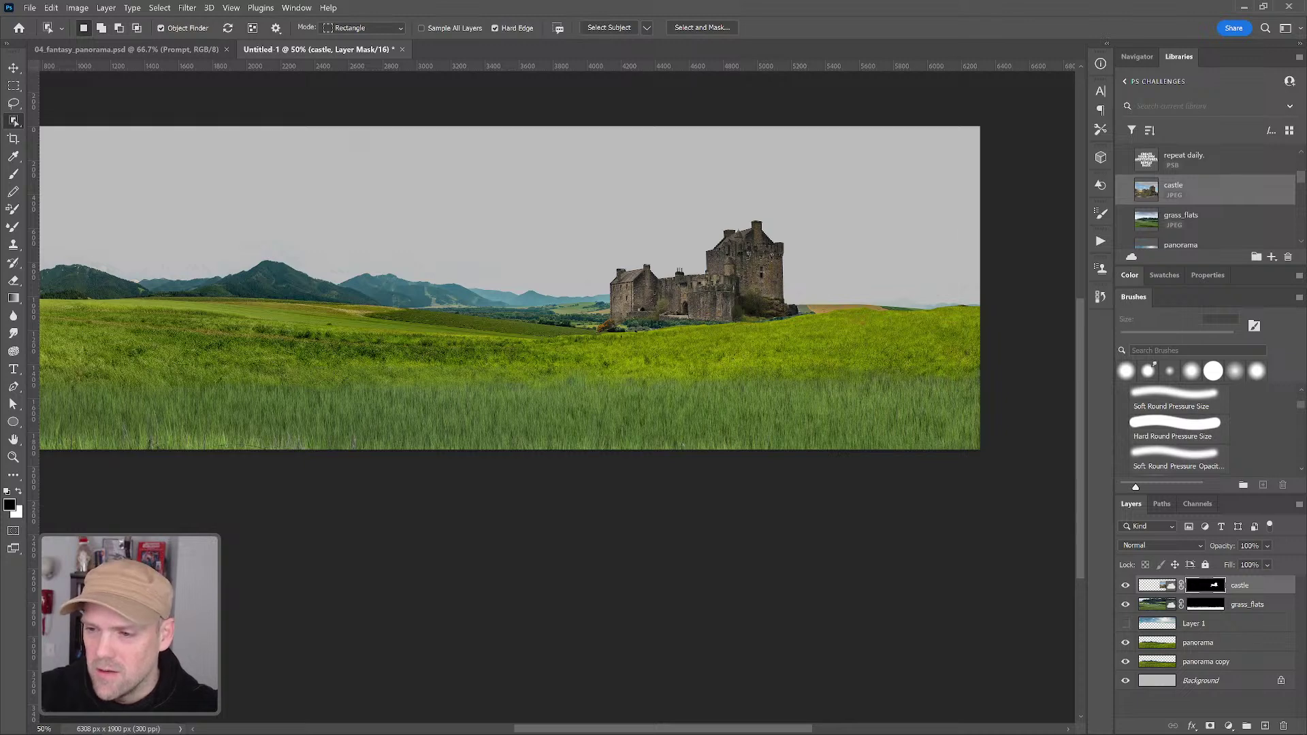
# Switch to VLC to check the castle in panorama_example.mp4, and return to the Photoshop composite
pyautogui.hotkey('alt', 'Tab')
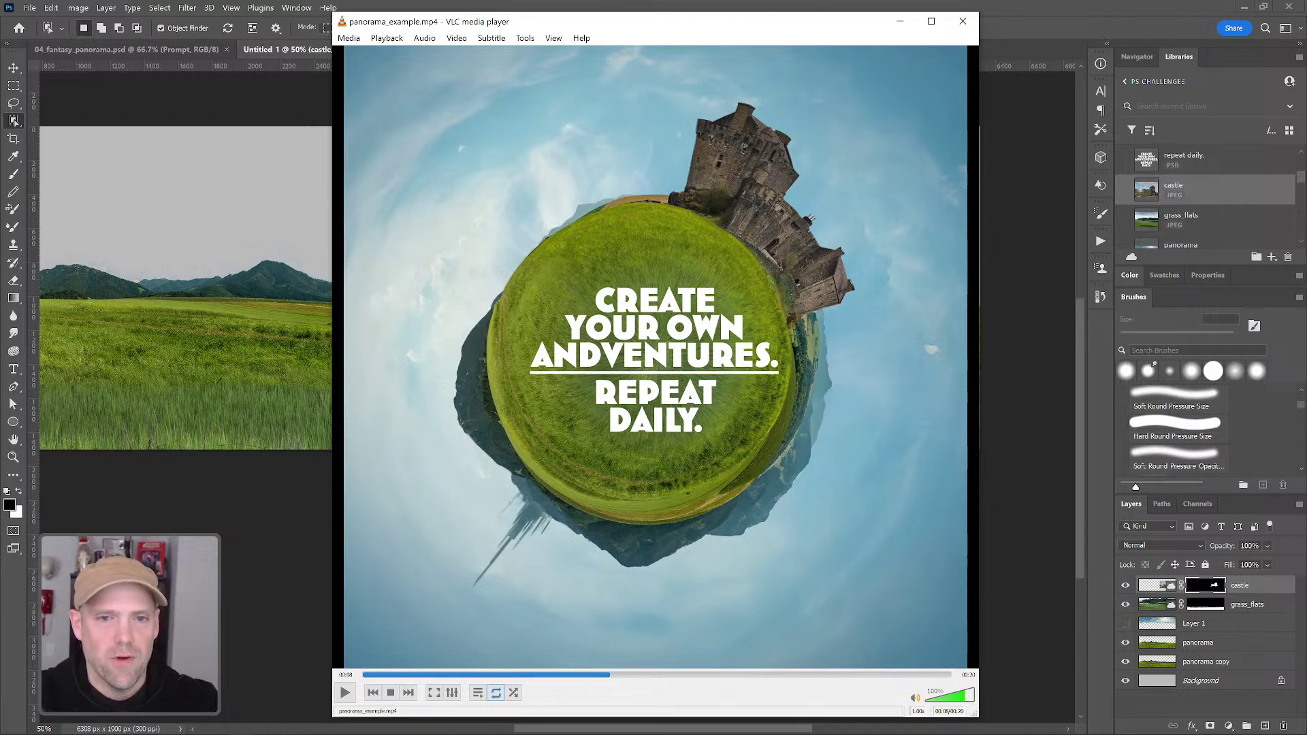
pyautogui.click(899, 22)
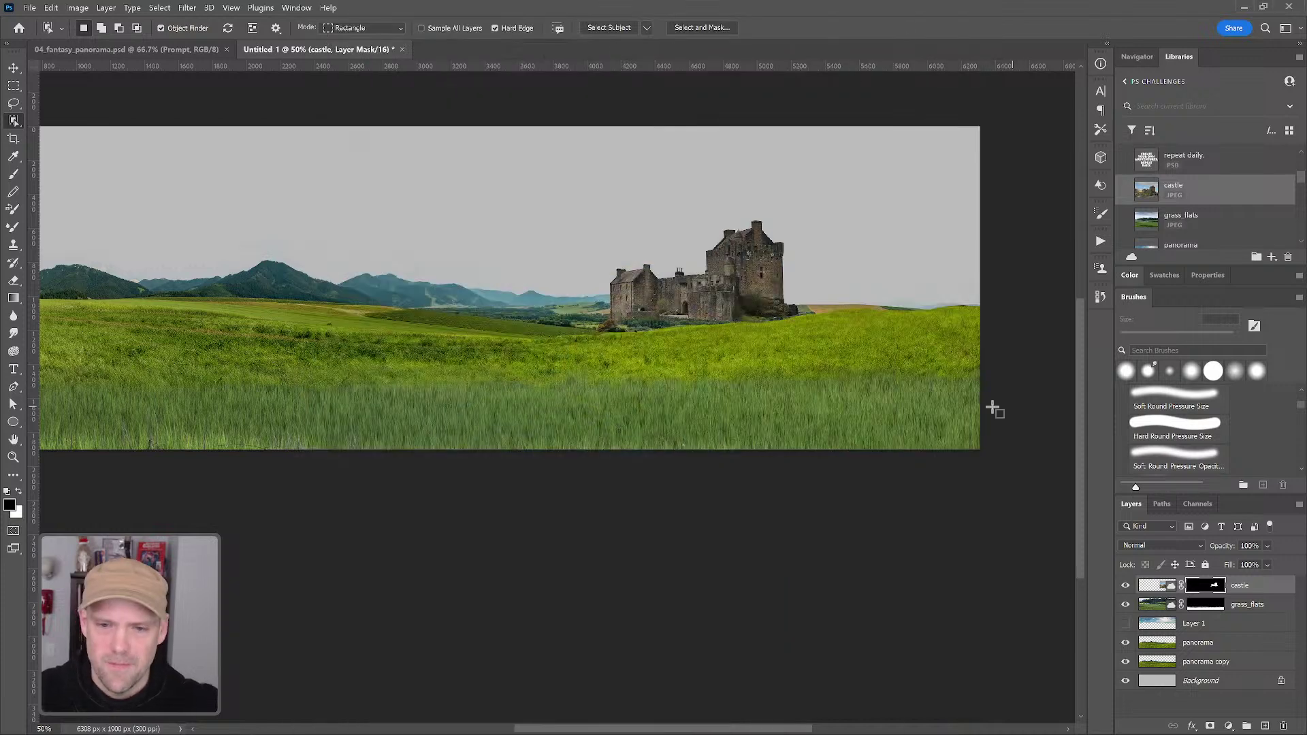
# With a 175 px soft white brush, paint on the castle layer's mask to restore the ground along the castle's base
pyautogui.press('b')
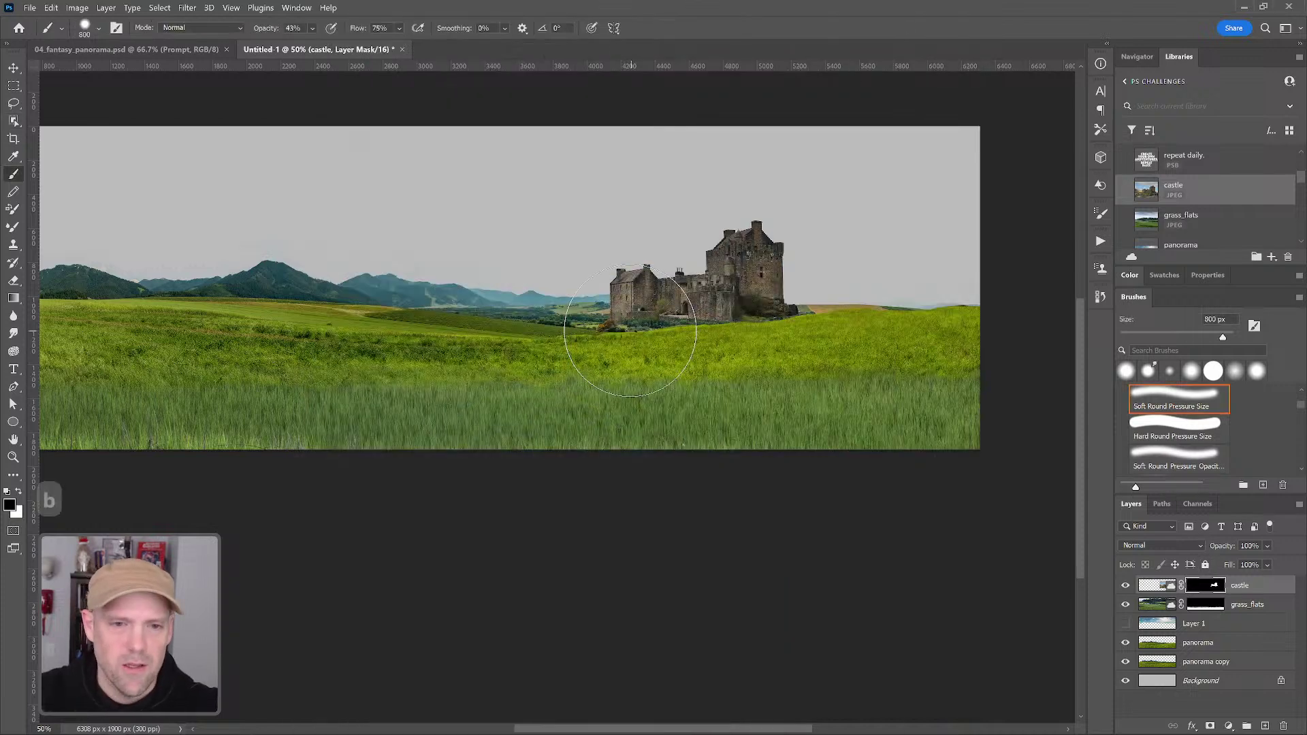
pyautogui.press('[')
pyautogui.press('[')
pyautogui.press('[')
pyautogui.press('[')
pyautogui.press('[')
pyautogui.press('[')
pyautogui.press('[')
pyautogui.press('[')
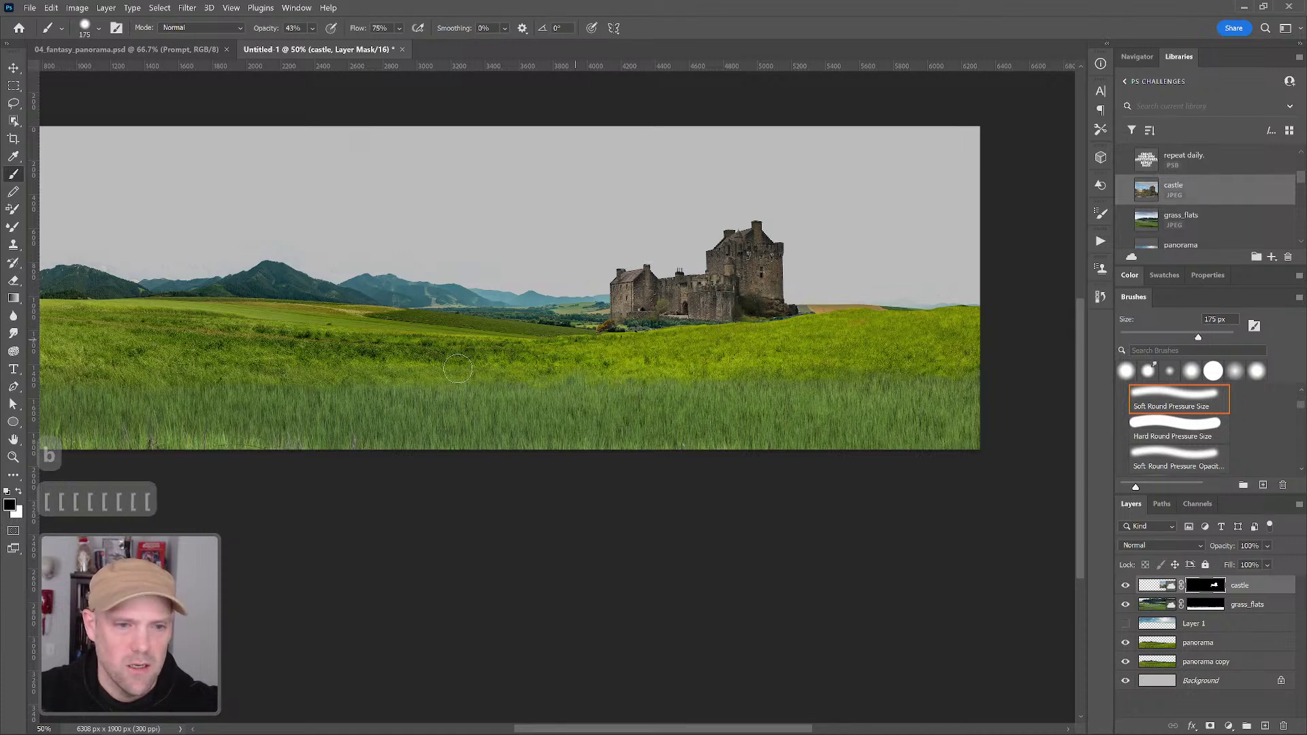
pyautogui.click(18, 491)
pyautogui.moveTo(786, 304)
pyautogui.mouseDown()
pyautogui.moveTo(685, 336)
pyautogui.moveTo(698, 327)
pyautogui.moveTo(608, 331)
pyautogui.moveTo(737, 319)
pyautogui.moveTo(631, 330)
pyautogui.mouseUp()
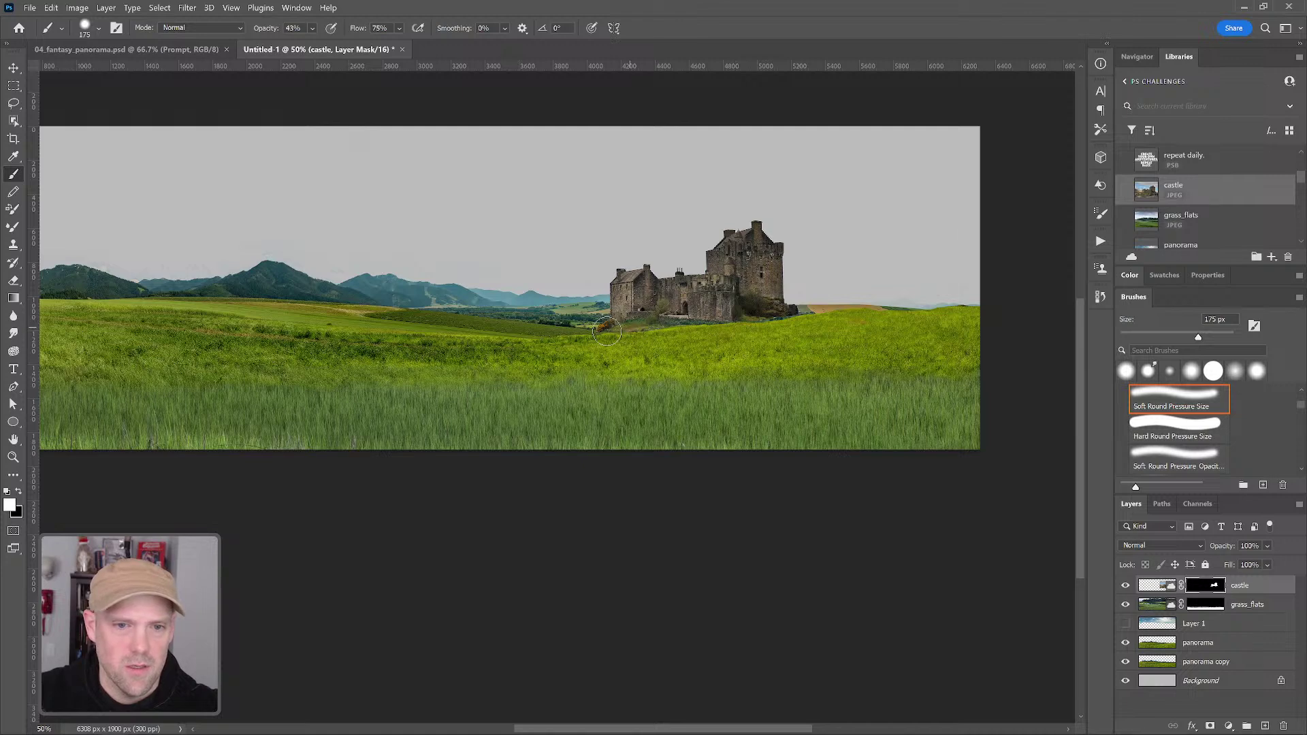
pyautogui.moveTo(758, 320); pyautogui.dragTo(751, 313)
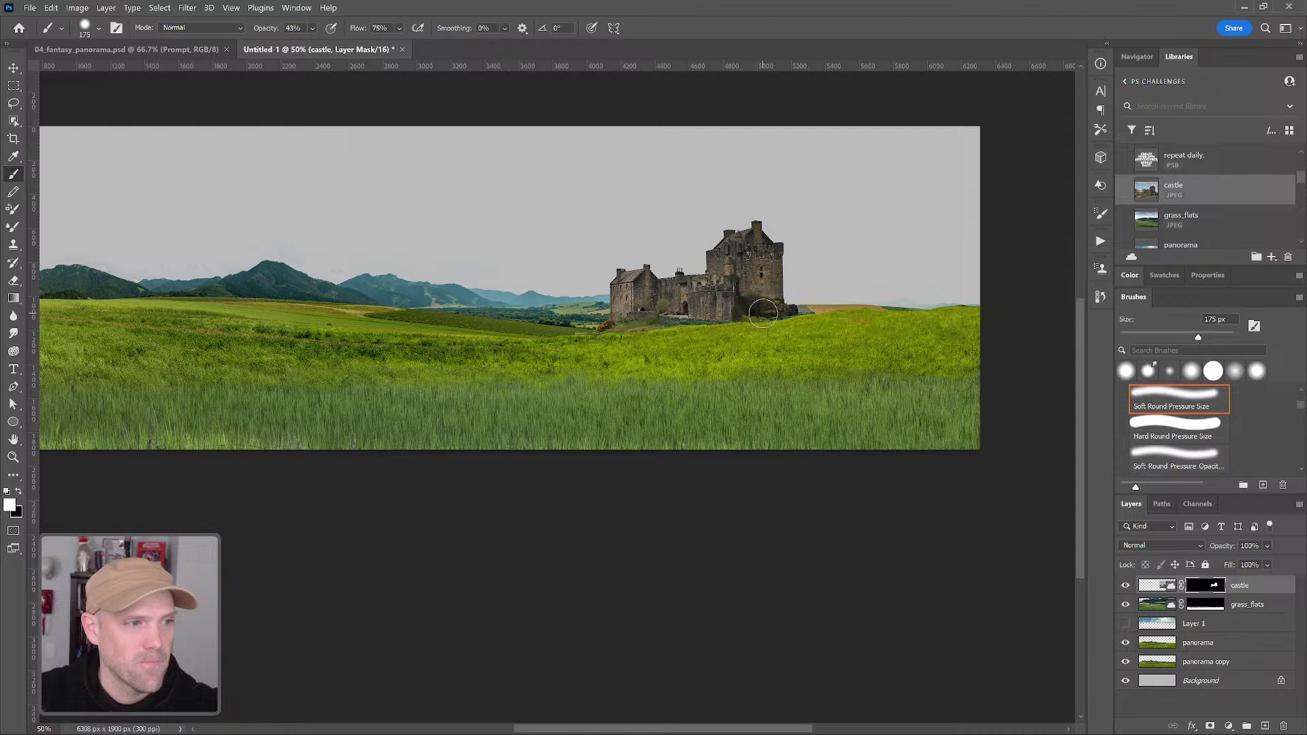
# Reduce the brush to 125 px and touch up the castle mask beside the base of the tall tower
pyautogui.press('[')
pyautogui.press('[')
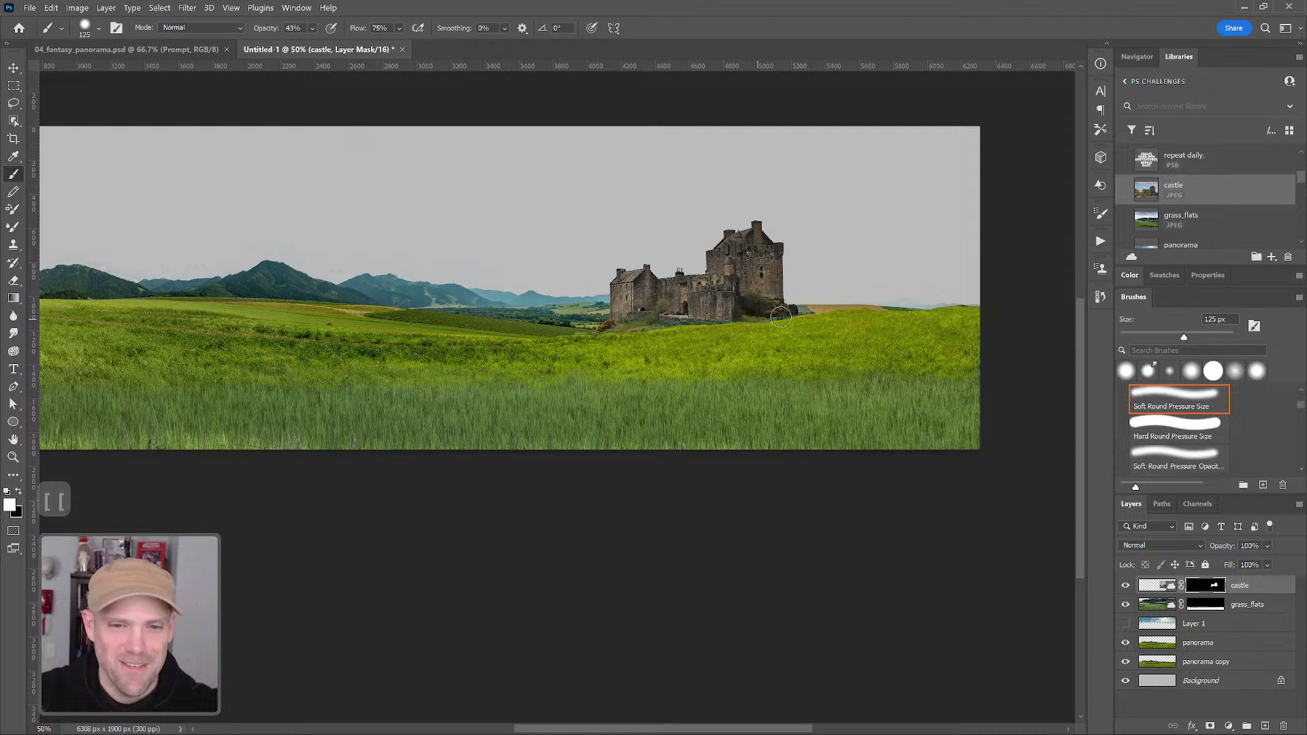
pyautogui.moveTo(796, 313); pyautogui.dragTo(821, 312)
pyautogui.press('`')
pyautogui.press('`')
pyautogui.press('`')
pyautogui.press('`')
pyautogui.press('`')
pyautogui.press('`')
pyautogui.press('`')
pyautogui.press('`')
pyautogui.press('`')
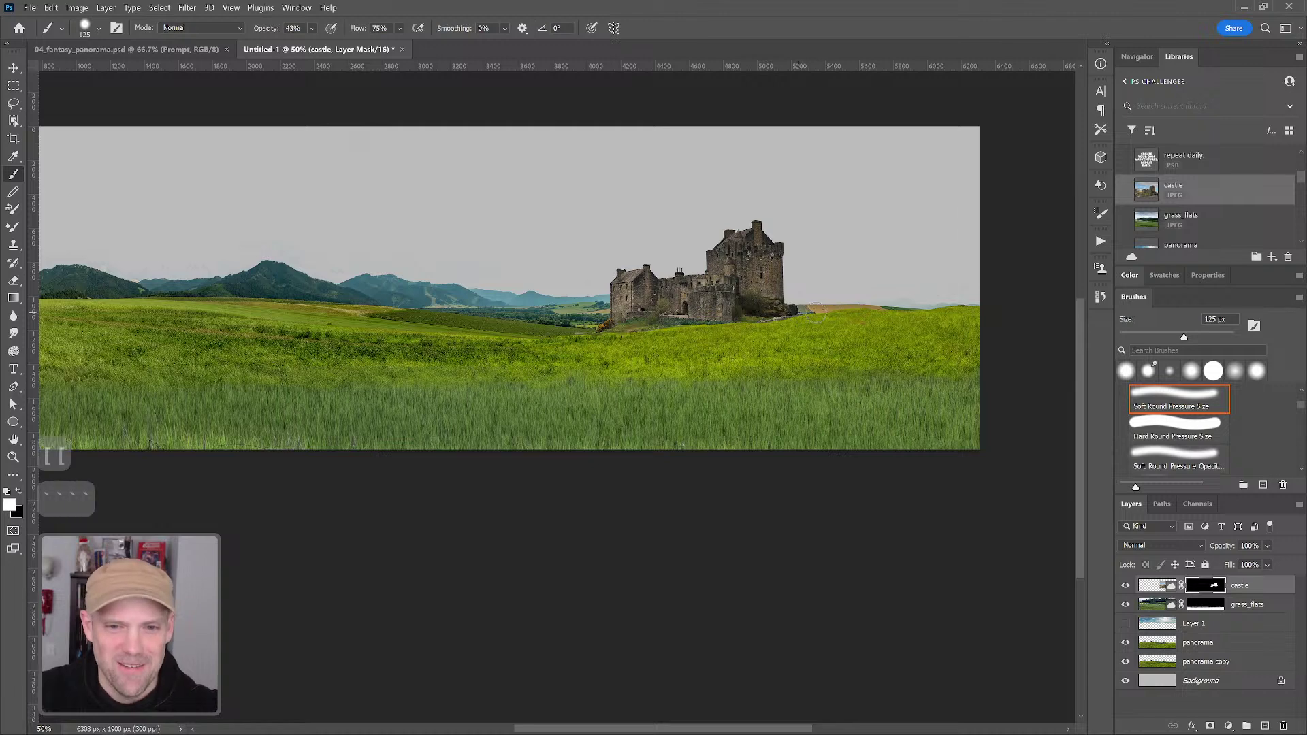
pyautogui.press('`')
pyautogui.press('`')
pyautogui.press('`')
pyautogui.press('`')
pyautogui.press('`')
pyautogui.press('`')
pyautogui.press('`')
pyautogui.press('`')
pyautogui.press('`')
pyautogui.press('`')
pyautogui.press('`')
pyautogui.press('`')
pyautogui.press('`')
pyautogui.press('`')
pyautogui.press('`')
pyautogui.press('`')
pyautogui.press('`')
pyautogui.press('`')
pyautogui.press('`')
pyautogui.press('`')
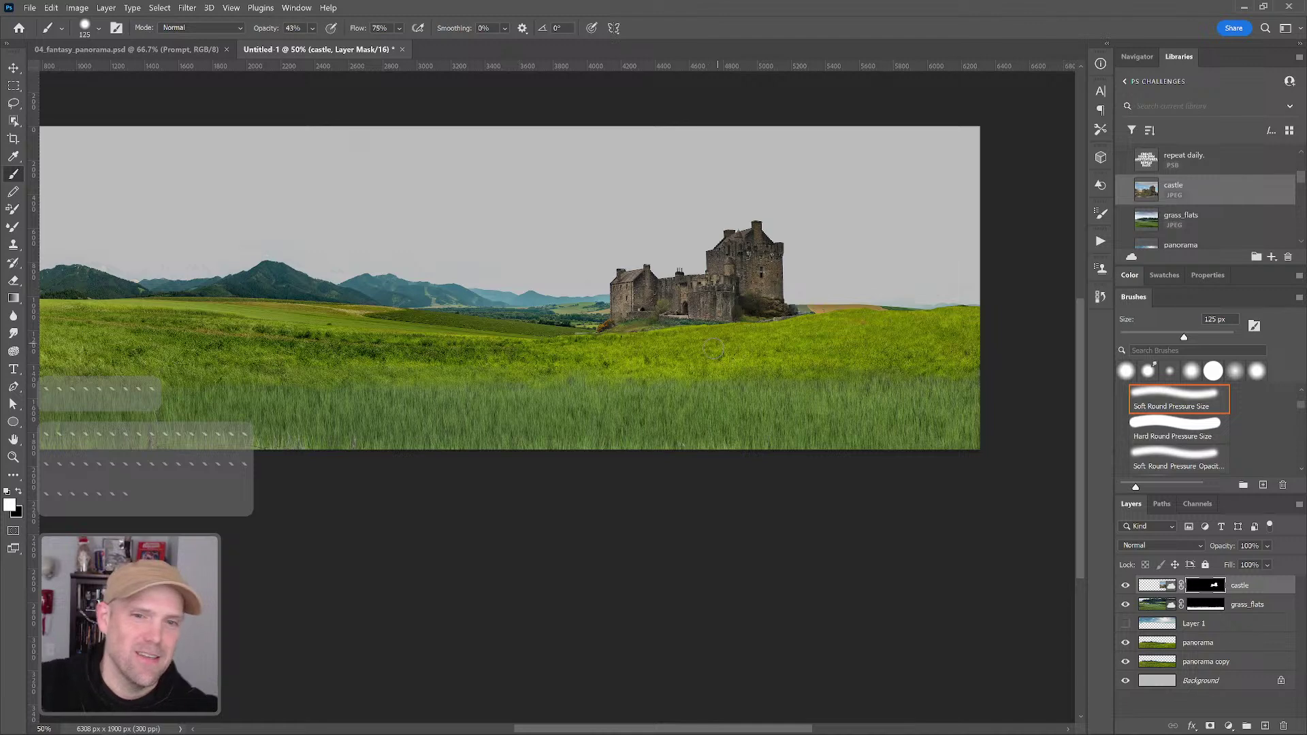
pyautogui.moveTo(639, 333); pyautogui.dragTo(697, 349)
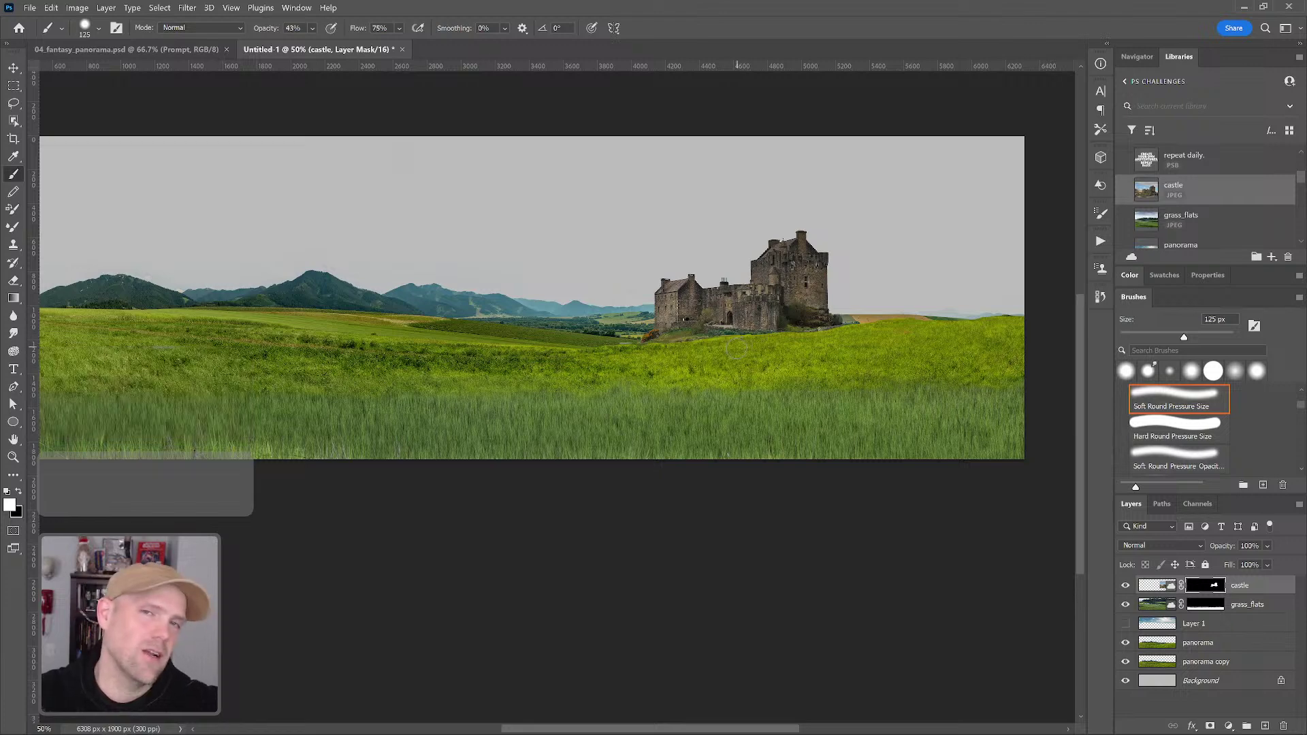
pyautogui.moveTo(645, 325); pyautogui.dragTo(727, 330)
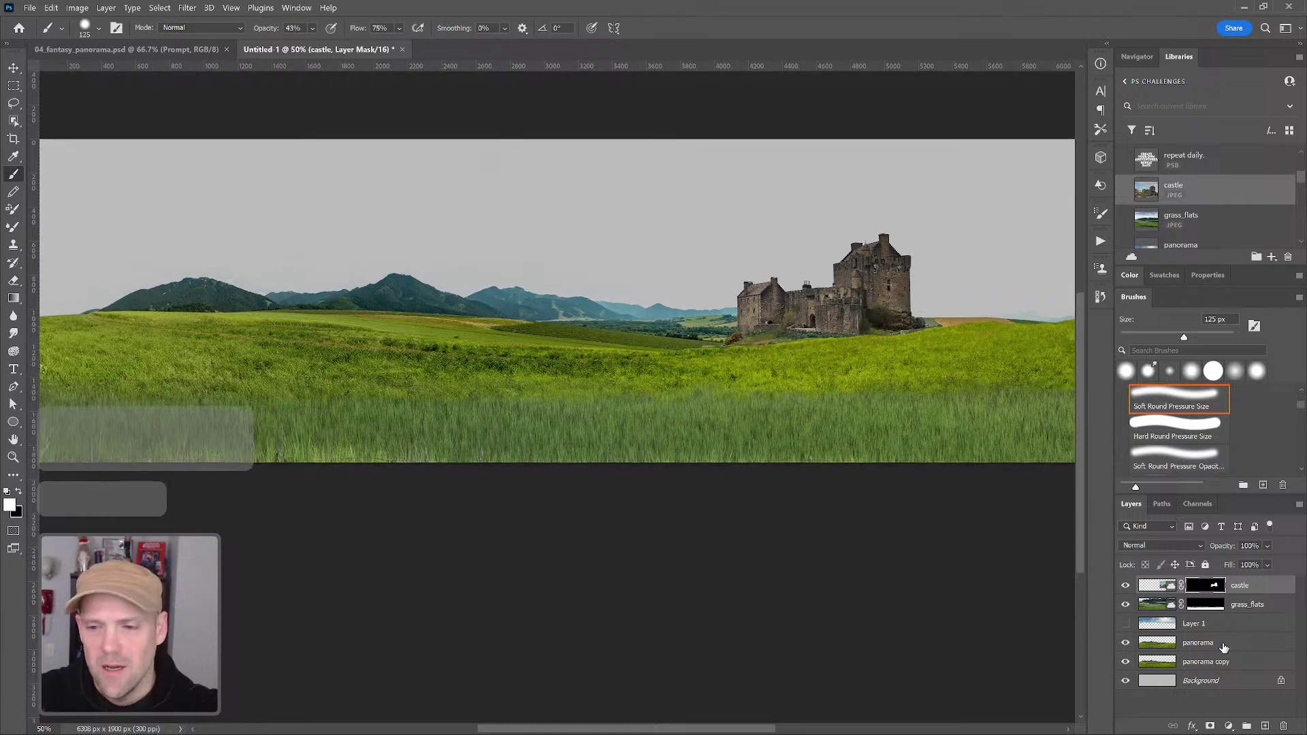
# Add an empty layer above the castle layer and choose the Hard Round Pressure Opacity brush
pyautogui.click(1264, 726)
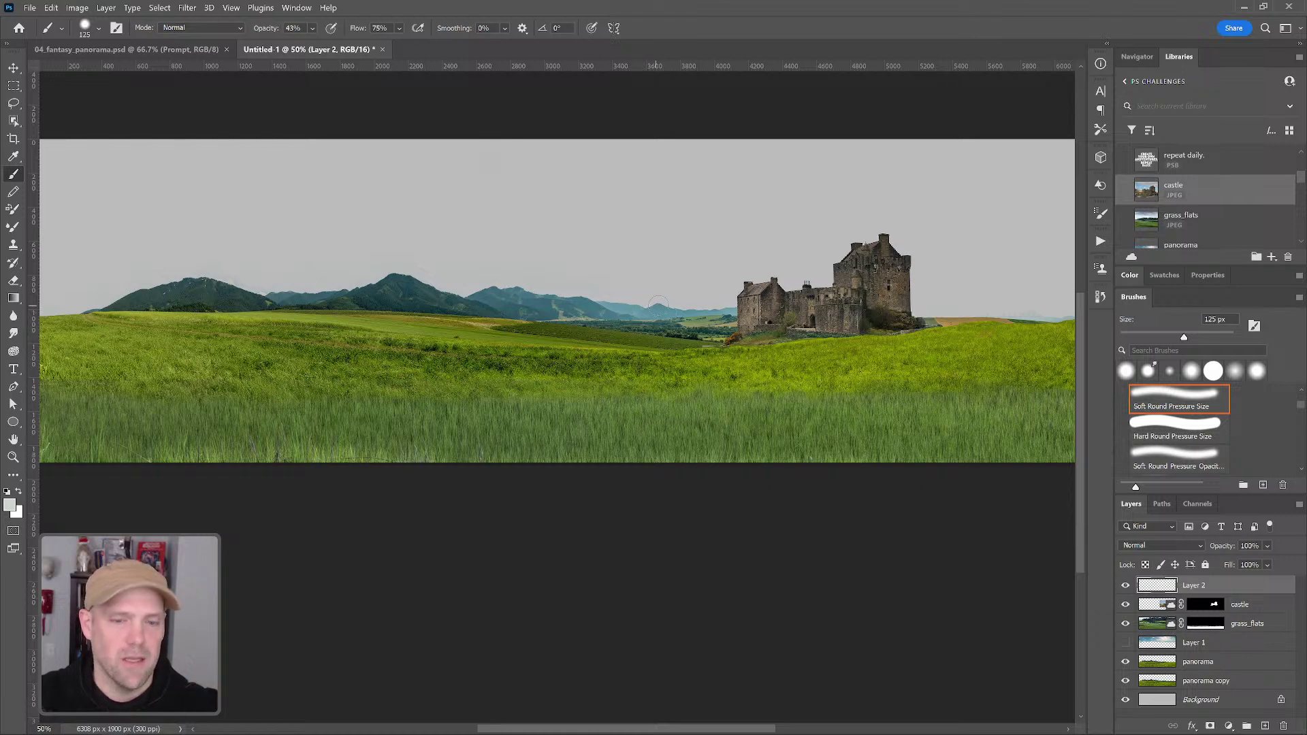
pyautogui.press('b')
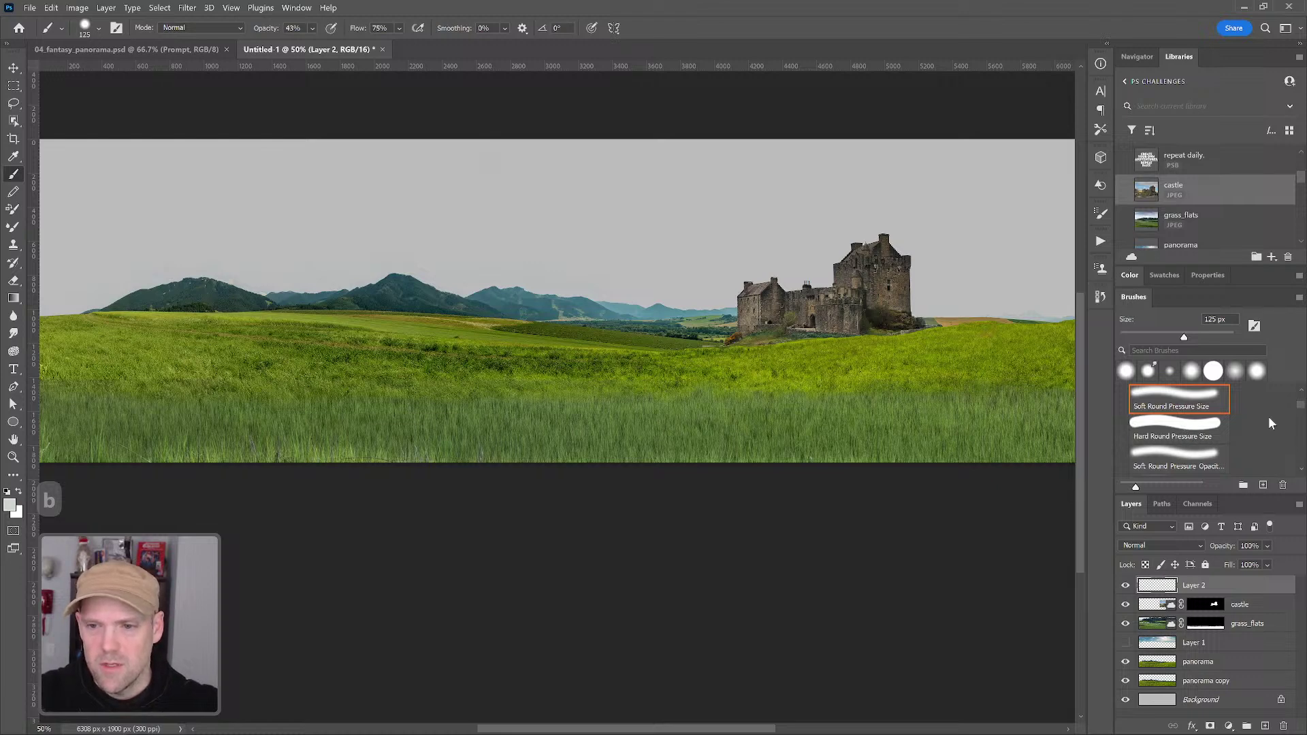
pyautogui.scroll(-3, 1177, 422)
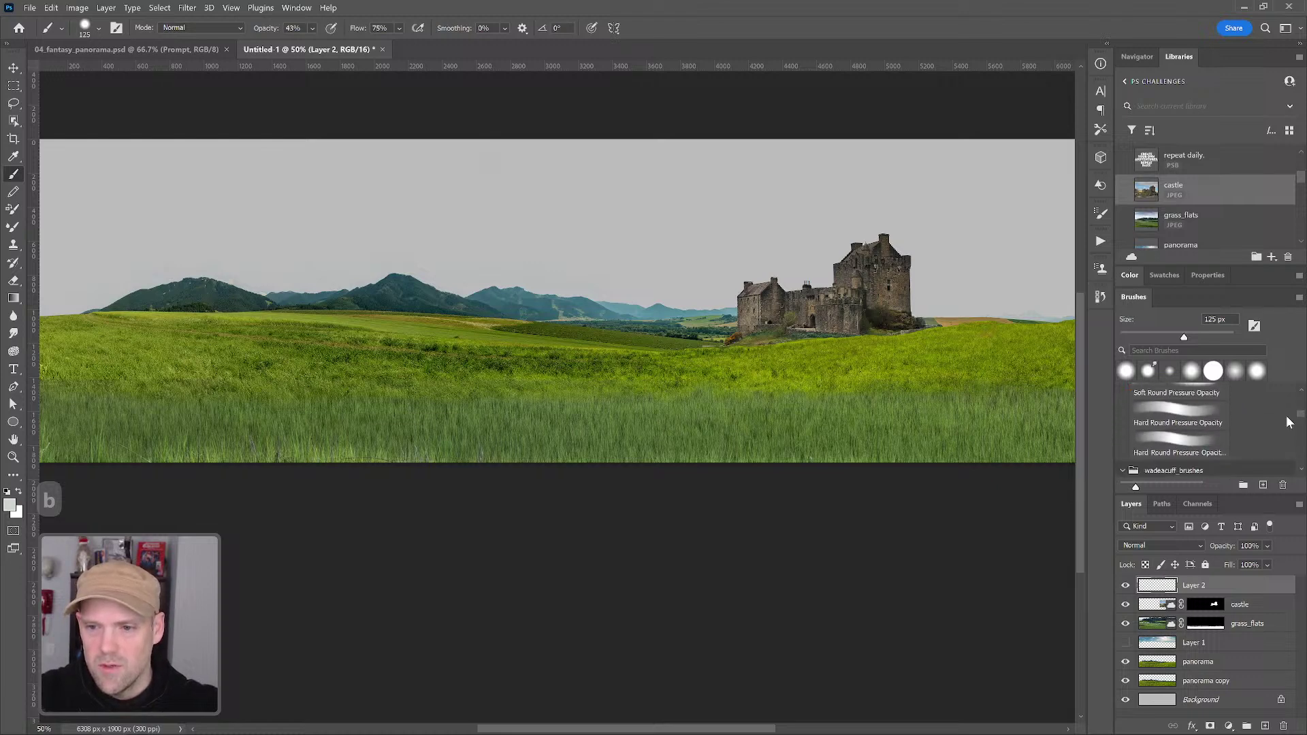
pyautogui.click(1172, 422)
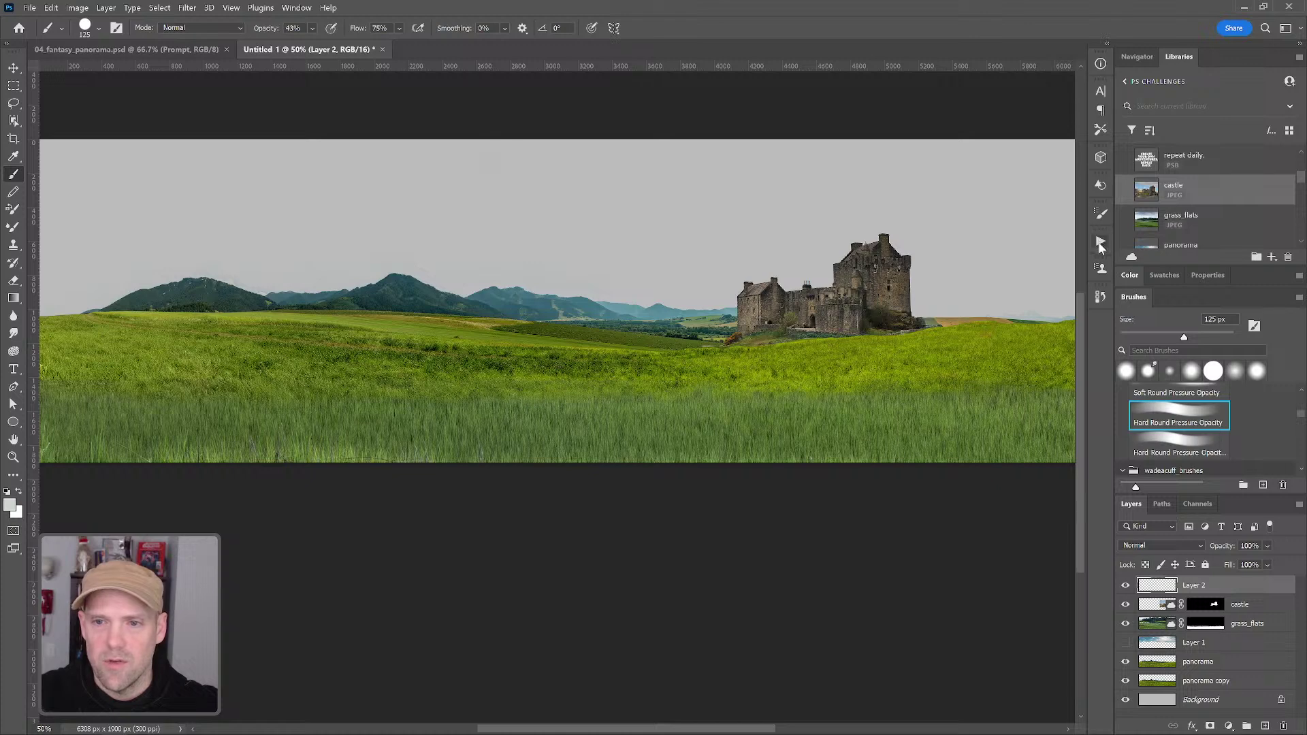
# Try brush dabs in the blank sky near the castle, one with a sampled landscape blue, and undo them
pyautogui.click(717, 253)
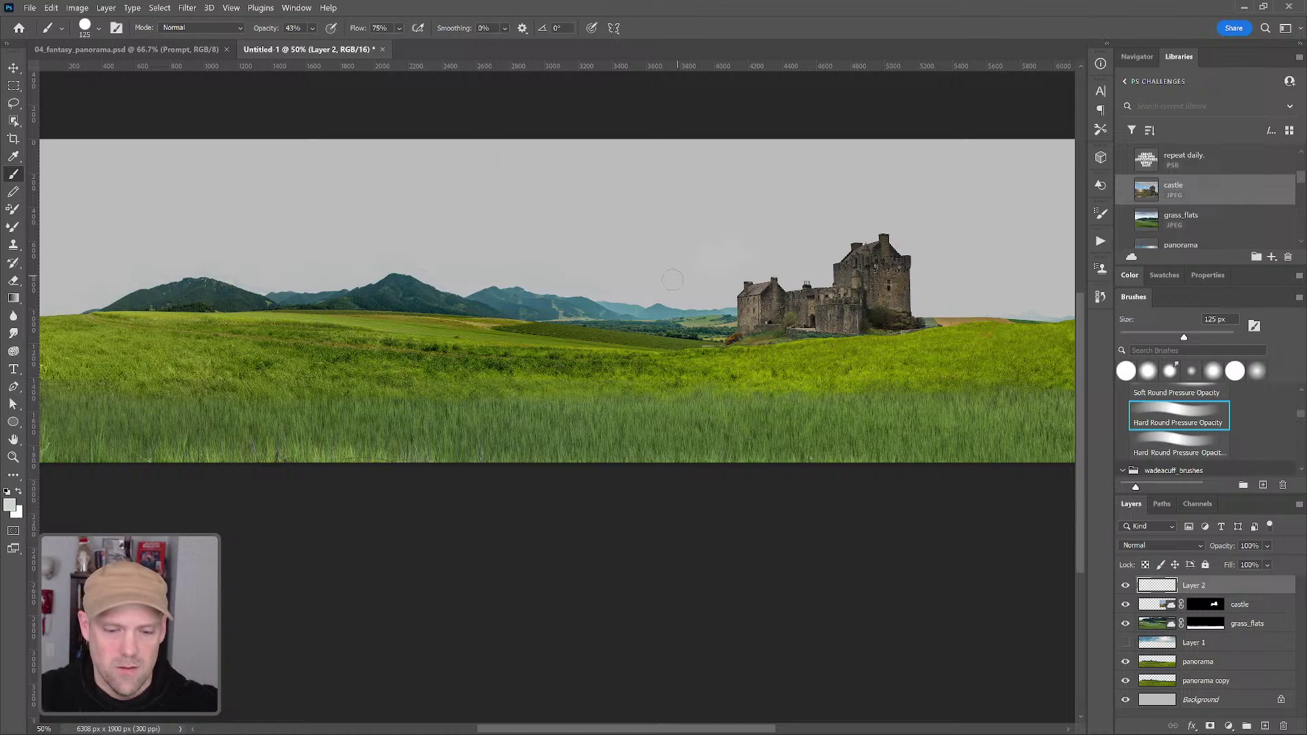
pyautogui.hotkey('ctrl', 'z')
pyautogui.keyDown('alt'); pyautogui.click(665, 336); pyautogui.keyUp('alt')
pyautogui.moveTo(705, 266); pyautogui.dragTo(717, 266)
pyautogui.hotkey('ctrl', 'z')
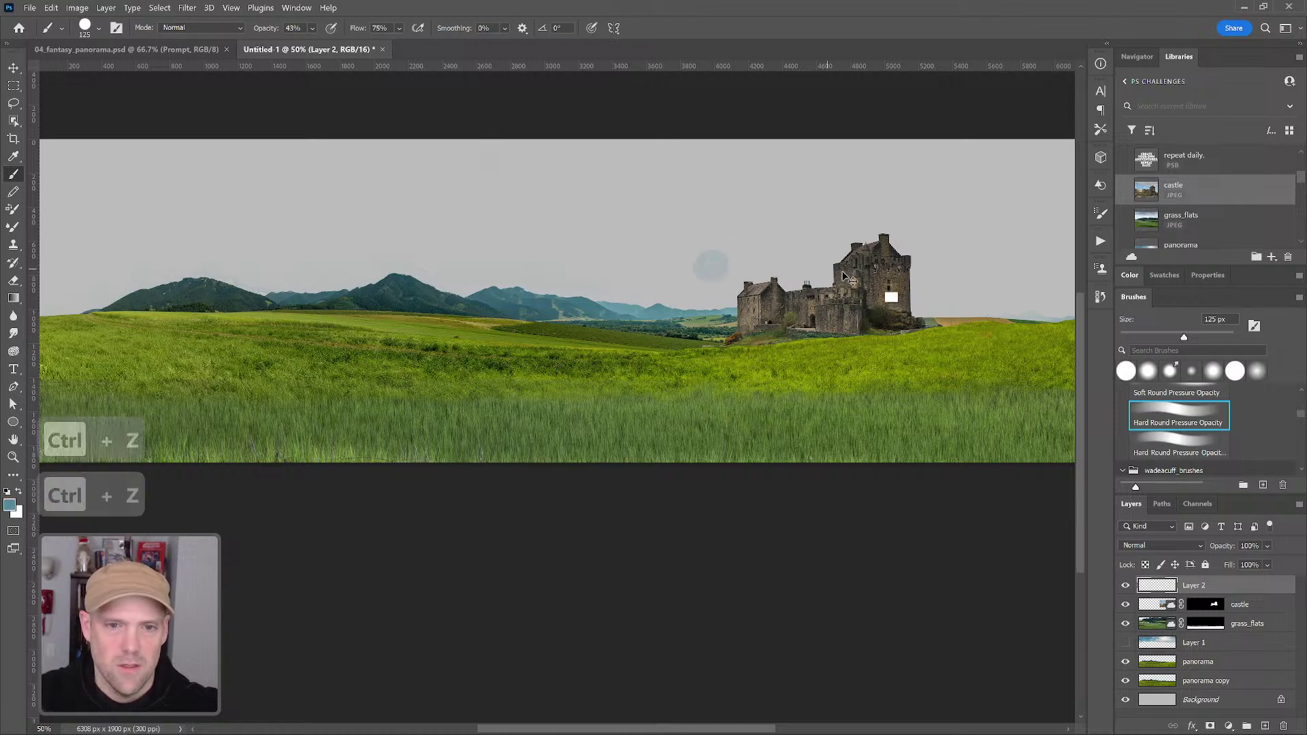
# Set the brush to 100 px and turn on Shape Dynamics with Pen Pressure size control and an 18% minimum diameter
pyautogui.press('[')
pyautogui.press('[')
pyautogui.press(']')
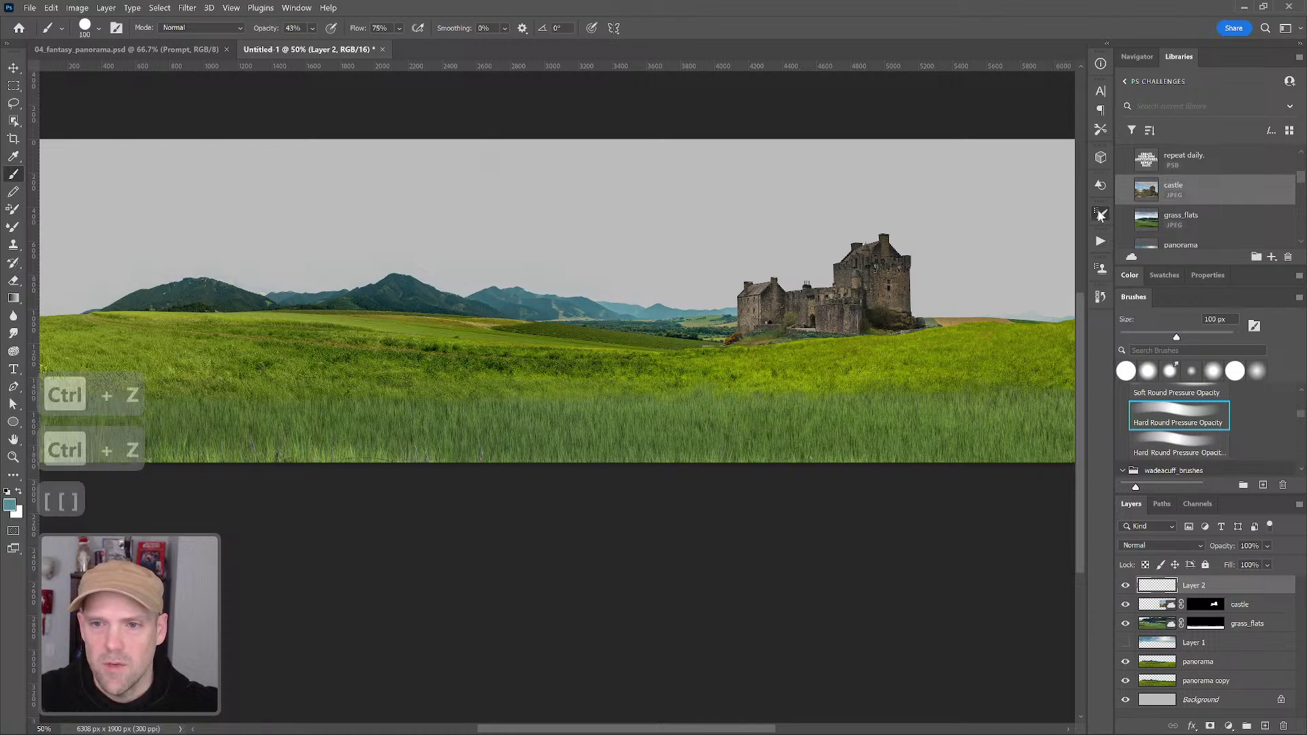
pyautogui.click(1102, 216)
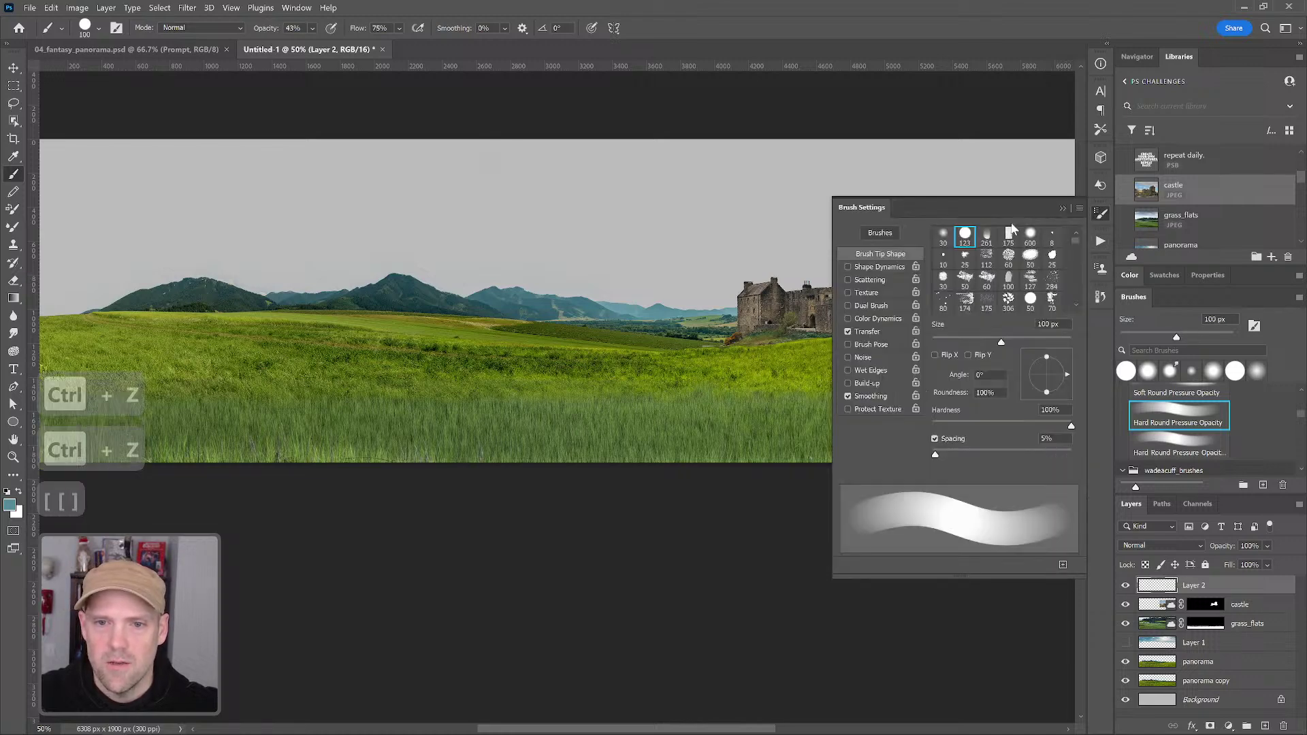
pyautogui.click(863, 265)
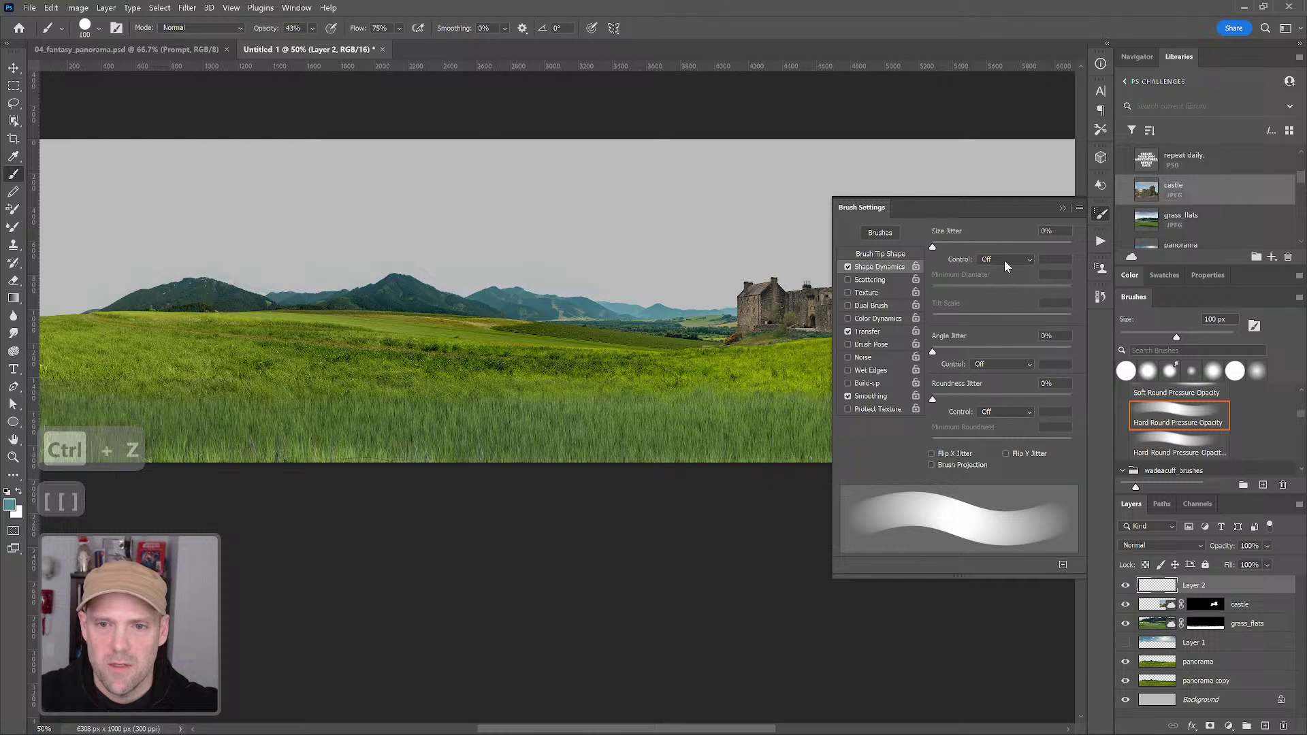
pyautogui.click(1003, 260)
pyautogui.click(997, 290)
pyautogui.moveTo(935, 289); pyautogui.dragTo(959, 291)
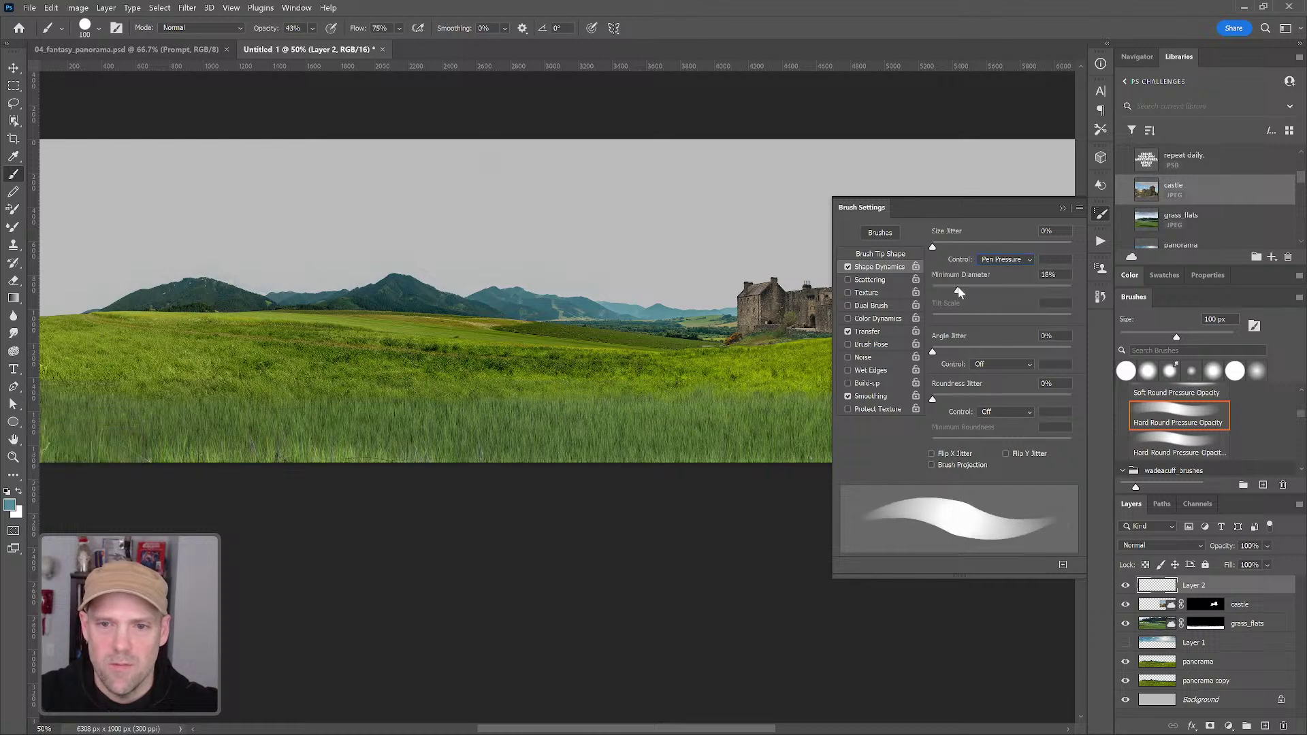
pyautogui.click(1062, 209)
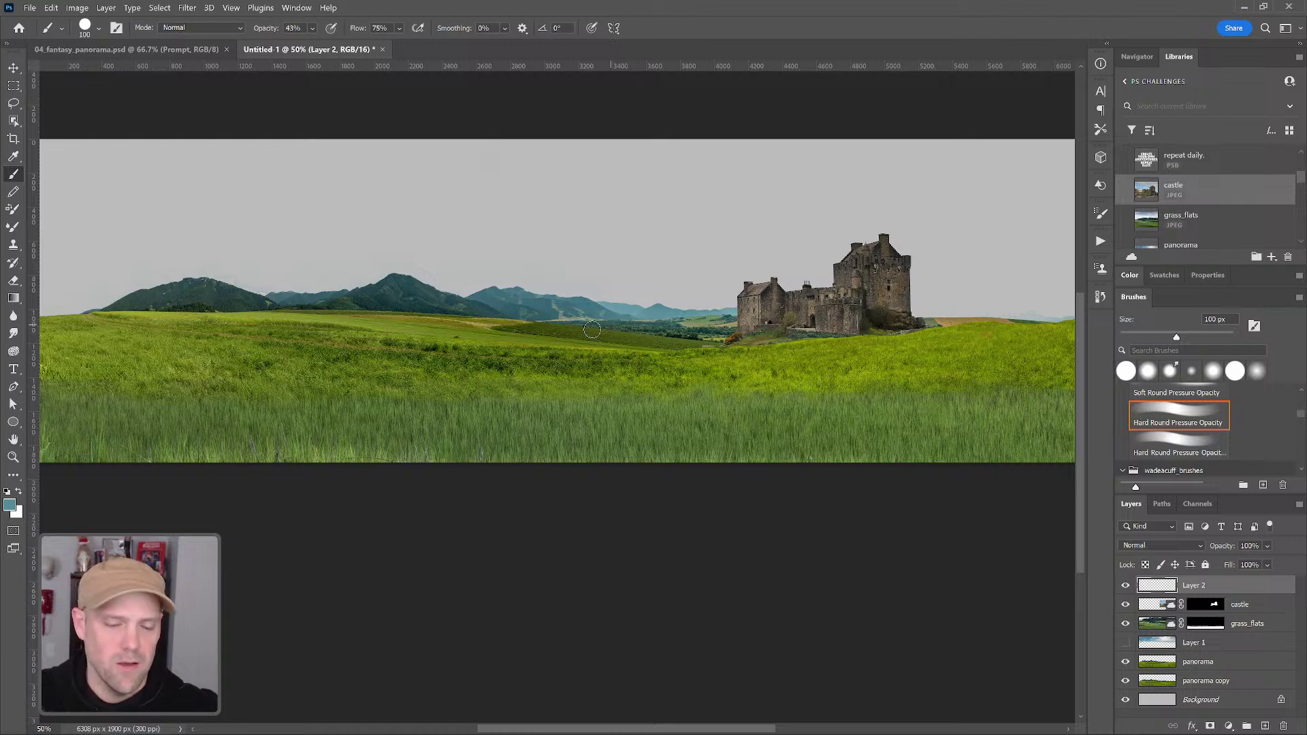
# Sample a blue from the distant mountains as the painting colour
pyautogui.keyDown('alt'); pyautogui.click(538, 303); pyautogui.keyUp('alt')
pyautogui.press('z')
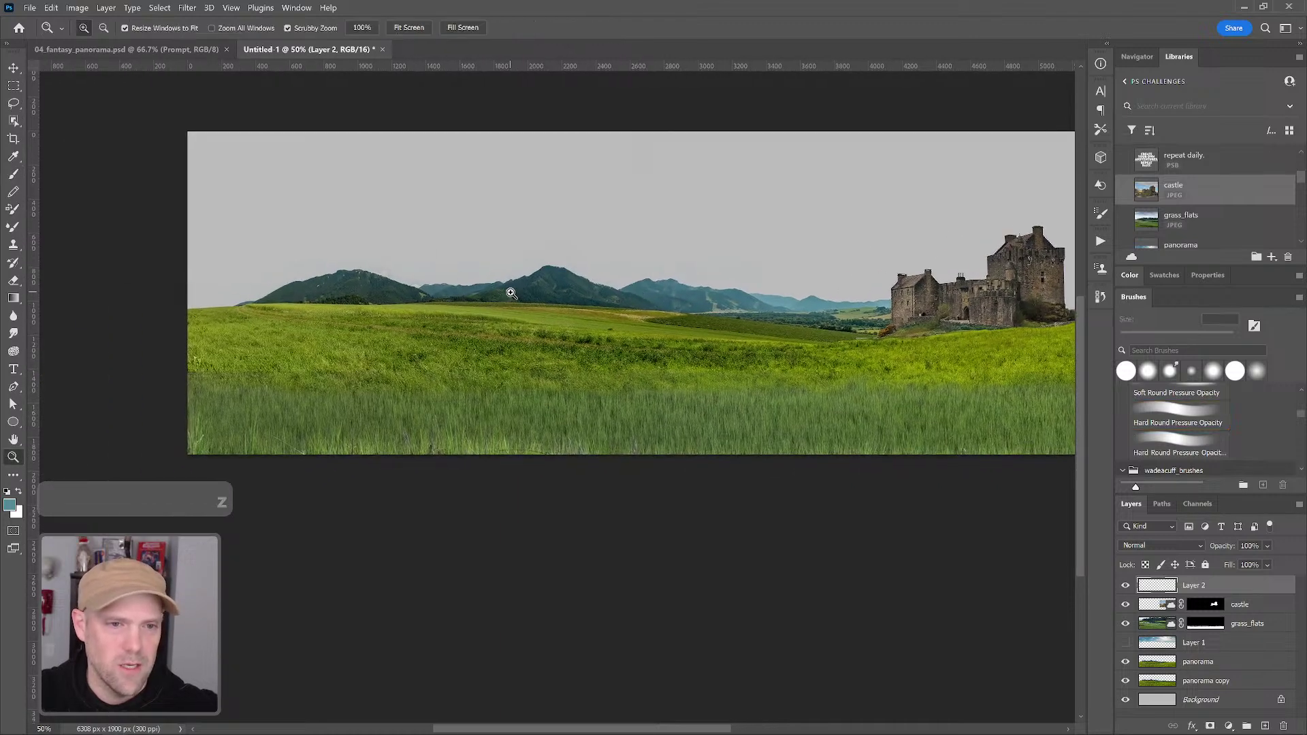
pyautogui.click(521, 286)
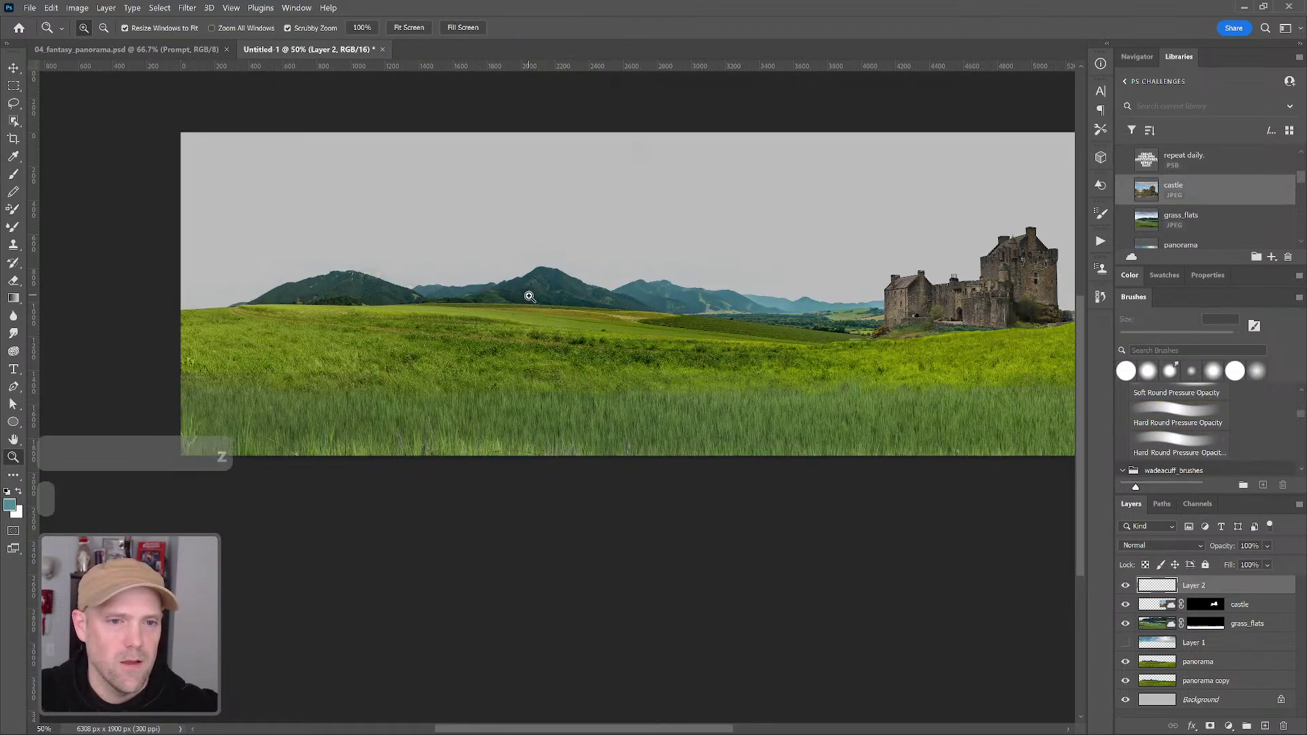
pyautogui.click(531, 293)
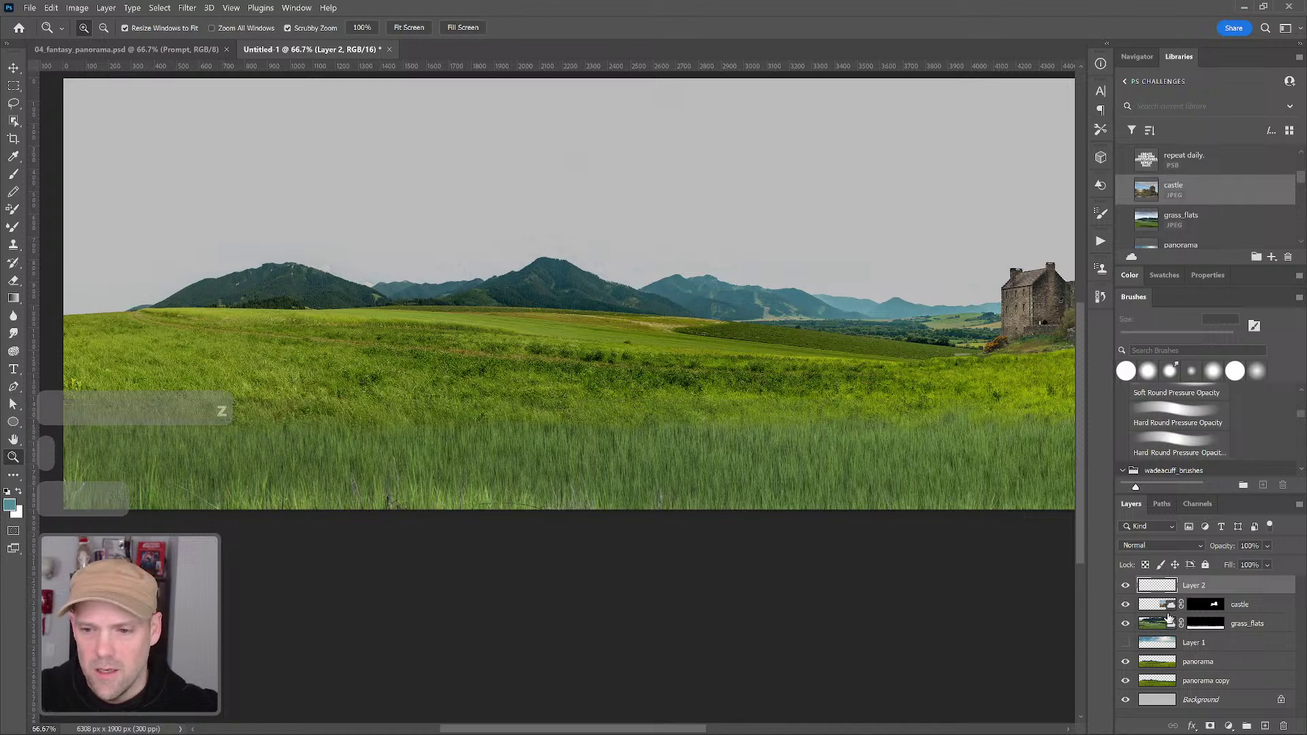
# Duplicate the panorama copy layer as a backup and merge the panorama and panorama copy layers into one
pyautogui.keyDown('ctrl'); pyautogui.click(1159, 665); pyautogui.keyUp('ctrl')
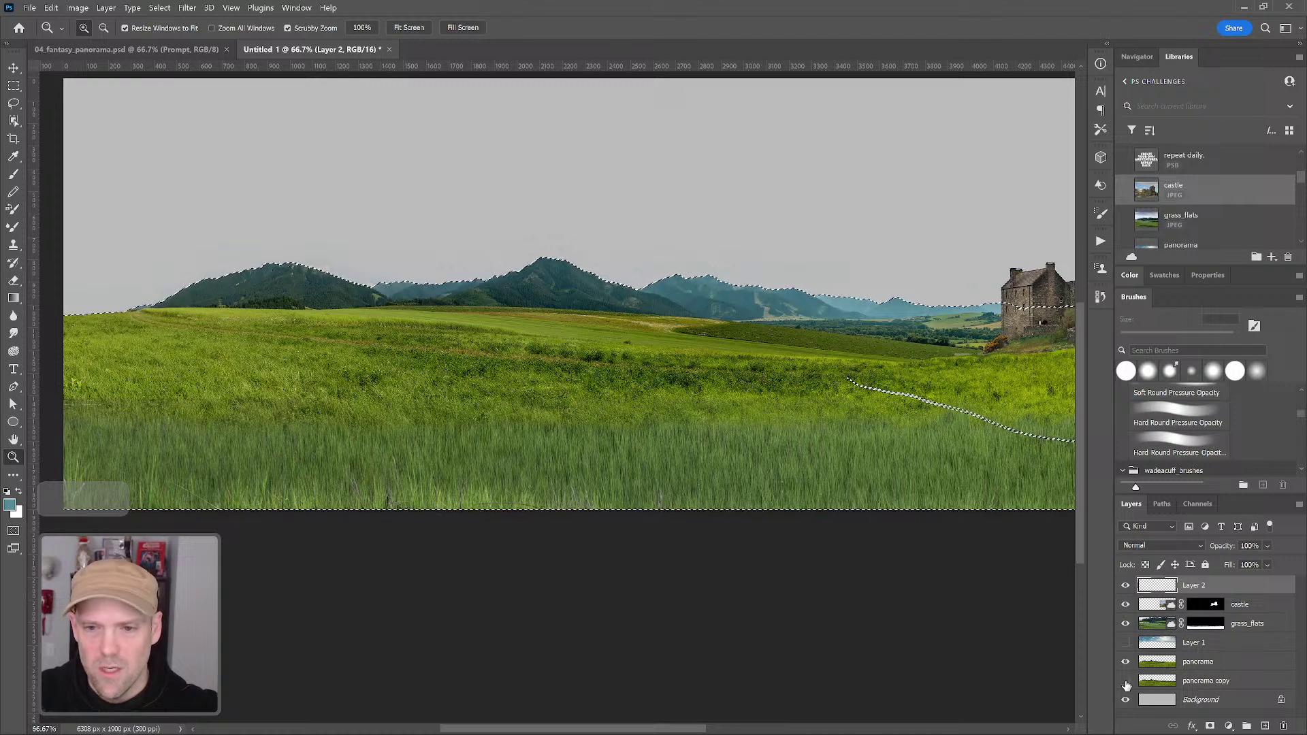
pyautogui.moveTo(1205, 662); pyautogui.dragTo(1214, 691)
pyautogui.keyDown('ctrl'); pyautogui.click(1193, 662); pyautogui.keyUp('ctrl')
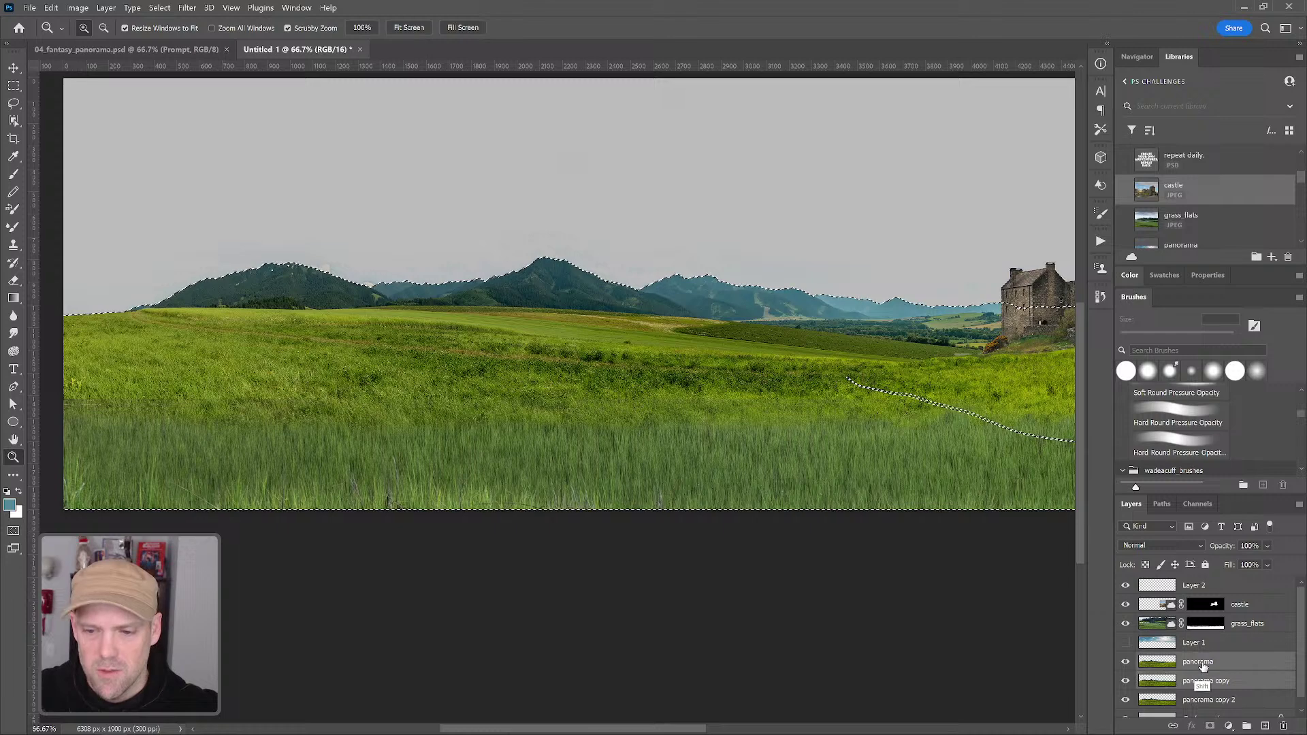
pyautogui.hotkey('ctrl', 'e')
pyautogui.hotkey('ctrl', 'd')
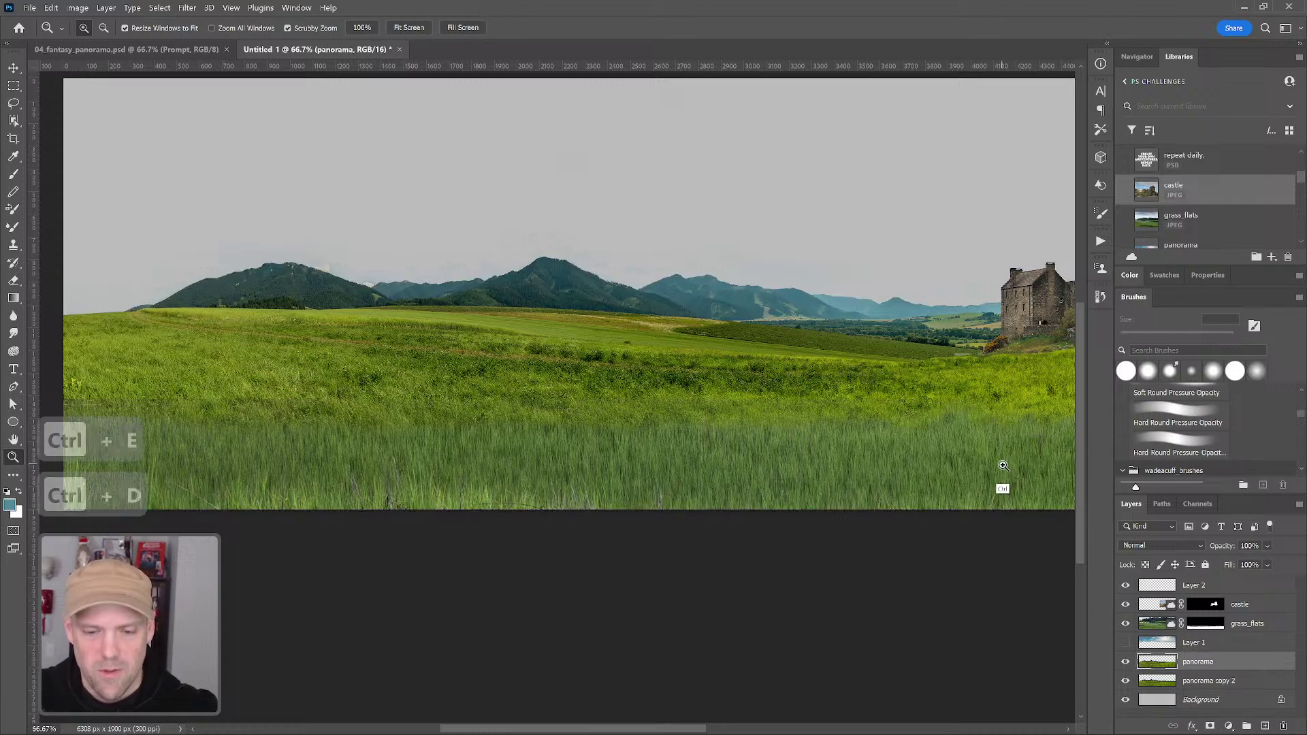
# Rename the empty Layer 2 as fortress and mask it with the inverse of the merged panorama layer's outline
pyautogui.keyDown('ctrl'); pyautogui.click(1156, 661); pyautogui.keyUp('ctrl')
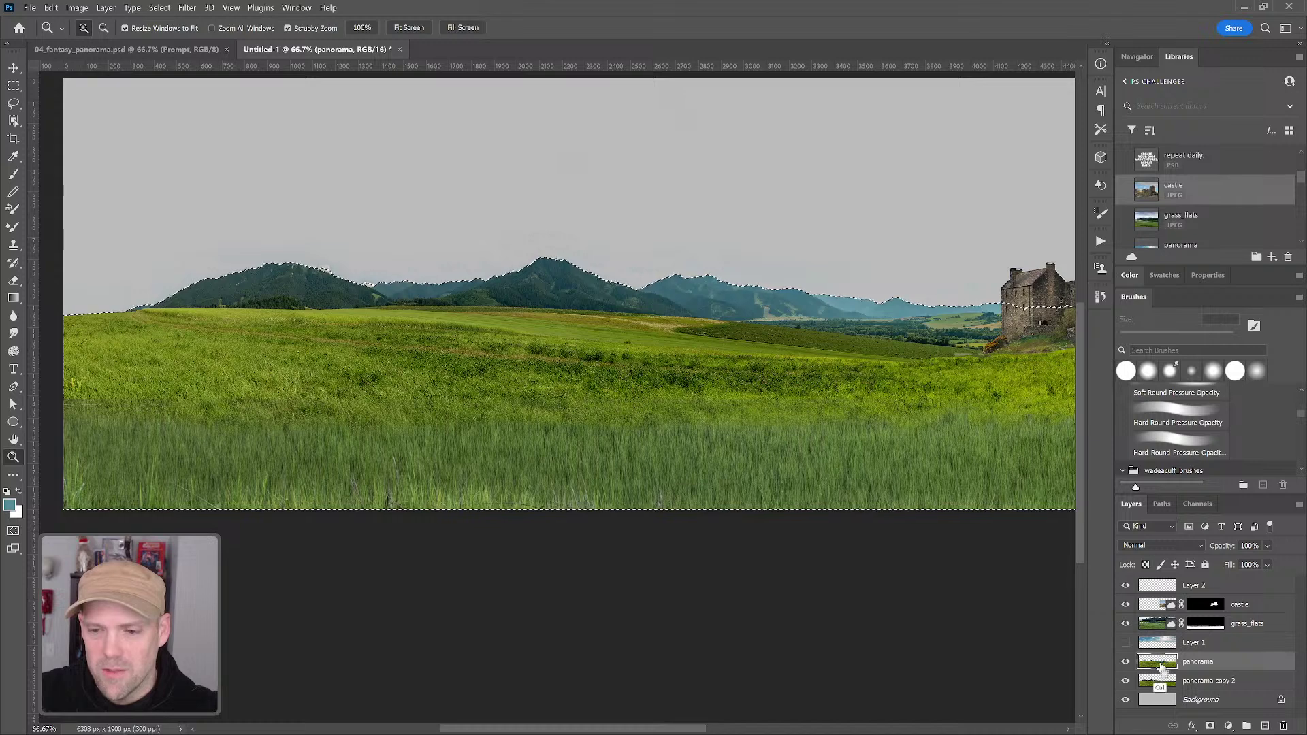
pyautogui.press('ctrl')
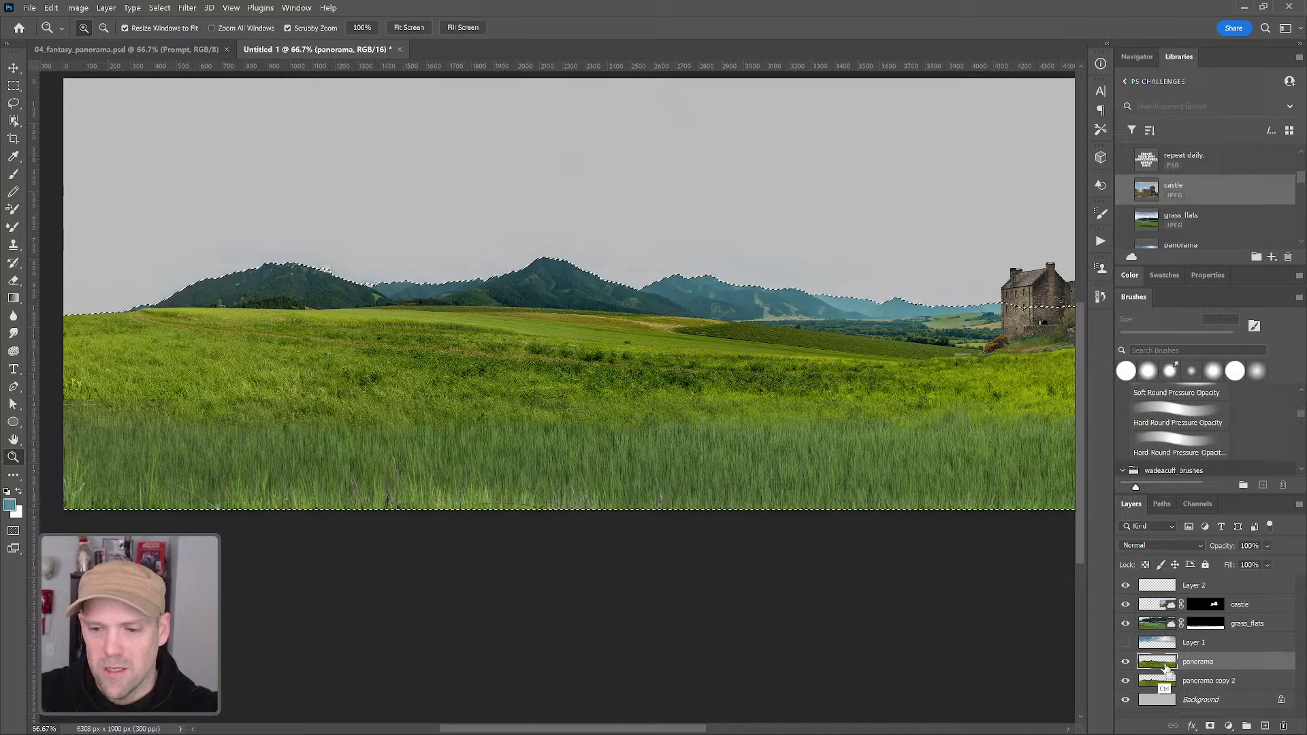
pyautogui.click(1200, 589)
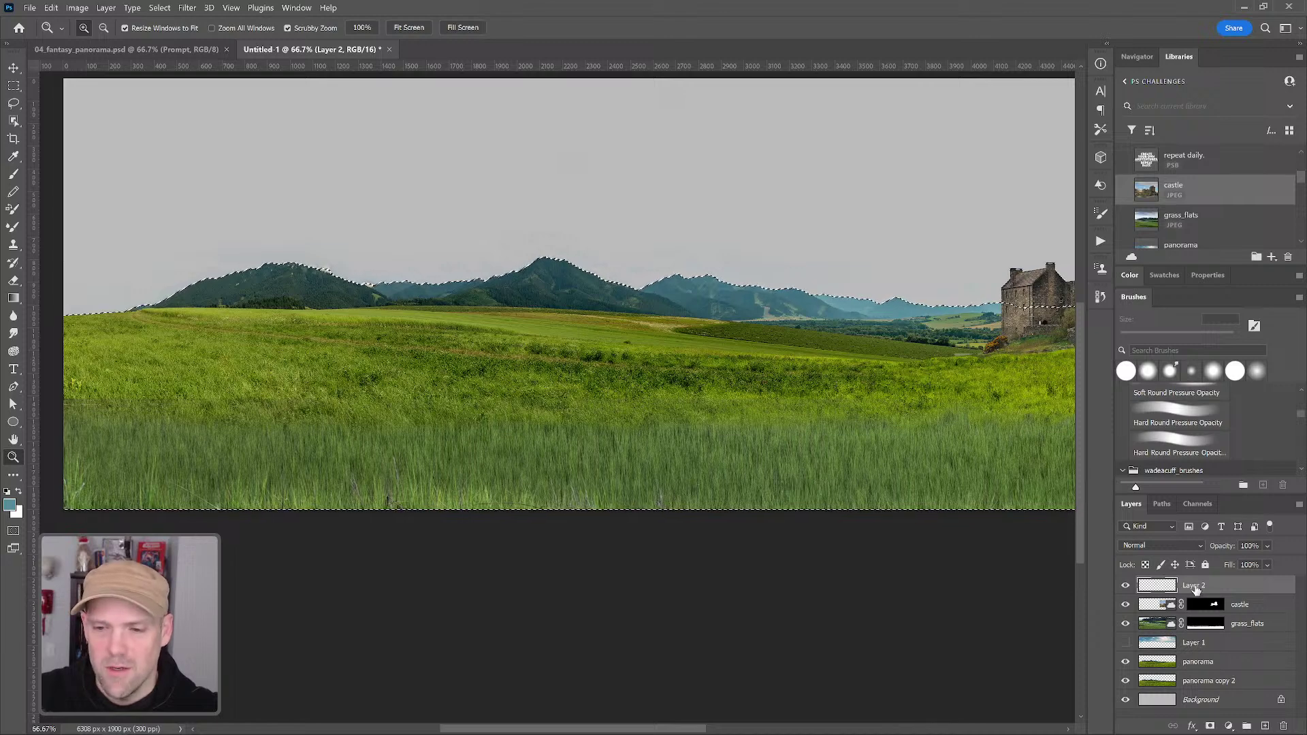
pyautogui.doubleClick(1196, 590)
pyautogui.write('f')
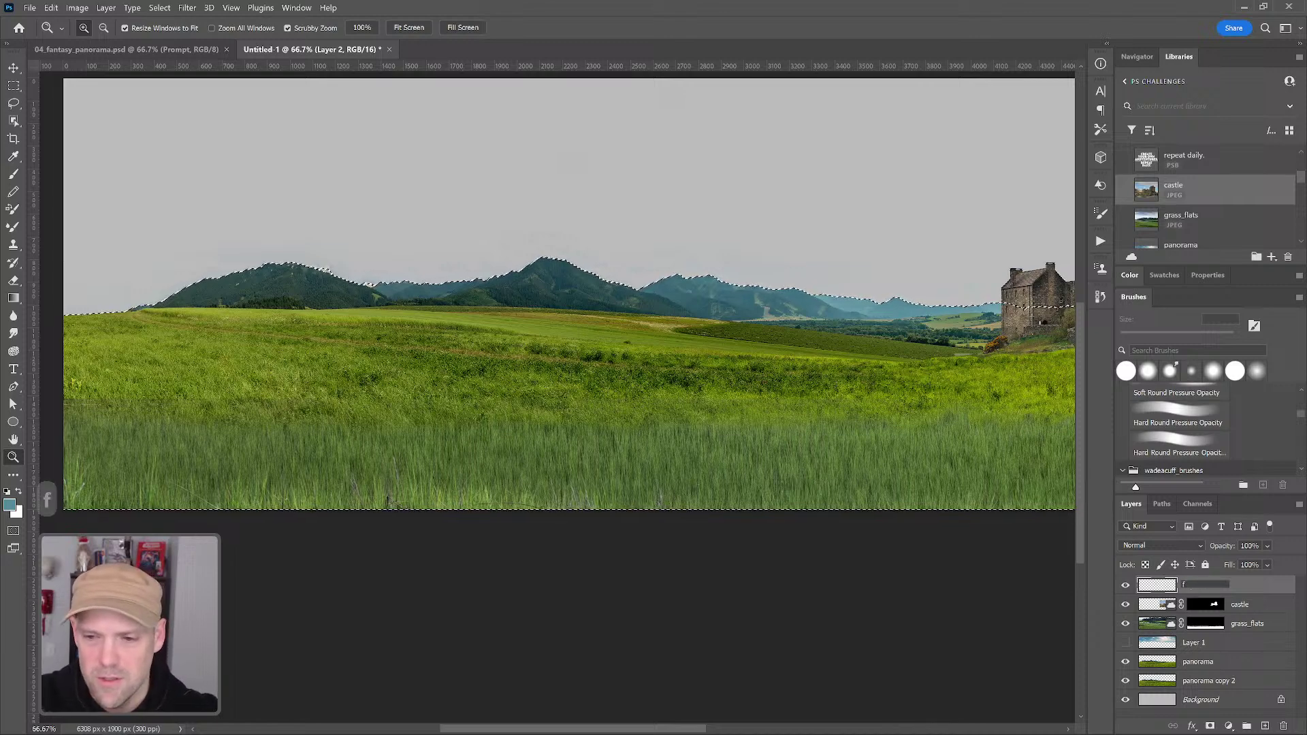
pyautogui.write('ortres')
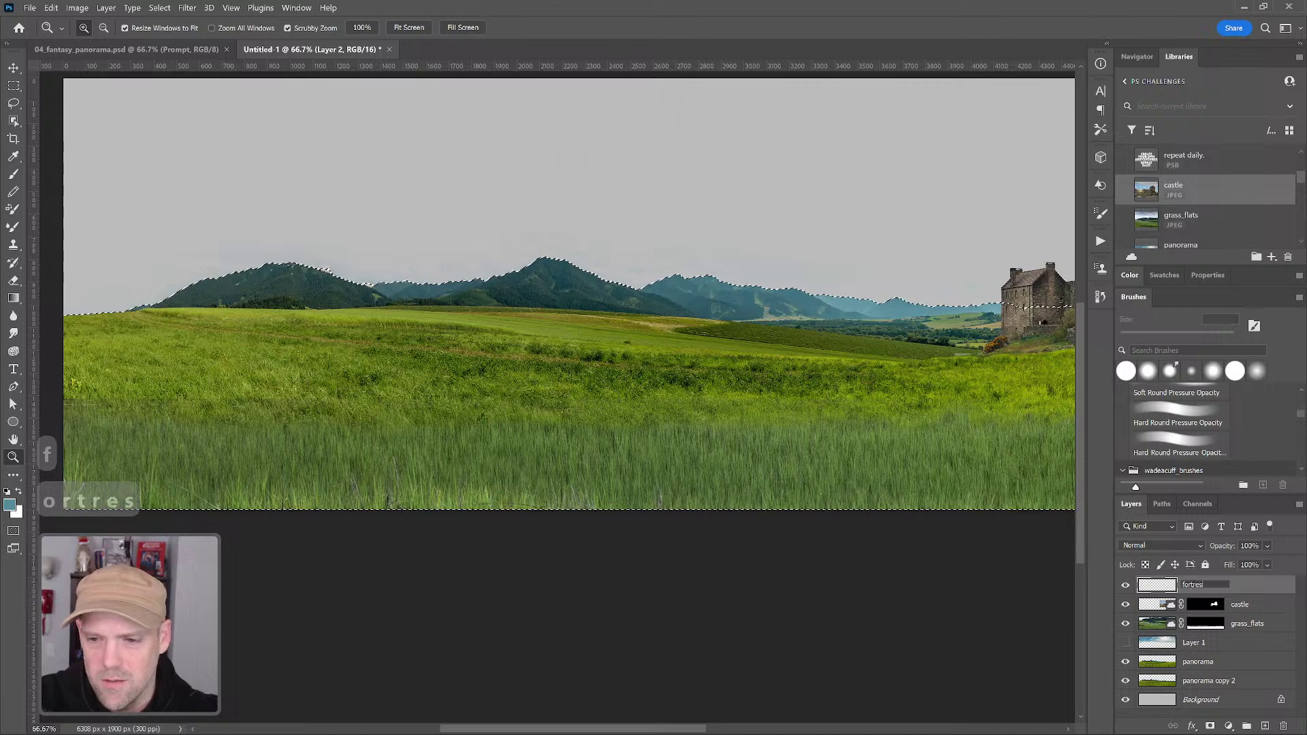
pyautogui.write('s')
pyautogui.press('Return')
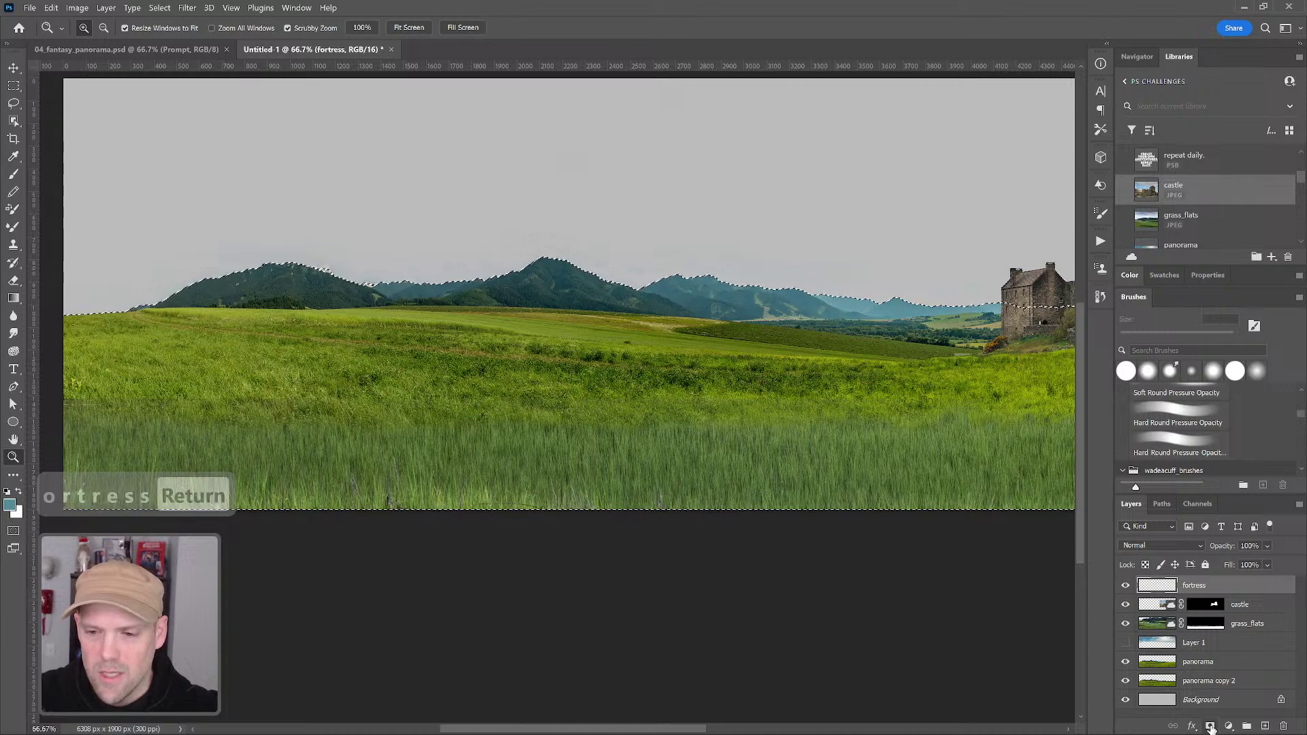
pyautogui.press('alt')
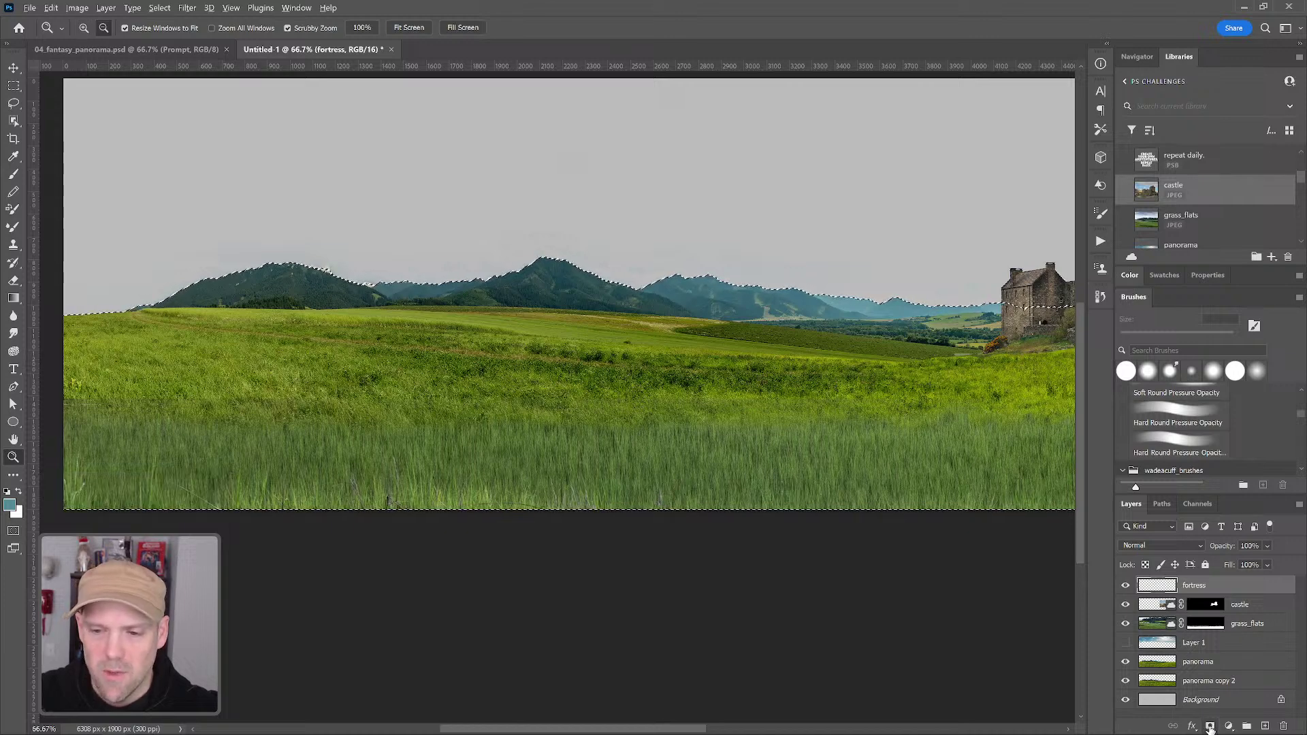
pyautogui.click(1209, 727)
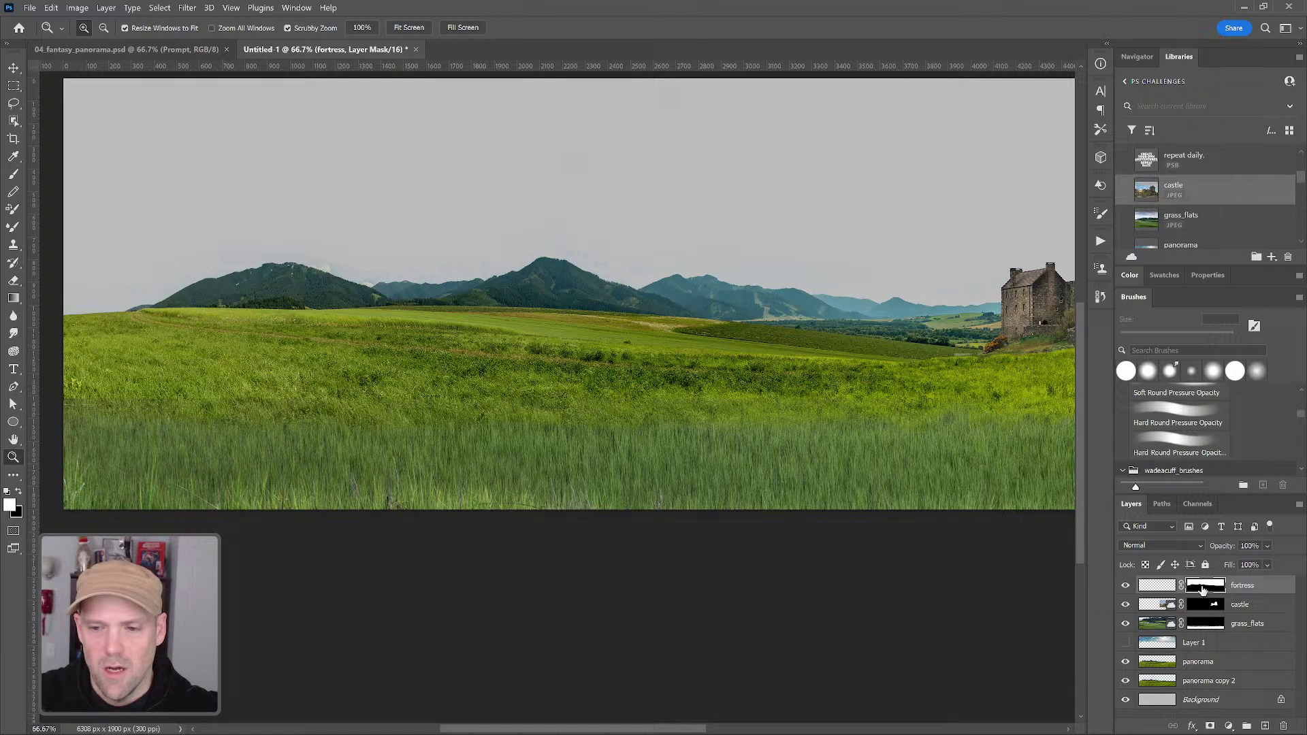
# Reduce the brush to 45 px and sample a colour from the distant hills between the two dark mountains
pyautogui.press('b')
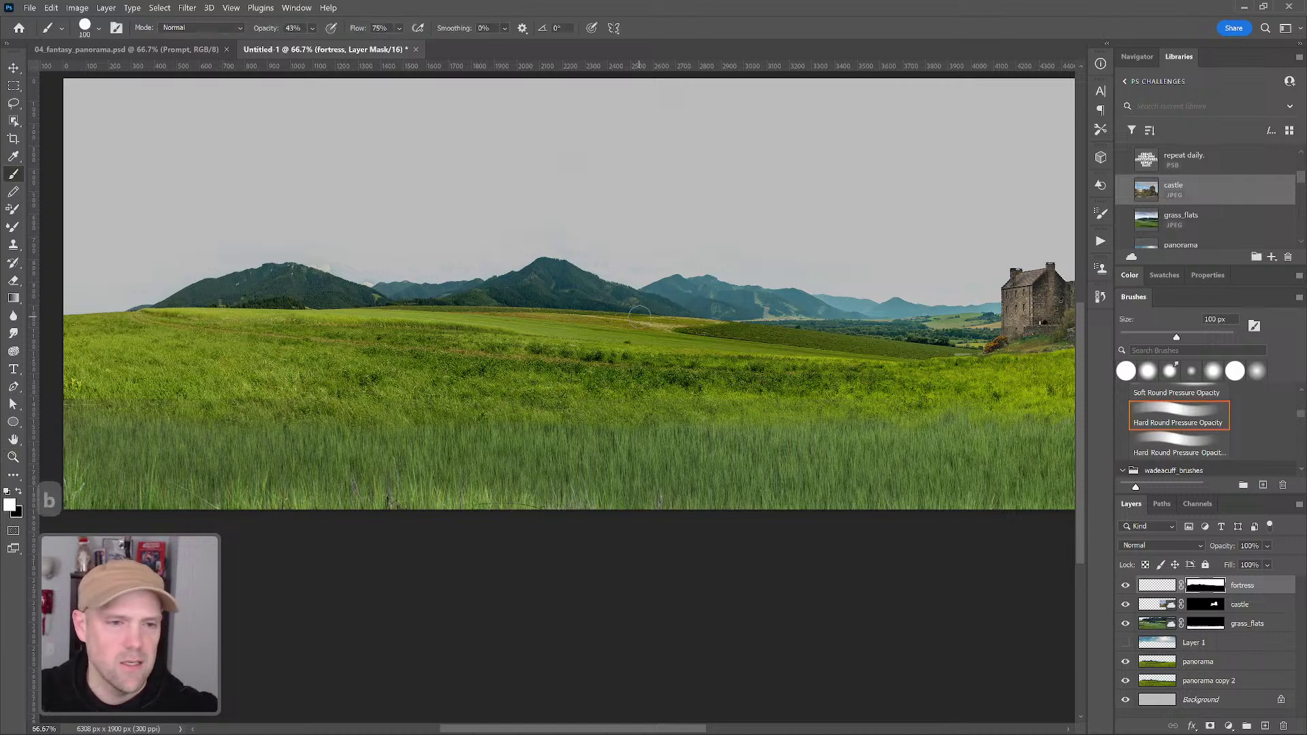
pyautogui.press('[')
pyautogui.press('[')
pyautogui.press('[')
pyautogui.press('[')
pyautogui.press('[')
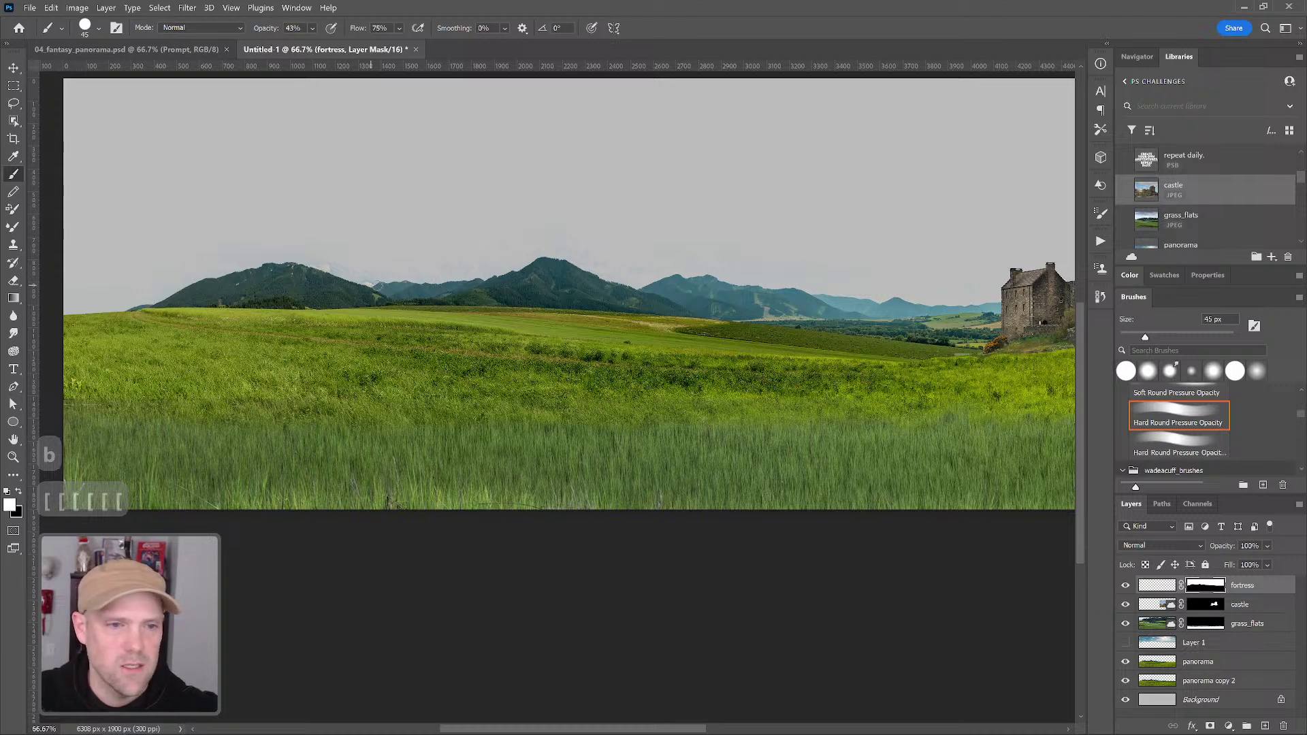
pyautogui.press('alt')
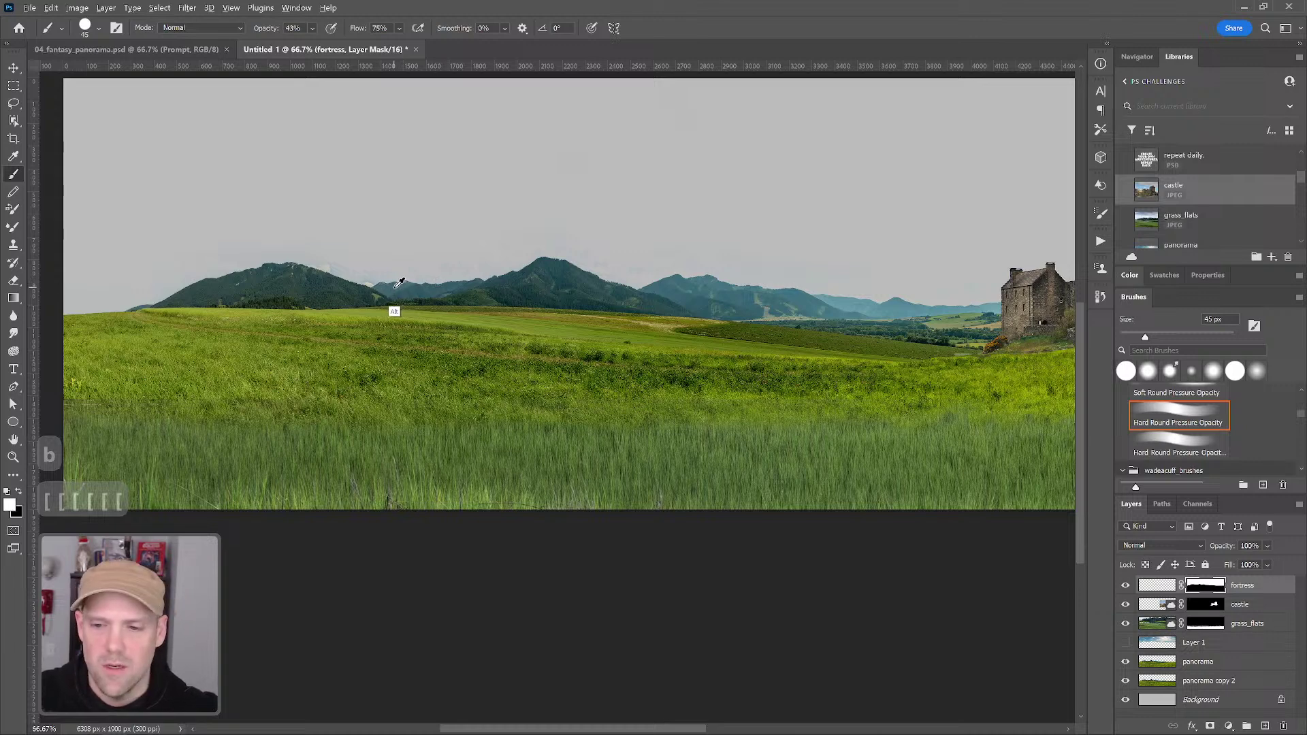
pyautogui.keyDown('alt'); pyautogui.click(403, 283); pyautogui.keyUp('alt')
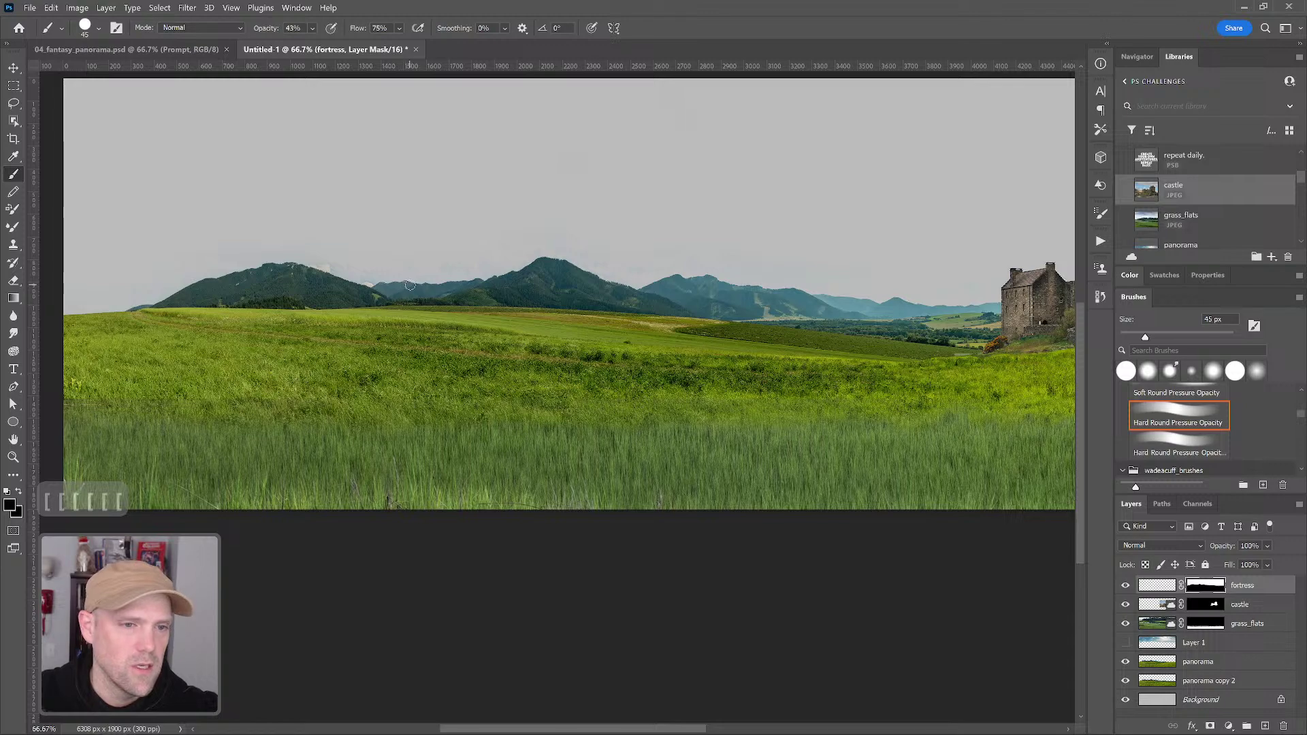
# Reduce the brush to 30 px, try a short stroke on the fortress mask over the distant hills, and undo it
pyautogui.press('z')
pyautogui.click(448, 279)
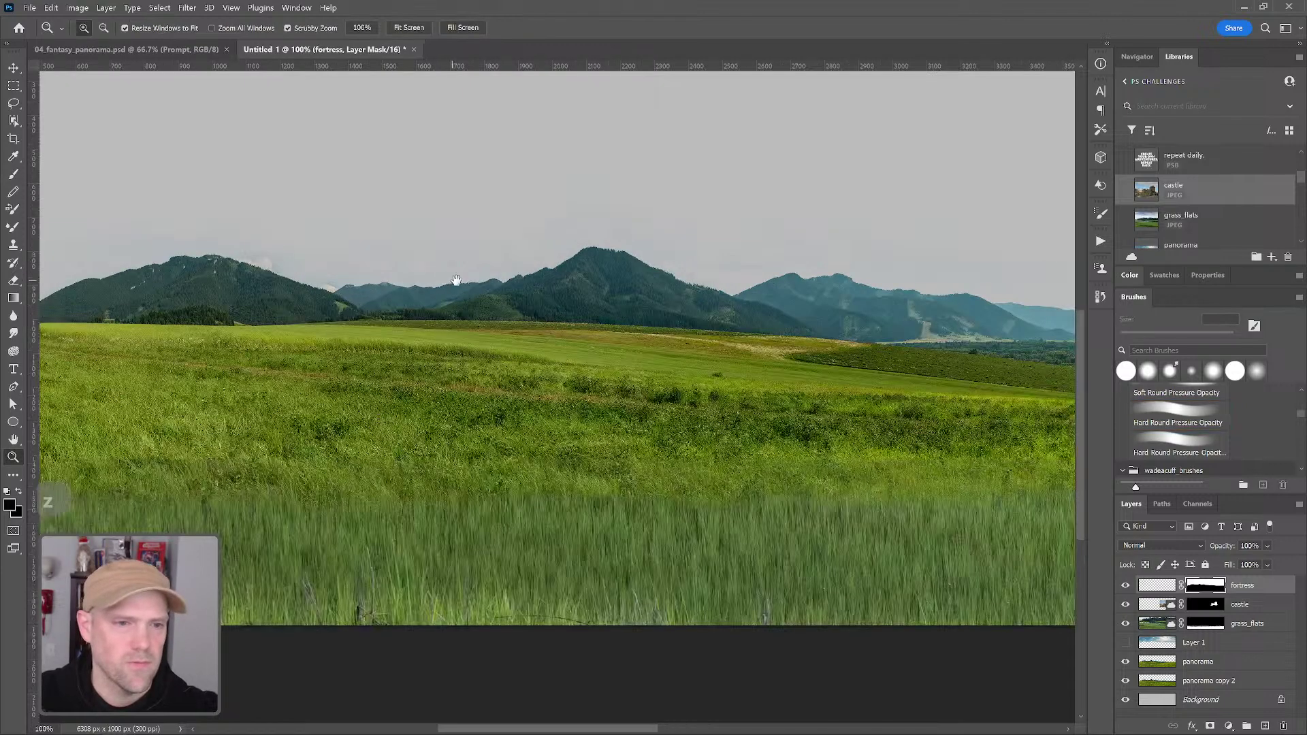
pyautogui.moveTo(456, 281); pyautogui.dragTo(485, 286)
pyautogui.press('b')
pyautogui.press('alt')
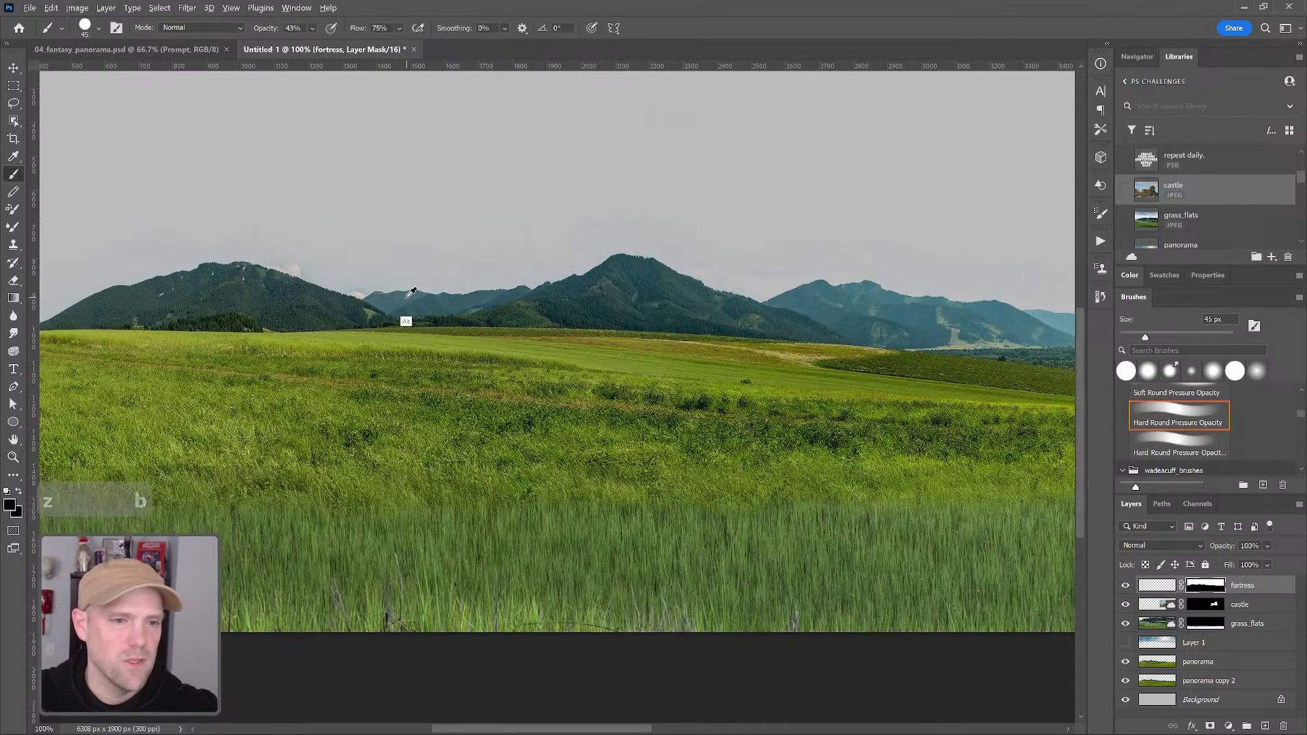
pyautogui.press('[')
pyautogui.press('[')
pyautogui.press('[')
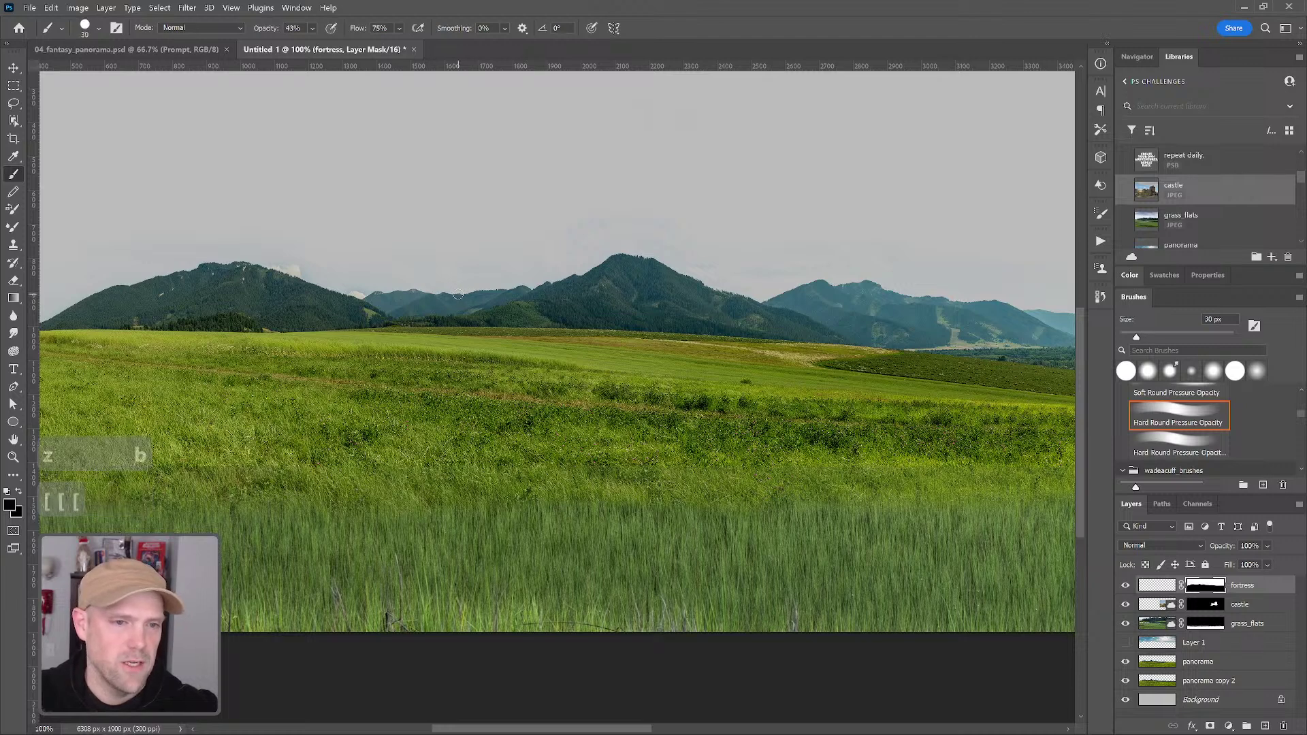
pyautogui.moveTo(451, 297)
pyautogui.mouseDown()
pyautogui.moveTo(453, 283)
pyautogui.moveTo(458, 298)
pyautogui.mouseUp()
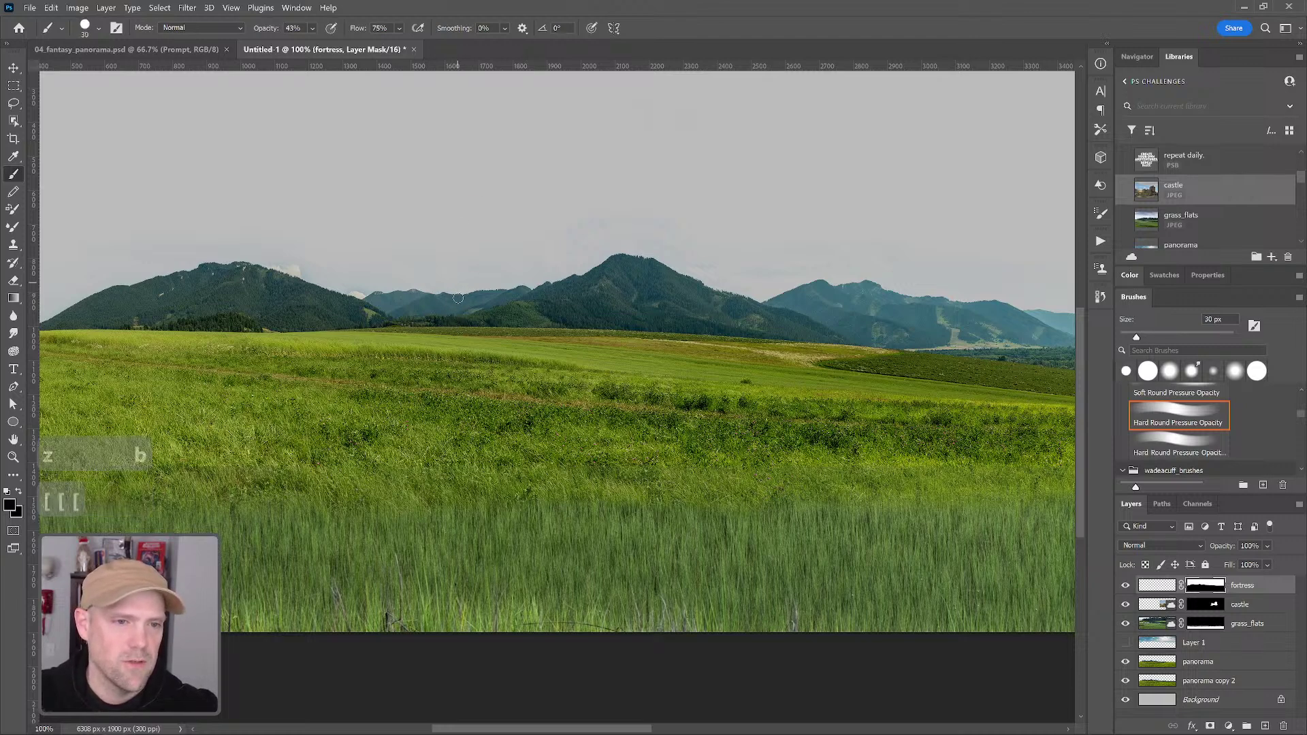
pyautogui.hotkey('ctrl', 'z')
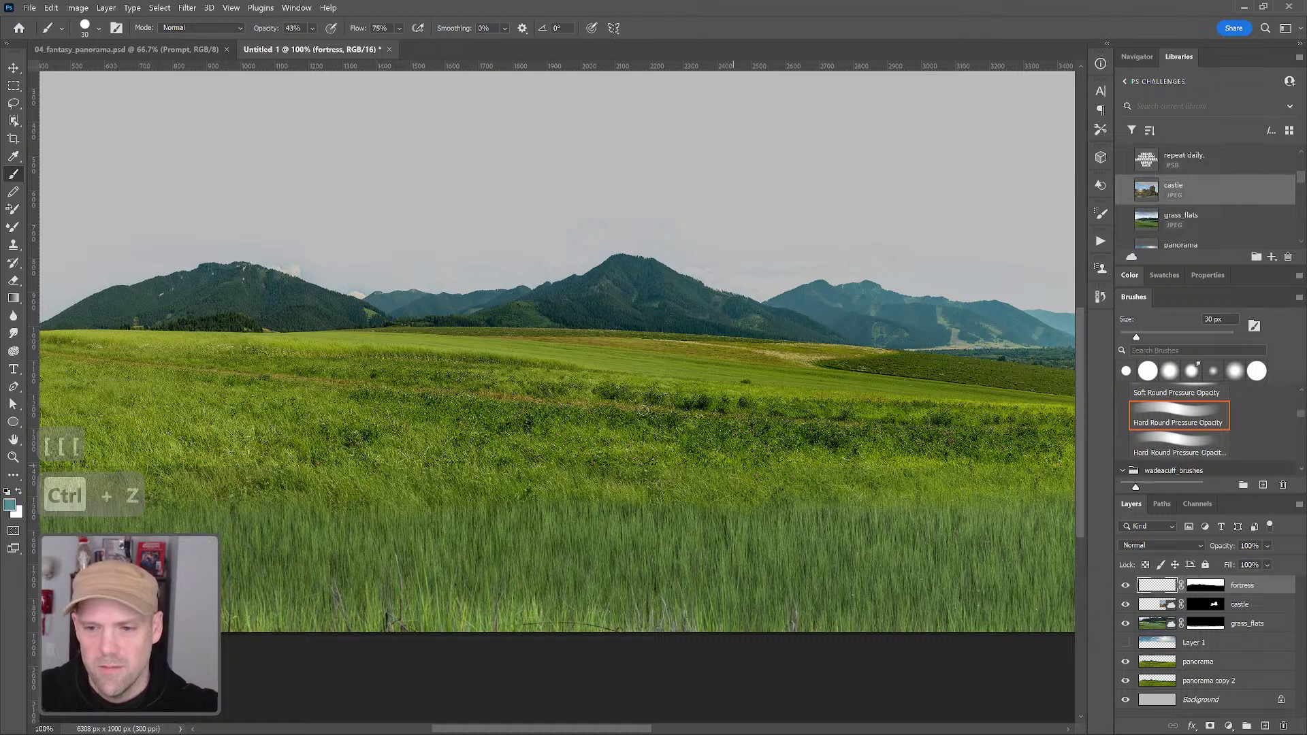
# Paint a tall blue spire above the distant hills on the fortress layer, then try thinner 15 px side strokes and undo them
pyautogui.moveTo(439, 315); pyautogui.dragTo(443, 216)
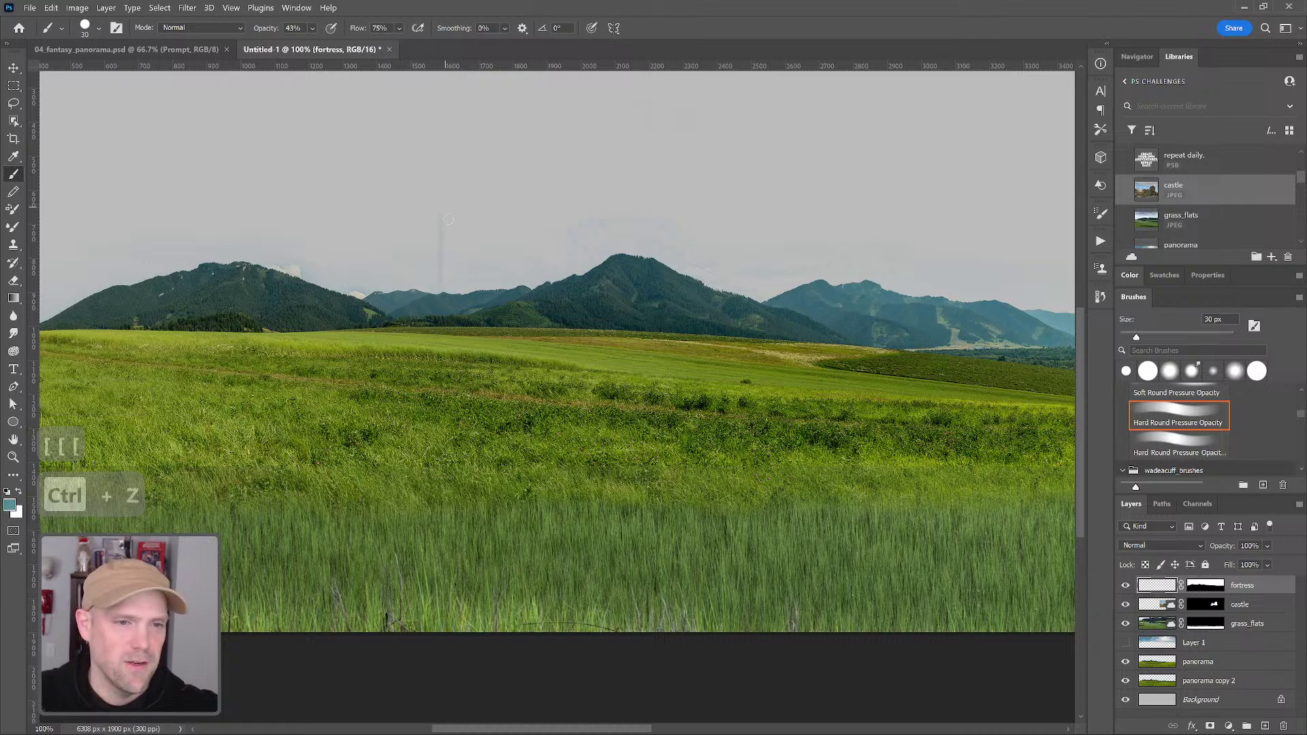
pyautogui.moveTo(438, 314); pyautogui.dragTo(453, 233)
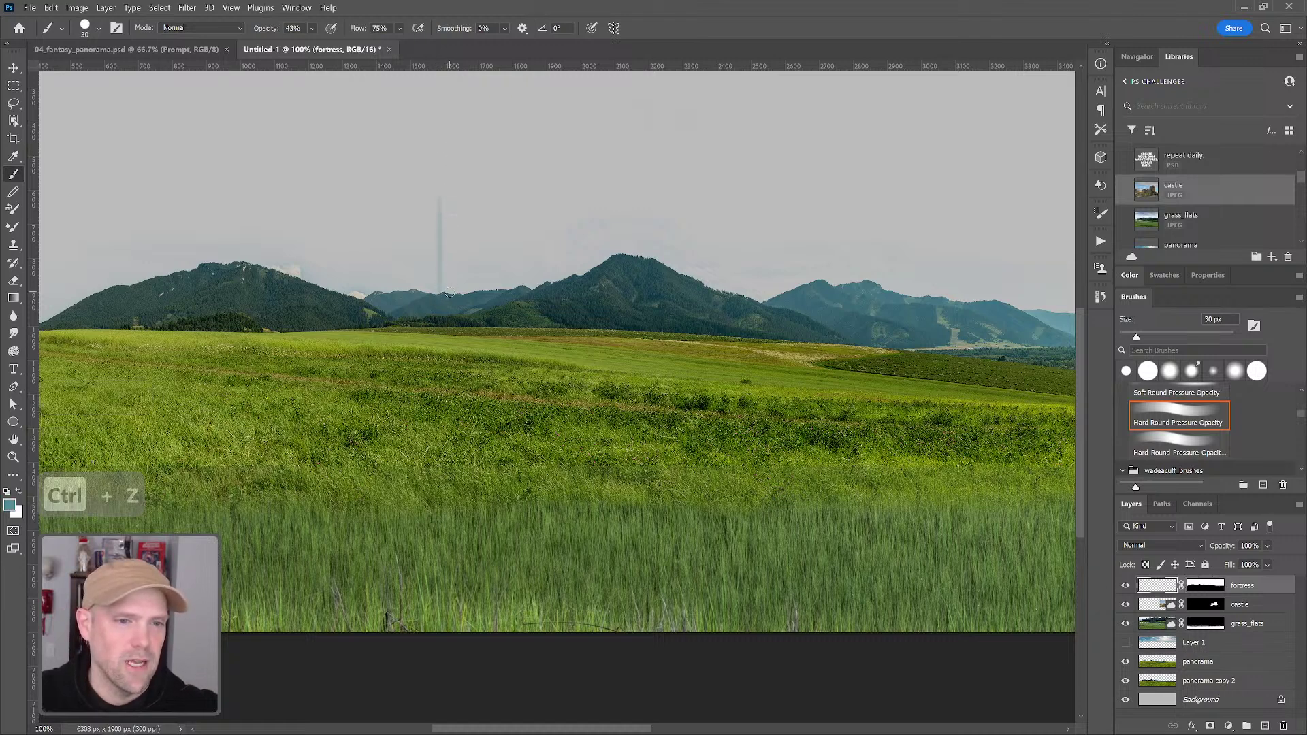
pyautogui.press('[')
pyautogui.press('[')
pyautogui.press('[')
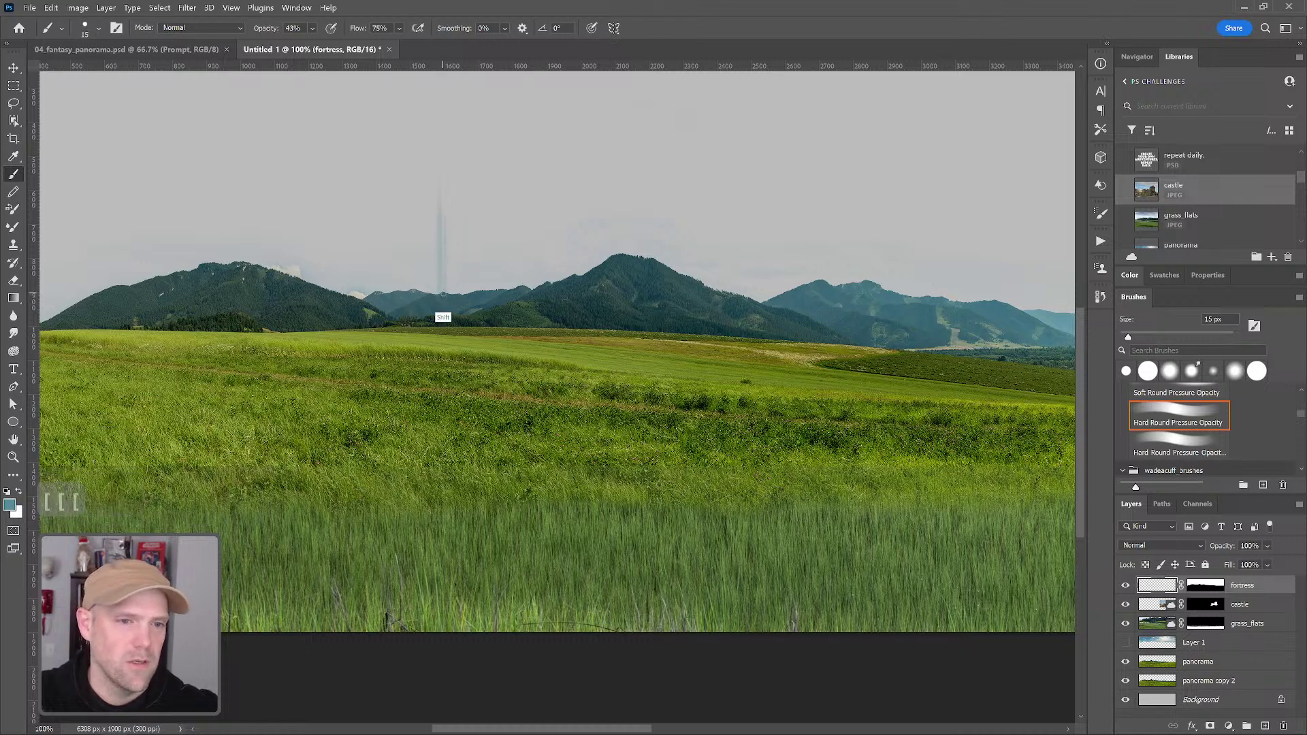
pyautogui.moveTo(432, 298); pyautogui.dragTo(443, 209)
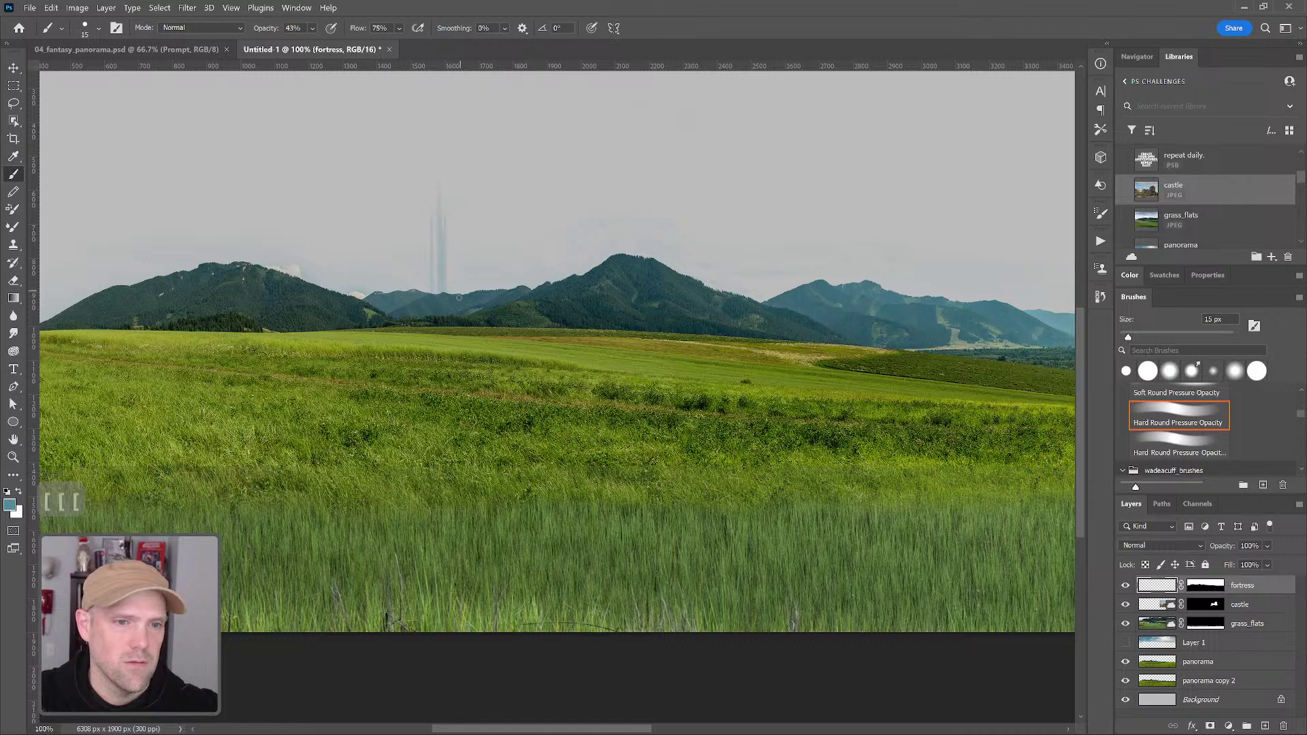
pyautogui.hotkey('ctrl', 'z')
pyautogui.hotkey('ctrl', 'z')
pyautogui.hotkey('ctrl', 'z')
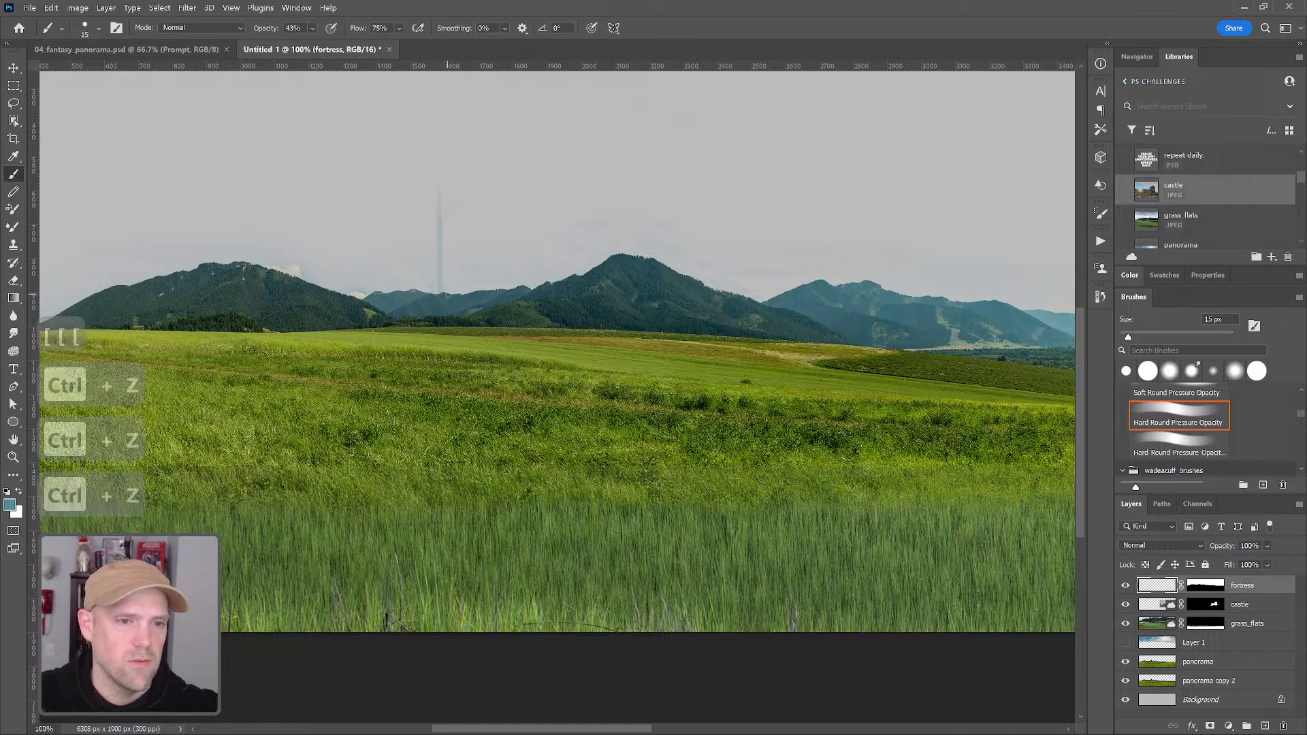
# Paint shorter, thin vertical towers on both sides of the central spire with the 15 px brush
pyautogui.moveTo(445, 298); pyautogui.dragTo(446, 206)
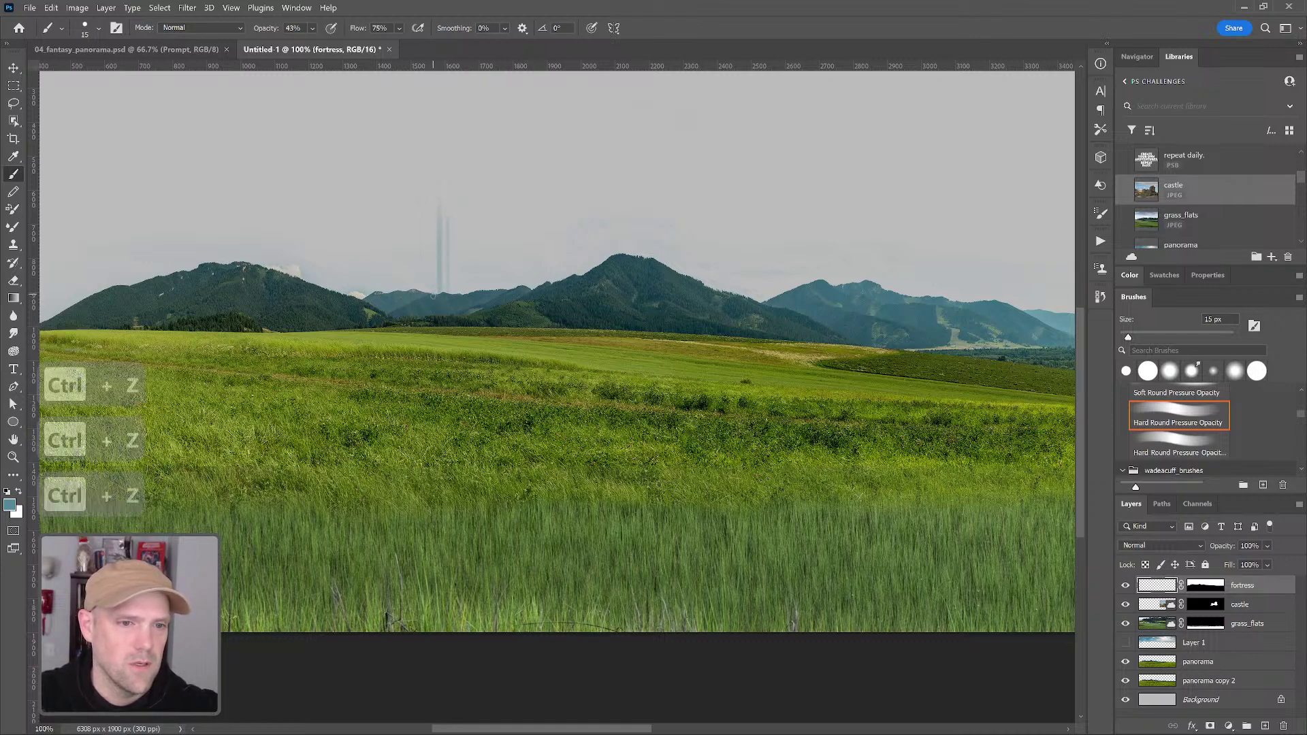
pyautogui.moveTo(432, 296); pyautogui.dragTo(433, 218)
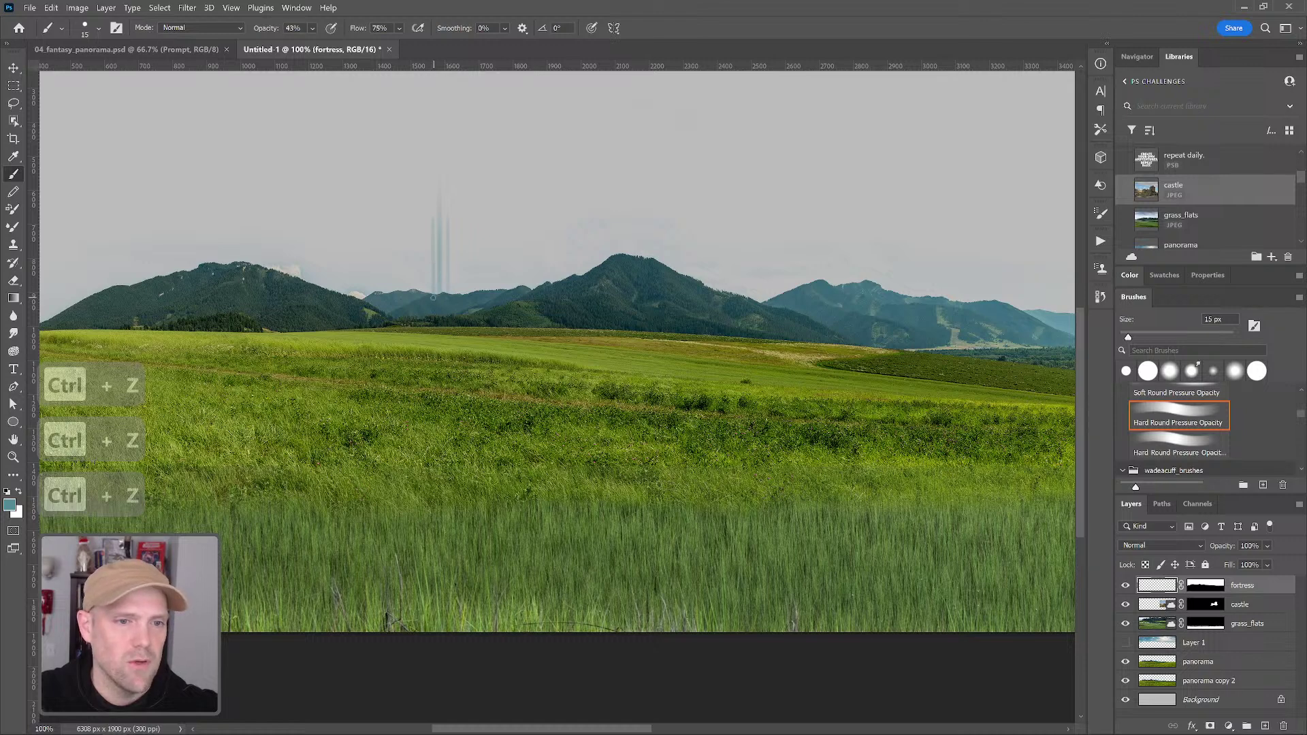
pyautogui.press('shift')
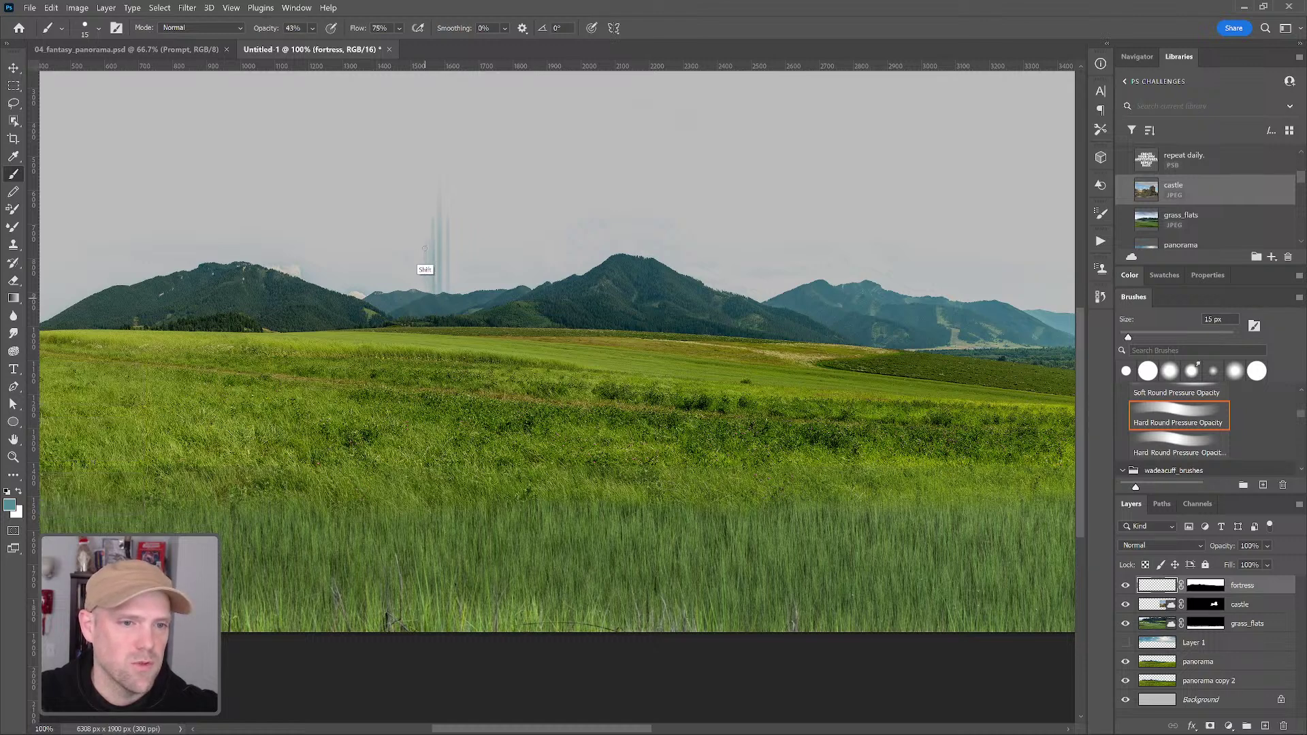
pyautogui.moveTo(424, 249); pyautogui.dragTo(424, 294)
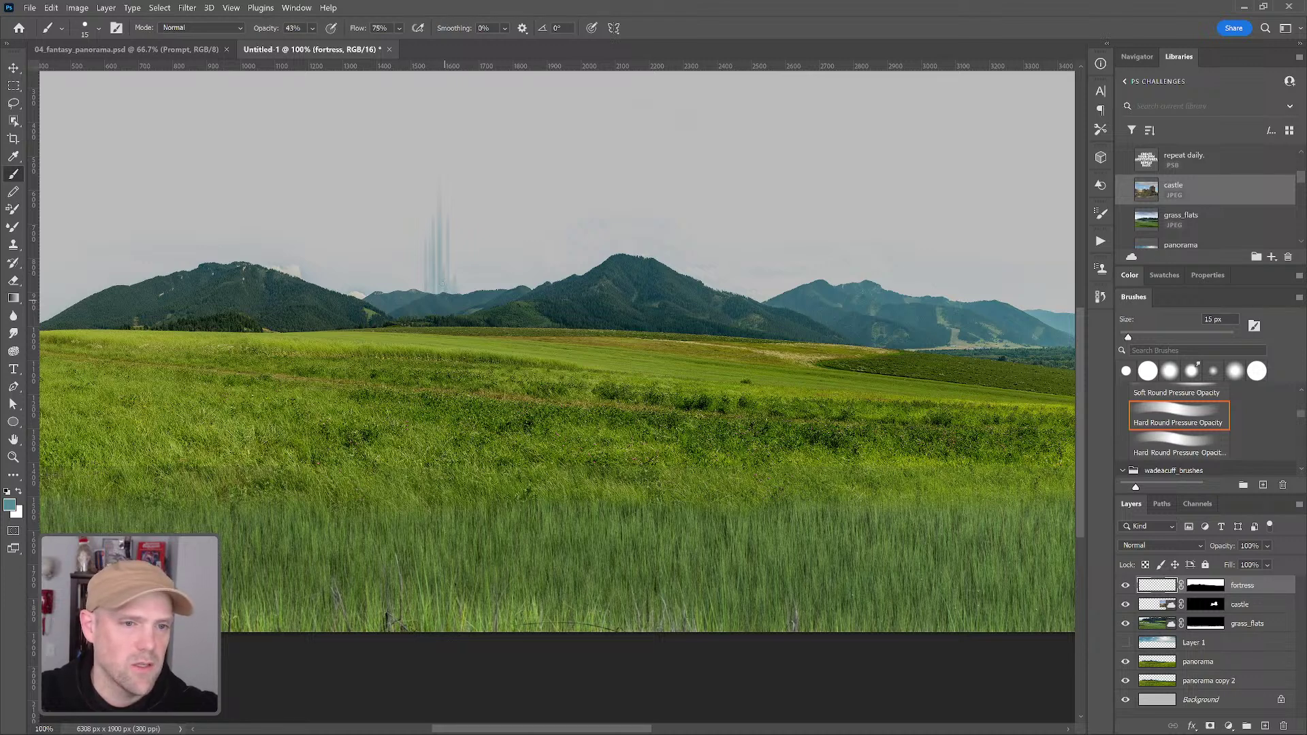
# Paint a small separate spire above the hills between the fortress towers and the large mountain to their left
pyautogui.press('z')
pyautogui.moveTo(565, 287)
pyautogui.mouseDown()
pyautogui.moveTo(552, 289)
pyautogui.moveTo(611, 279)
pyautogui.moveTo(555, 274)
pyautogui.moveTo(726, 272)
pyautogui.mouseUp()
pyautogui.click(555, 274)
pyautogui.press('b')
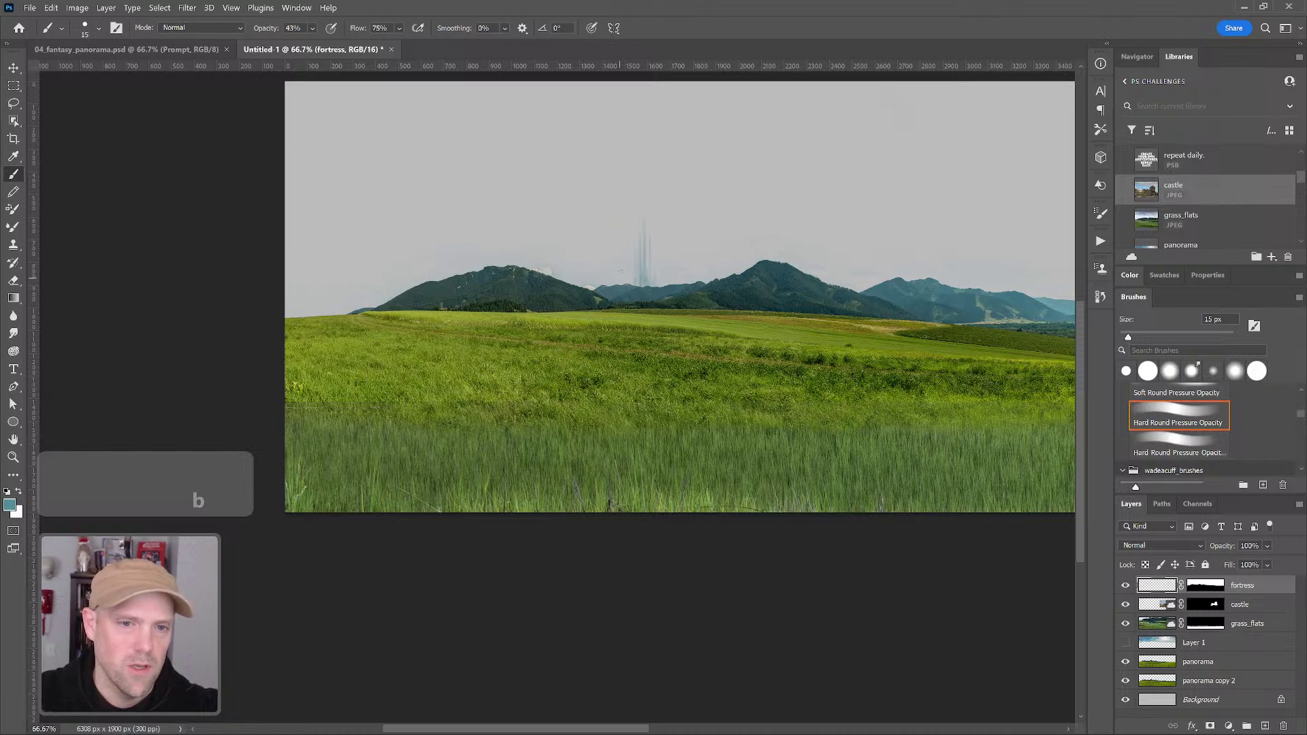
pyautogui.moveTo(617, 270); pyautogui.dragTo(616, 285)
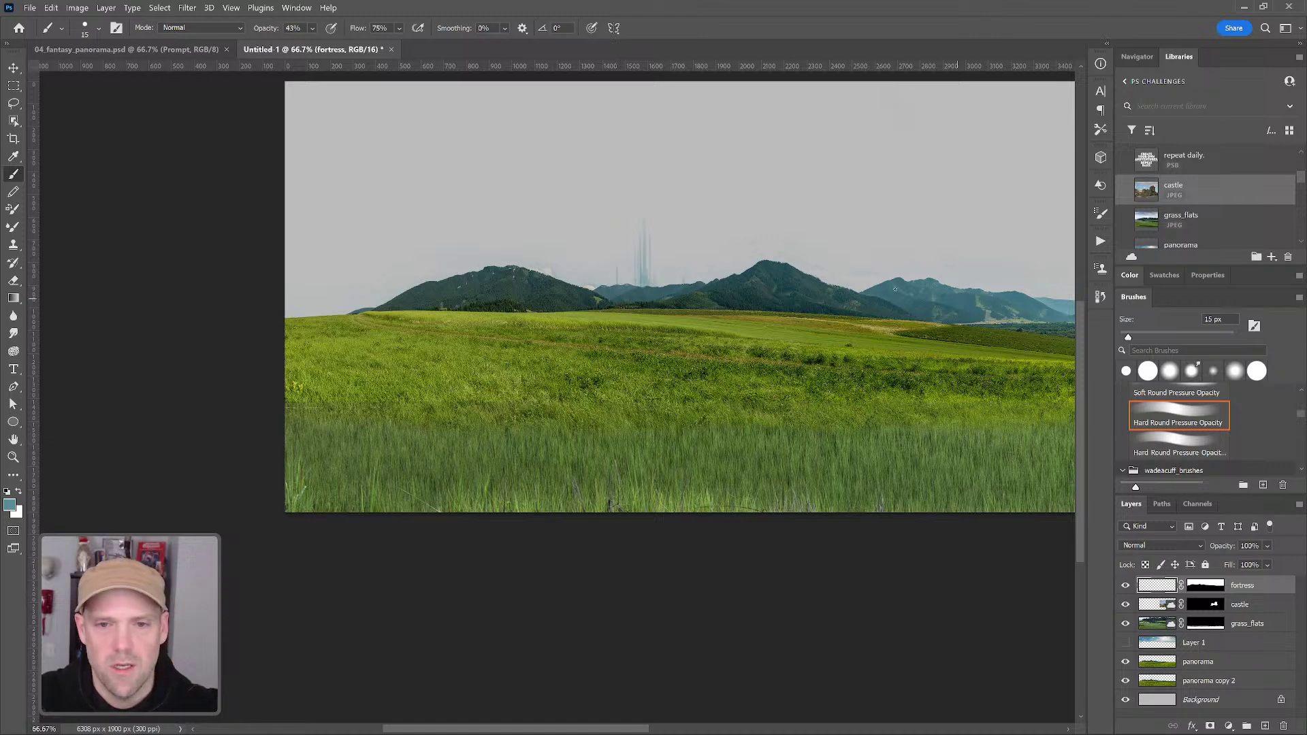
pyautogui.press('b')
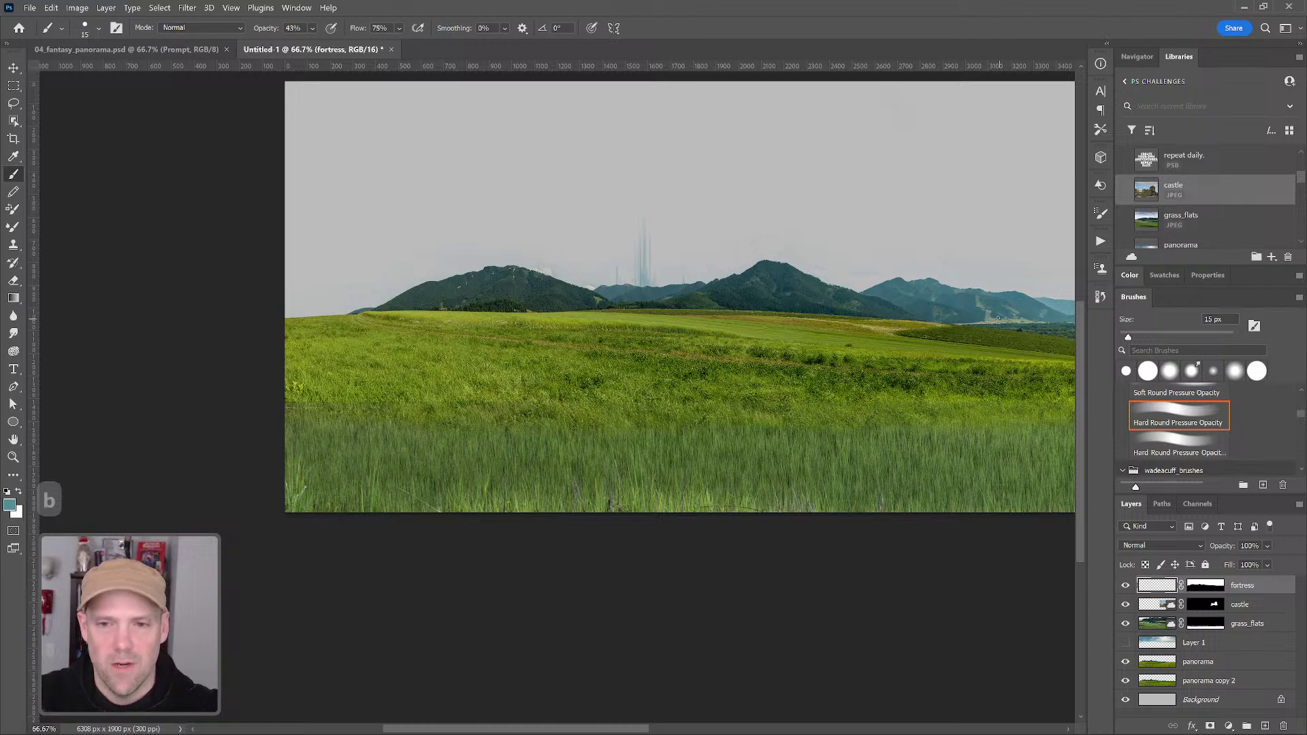
# Duplicate the fortress layer together with its mask and merge the original and the copy into one unmasked layer
pyautogui.moveTo(945, 336); pyautogui.dragTo(898, 336)
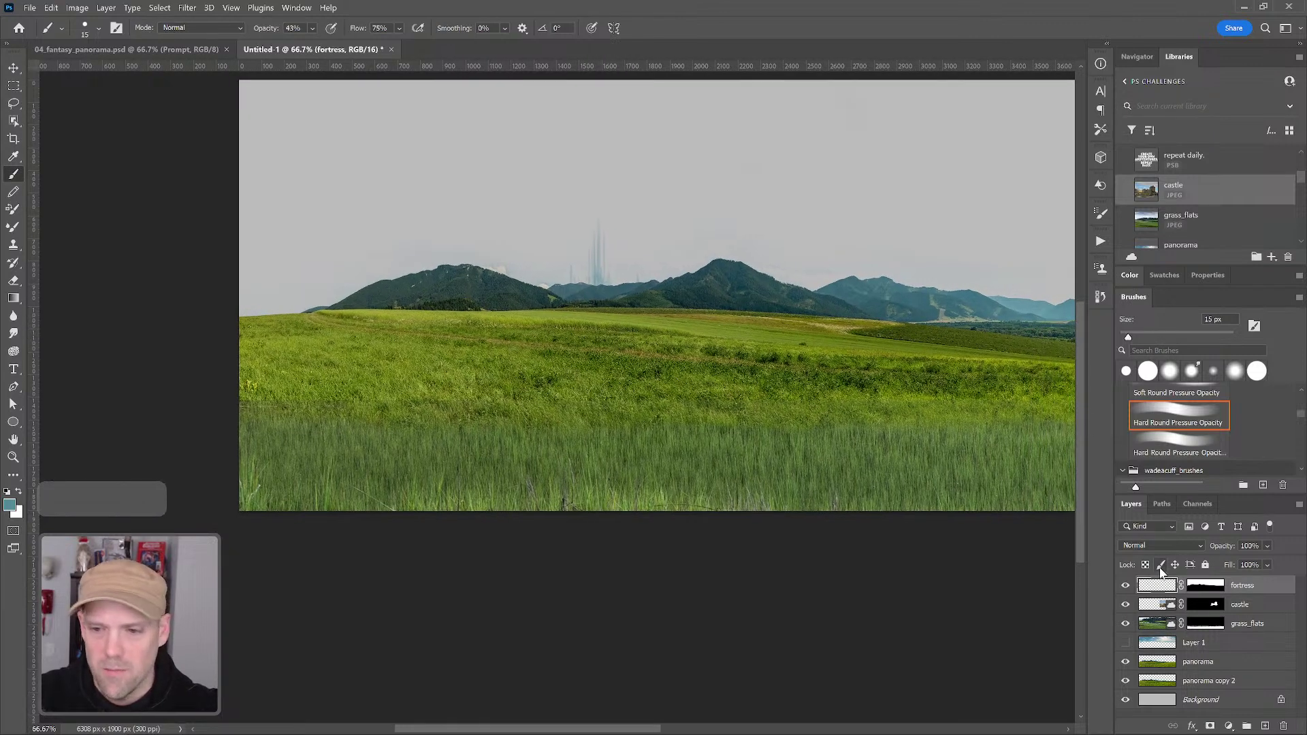
pyautogui.moveTo(1231, 593); pyautogui.dragTo(1242, 609)
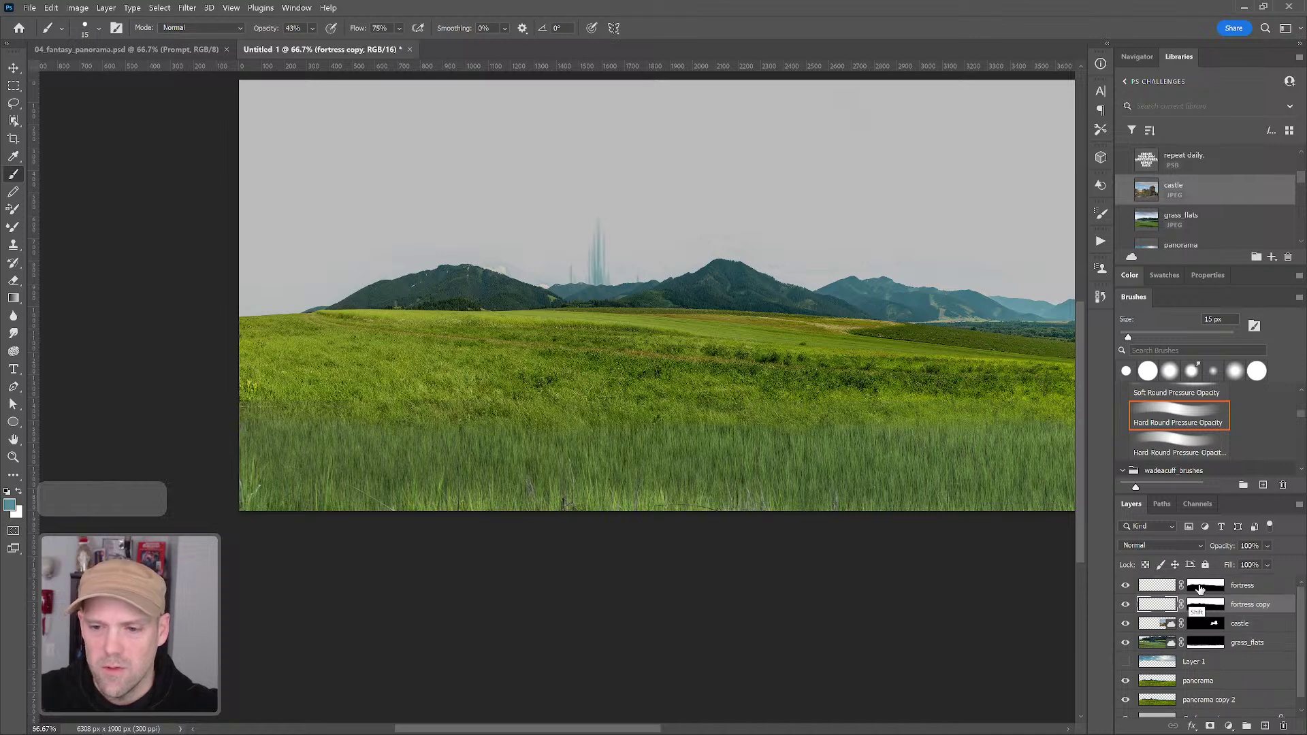
pyautogui.keyDown('shift'); pyautogui.click(1199, 589); pyautogui.keyUp('shift')
pyautogui.hotkey('ctrl', 'e')
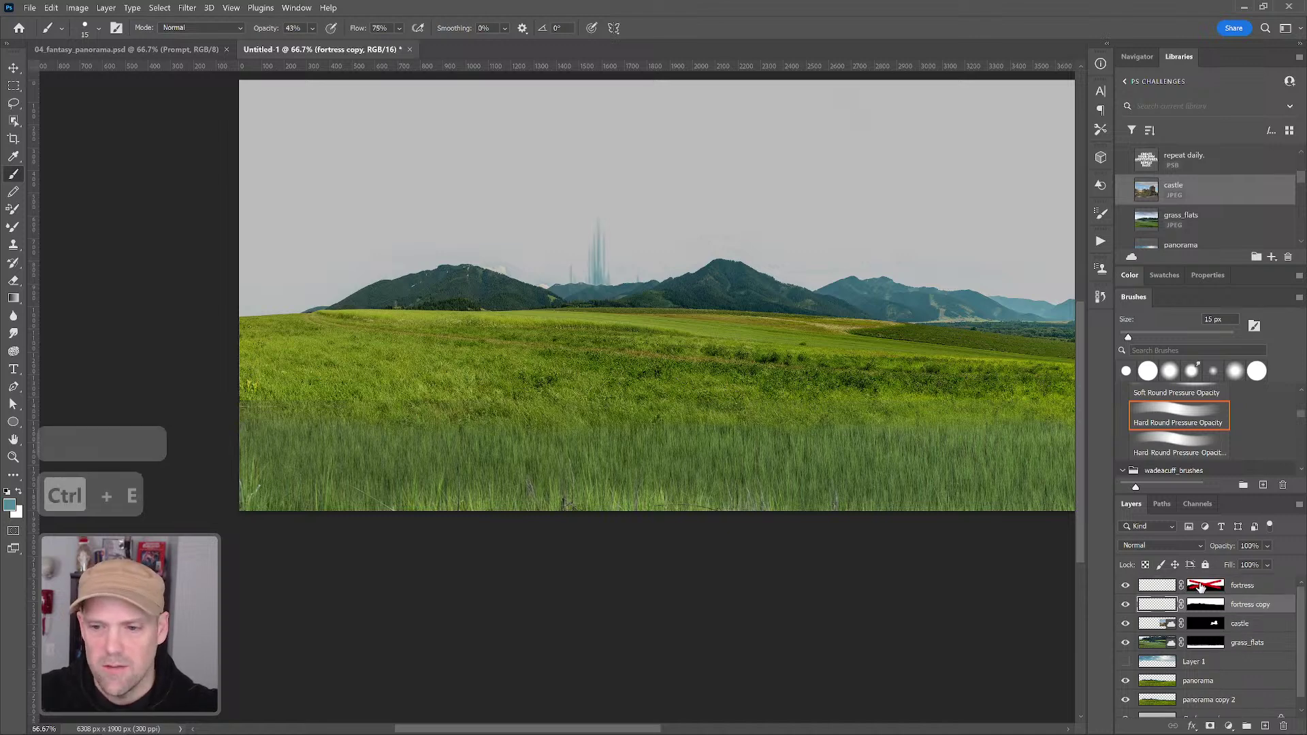
pyautogui.keyDown('shift'); pyautogui.click(1200, 588); pyautogui.keyUp('shift')
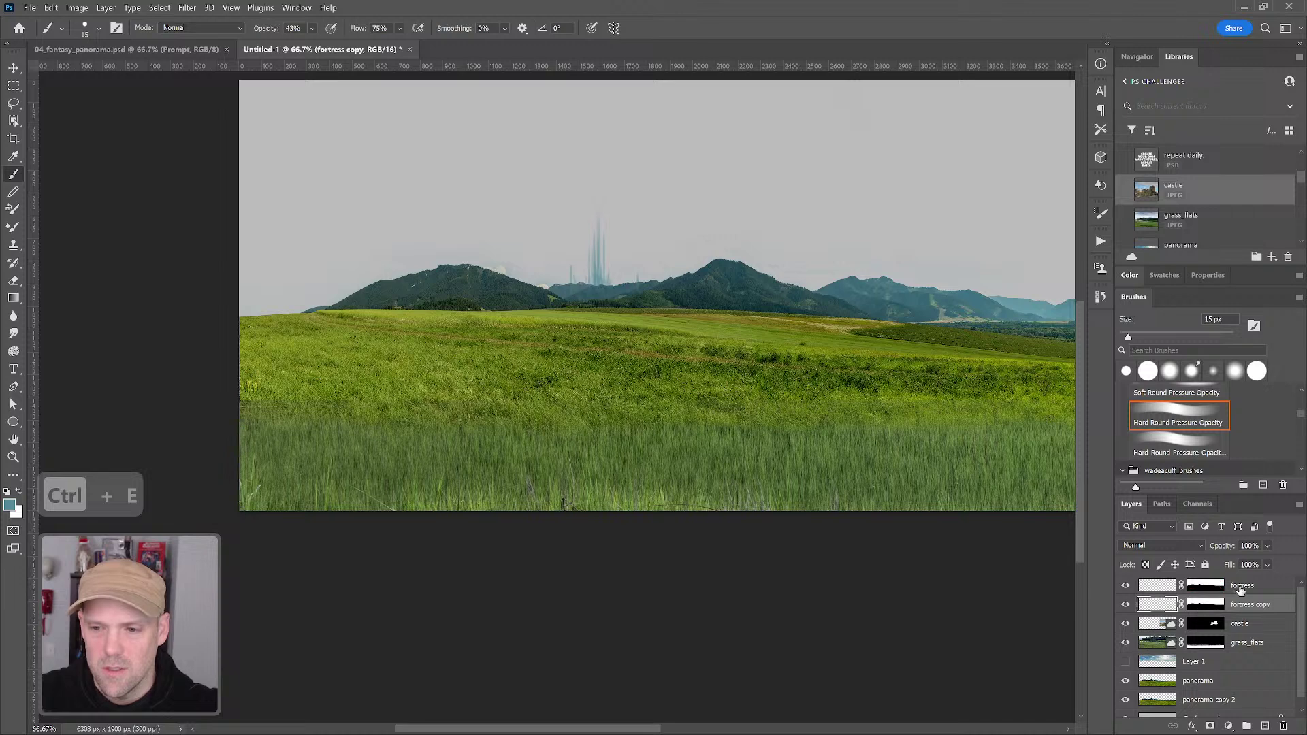
pyautogui.keyDown('ctrl'); pyautogui.click(1237, 589); pyautogui.keyUp('ctrl')
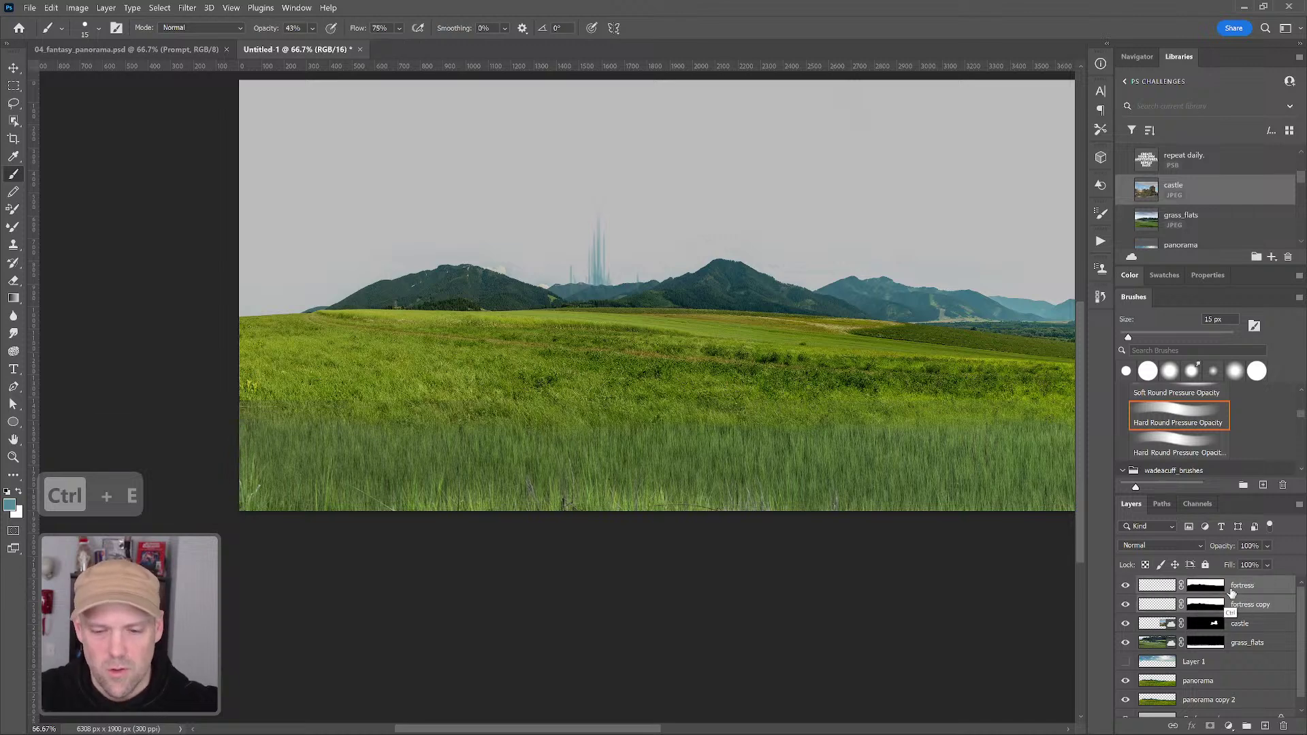
pyautogui.hotkey('ctrl', 'e')
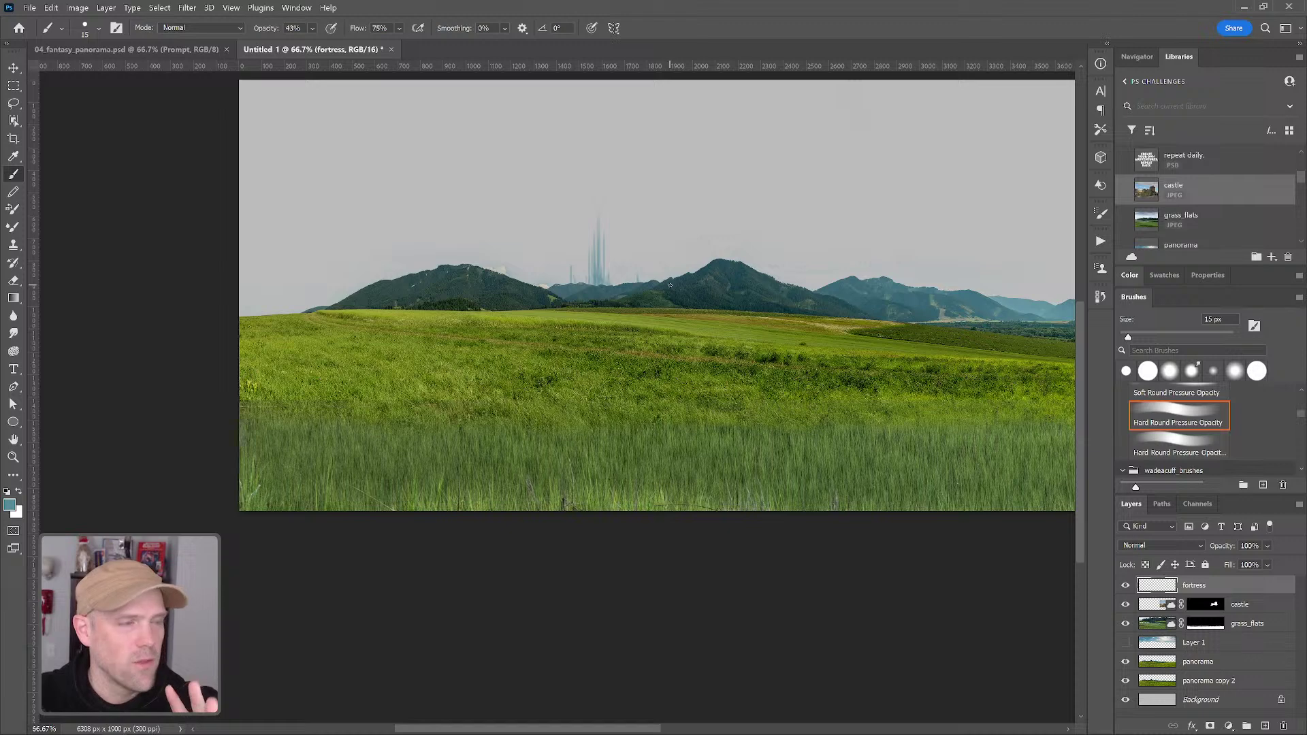
# Show the sky layer, Layer 1, and lock the transparent pixels of the fortress layer
pyautogui.moveTo(844, 298); pyautogui.dragTo(749, 302)
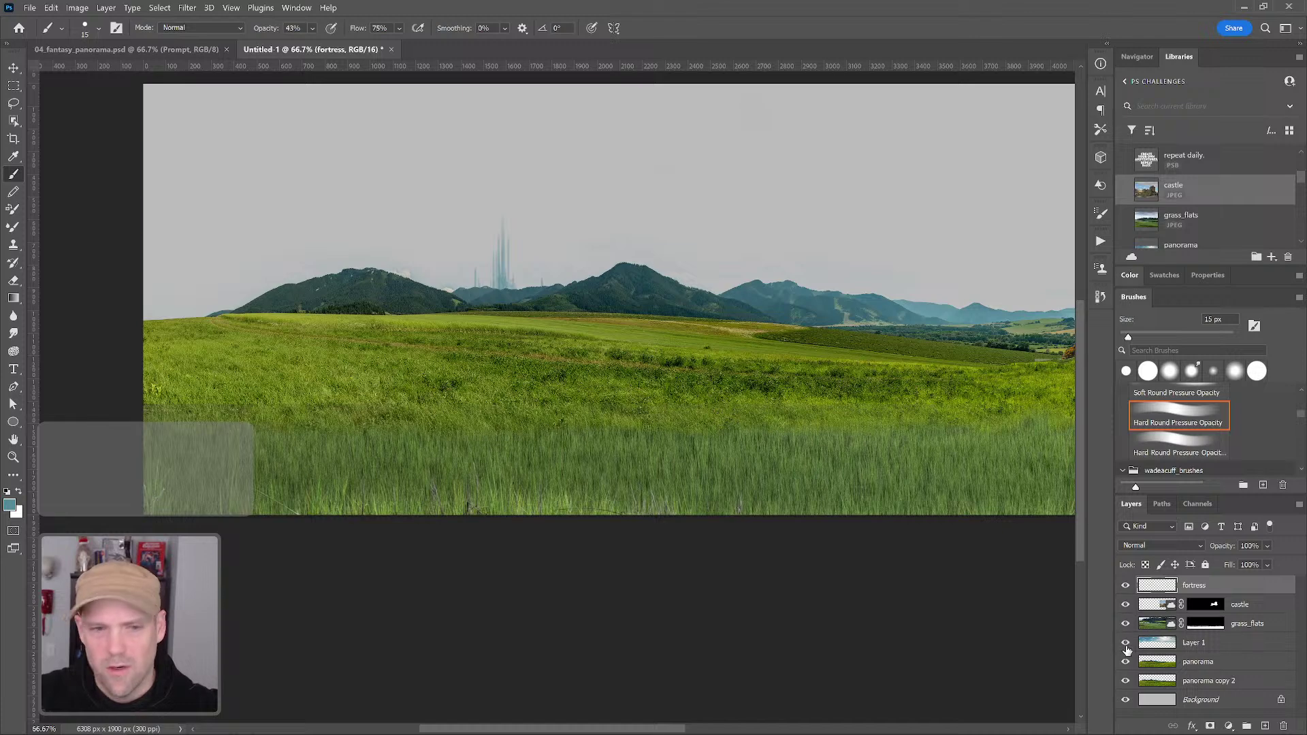
pyautogui.click(1125, 644)
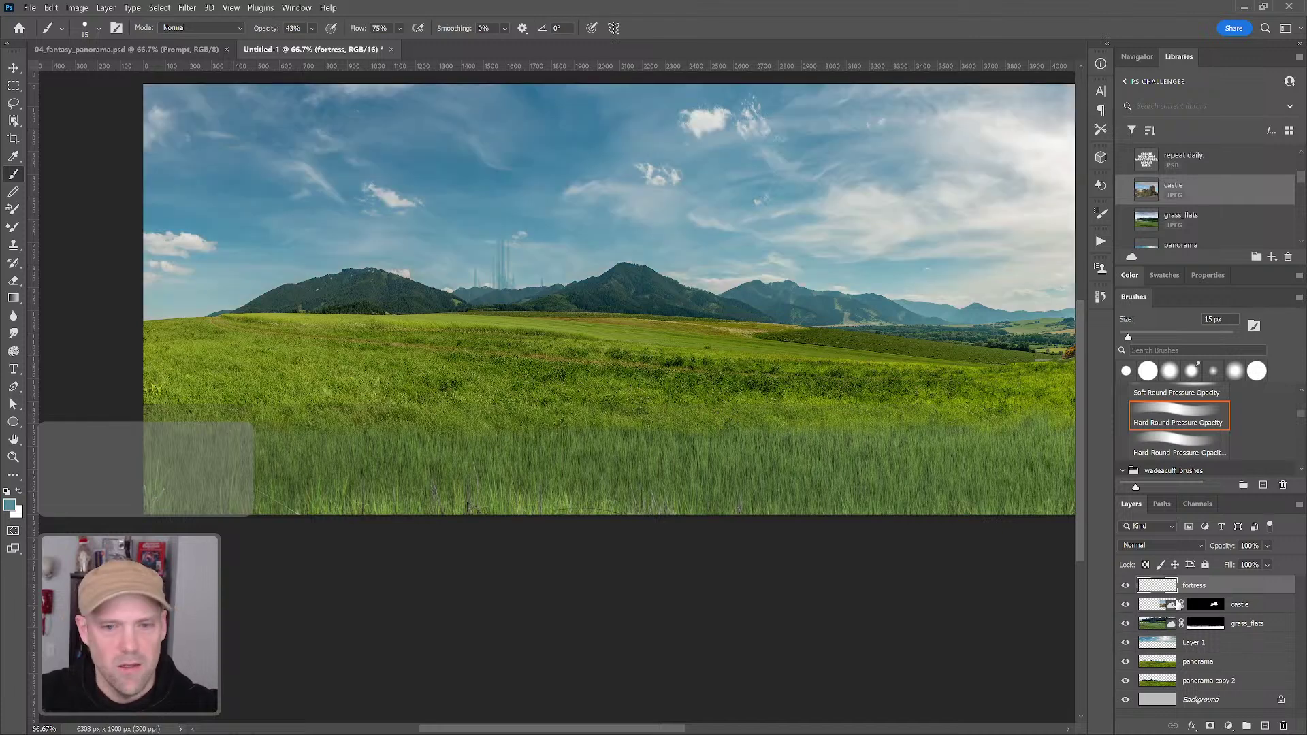
pyautogui.press('/')
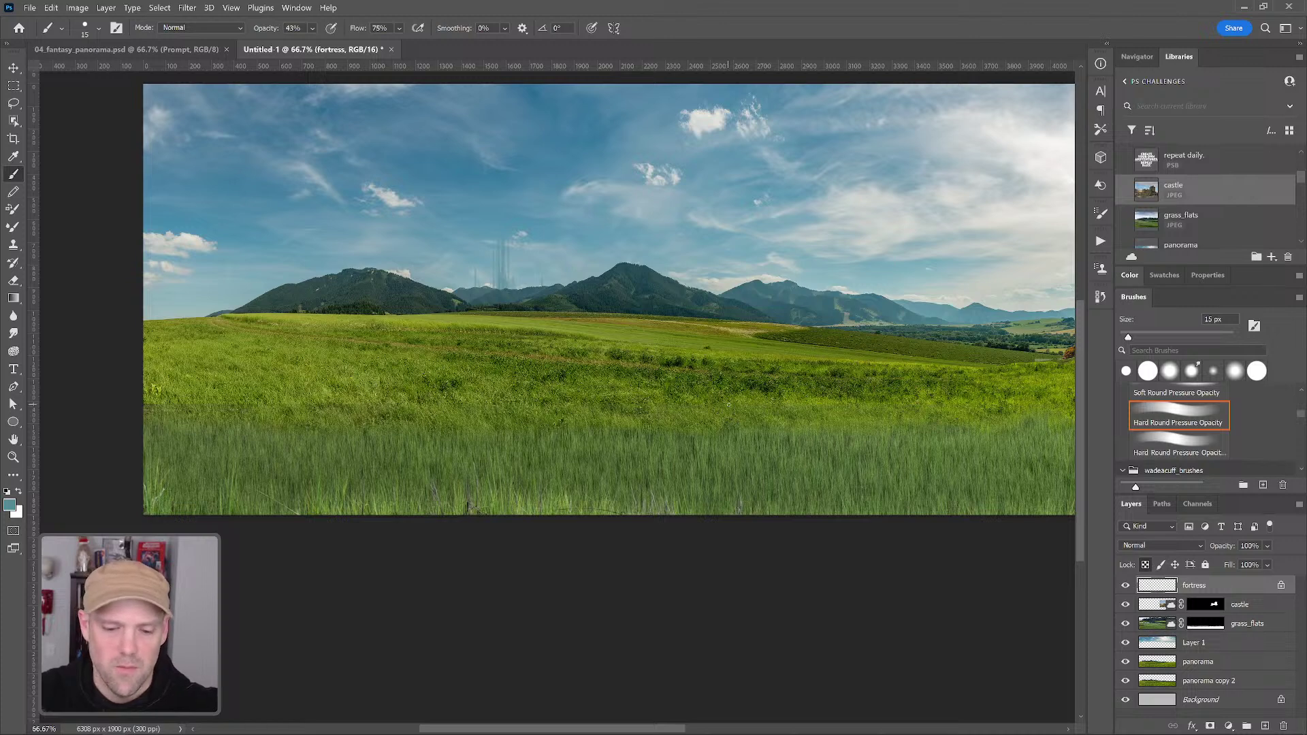
# Enlarge the brush to 80 px, sample a darker blue from the distant hills, and paint it over the existing fortress towers
pyautogui.press('b')
pyautogui.press(']')
pyautogui.press(']')
pyautogui.press(']')
pyautogui.press(']')
pyautogui.press(']')
pyautogui.press(']')
pyautogui.press(']')
pyautogui.press(']')
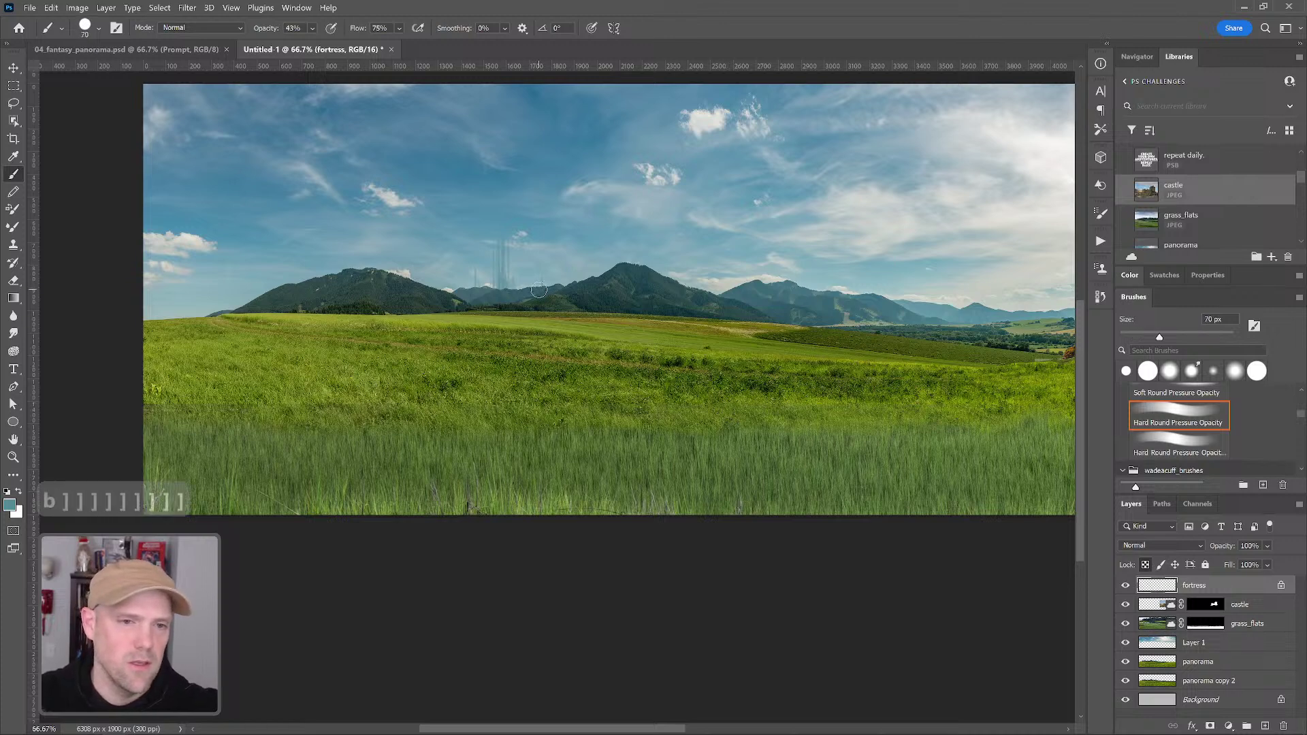
pyautogui.press(']')
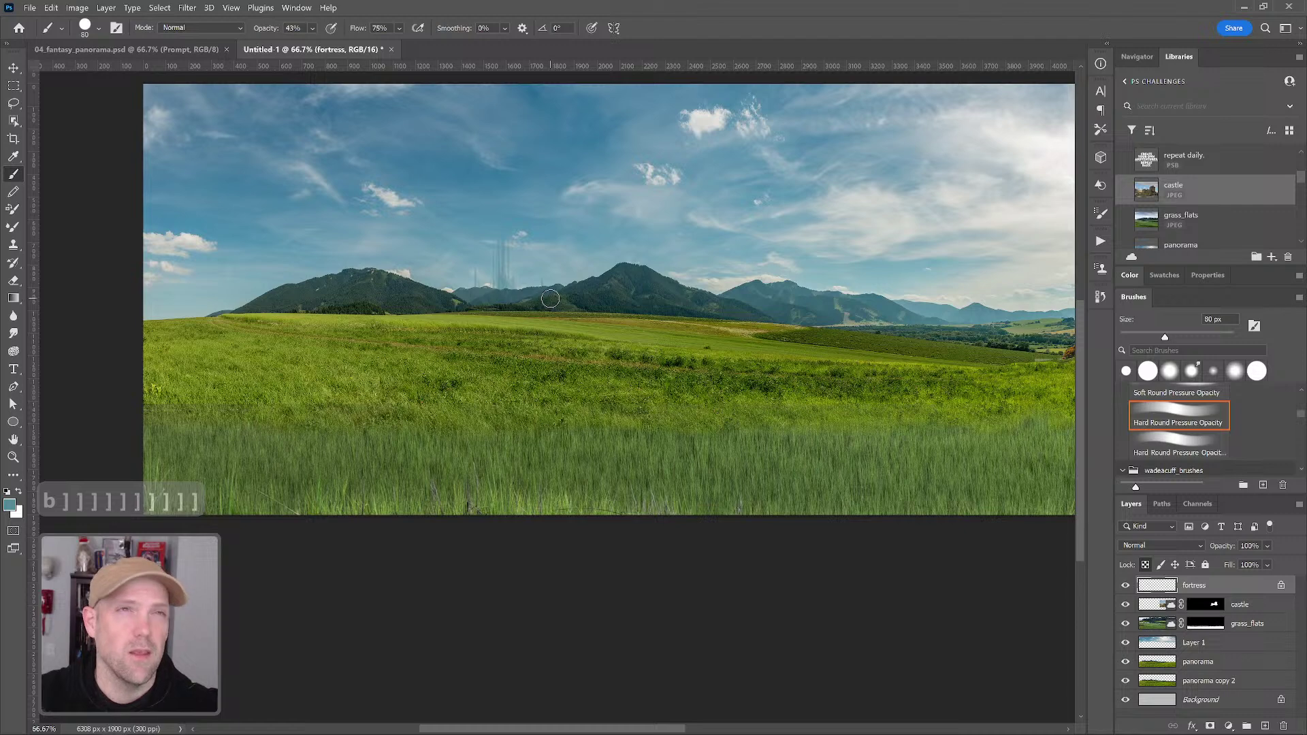
pyautogui.click(510, 297)
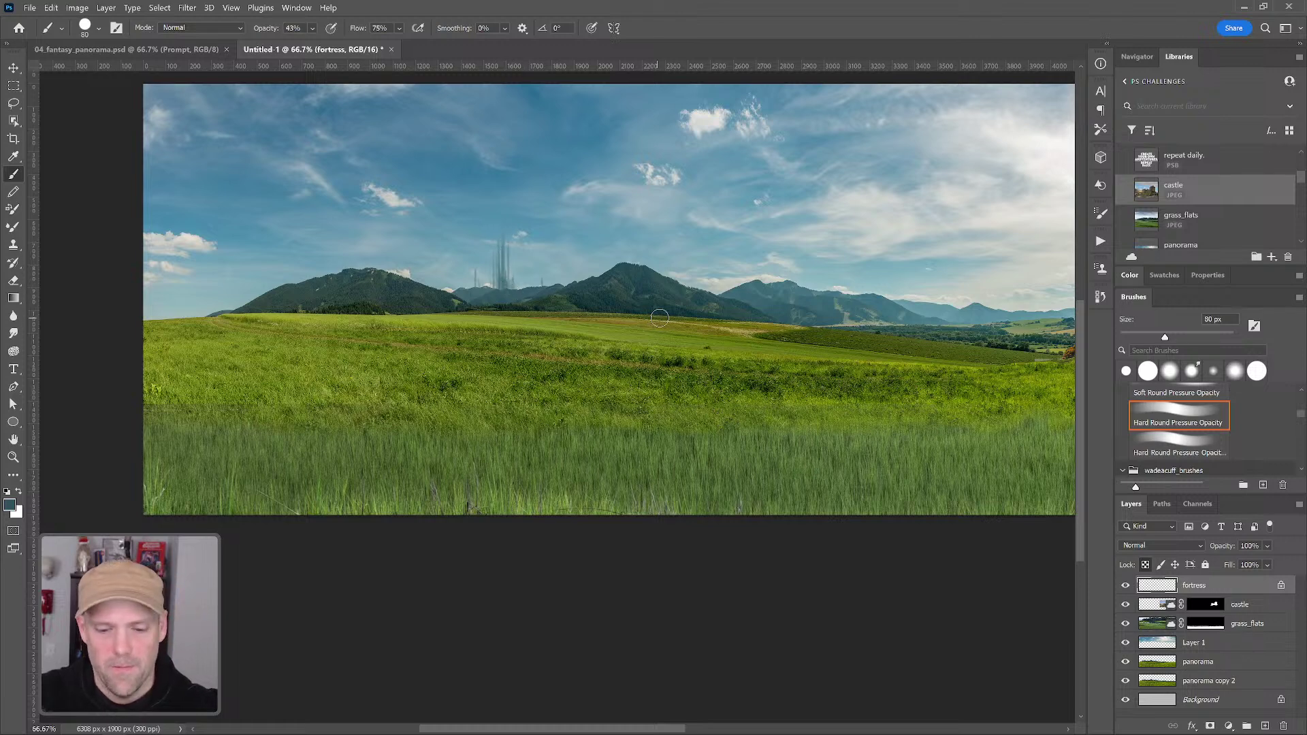
# Unlock the fortress layer's transparent pixels and add thin strokes around the tower bases with a 9 px brush
pyautogui.press('b')
pyautogui.click(1146, 566)
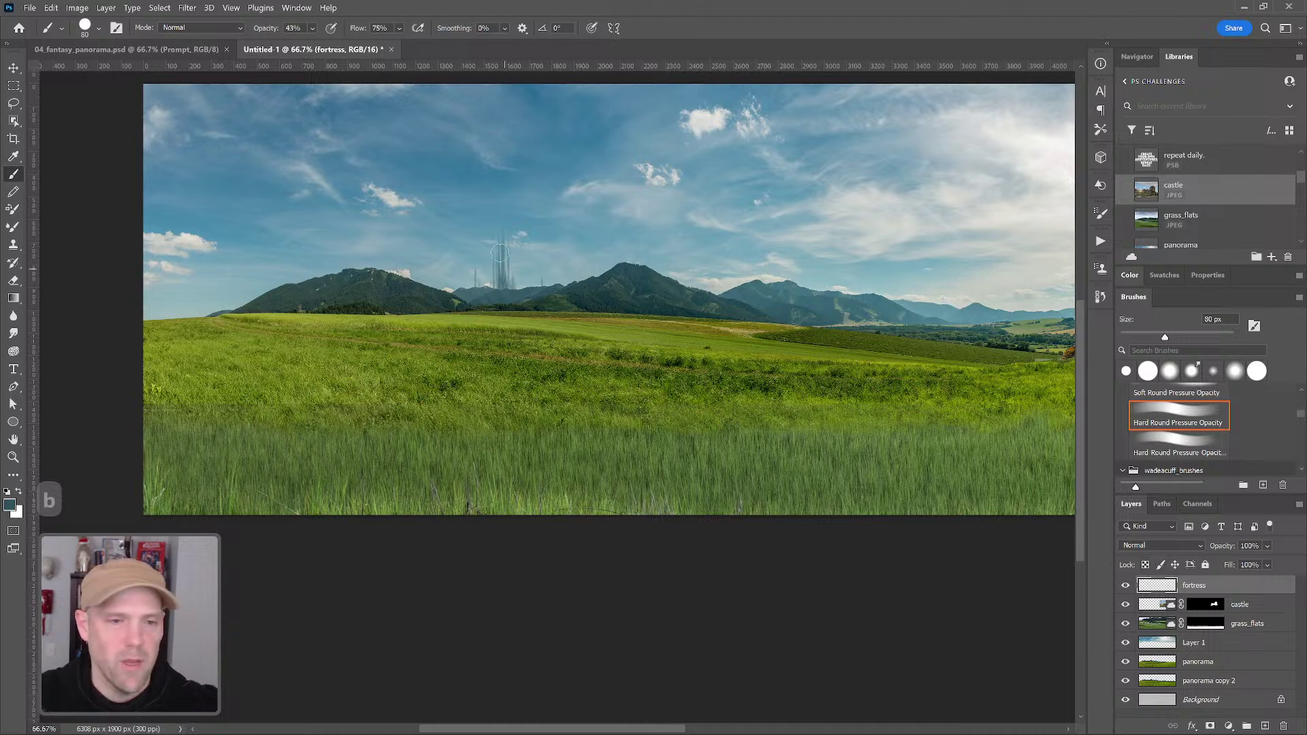
pyautogui.press('[')
pyautogui.press('[')
pyautogui.press('[')
pyautogui.press('[')
pyautogui.press('[')
pyautogui.press('[')
pyautogui.press('[')
pyautogui.press('[')
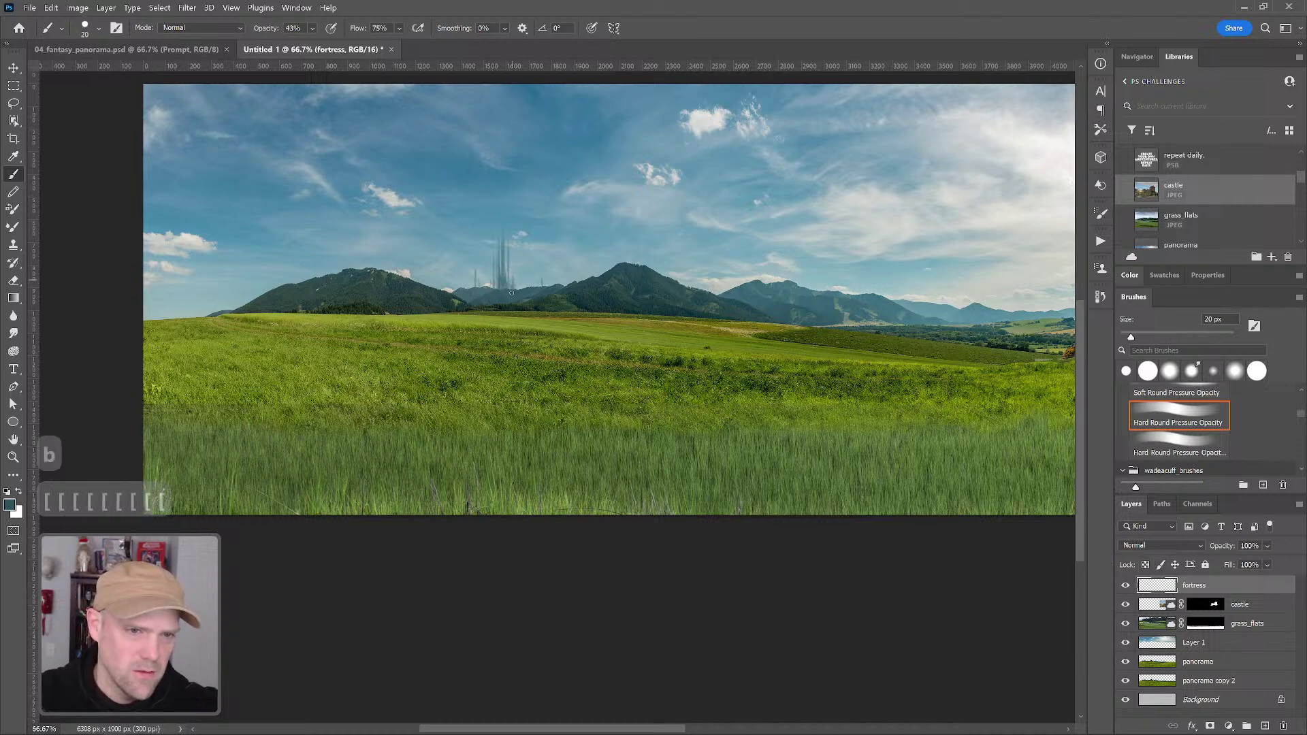
pyautogui.press('[')
pyautogui.press('[')
pyautogui.press('[')
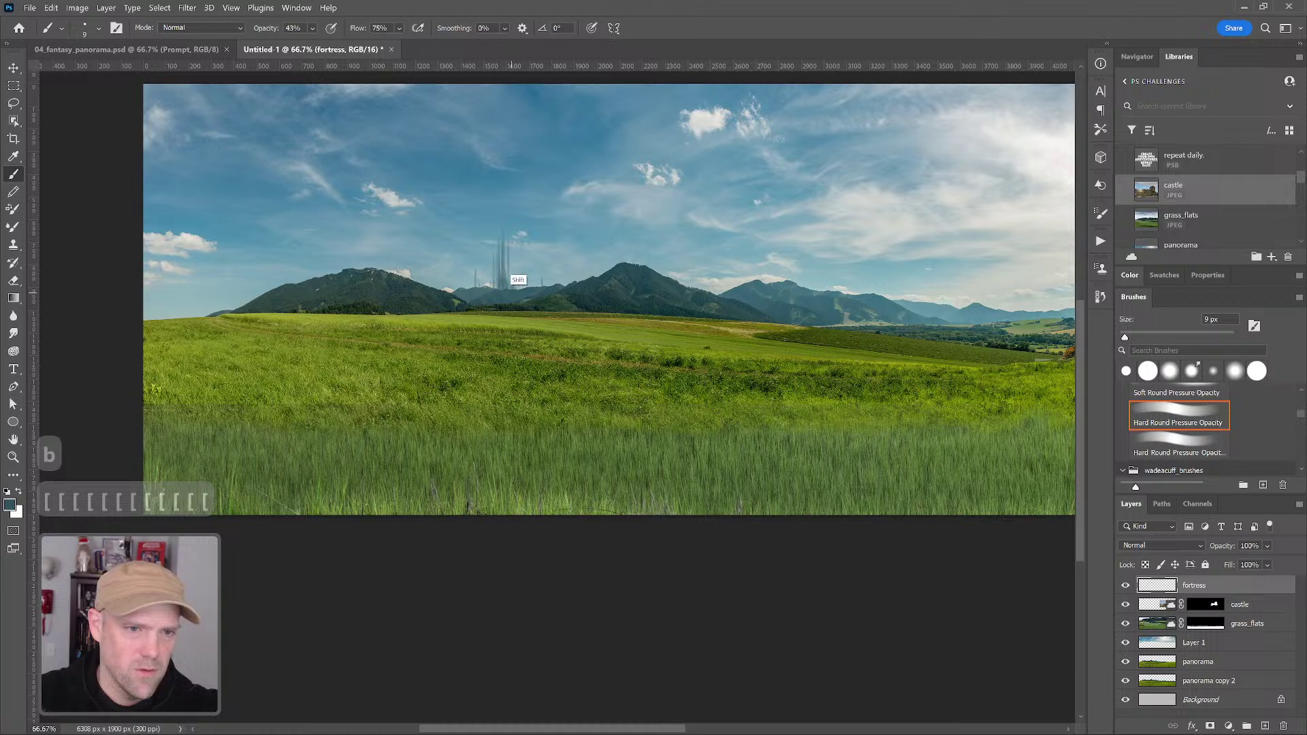
pyautogui.keyDown('shift'); pyautogui.click(505, 304); pyautogui.keyUp('shift')
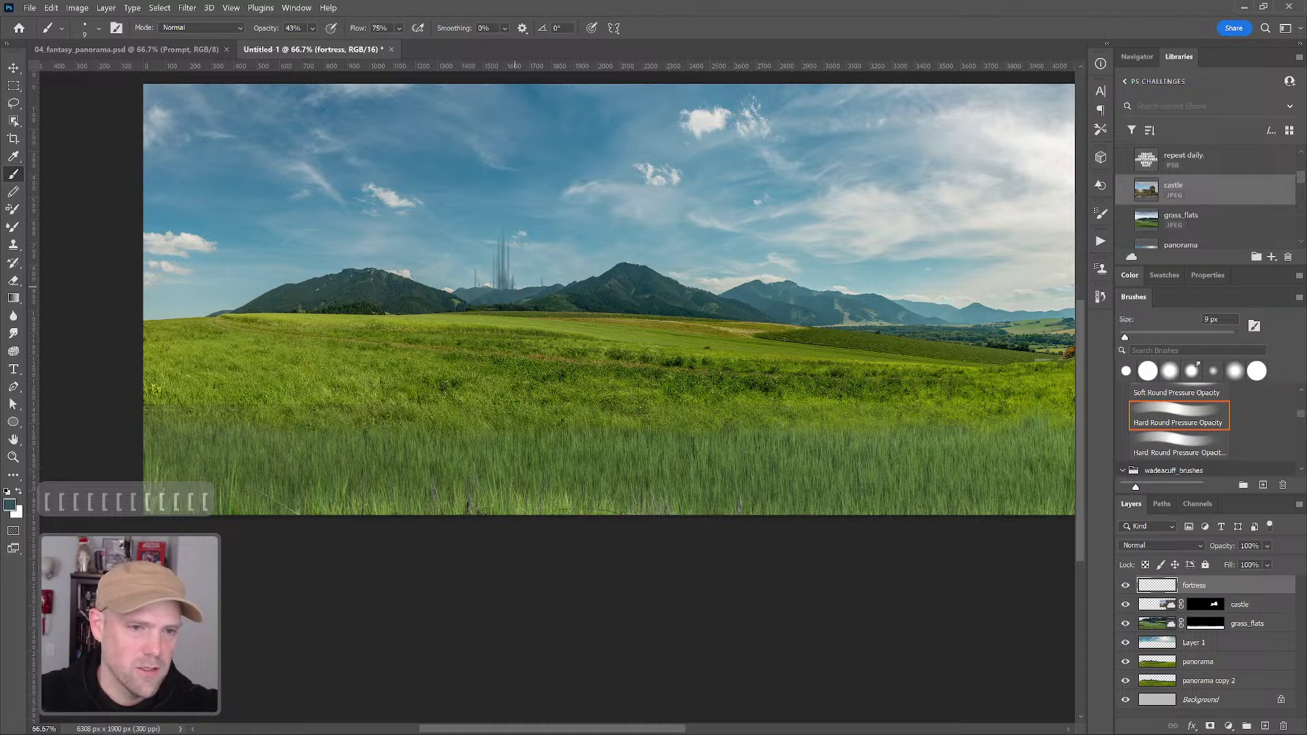
# Build up the fortress base with a 25 px brush, then refine the towers with a 9 px brush
pyautogui.press(']')
pyautogui.press(']')
pyautogui.press(']')
pyautogui.press(']')
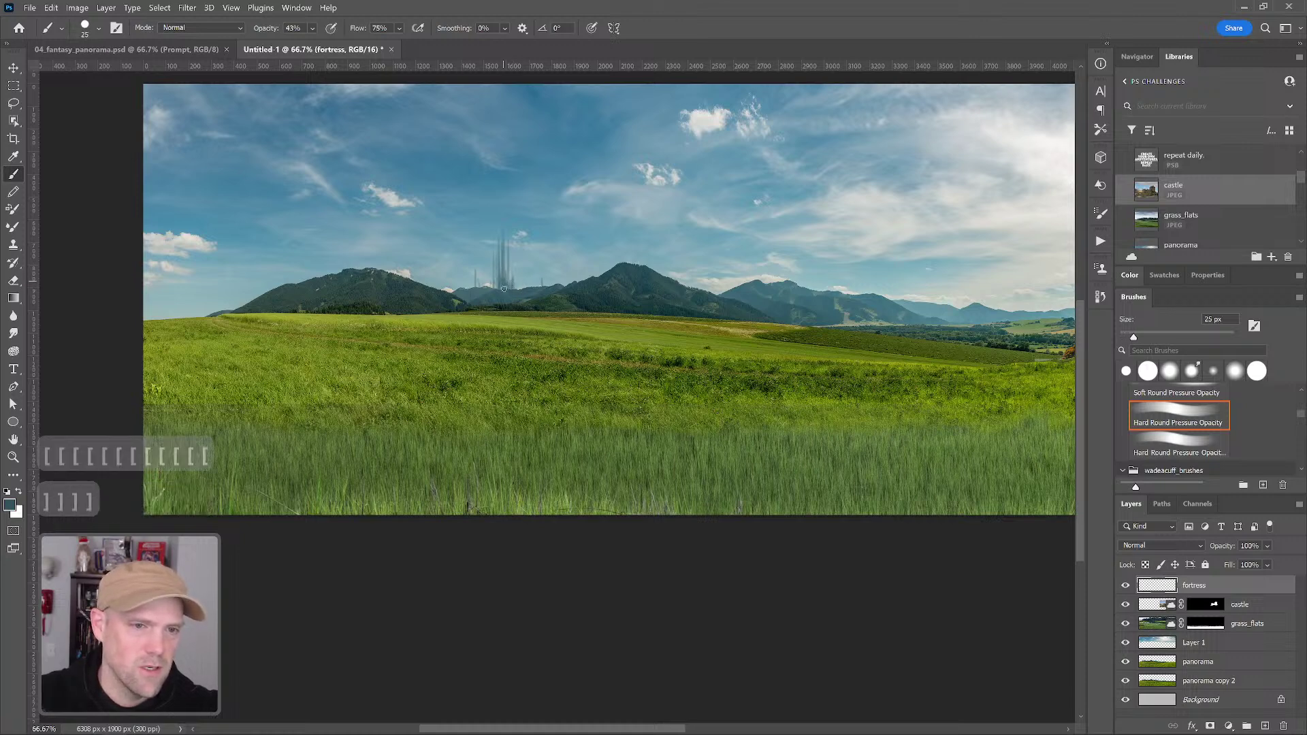
pyautogui.press('[')
pyautogui.press('[')
pyautogui.press('[')
pyautogui.press('[')
pyautogui.press('[')
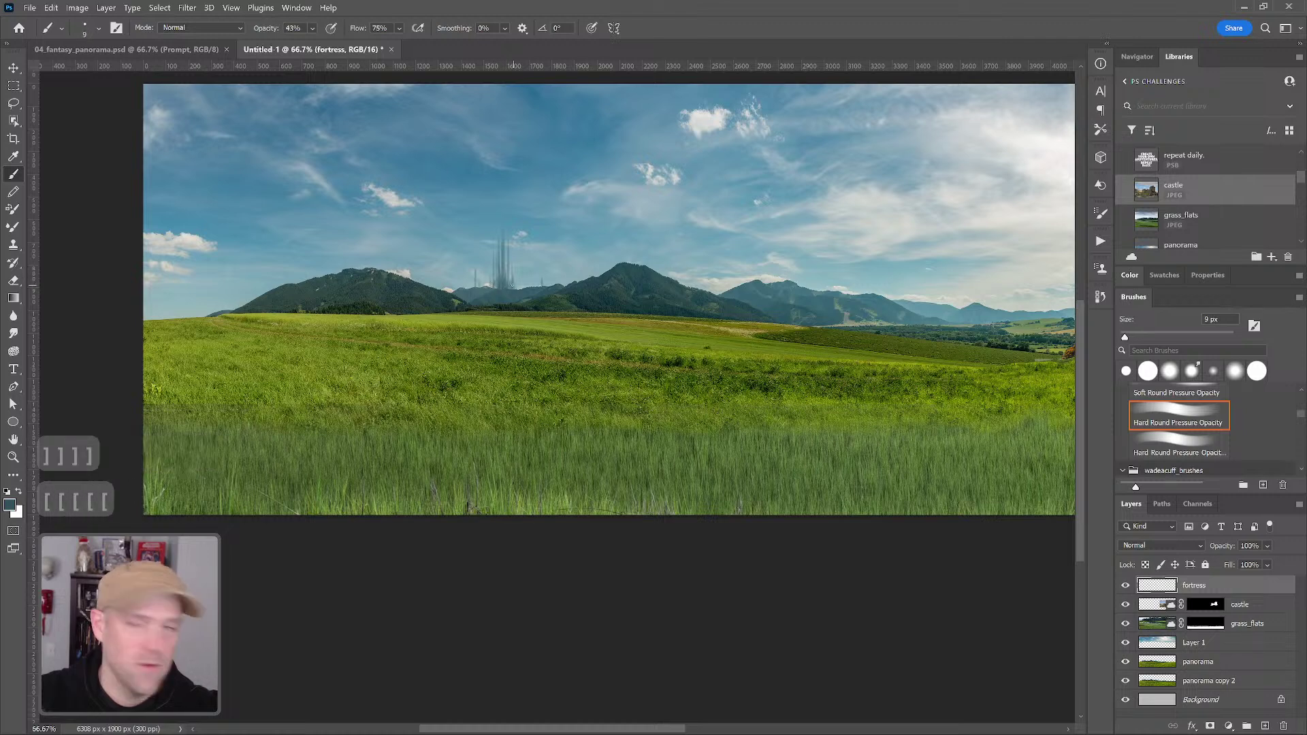
# Examine the whole panorama, comparing the distant fortress with the castle on the hill
pyautogui.press('z')
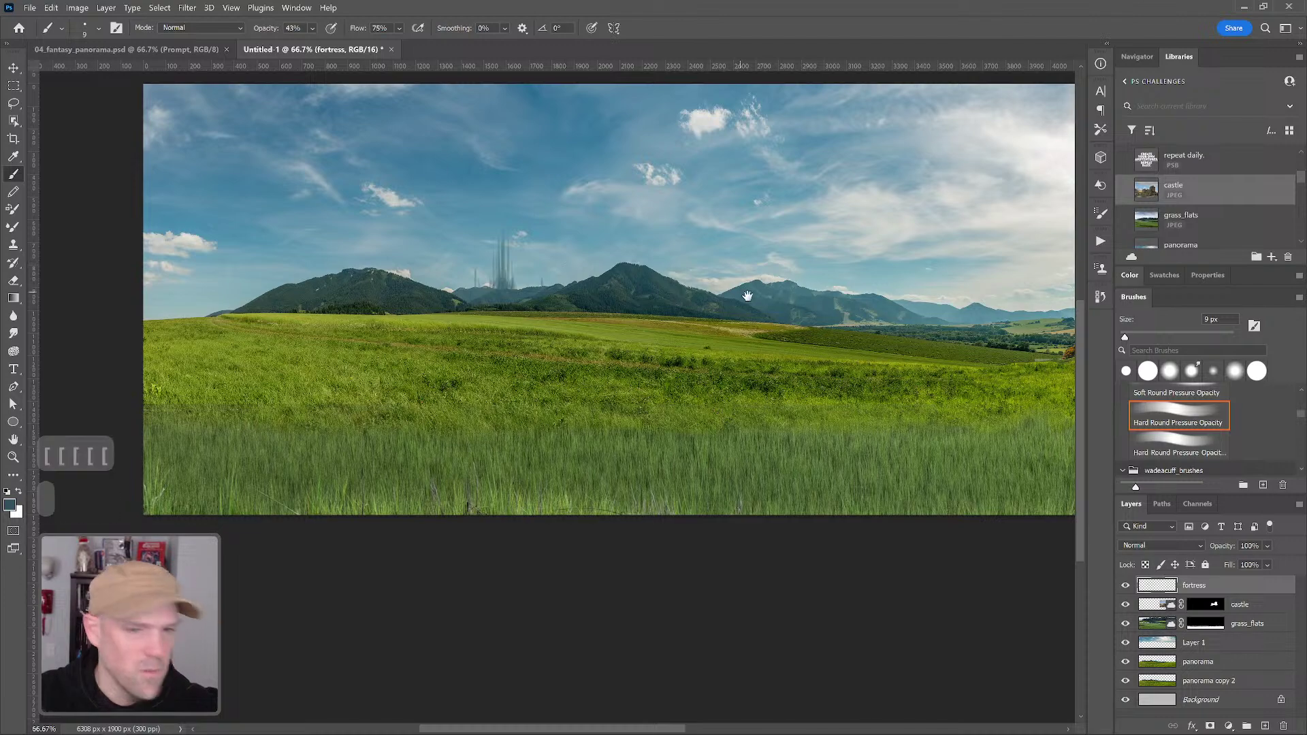
pyautogui.moveTo(753, 292); pyautogui.dragTo(599, 279)
pyautogui.keyDown('alt'); pyautogui.click(673, 324); pyautogui.keyUp('alt')
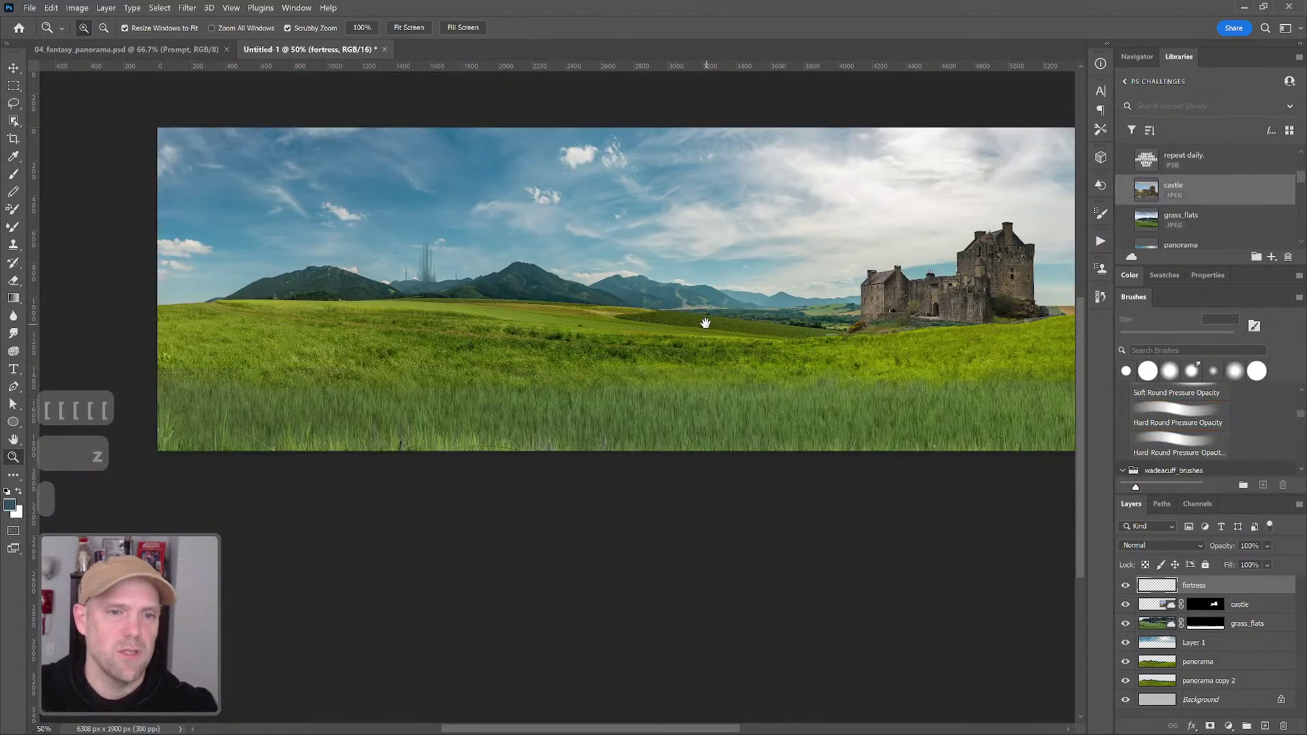
pyautogui.keyDown('alt'); pyautogui.click(687, 322); pyautogui.keyUp('alt')
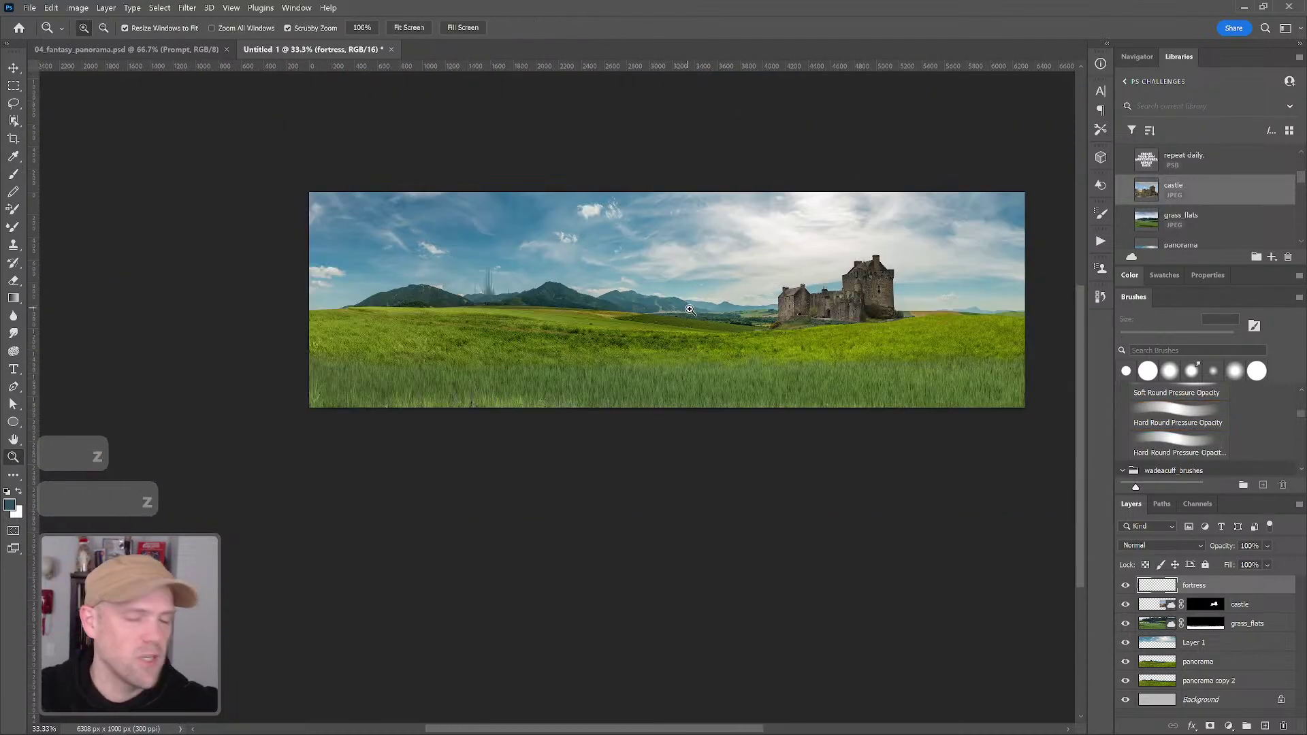
pyautogui.click(688, 320)
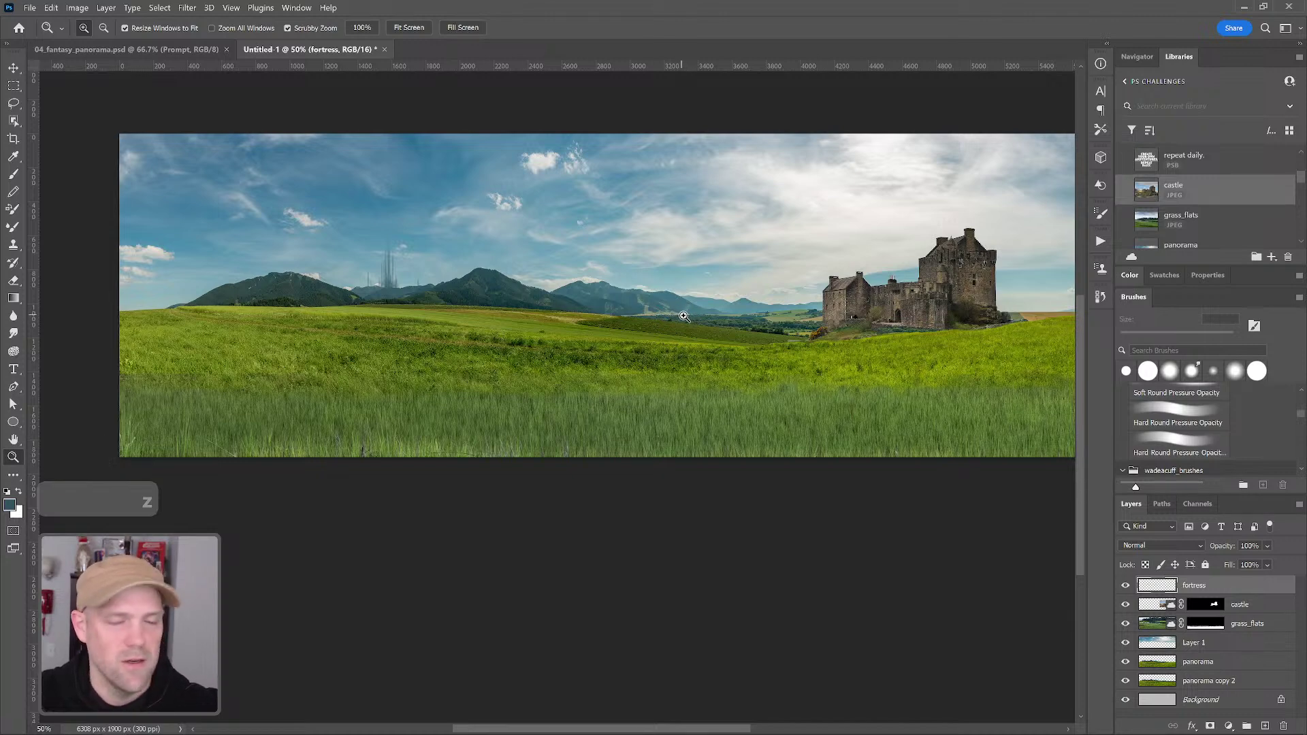
pyautogui.moveTo(769, 308)
pyautogui.mouseDown()
pyautogui.moveTo(688, 316)
pyautogui.moveTo(702, 314)
pyautogui.mouseUp()
pyautogui.press('b')
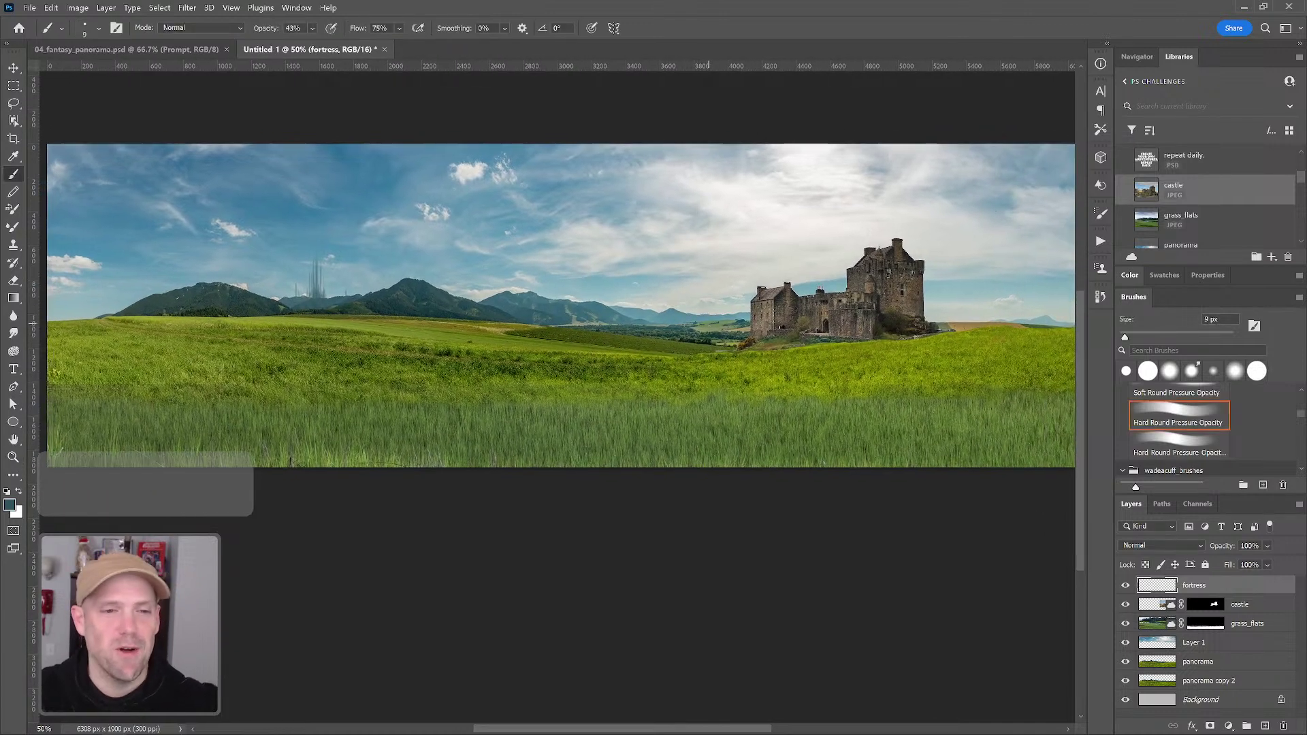
pyautogui.moveTo(891, 346); pyautogui.dragTo(831, 340)
pyautogui.moveTo(752, 341)
pyautogui.mouseDown()
pyautogui.moveTo(788, 337)
pyautogui.moveTo(772, 337)
pyautogui.mouseUp()
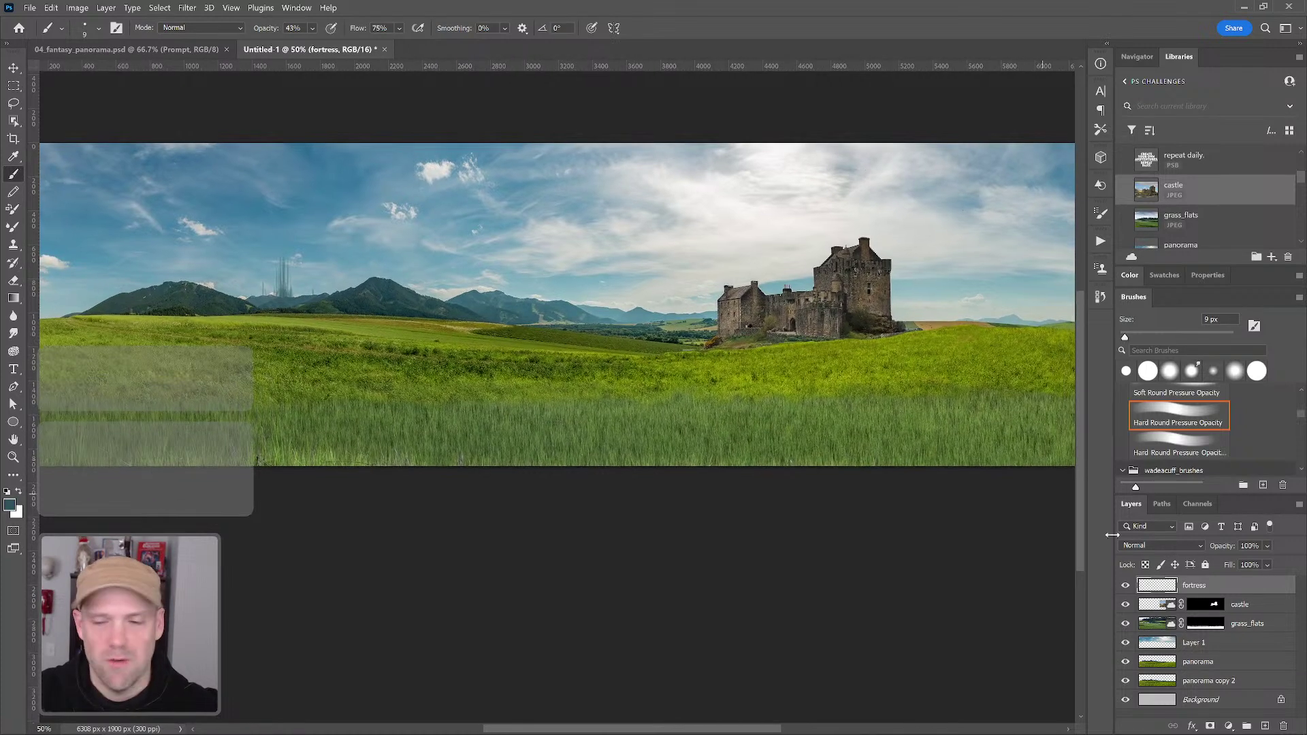
# Hide panorama copy 2, and duplicate the fortress through panorama layers into a hidden backup group directly above it
pyautogui.keyDown('shift'); pyautogui.click(1233, 645); pyautogui.keyUp('shift')
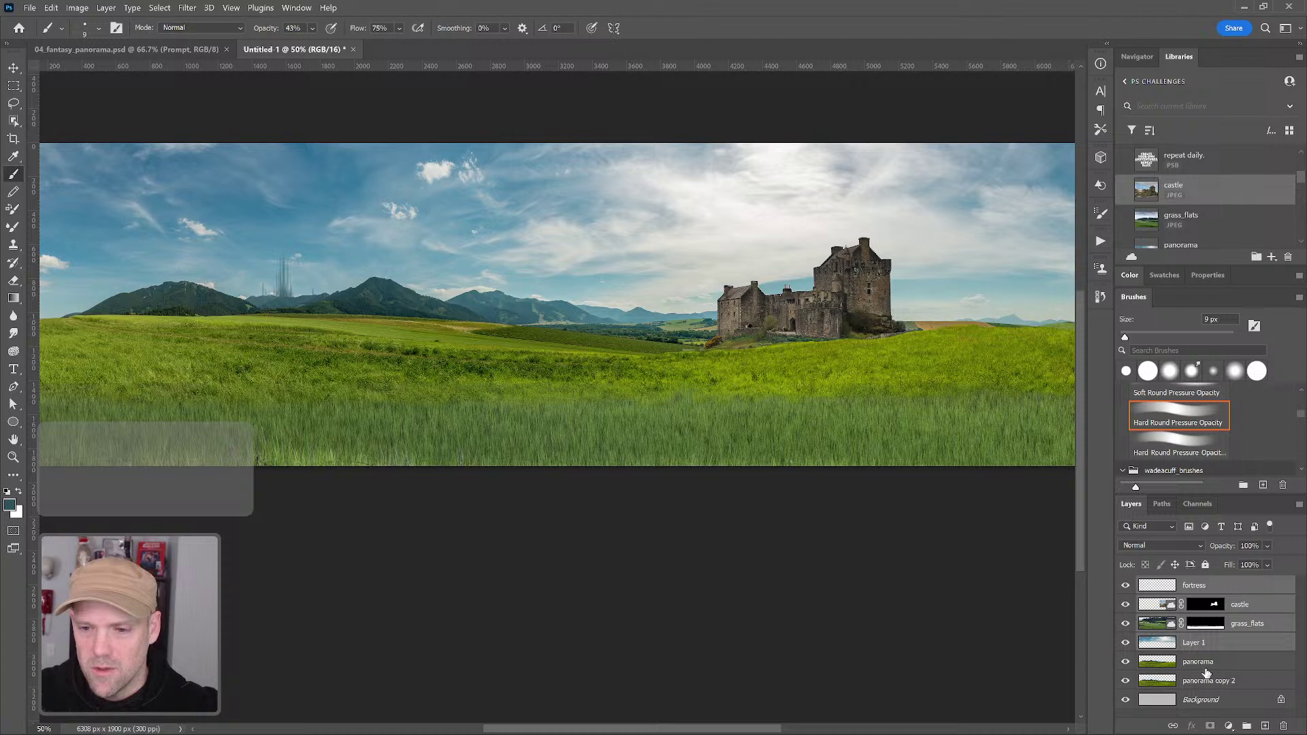
pyautogui.click(1207, 670)
pyautogui.click(1125, 680)
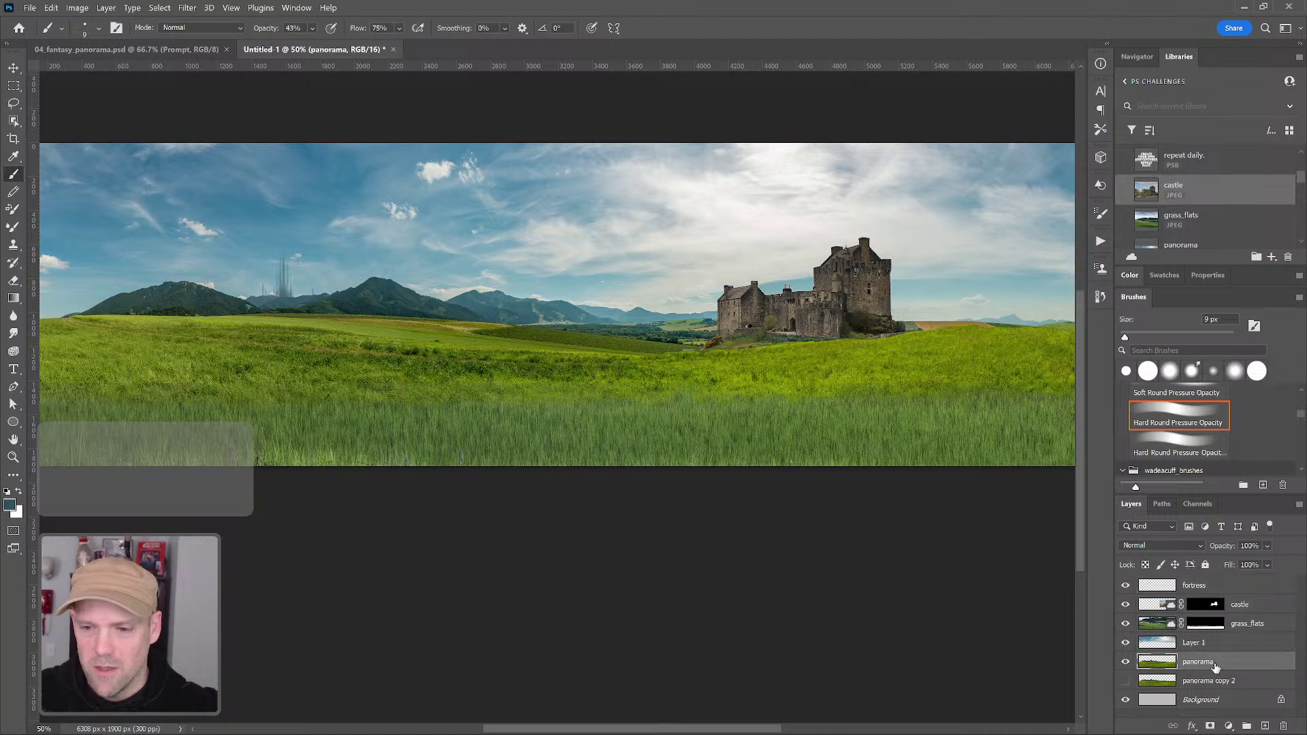
pyautogui.keyDown('shift'); pyautogui.click(1238, 593); pyautogui.keyUp('shift')
pyautogui.moveTo(1236, 623); pyautogui.dragTo(1214, 681)
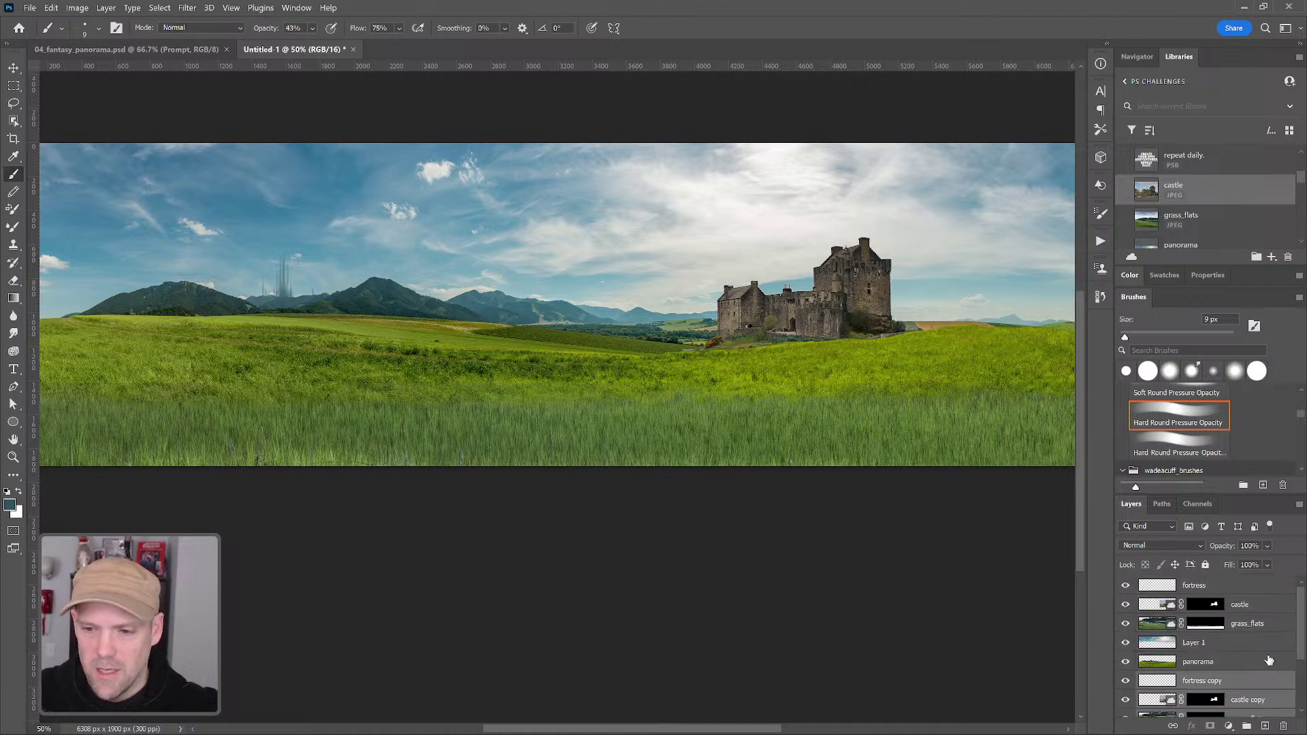
pyautogui.click(1246, 725)
pyautogui.moveTo(1125, 682); pyautogui.dragTo(1125, 697)
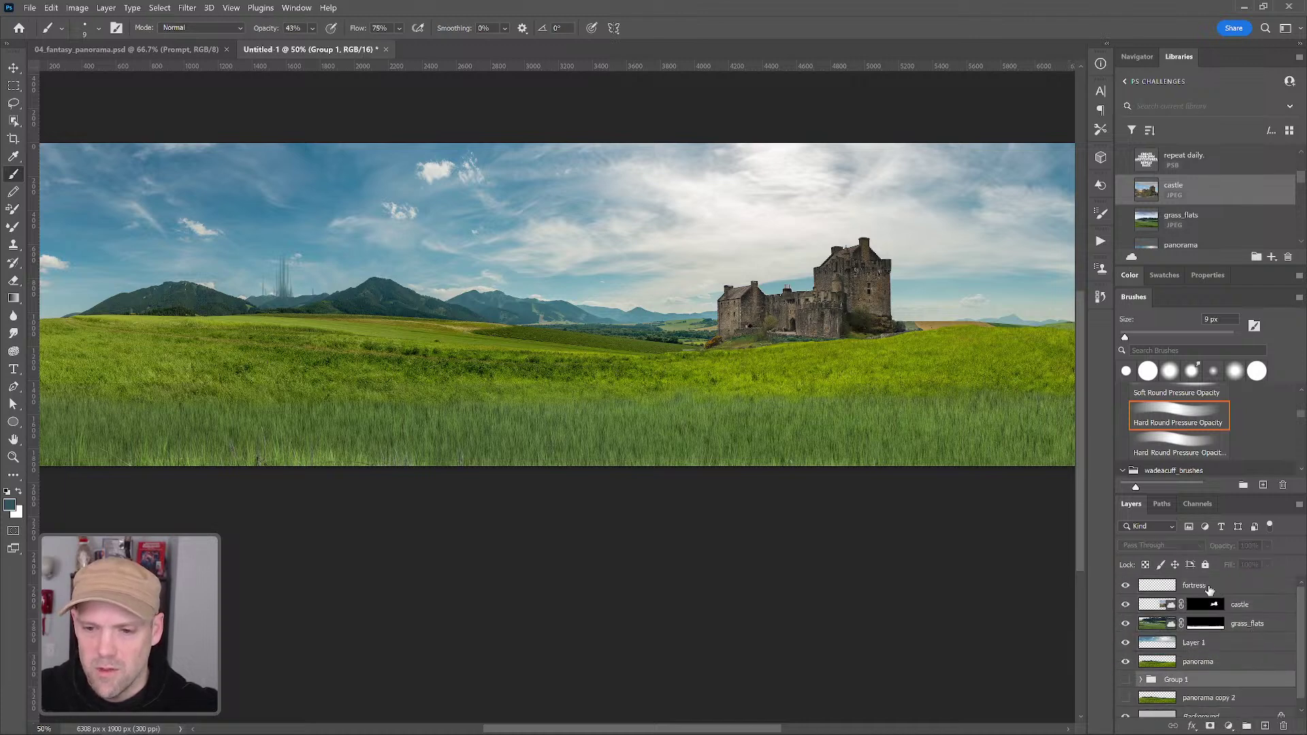
# Hide the sky layer, Layer 1, and move it into the hidden Group 1
pyautogui.click(1209, 666)
pyautogui.keyDown('shift'); pyautogui.click(1220, 588); pyautogui.keyUp('shift')
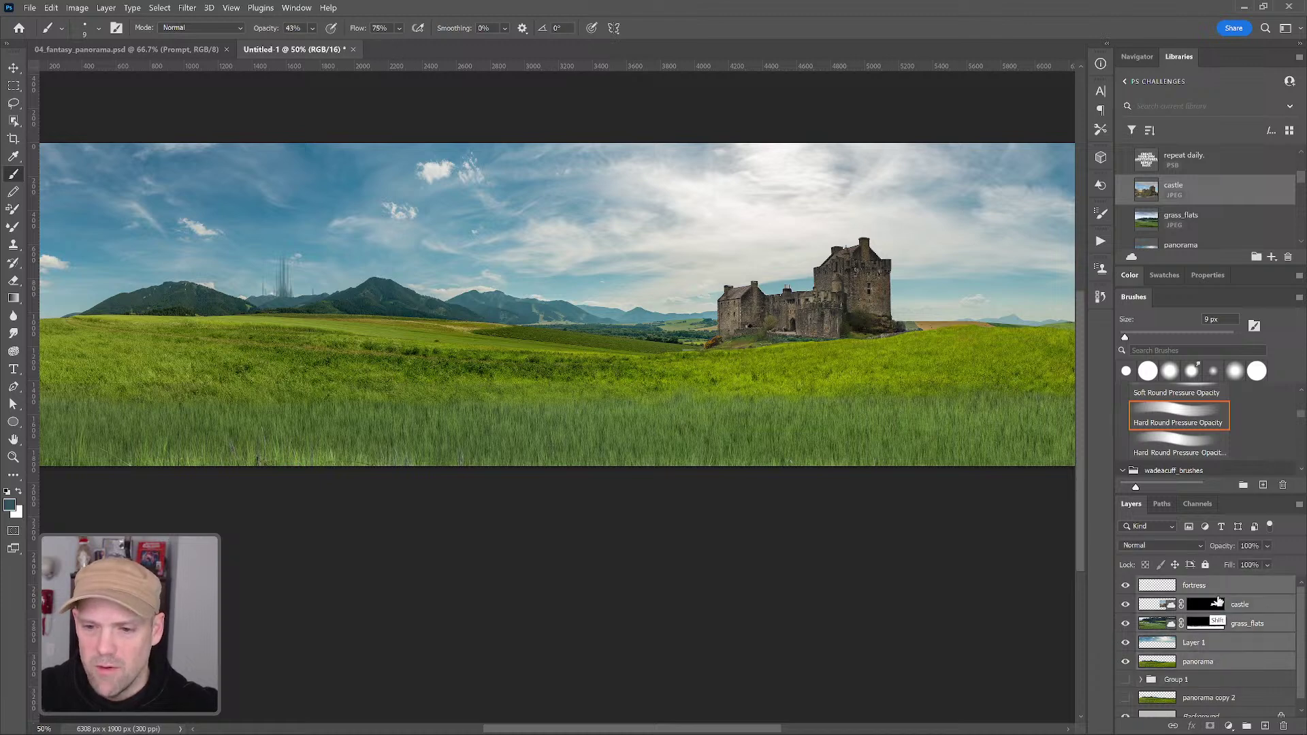
pyautogui.click(1220, 644)
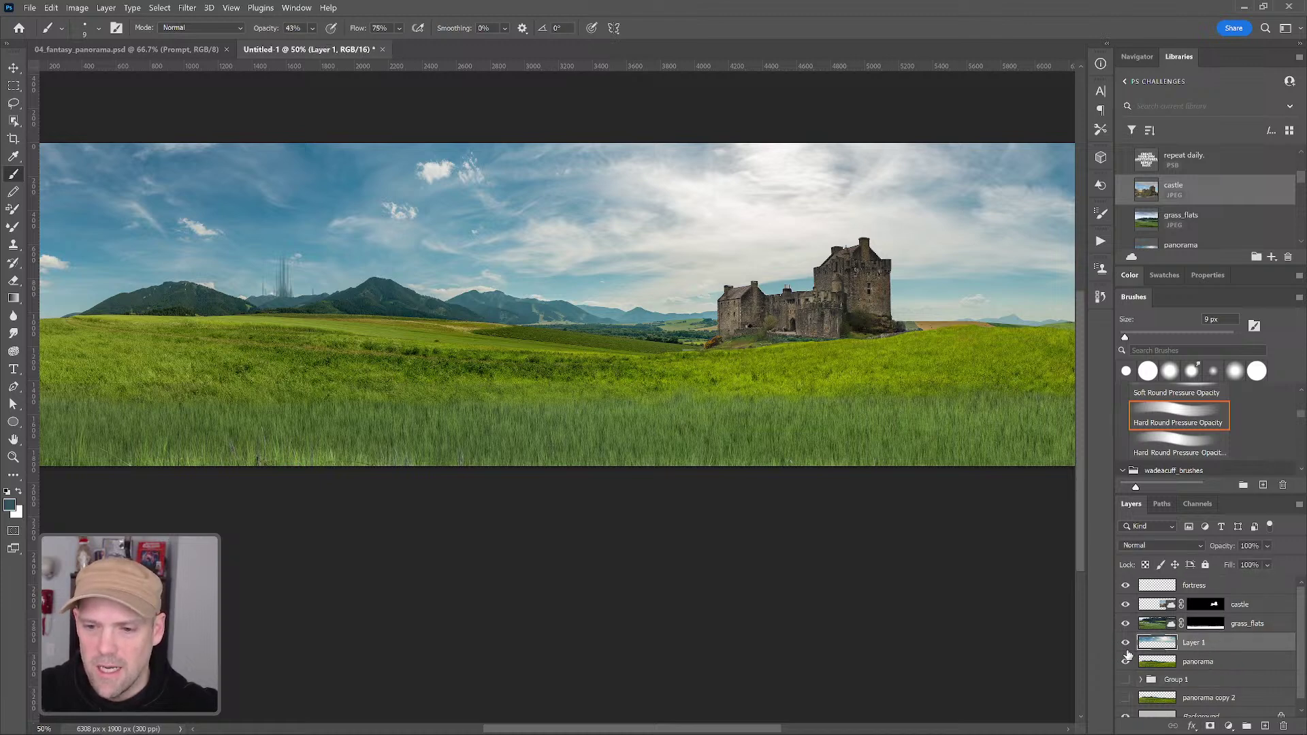
pyautogui.press('Delete')
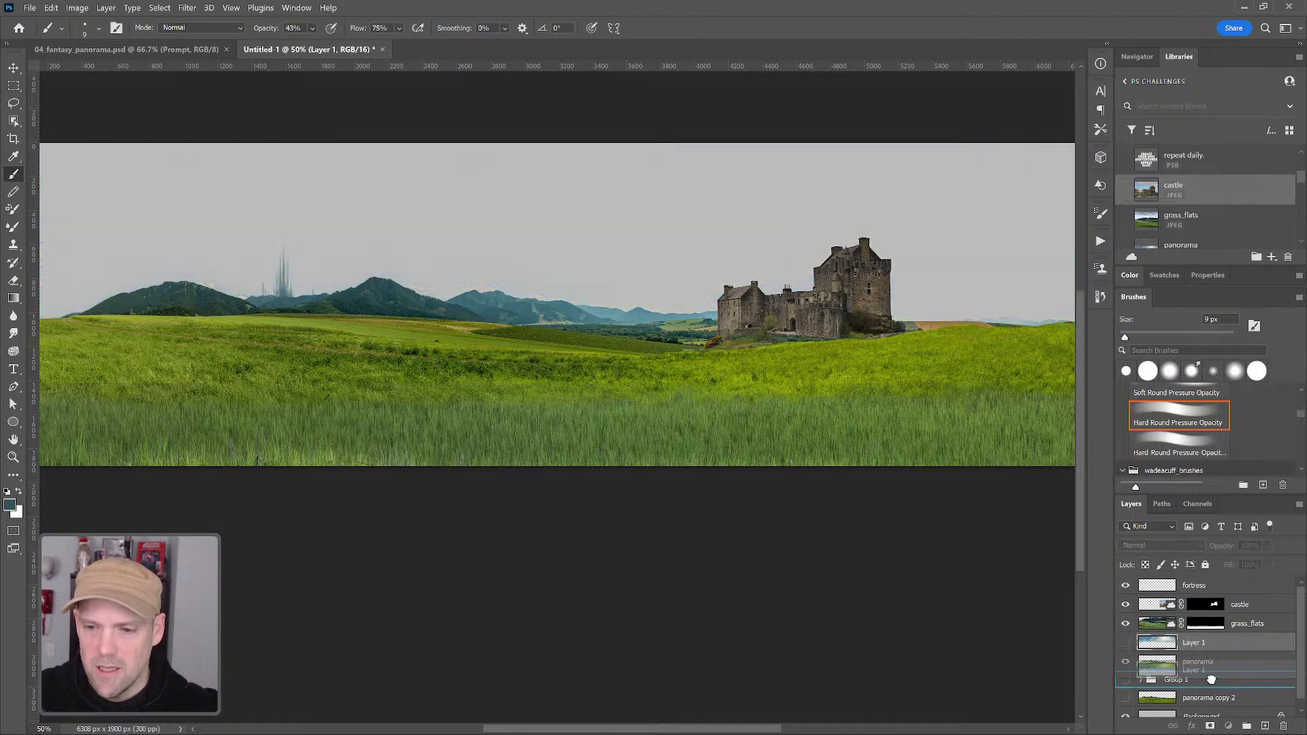
# Merge the fortress, castle, grass_flats and panorama layers into a single layer
pyautogui.click(1202, 643)
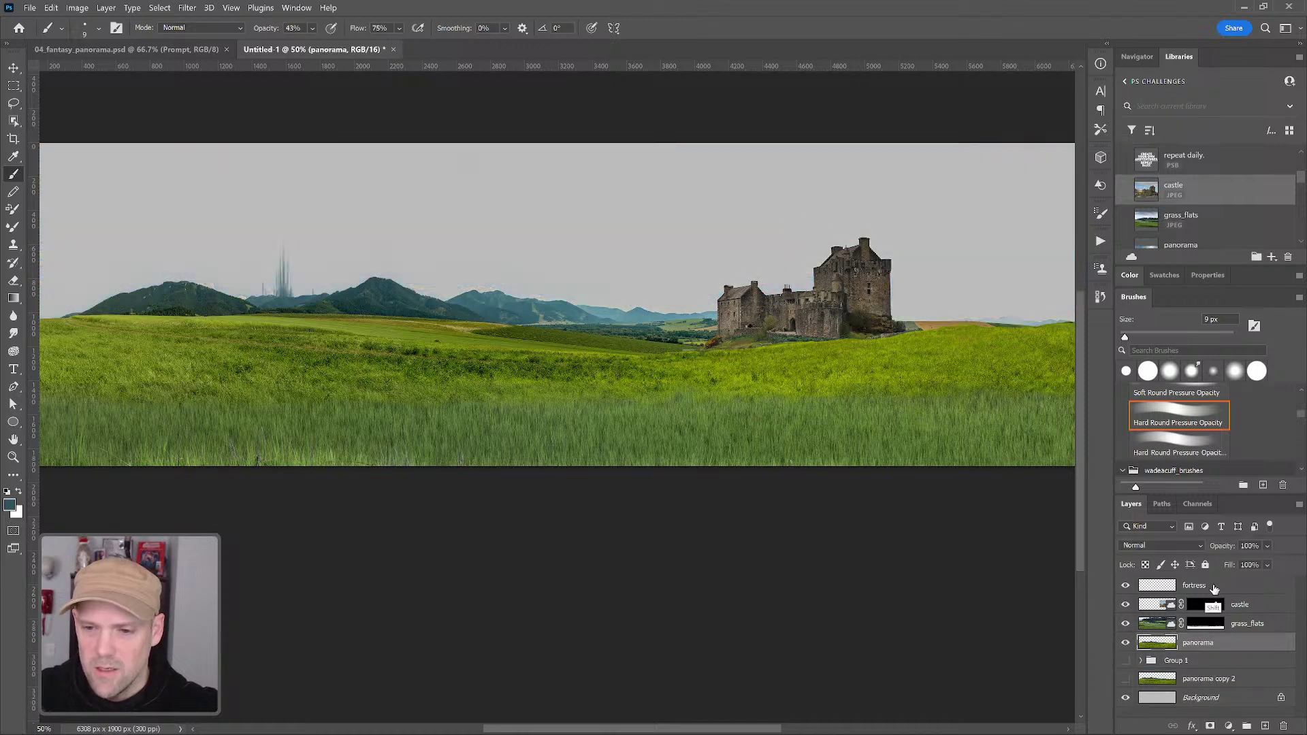
pyautogui.keyDown('shift'); pyautogui.click(1211, 586); pyautogui.keyUp('shift')
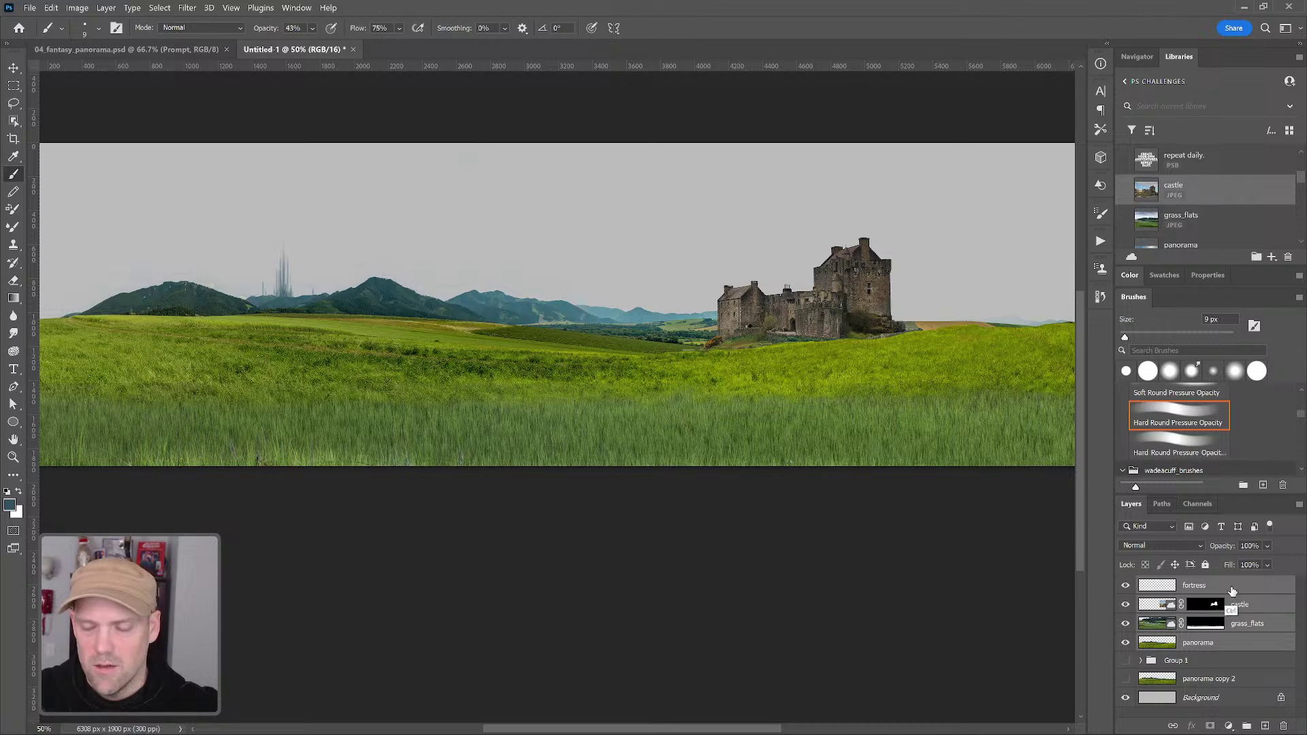
pyautogui.hotkey('ctrl', 'e')
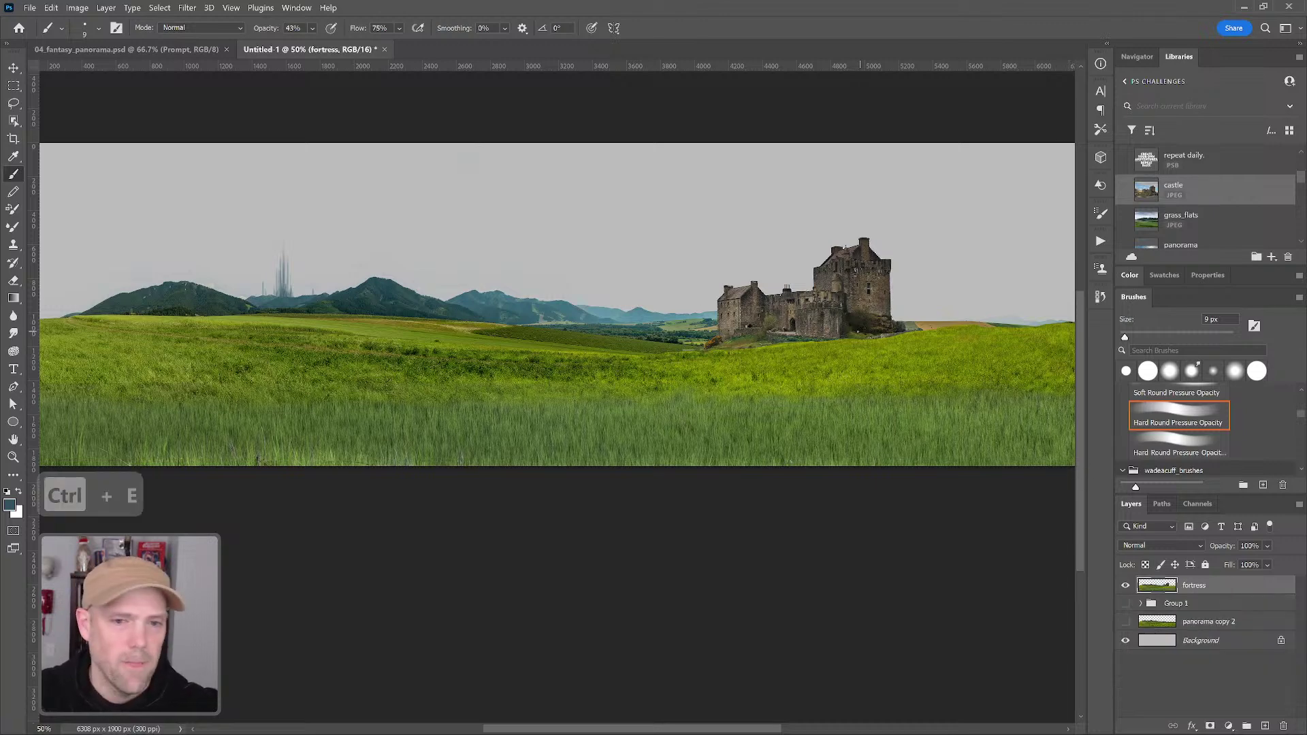
pyautogui.keyDown('alt'); pyautogui.click(628, 221); pyautogui.keyUp('alt')
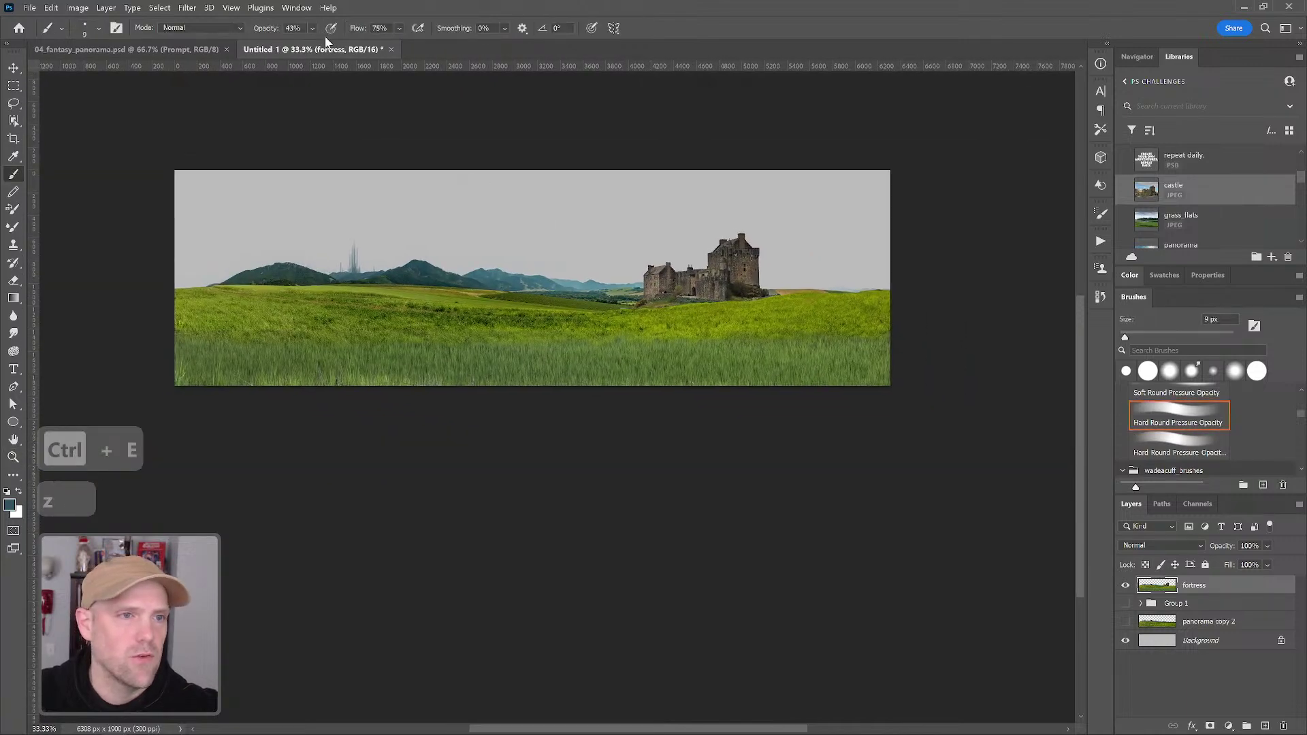
# Turn on Pattern Preview for the panorama, accepting the warning about pixel layers
pyautogui.click(232, 8)
pyautogui.click(276, 233)
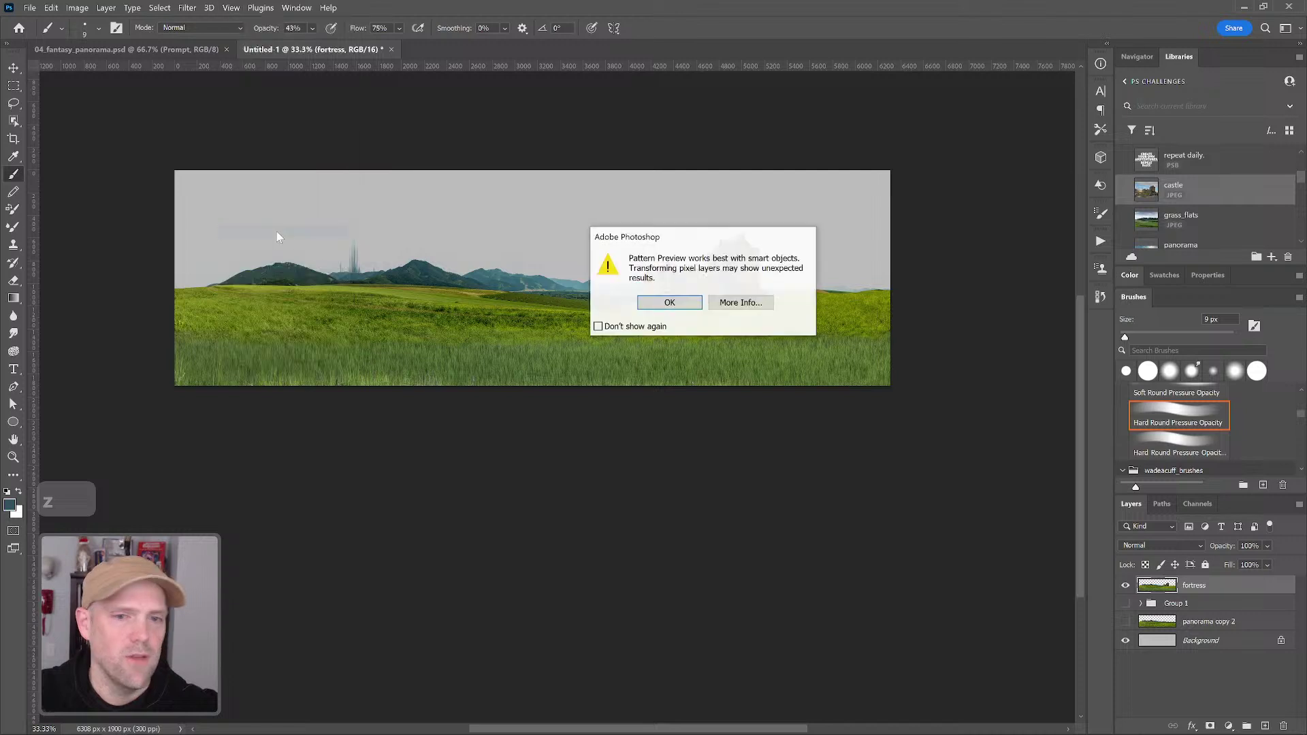
pyautogui.click(681, 302)
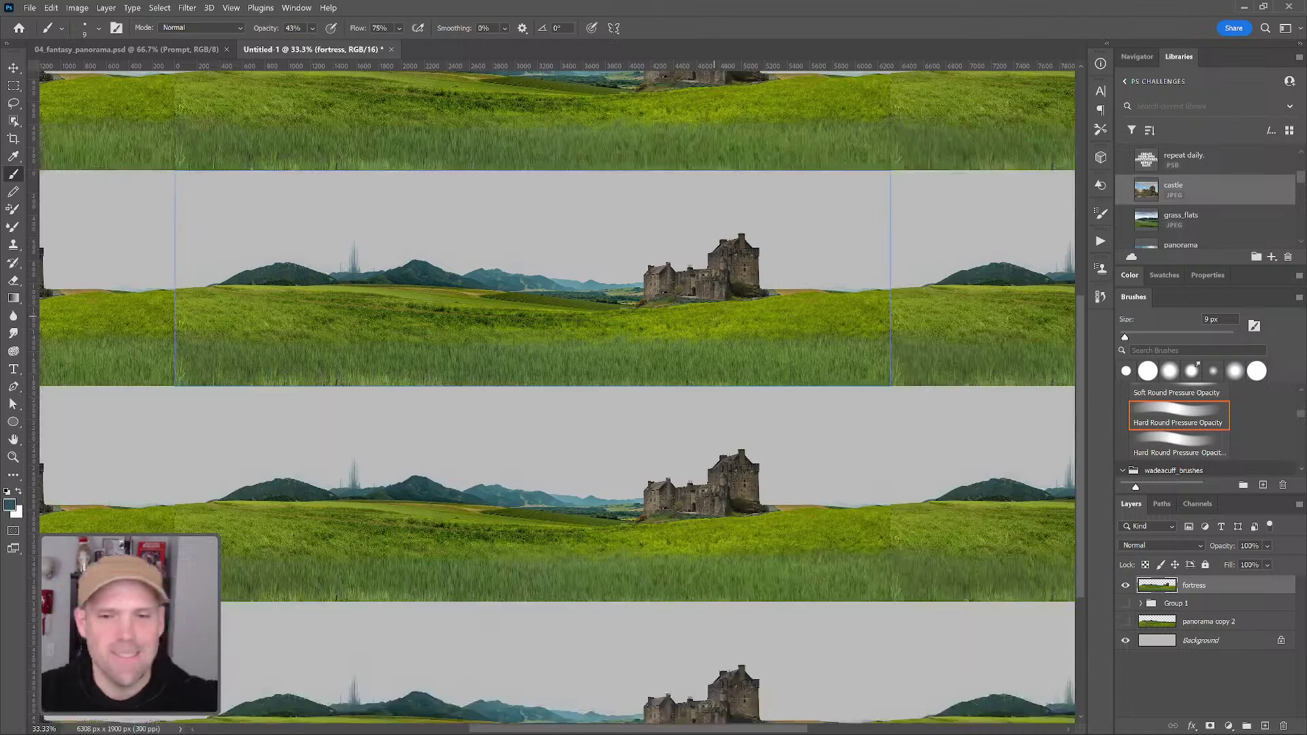
# Examine the seam between the repeating panorama tiles, checking the horizon, the yellow-green field and the foreground grass
pyautogui.moveTo(902, 310); pyautogui.dragTo(806, 302)
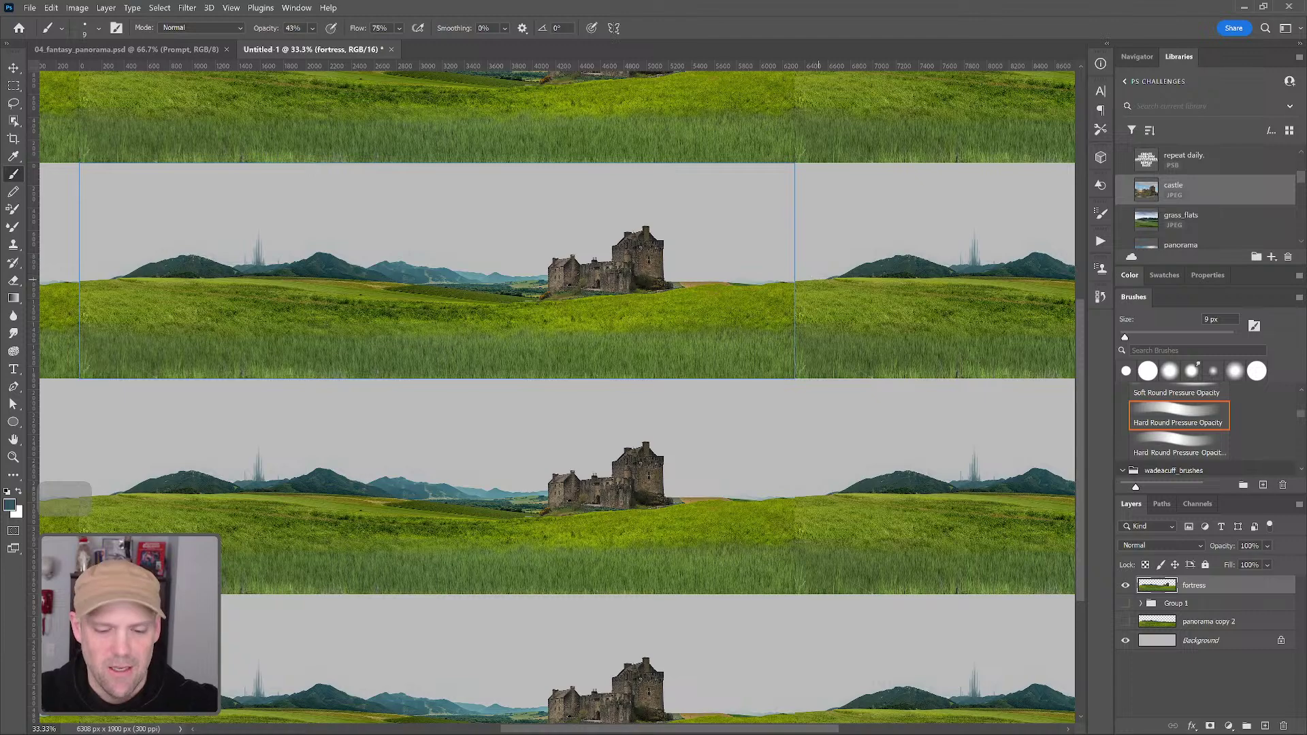
pyautogui.press('z')
pyautogui.press('z')
pyautogui.click(820, 278)
pyautogui.moveTo(820, 278); pyautogui.dragTo(774, 287)
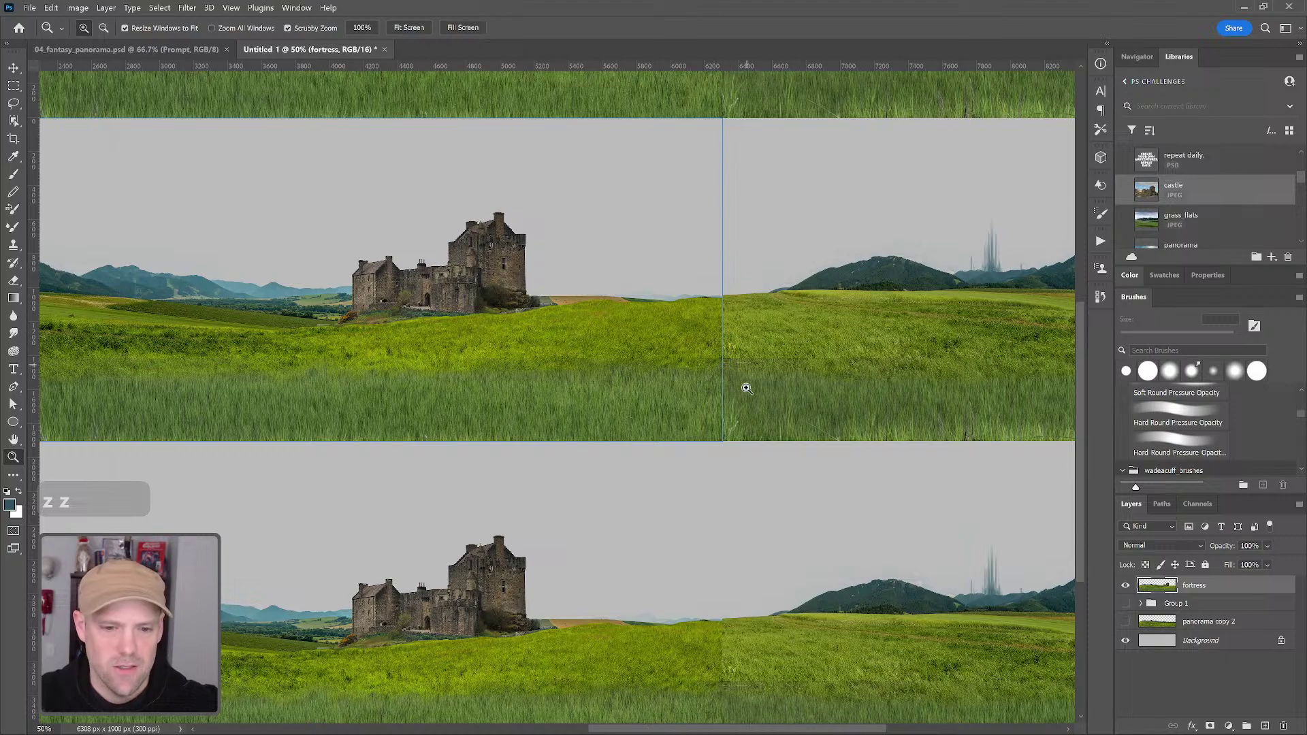
pyautogui.scroll(-3, 706, 508)
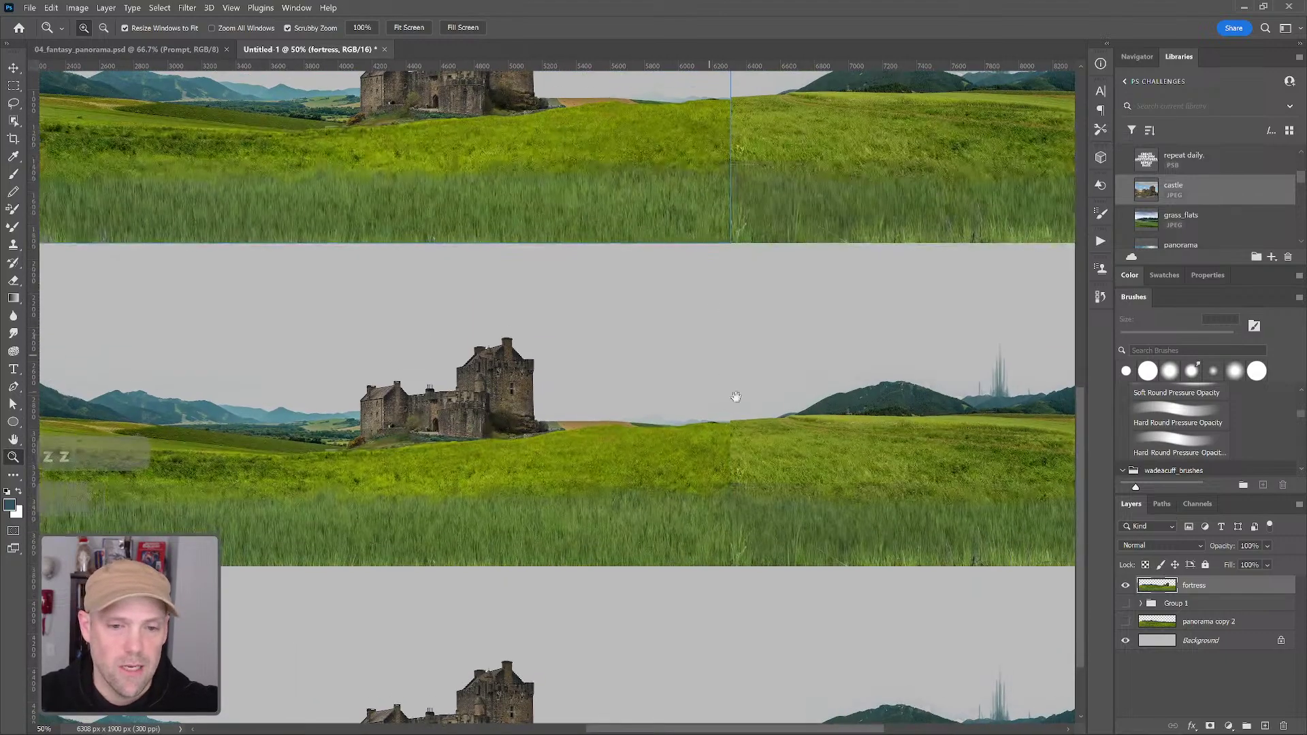
pyautogui.moveTo(732, 399); pyautogui.dragTo(768, 421)
pyautogui.hotkey('ctrl', '1')
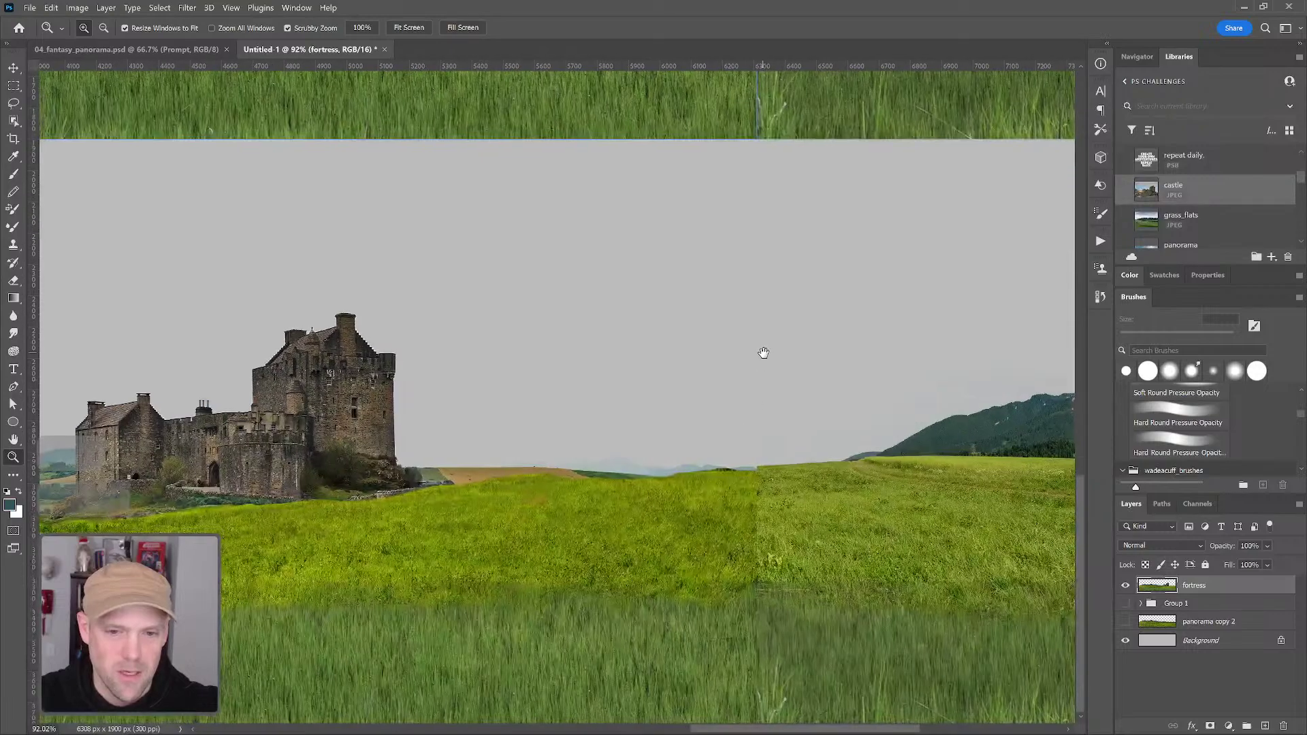
pyautogui.scroll(5, 758, 496)
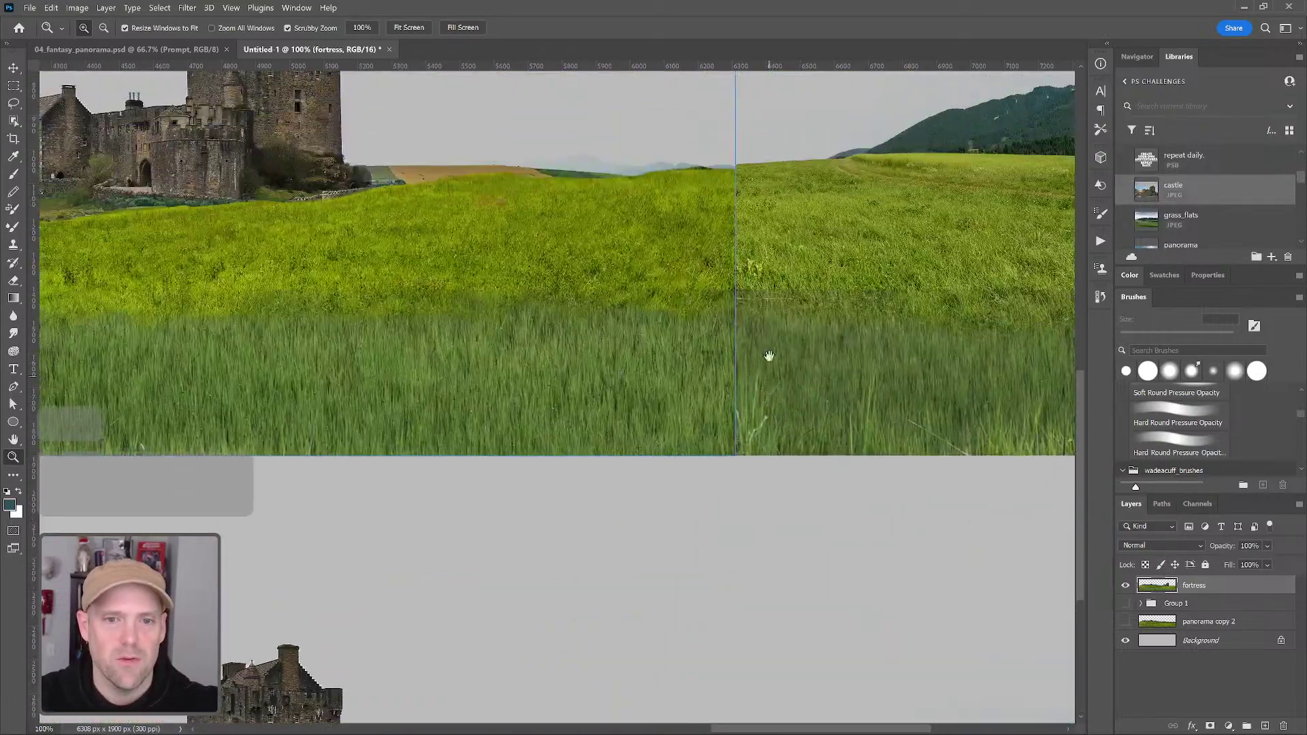
pyautogui.scroll(-3, 764, 292)
pyautogui.scroll(2, 755, 281)
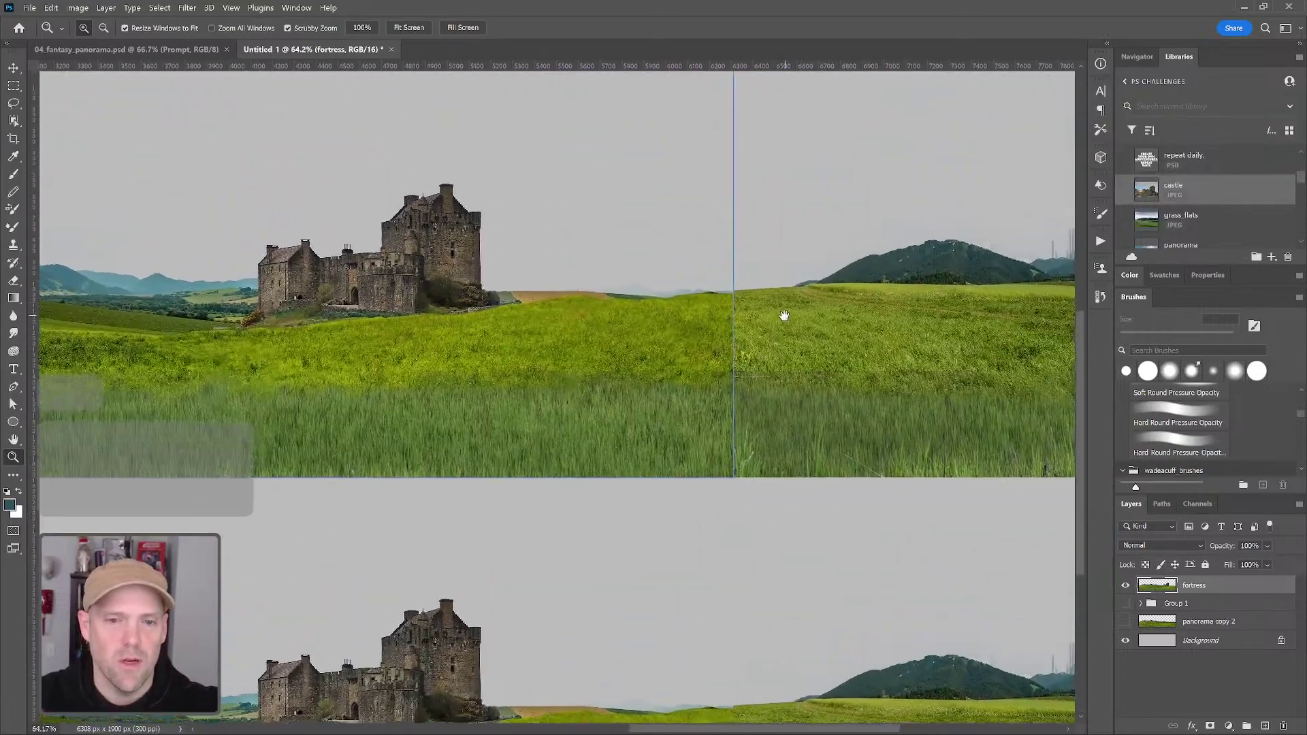
# Hide the extras so the blue tile boundary does not cover the seam
pyautogui.hotkey('ctrl', 'h')
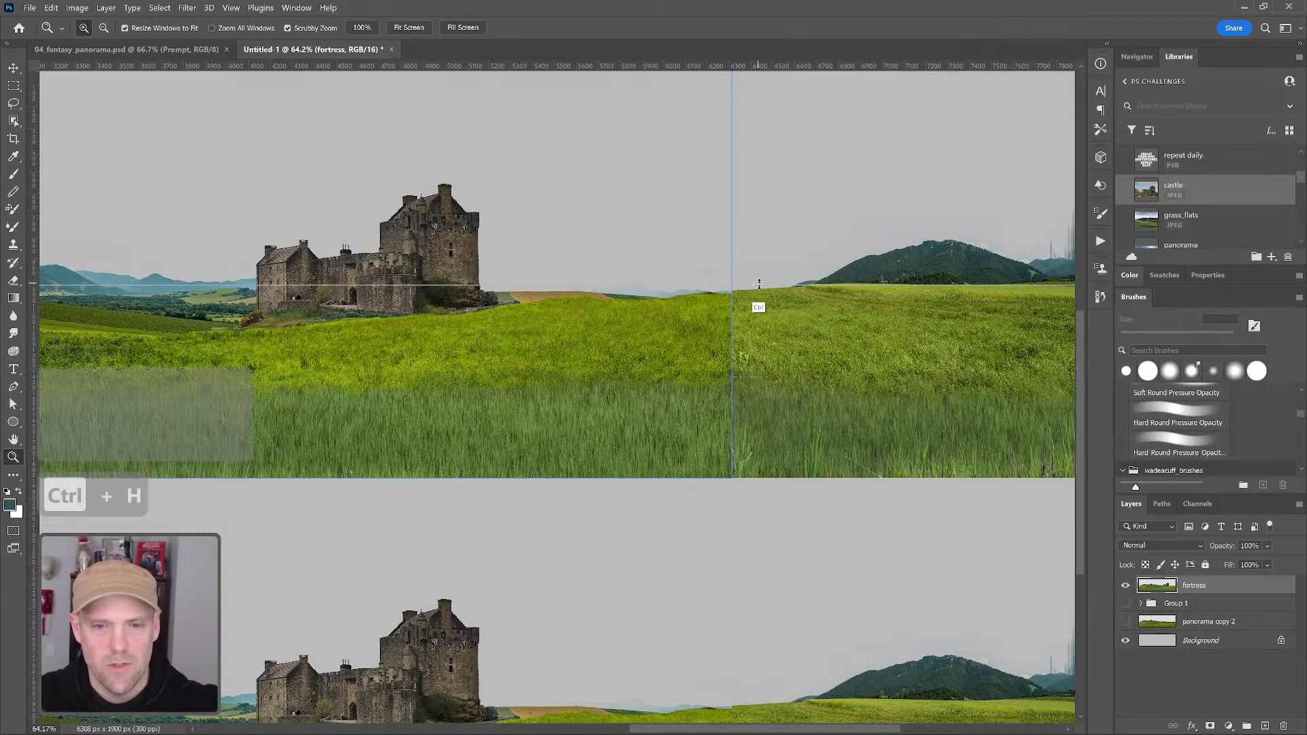
pyautogui.hotkey('ctrl', 'h')
pyautogui.press('z')
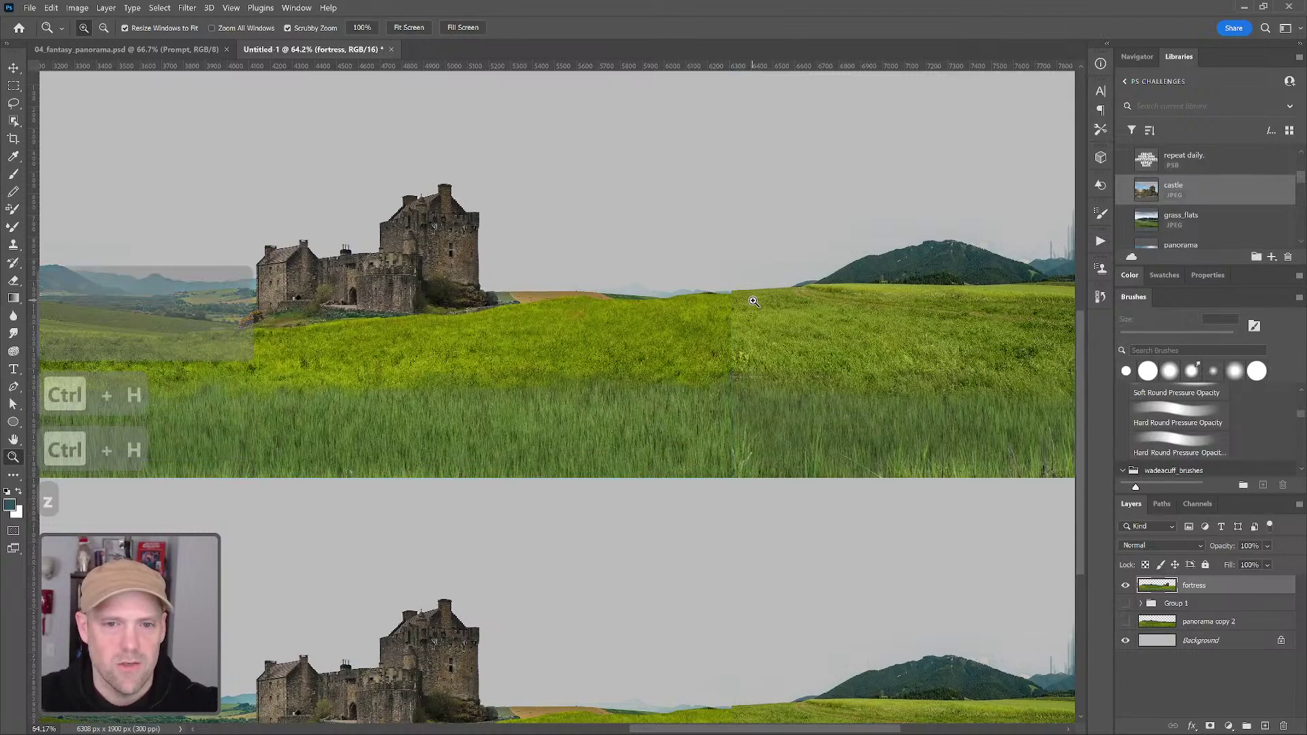
pyautogui.click(749, 303)
# Set the Brush tool to 35 px and sample the grass green at the top of the seam
pyautogui.press('b')
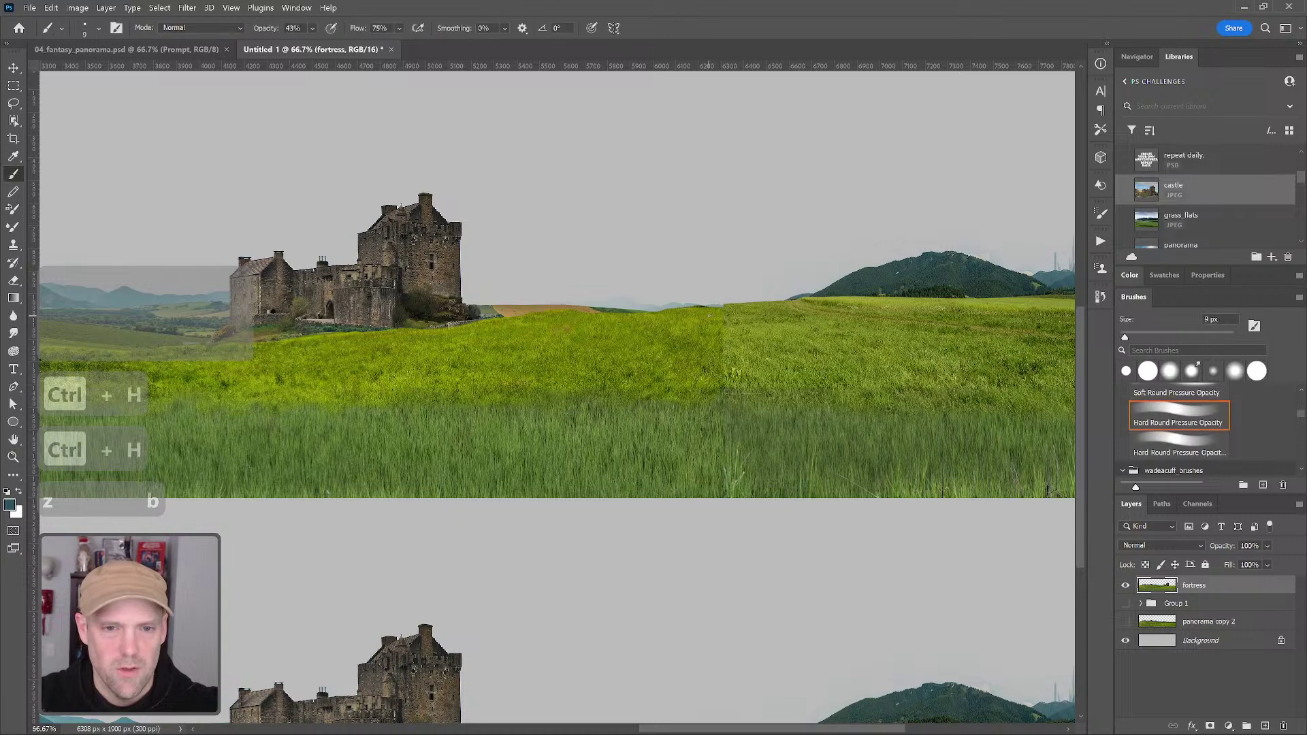
pyautogui.press(']')
pyautogui.press(']')
pyautogui.press(']')
pyautogui.press(']')
pyautogui.press(']')
pyautogui.press(']')
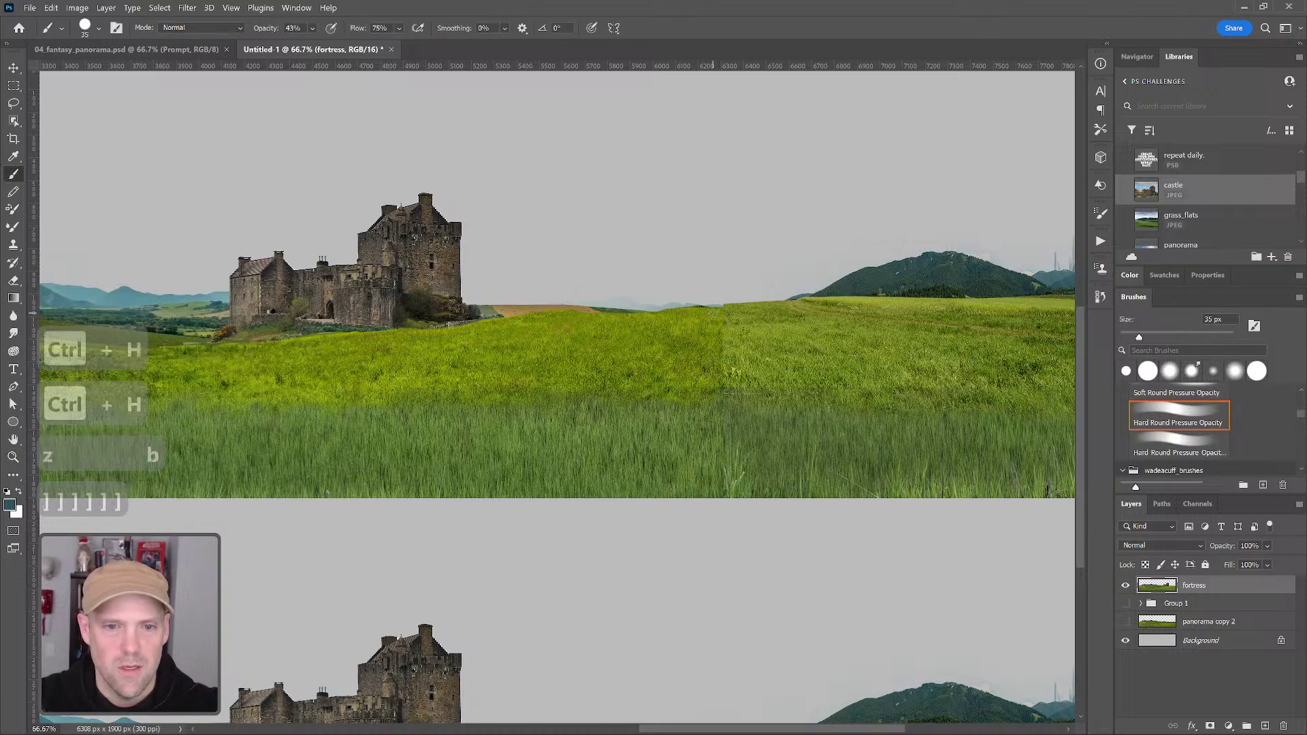
pyautogui.keyDown('alt'); pyautogui.click(722, 308); pyautogui.keyUp('alt')
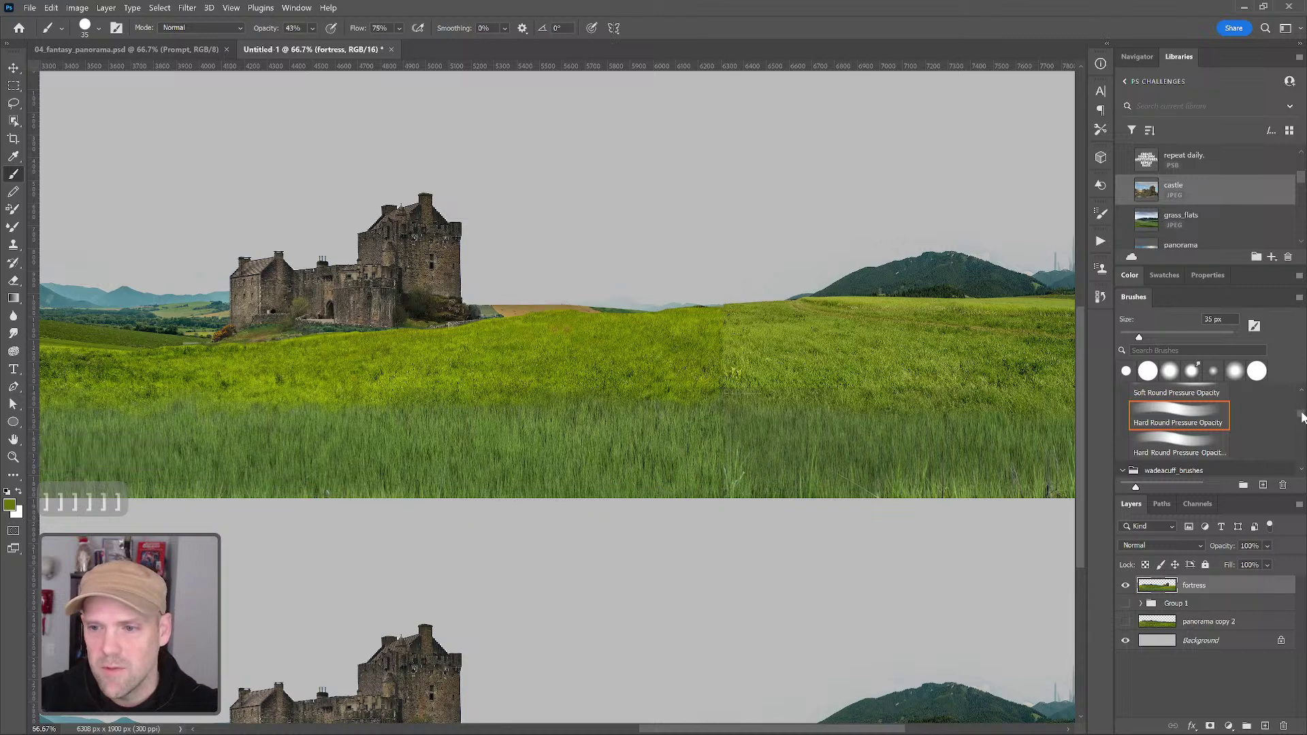
# Choose the Hard Round Pressure Size brush preset and check its Shape Dynamics settings
pyautogui.scroll(5, 1303, 412)
pyautogui.scroll(2, 1303, 412)
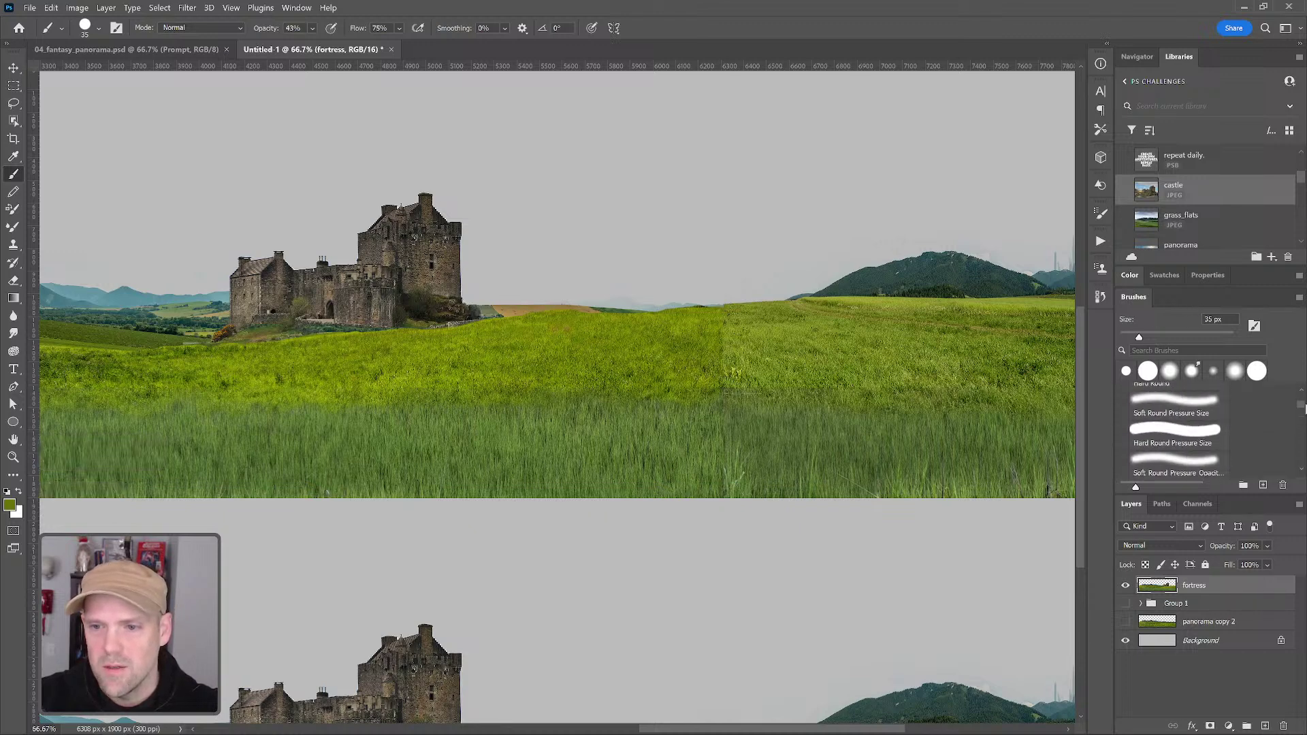
pyautogui.click(1179, 439)
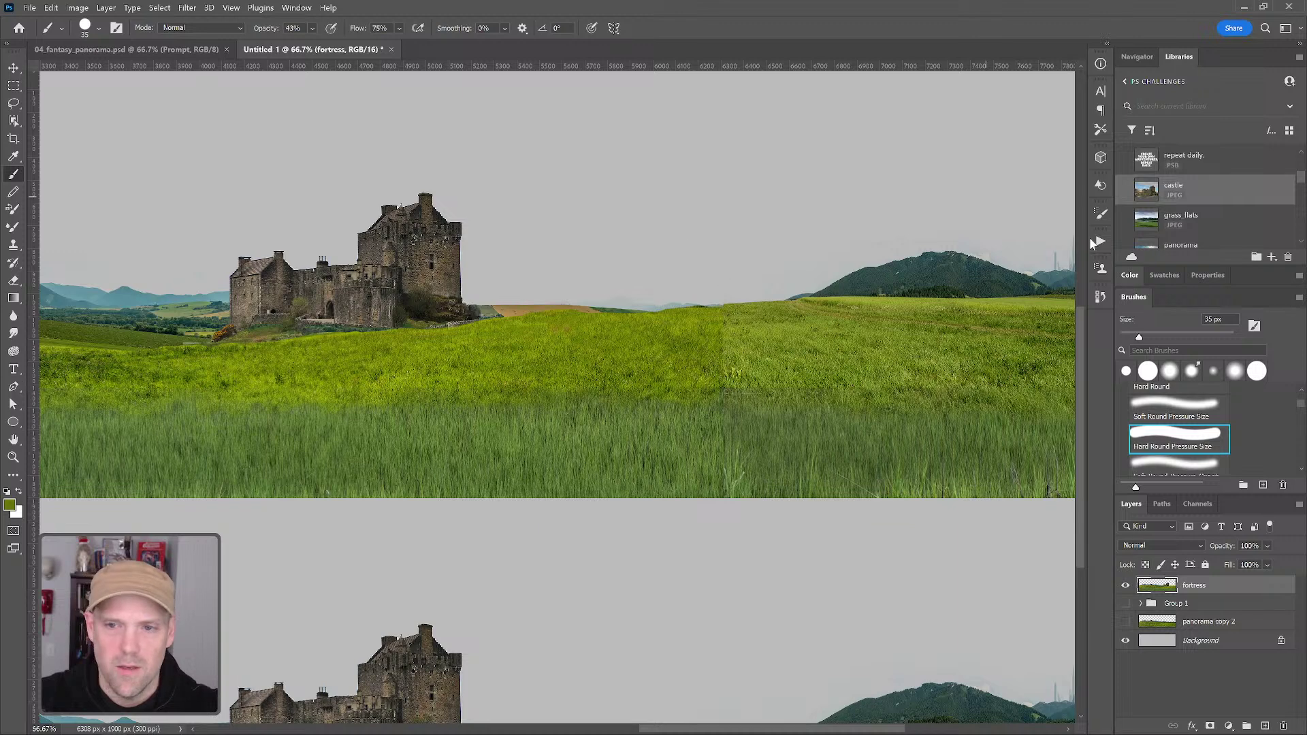
pyautogui.click(1098, 213)
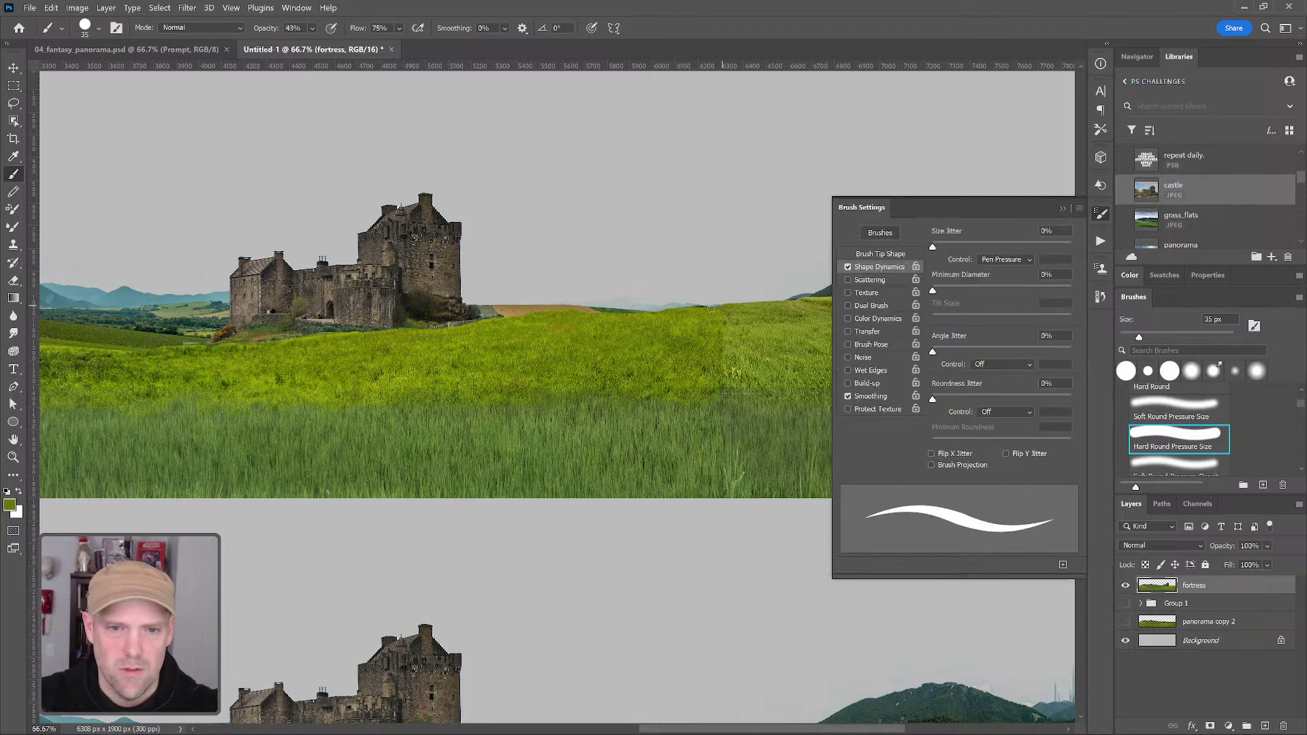
pyautogui.click(1063, 208)
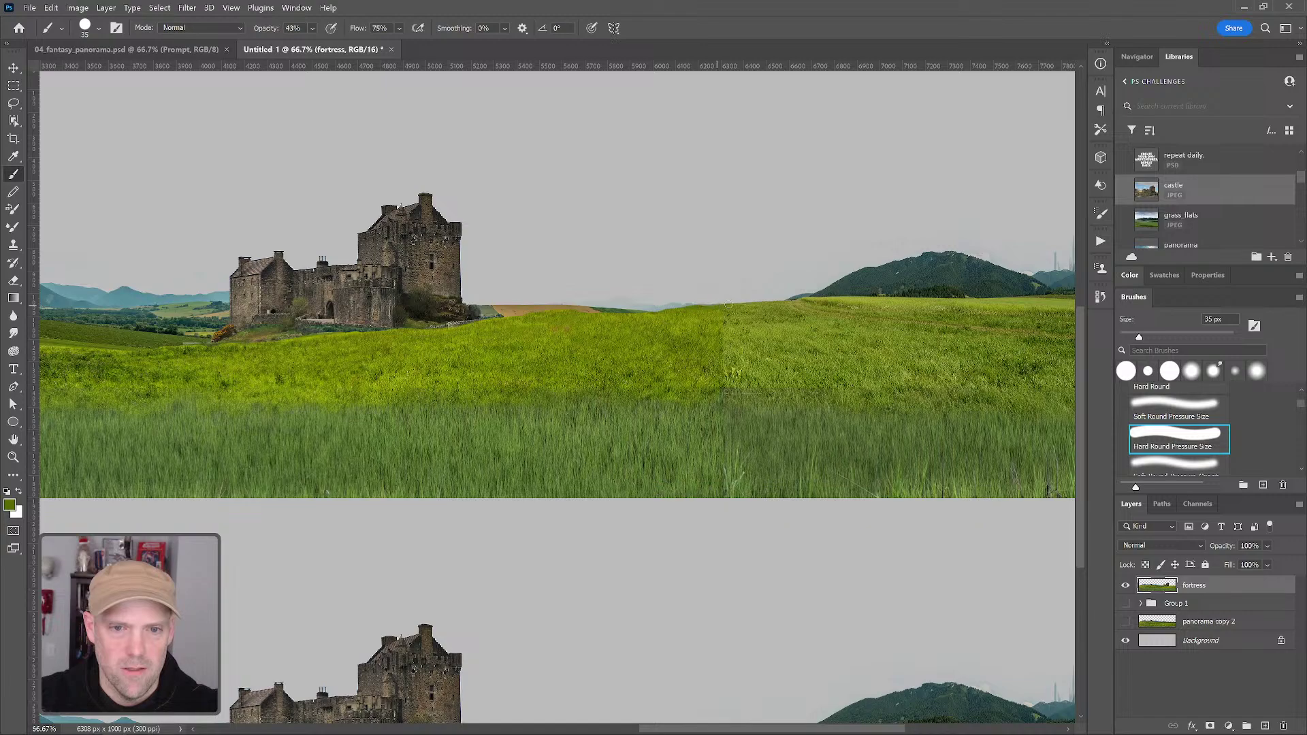
# Clone grass from the castle side over the tile seam using a 150 px Clone Stamp
pyautogui.moveTo(787, 308)
pyautogui.mouseDown()
pyautogui.moveTo(700, 300)
pyautogui.moveTo(776, 307)
pyautogui.mouseUp()
pyautogui.press('z')
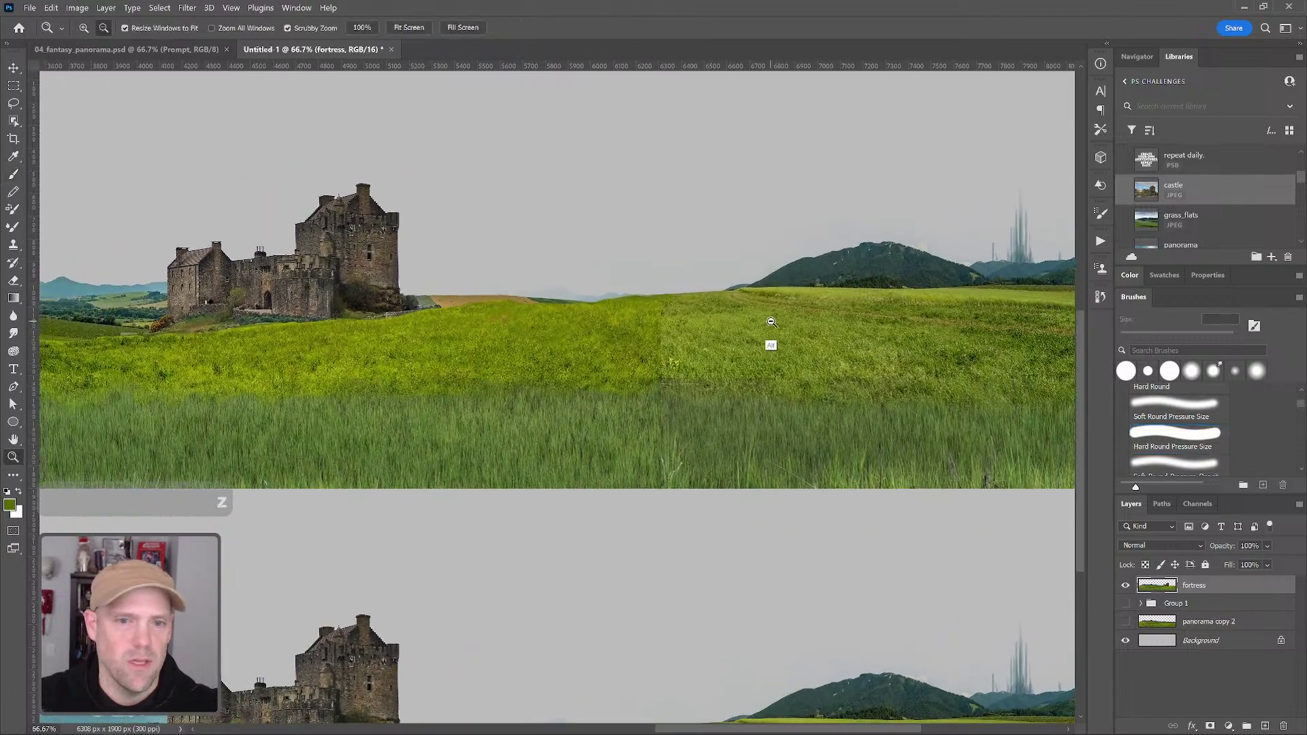
pyautogui.keyDown('alt'); pyautogui.click(716, 338); pyautogui.keyUp('alt')
pyautogui.moveTo(716, 338)
pyautogui.mouseDown()
pyautogui.moveTo(786, 320)
pyautogui.moveTo(953, 315)
pyautogui.moveTo(701, 328)
pyautogui.mouseUp()
pyautogui.press('z')
pyautogui.click(701, 319)
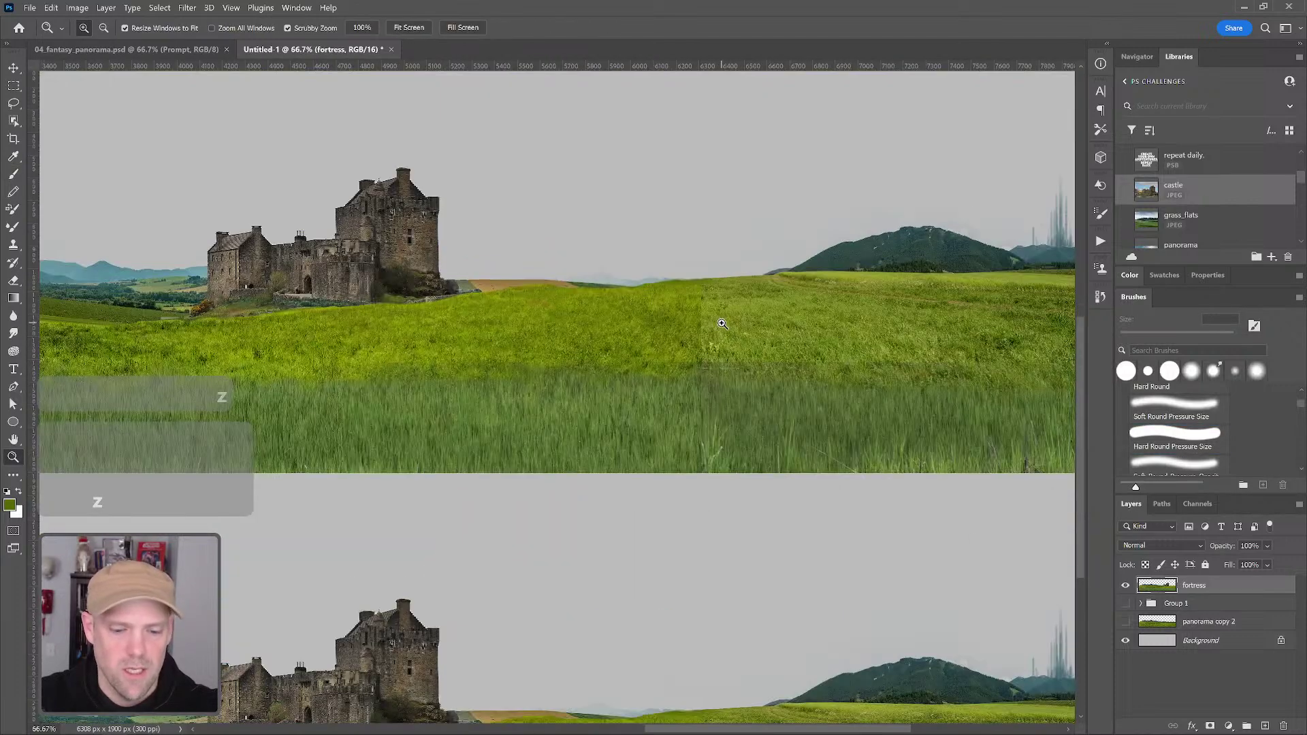
pyautogui.press('s')
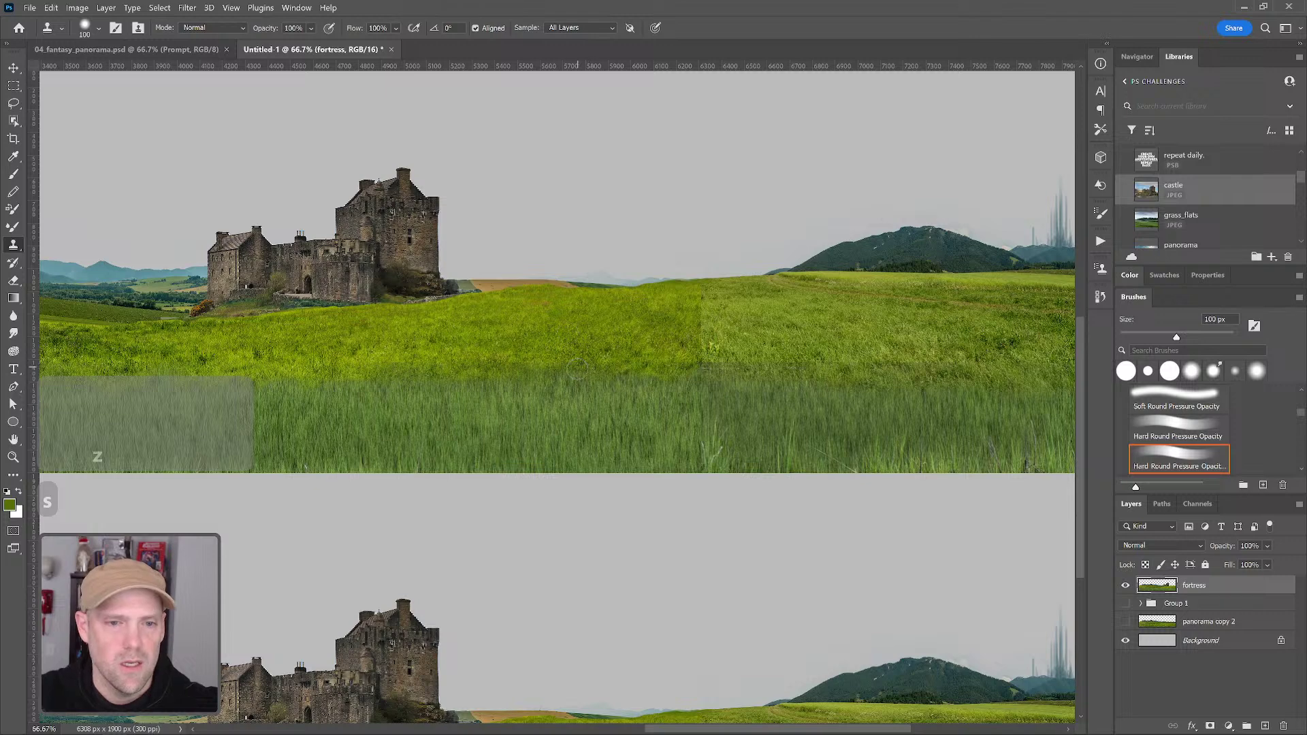
pyautogui.press(']')
pyautogui.press(']')
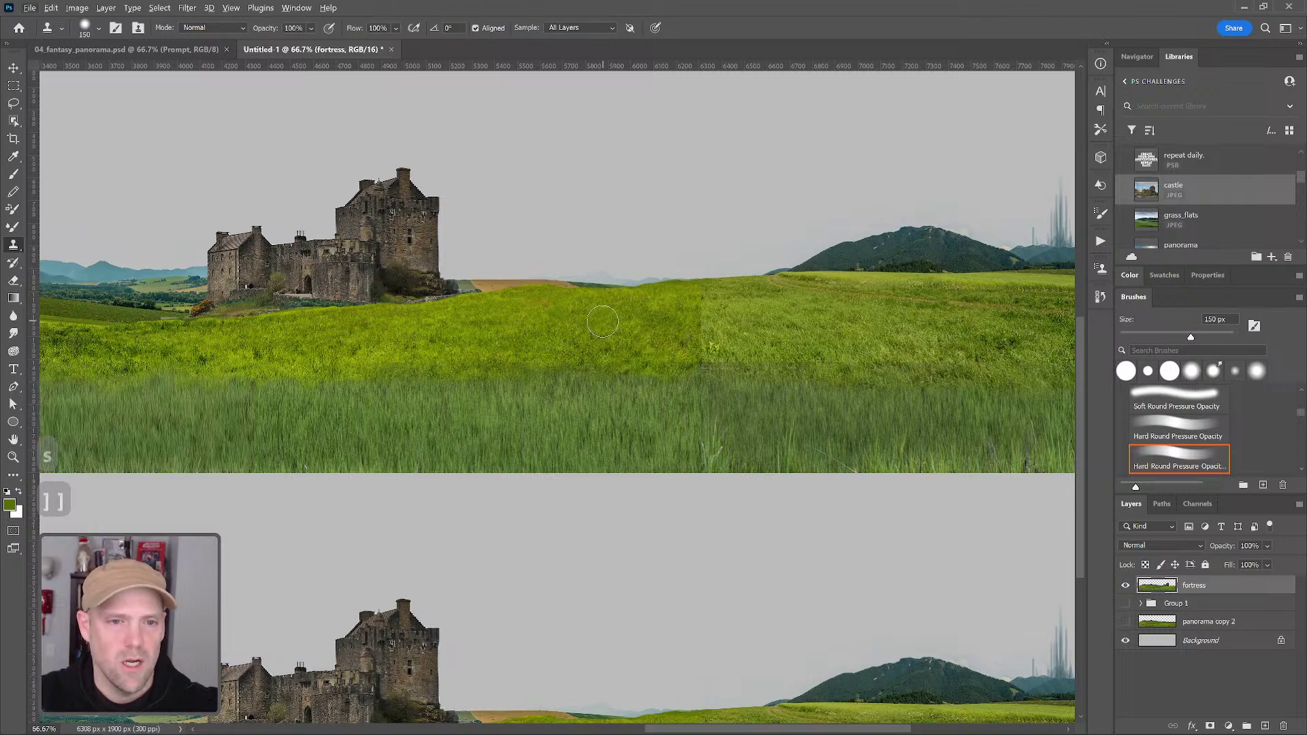
pyautogui.press('alt')
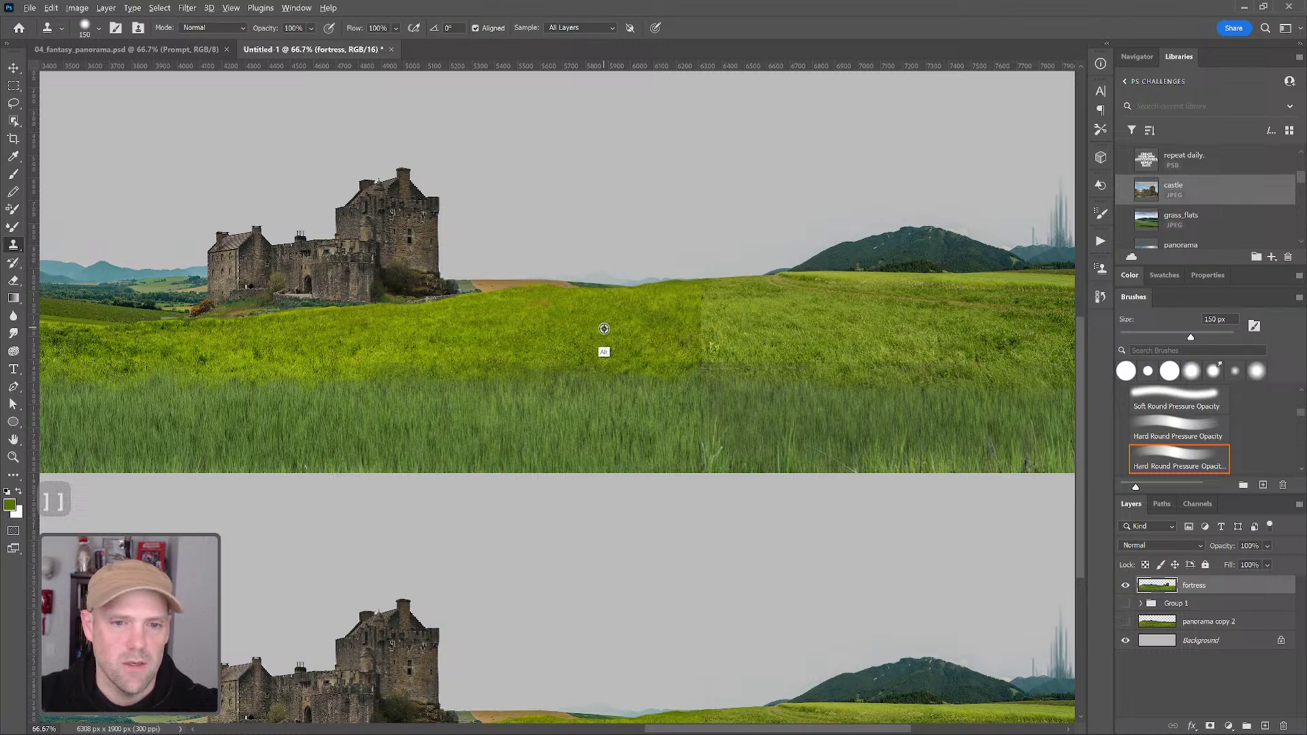
pyautogui.keyDown('alt'); pyautogui.click(658, 324); pyautogui.keyUp('alt')
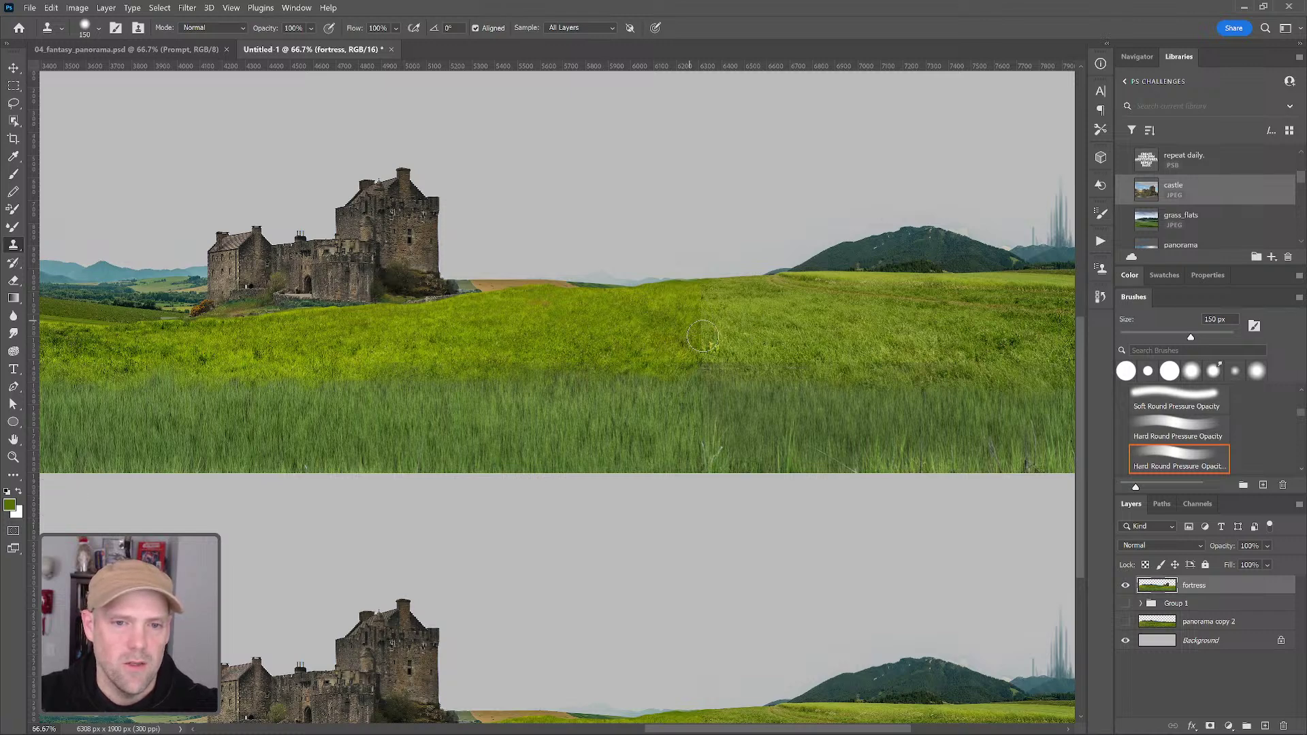
pyautogui.moveTo(701, 336)
pyautogui.mouseDown()
pyautogui.moveTo(710, 344)
pyautogui.moveTo(696, 311)
pyautogui.moveTo(795, 314)
pyautogui.moveTo(725, 336)
pyautogui.moveTo(653, 301)
pyautogui.moveTo(721, 415)
pyautogui.moveTo(701, 358)
pyautogui.mouseUp()
# Lasso the grass across the tile seam, examine the selection at both ends of the panorama, and deselect it
pyautogui.press('l')
pyautogui.hscroll(5, 679, 329)
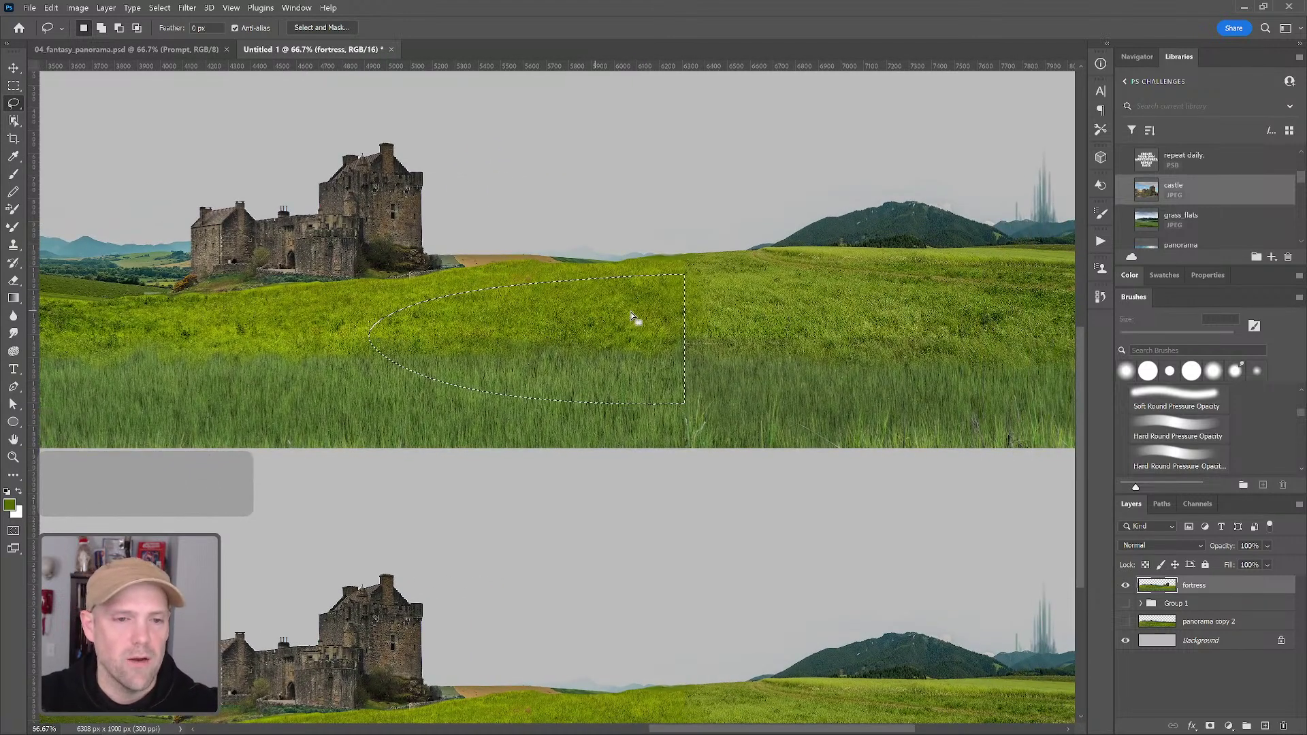
pyautogui.press('z')
pyautogui.keyDown('alt'); pyautogui.click(653, 325); pyautogui.keyUp('alt')
pyautogui.keyDown('alt'); pyautogui.click(654, 325); pyautogui.keyUp('alt')
pyautogui.moveTo(529, 331); pyautogui.dragTo(962, 329)
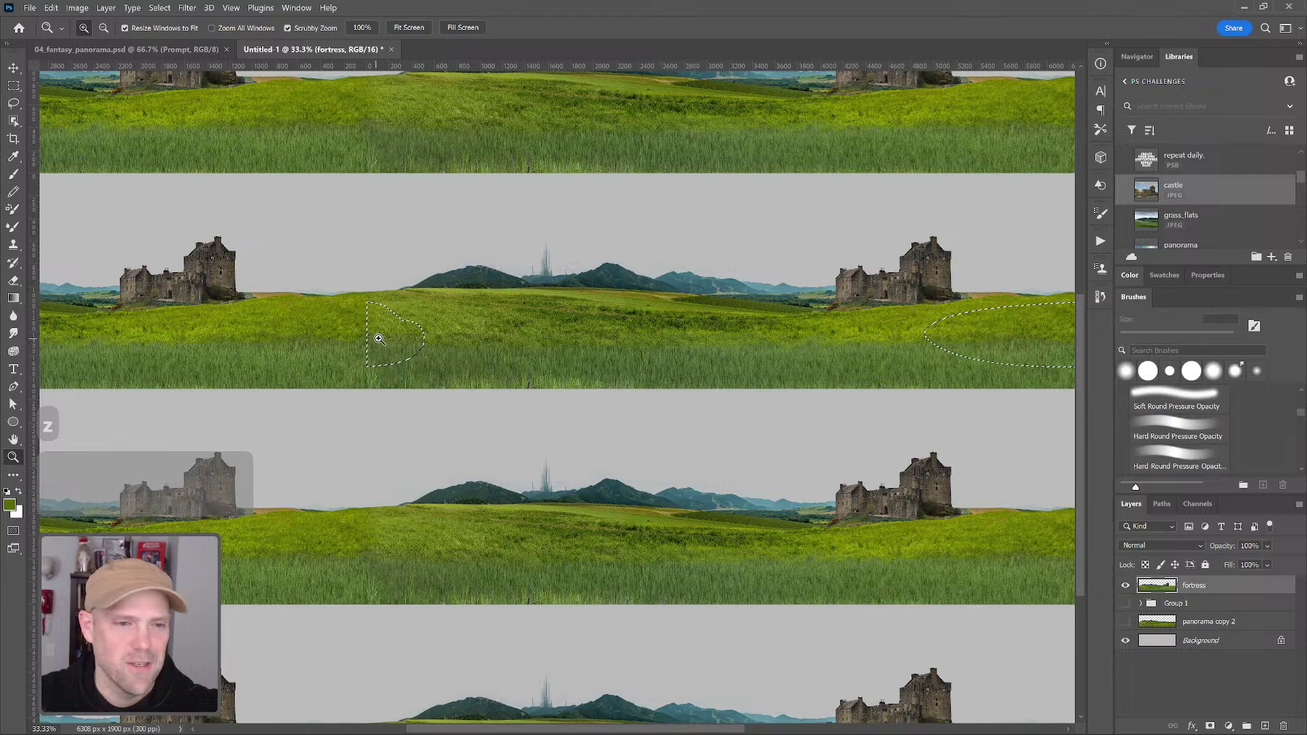
pyautogui.moveTo(380, 340); pyautogui.dragTo(397, 341)
pyautogui.hscroll(7, 773, 330)
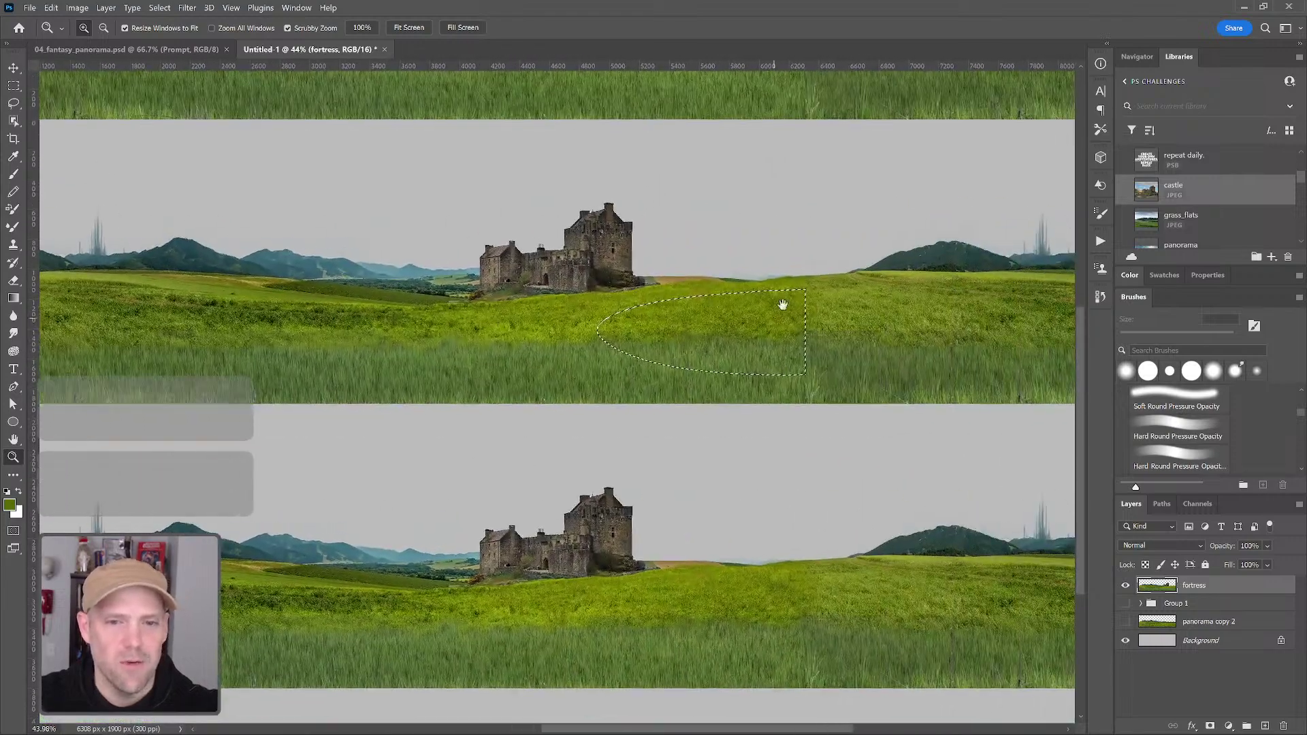
pyautogui.hscroll(-3, 782, 301)
pyautogui.hscroll(4, 655, 343)
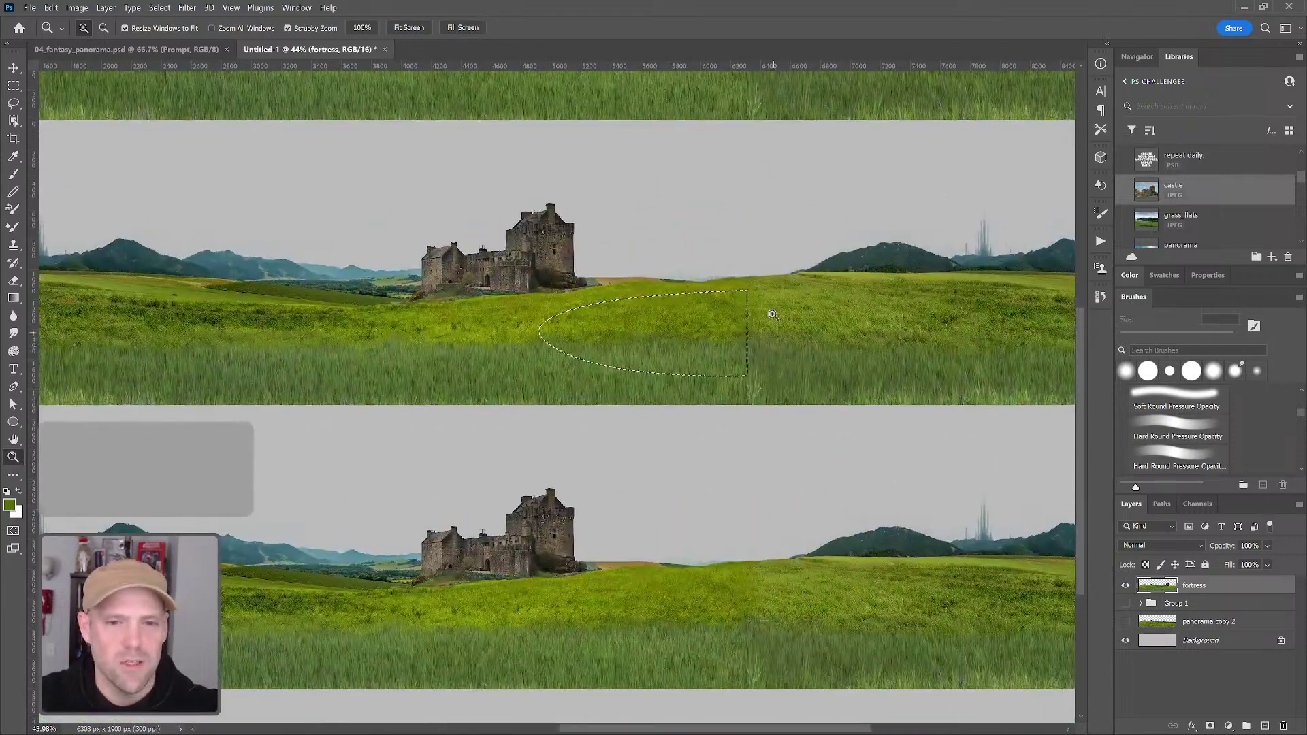
pyautogui.moveTo(564, 351); pyautogui.dragTo(735, 335)
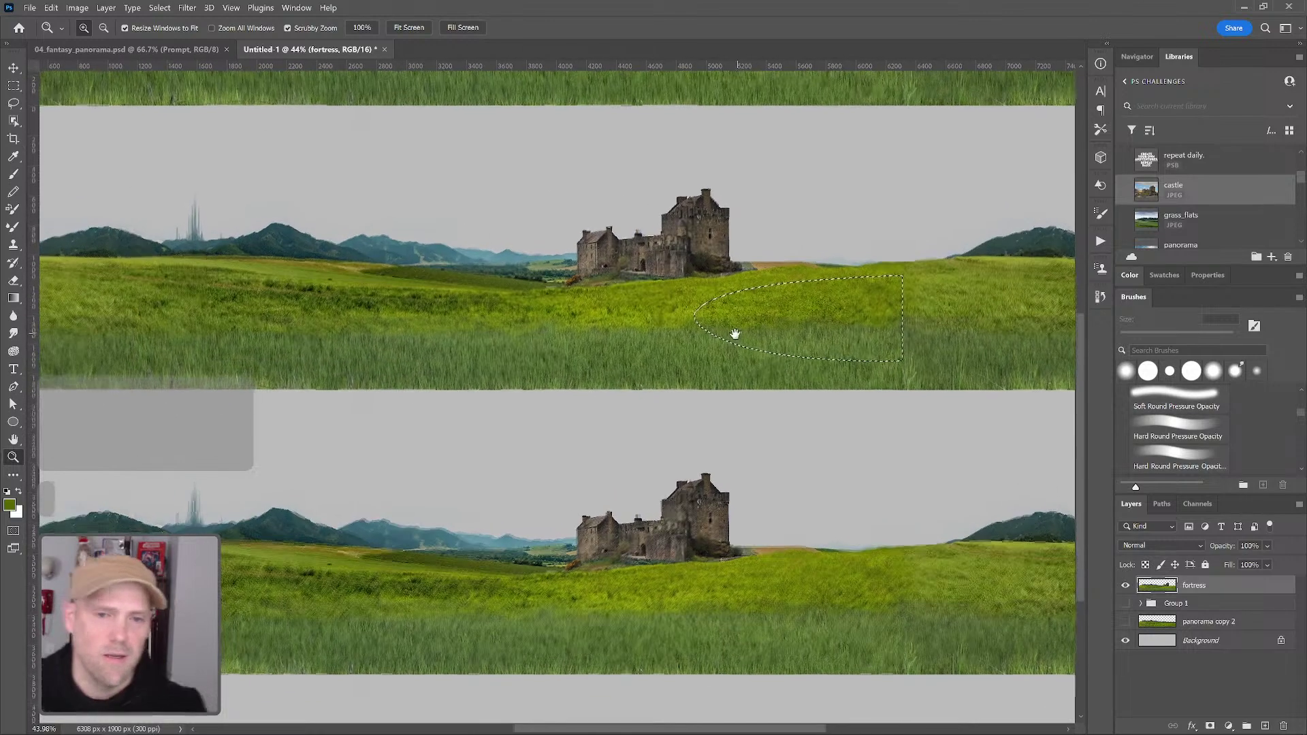
pyautogui.moveTo(565, 340); pyautogui.dragTo(701, 361)
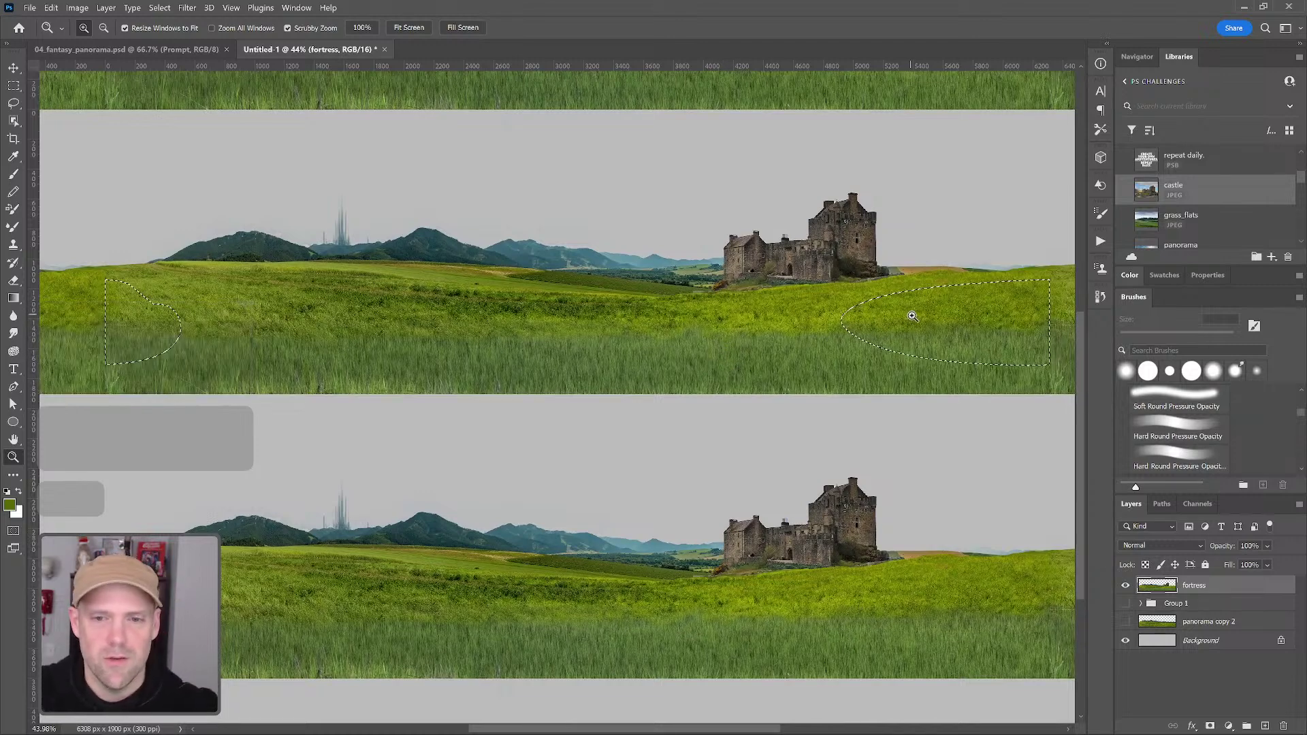
pyautogui.hotkey('ctrl', 'd')
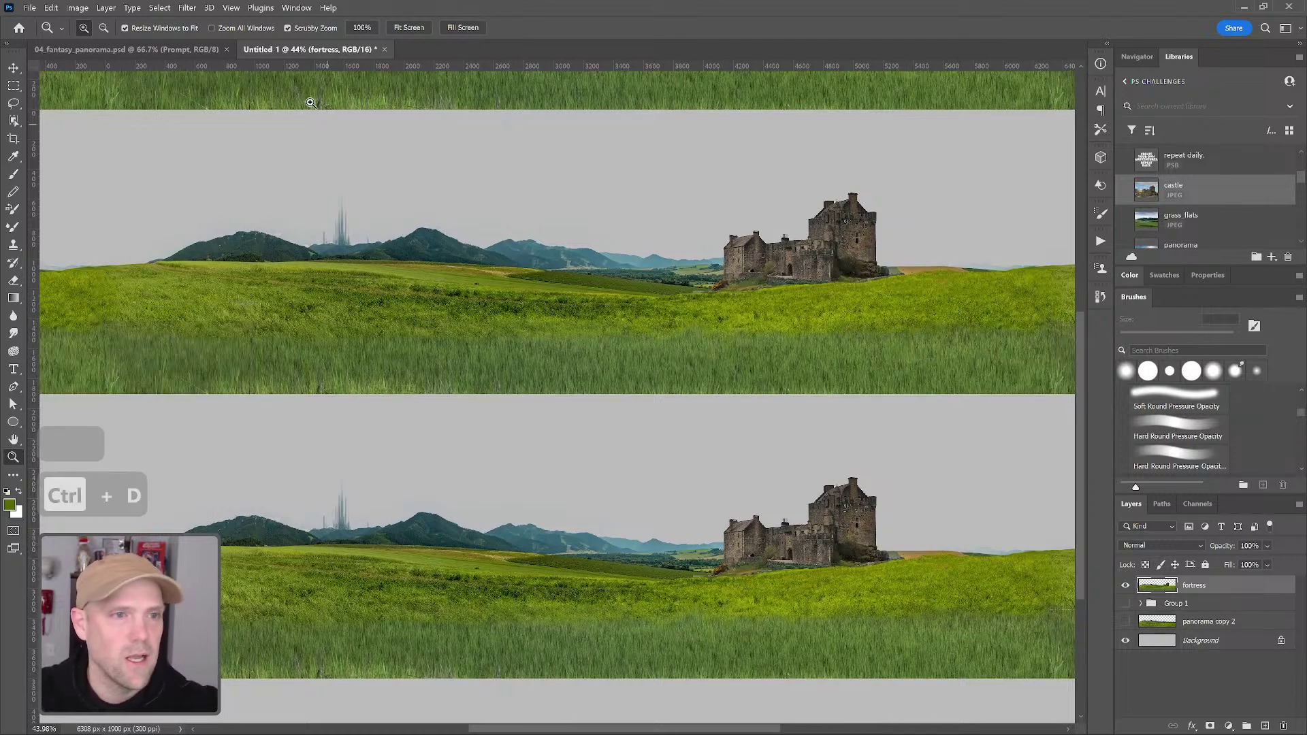
# Turn off Pattern Preview to return to the single panorama
pyautogui.click(231, 10)
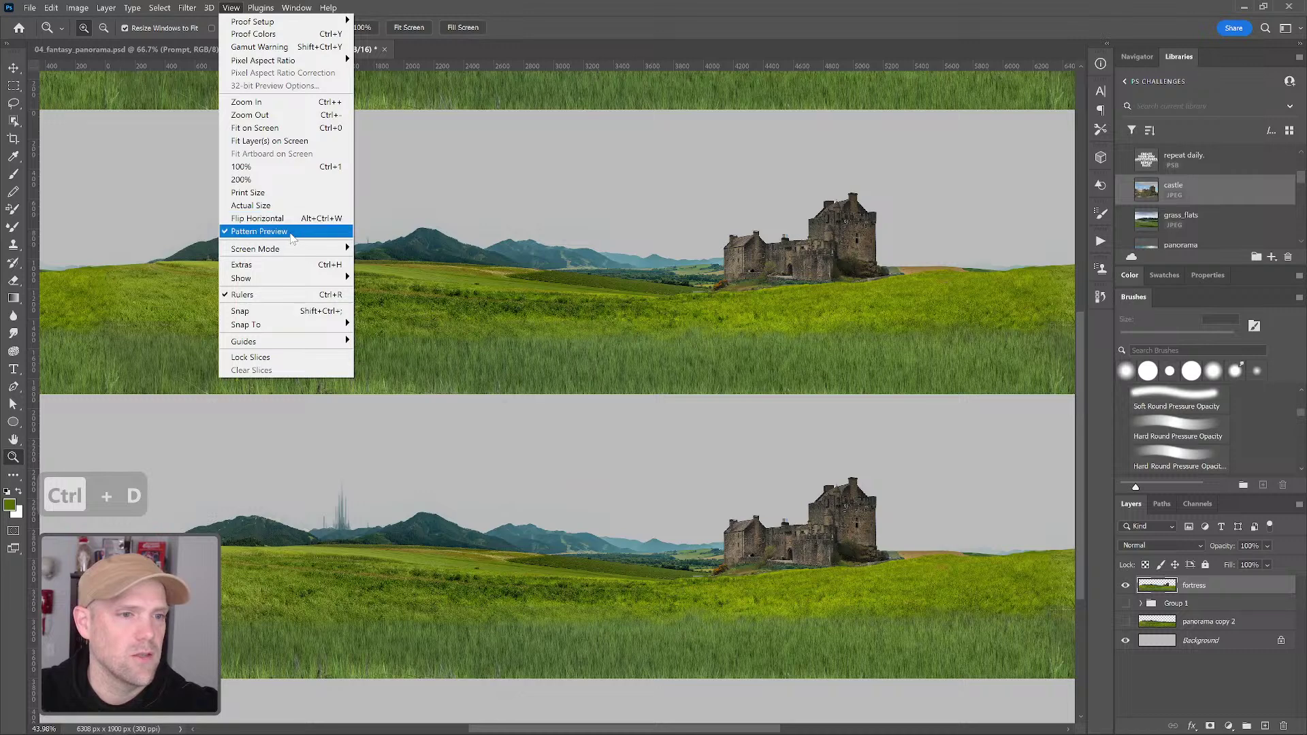
pyautogui.click(291, 230)
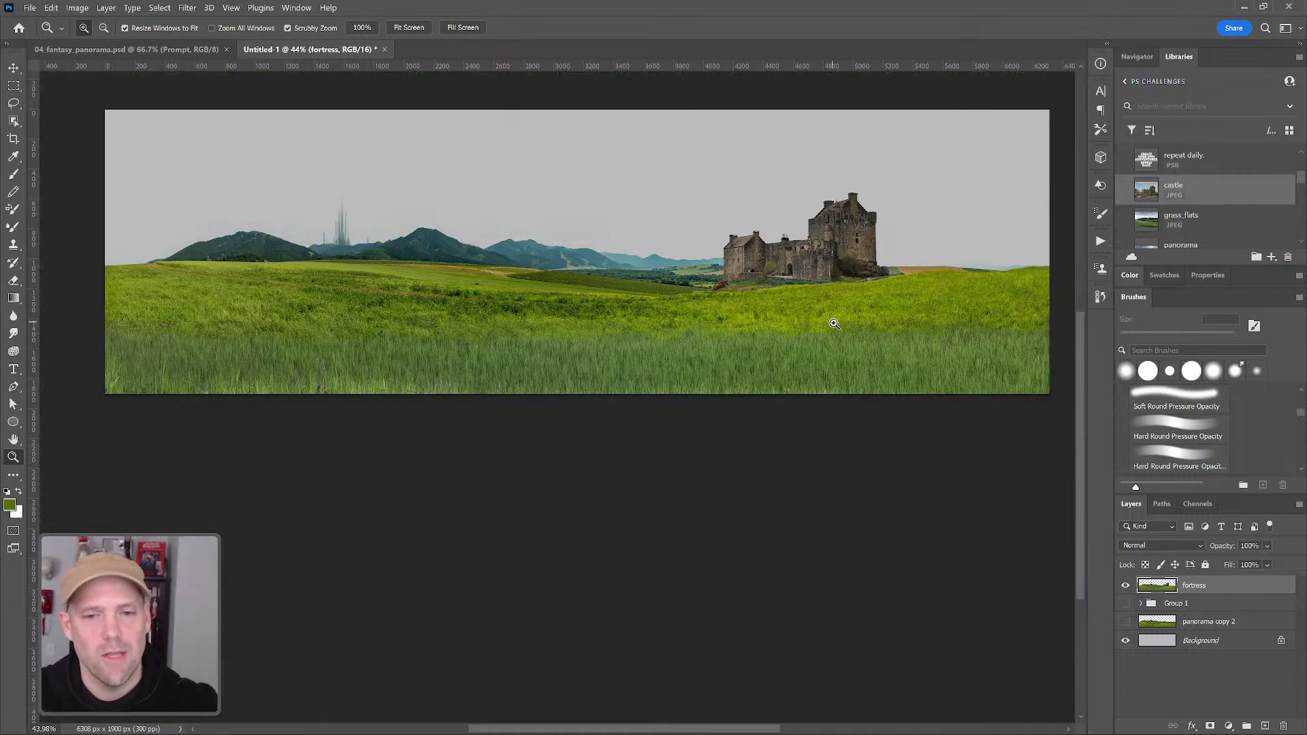
pyautogui.moveTo(760, 277); pyautogui.dragTo(754, 298)
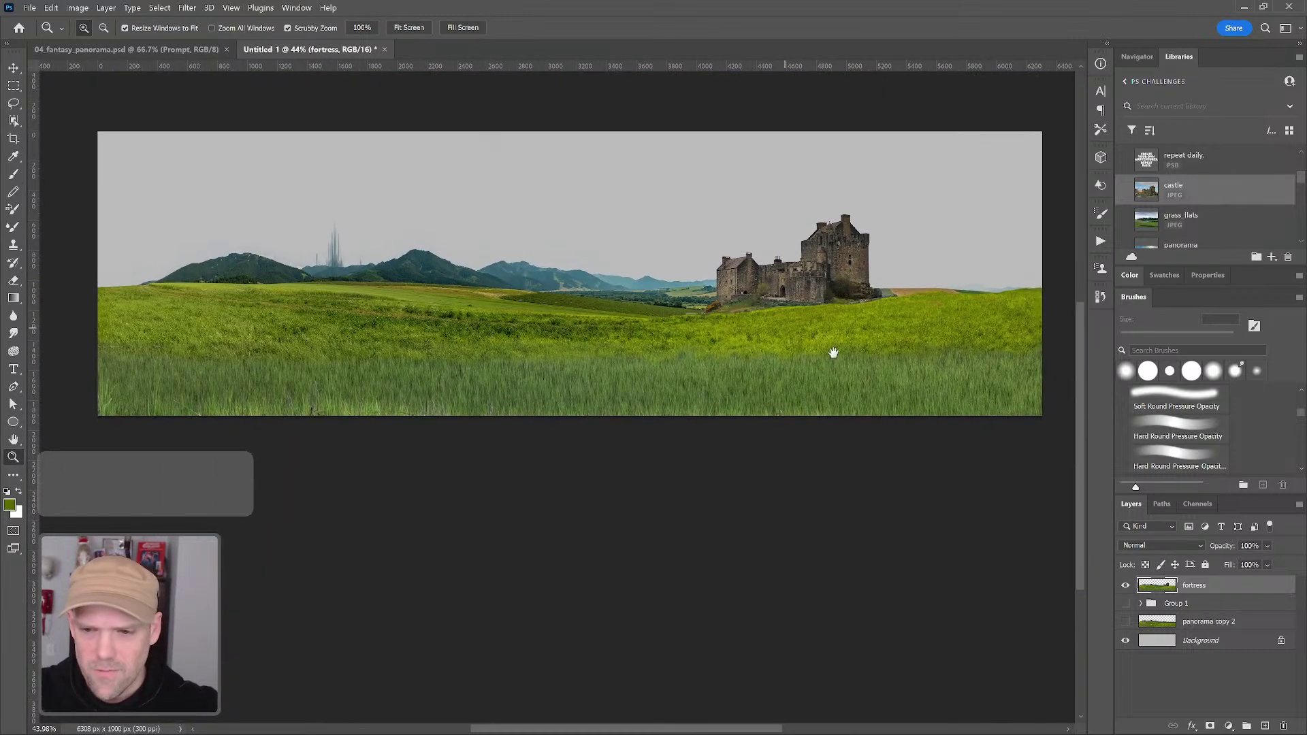
# Rename the fortress layer as world
pyautogui.doubleClick(1197, 591)
pyautogui.write('land')
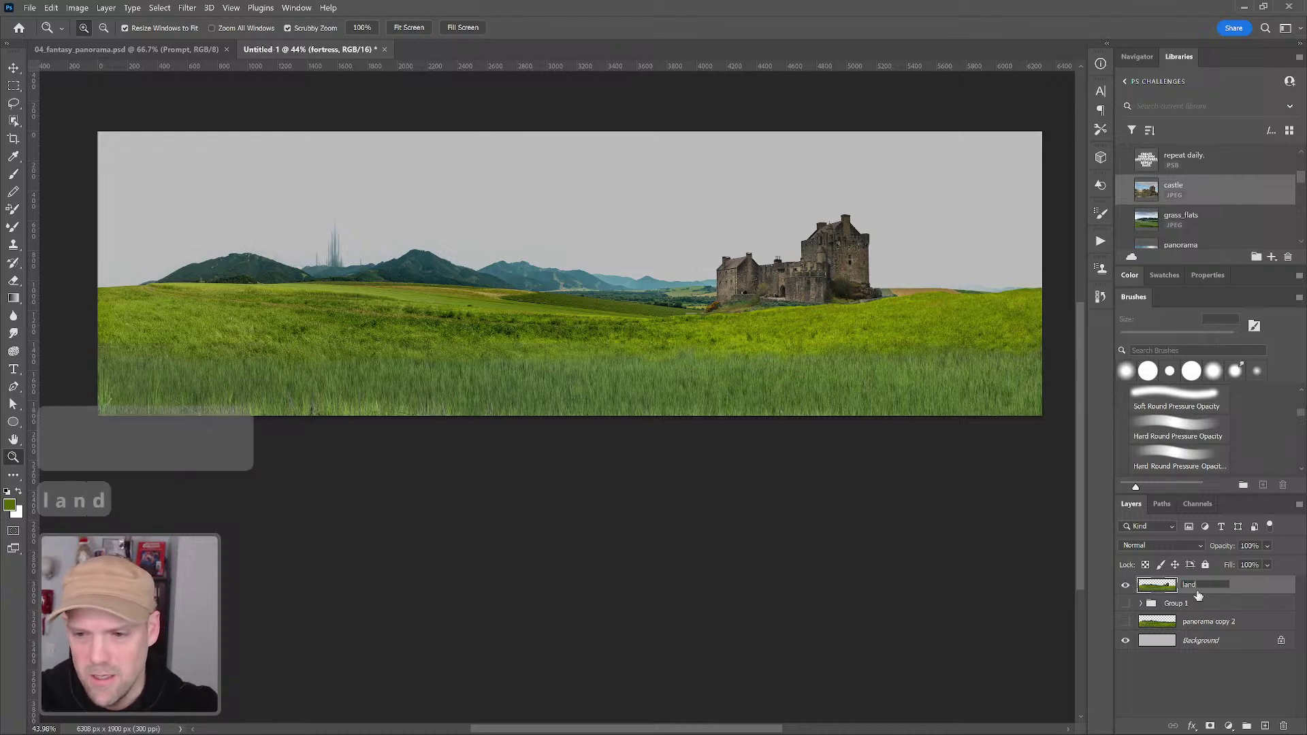
pyautogui.press('BackSpace')
pyautogui.press('BackSpace')
pyautogui.press('BackSpace')
pyautogui.write('w')
pyautogui.press('BackSpace')
pyautogui.press('BackSpace')
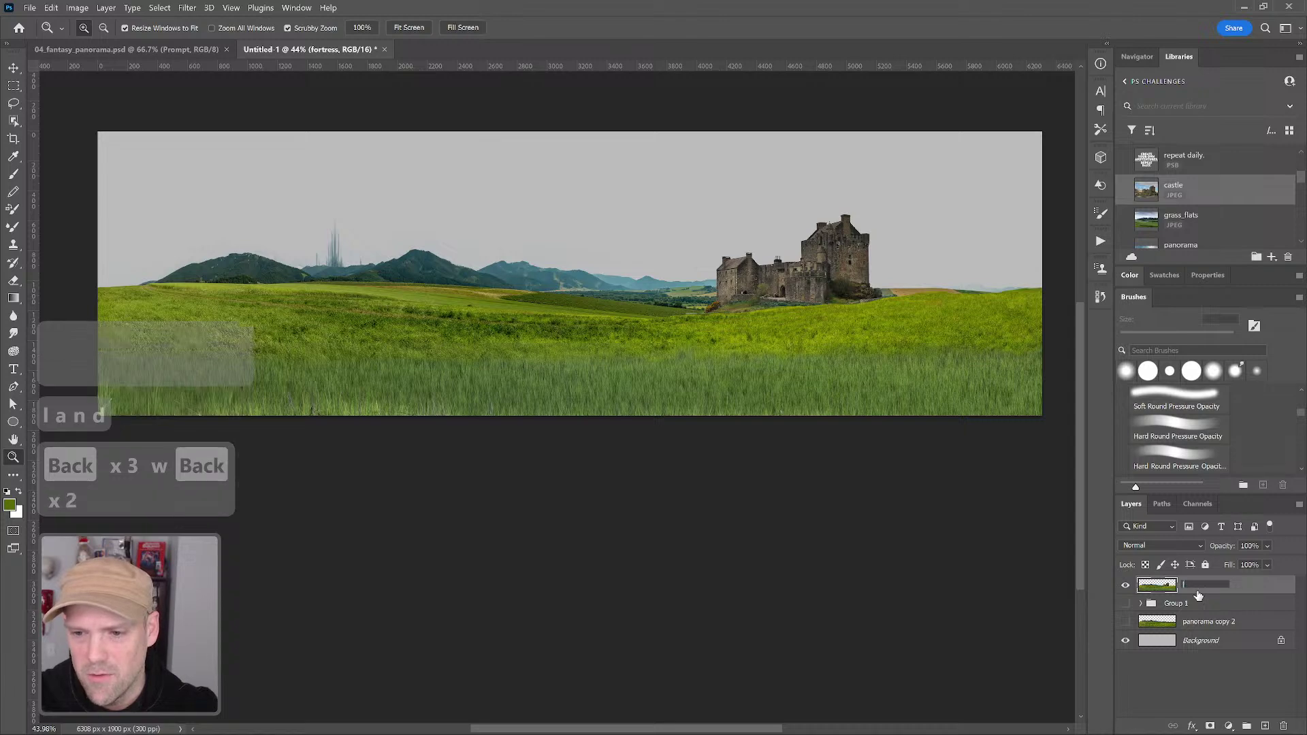
pyautogui.write('world')
pyautogui.press('Return')
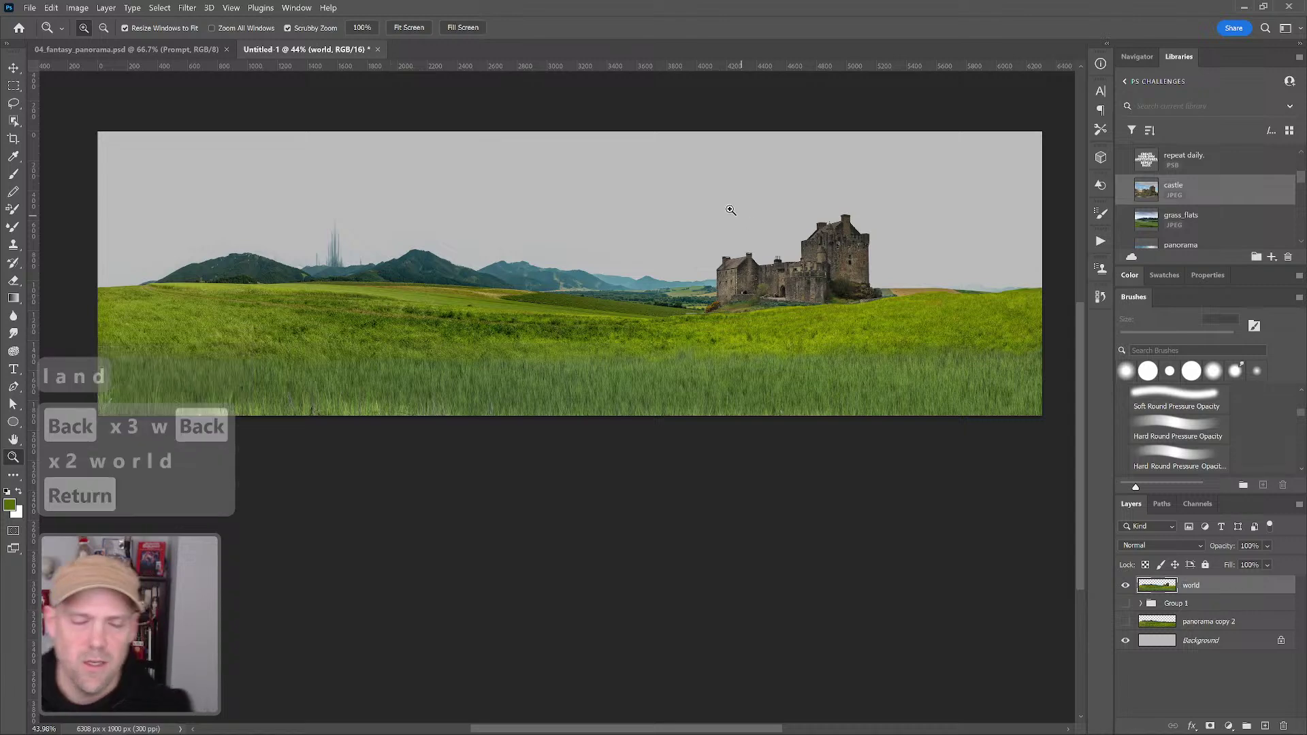
# Trim the excess edge pixels off the panorama canvas with the Trim command
pyautogui.press('v')
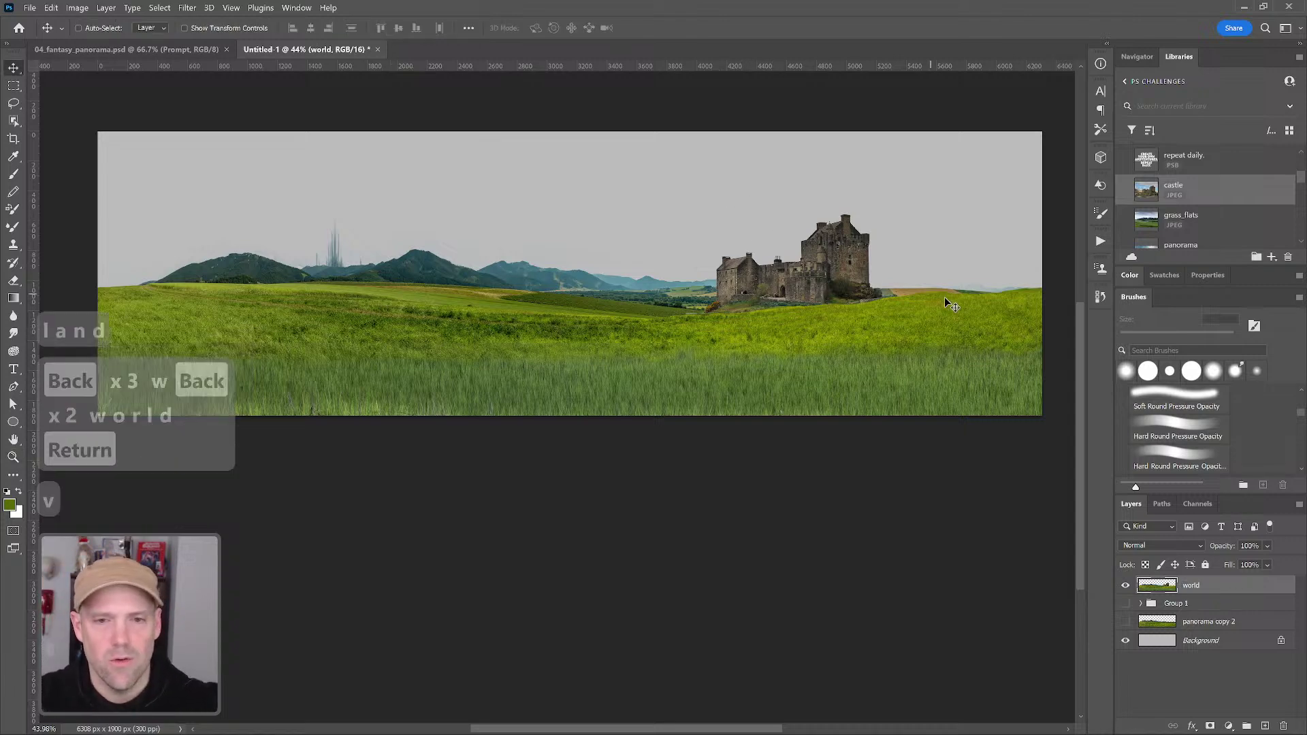
pyautogui.moveTo(956, 287); pyautogui.dragTo(955, 300)
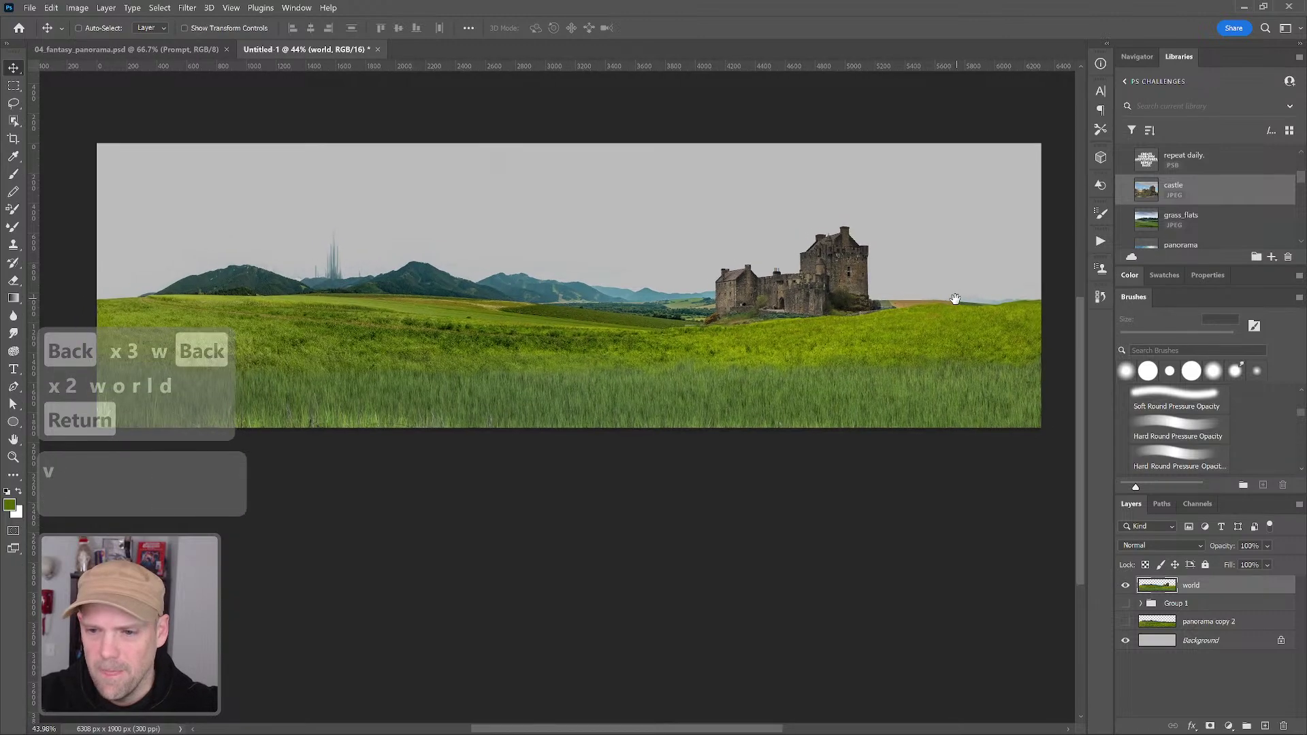
pyautogui.click(77, 11)
pyautogui.moveTo(51, 8)
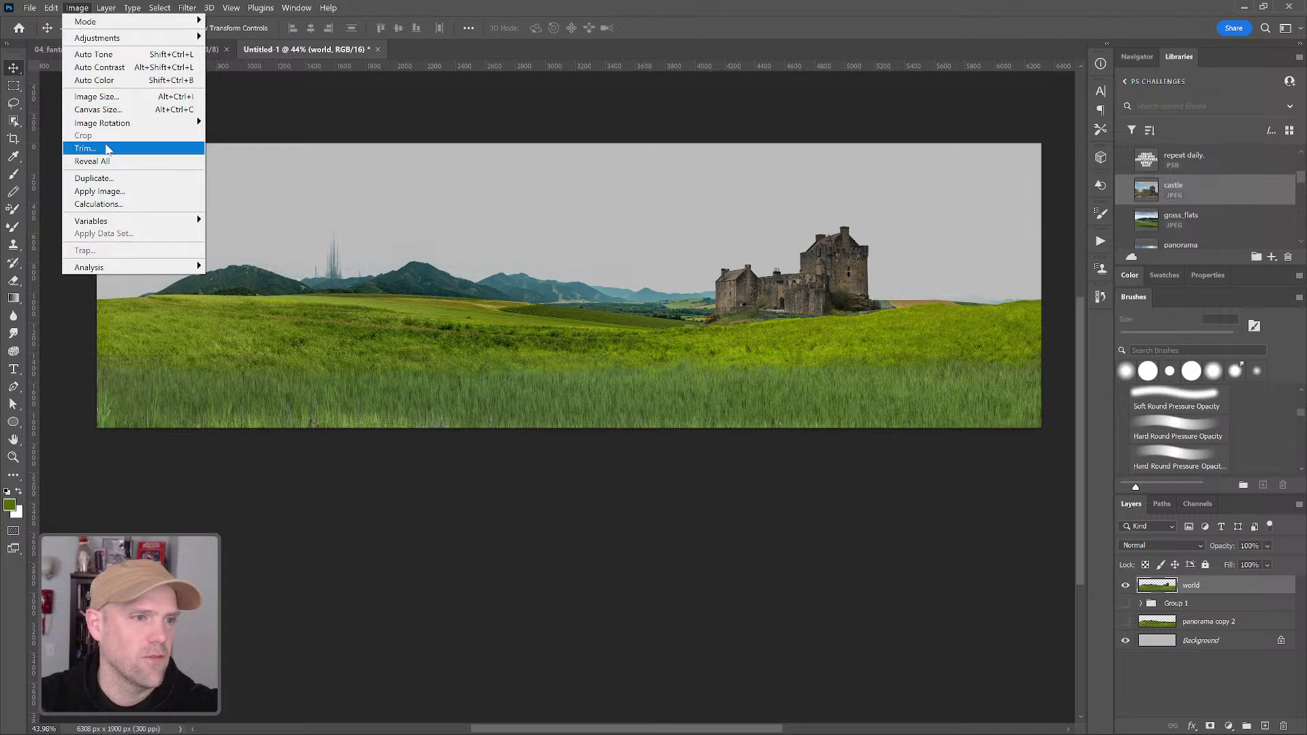
pyautogui.click(105, 148)
pyautogui.click(744, 217)
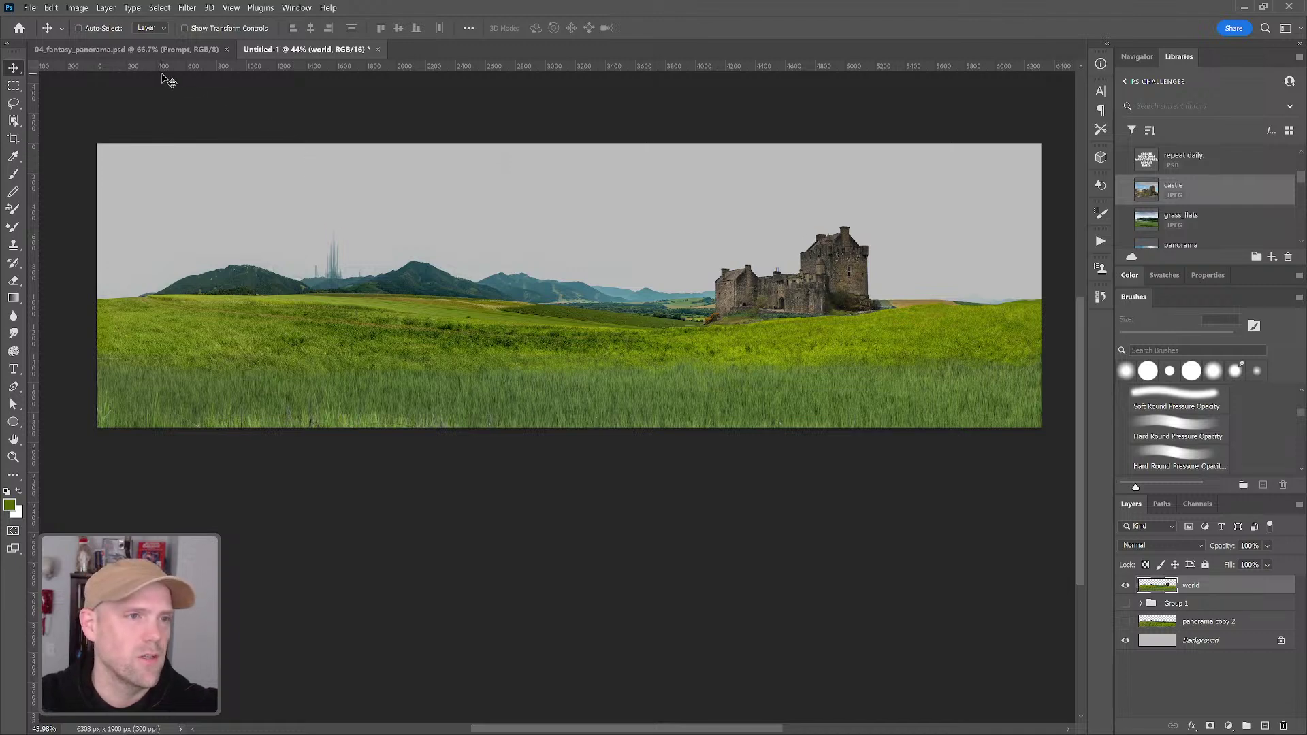
# Flip the whole panorama canvas vertically
pyautogui.click(78, 9)
pyautogui.moveTo(136, 122)
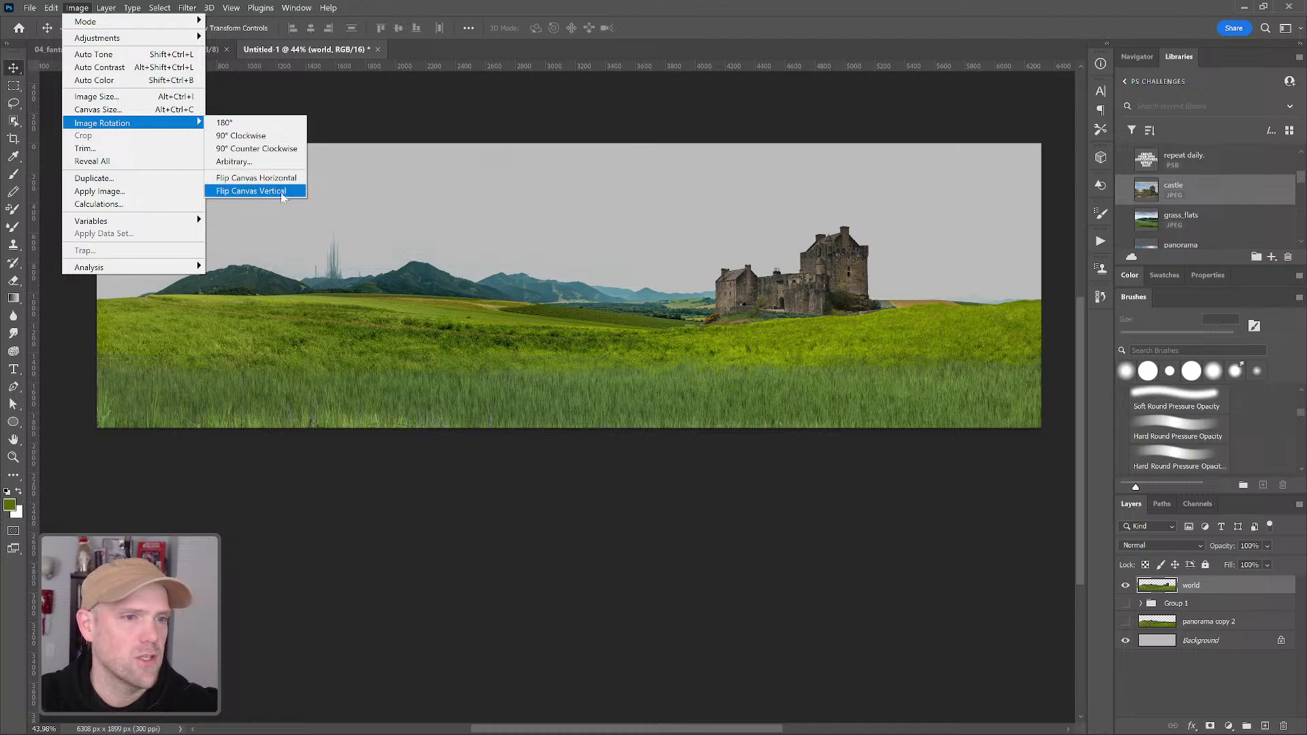
pyautogui.click(281, 191)
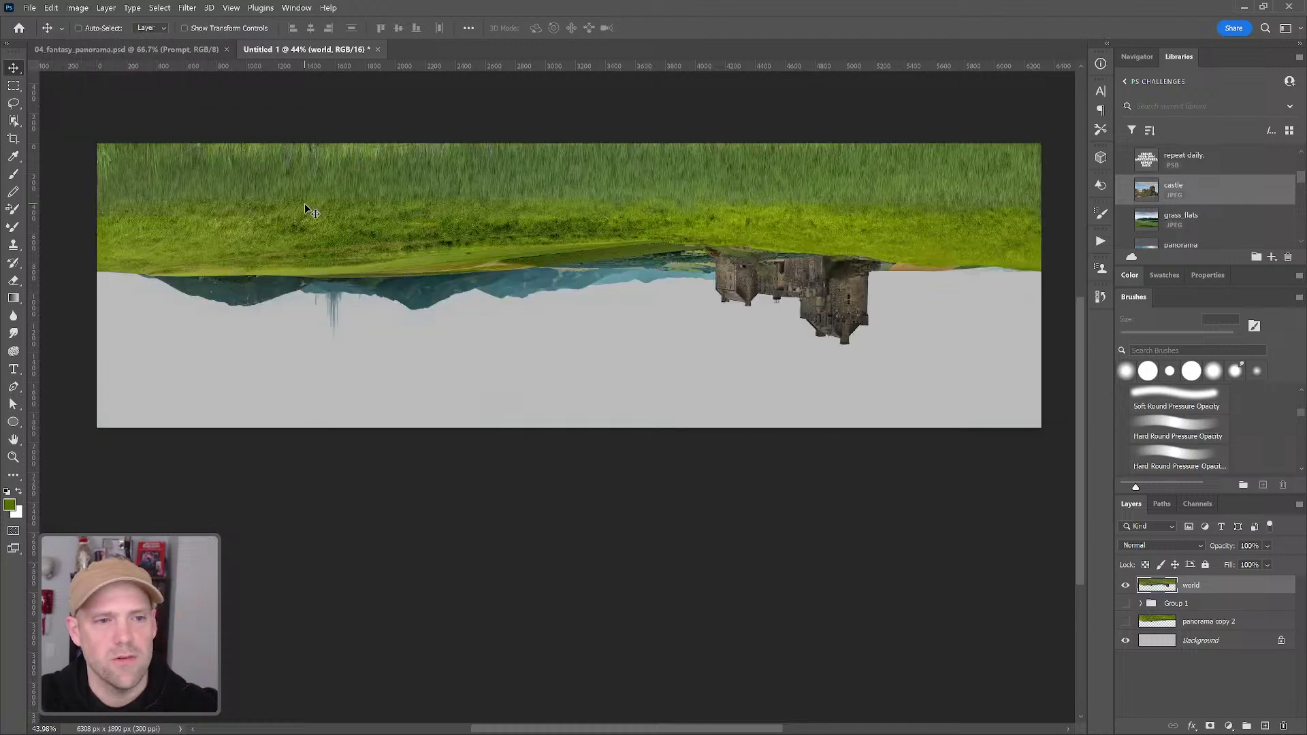
# Resize the image to a square by setting its width to 1899 pixels, matching the height, without constraining proportions
pyautogui.click(77, 8)
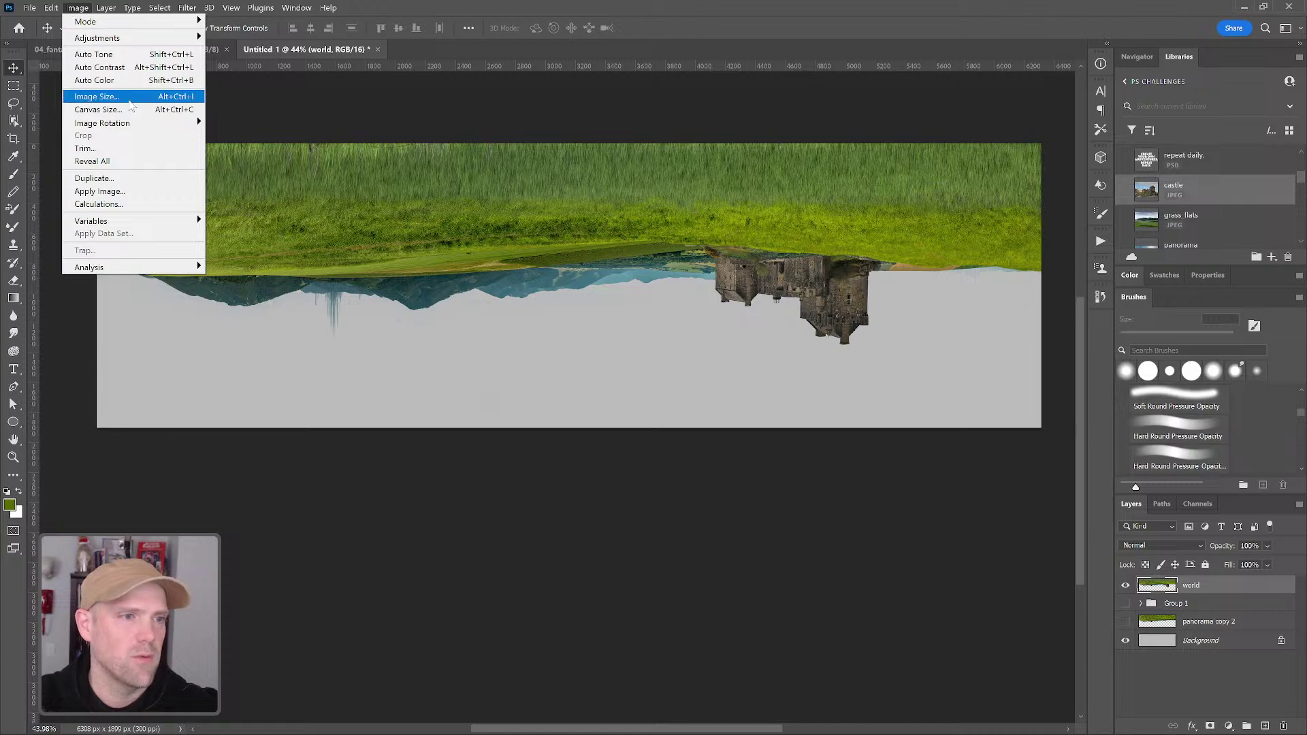
pyautogui.click(128, 100)
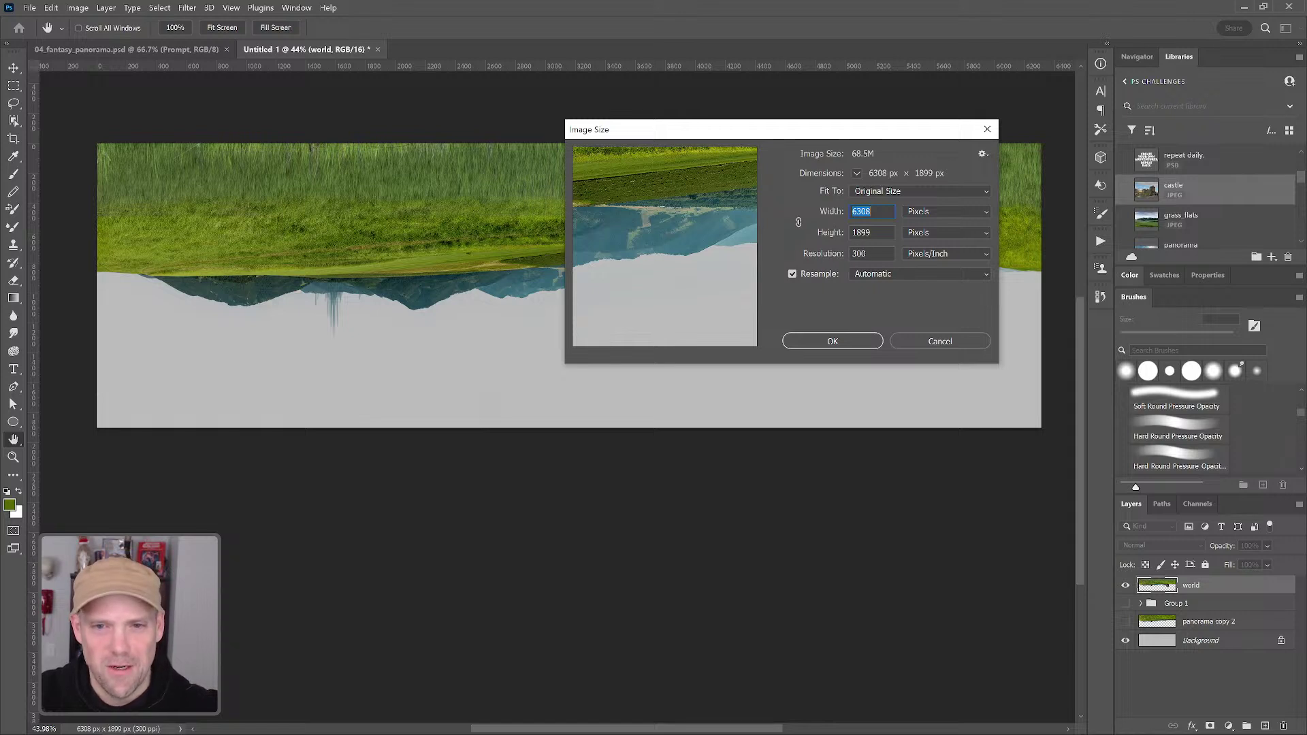
pyautogui.press('Tab')
pyautogui.press('Right')
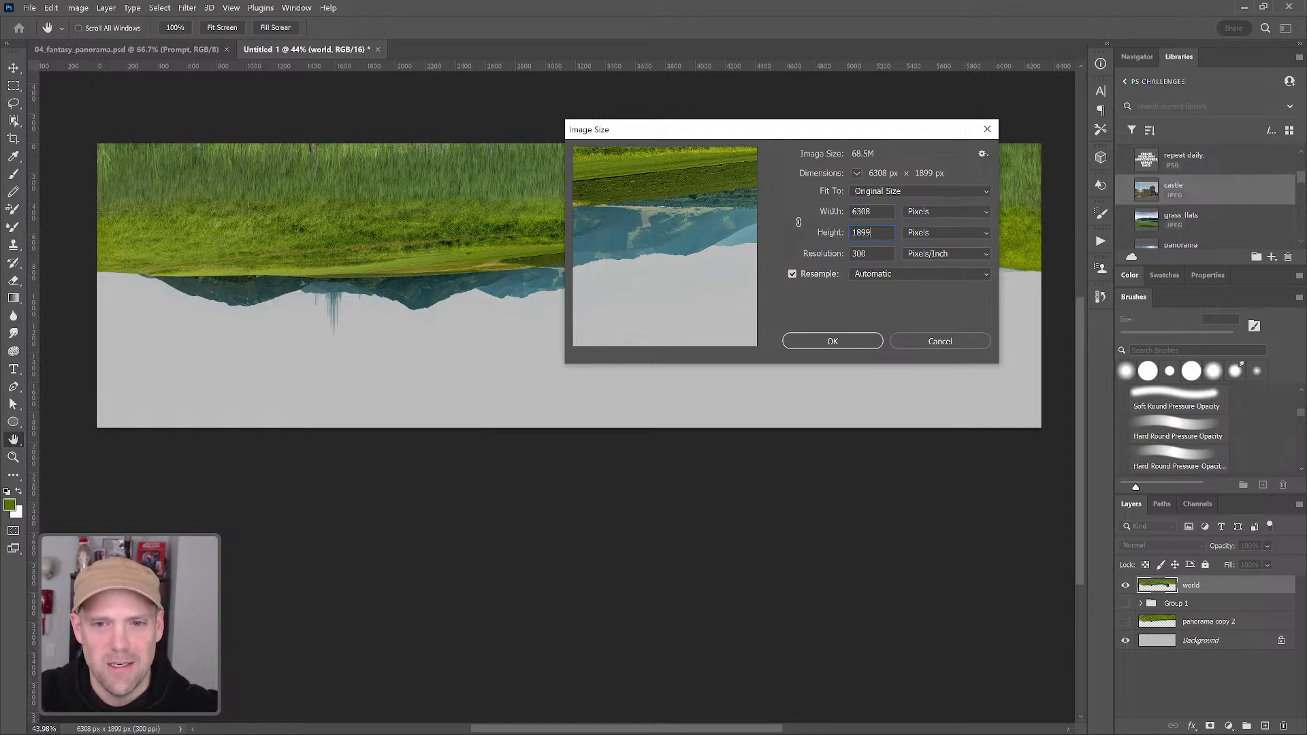
pyautogui.click(824, 216)
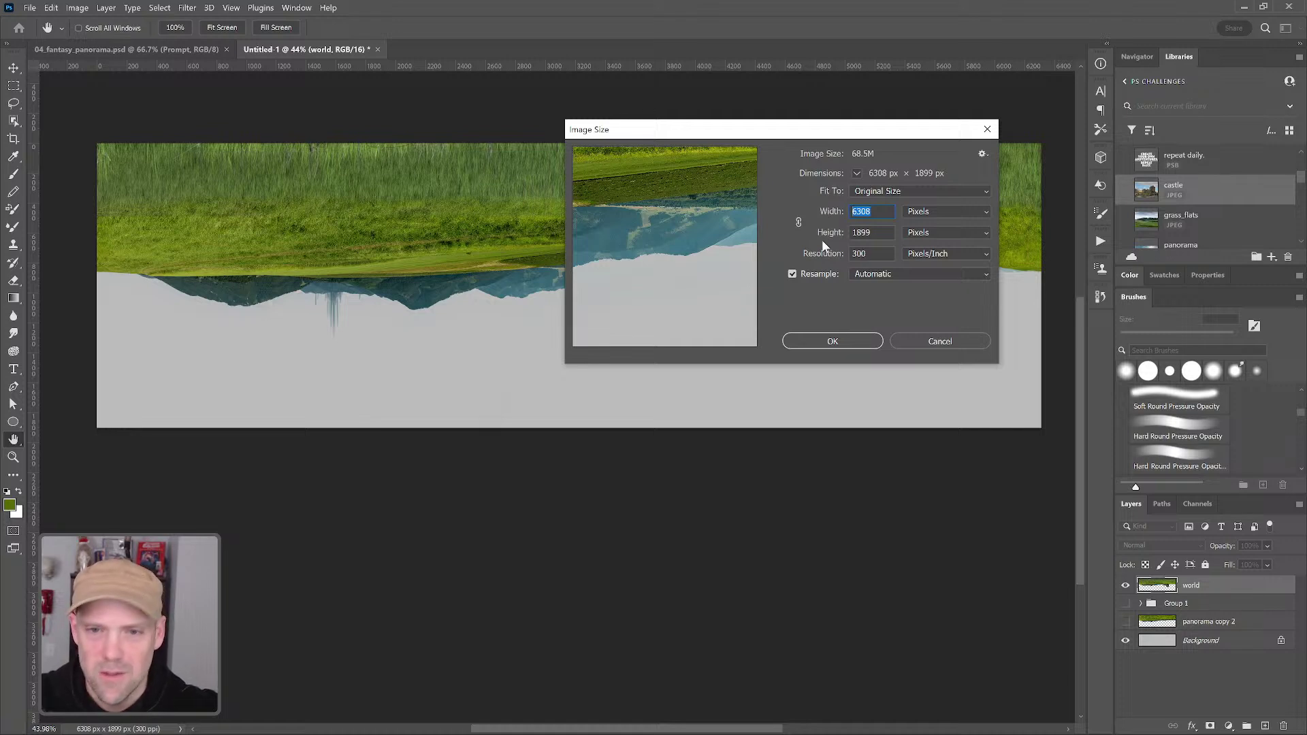
pyautogui.write('1899')
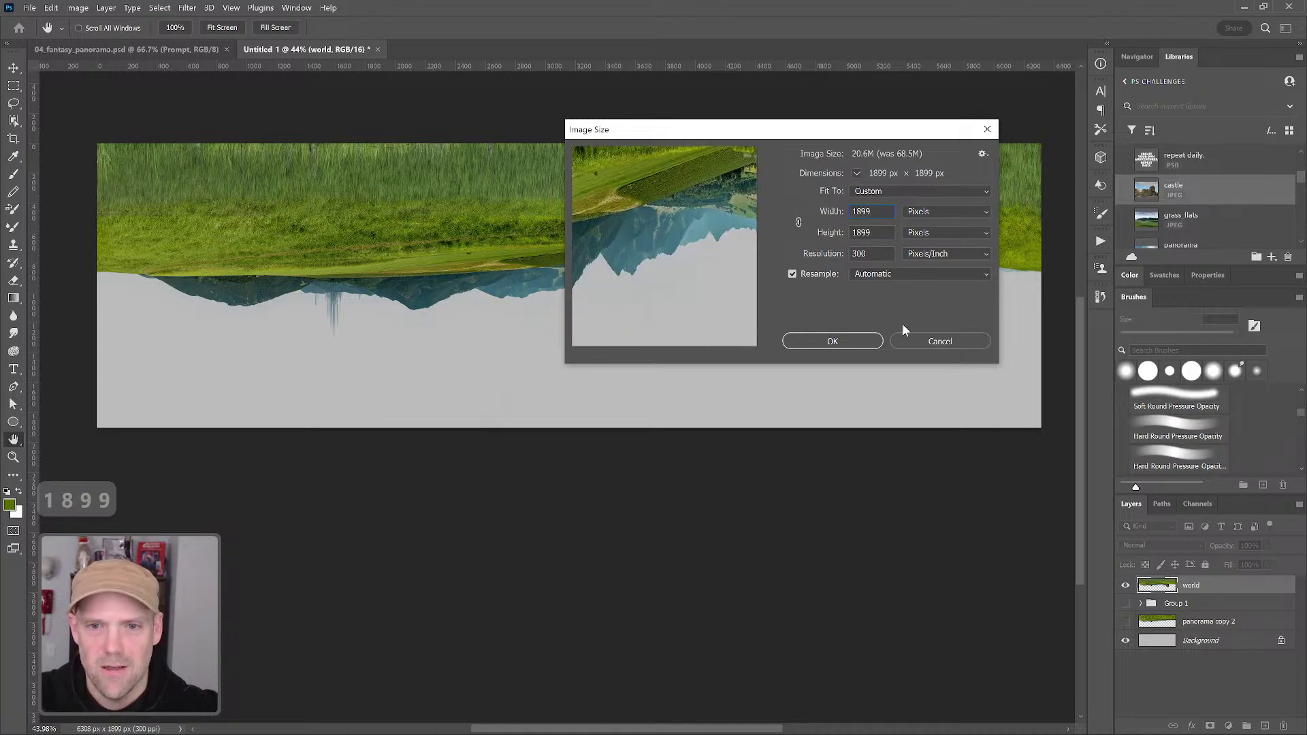
pyautogui.click(843, 340)
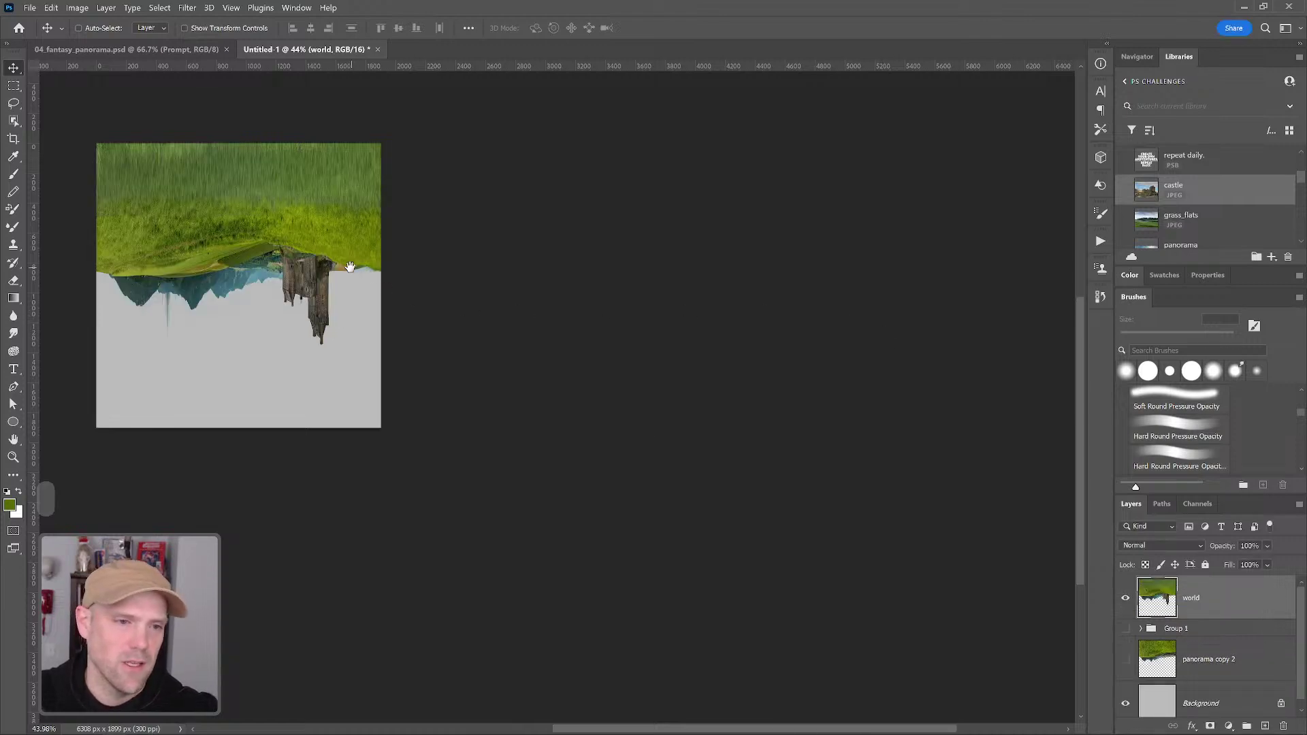
# Apply the Polar Coordinates distortion to the world layer with Rectangular to Polar, and inspect the planet up close
pyautogui.moveTo(398, 265); pyautogui.dragTo(795, 335)
pyautogui.press('z')
pyautogui.click(810, 280)
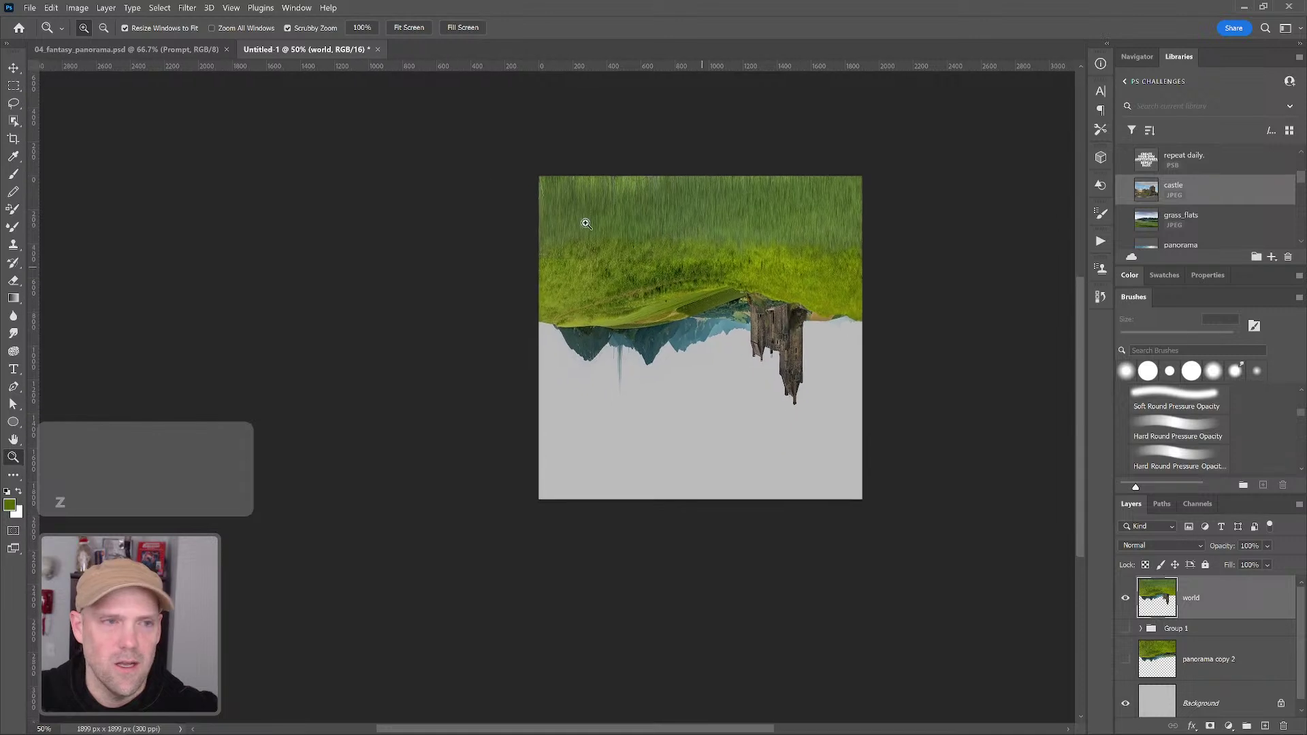
pyautogui.click(187, 8)
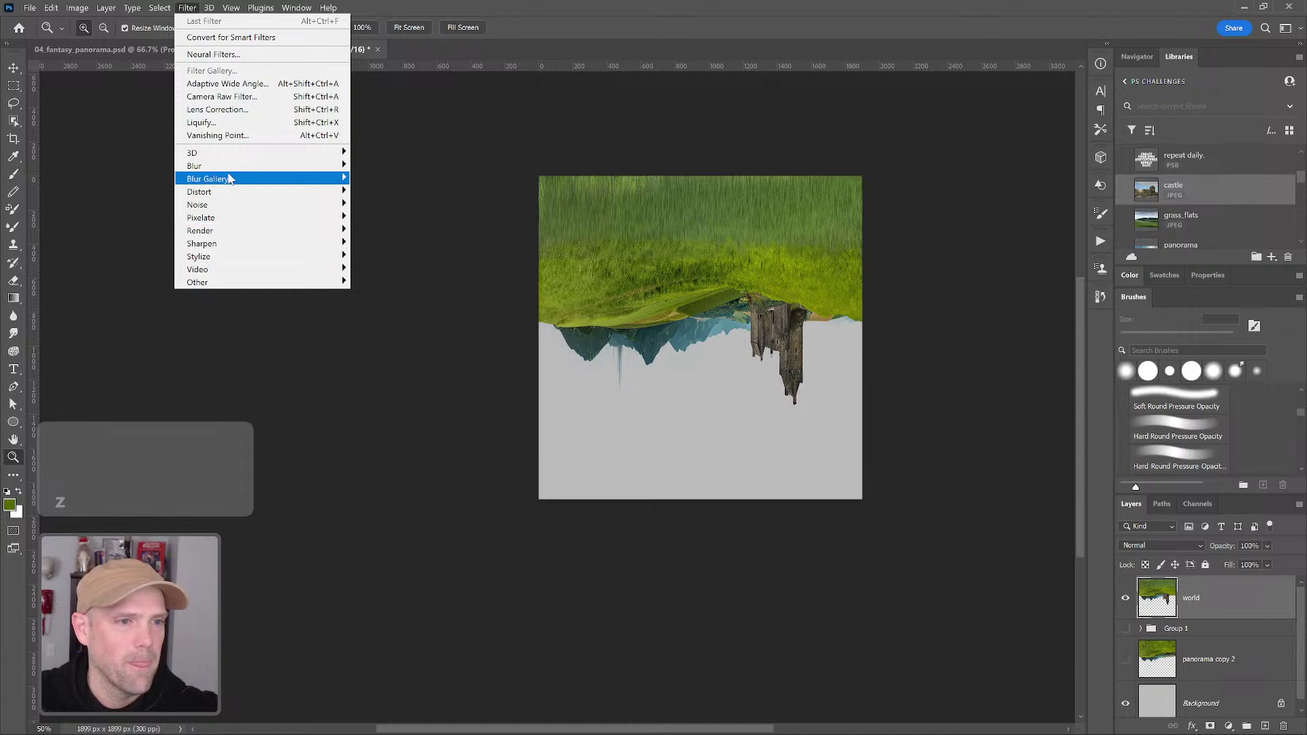
pyautogui.moveTo(232, 190)
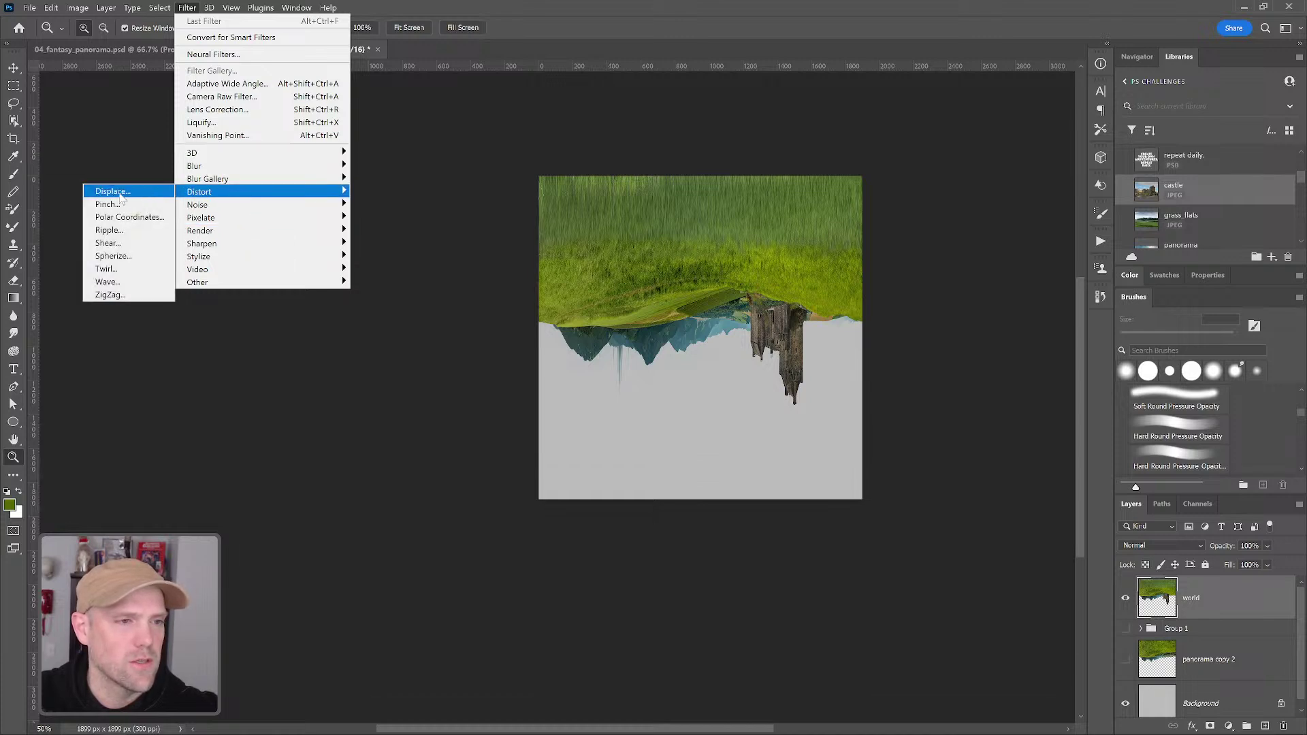
pyautogui.click(136, 215)
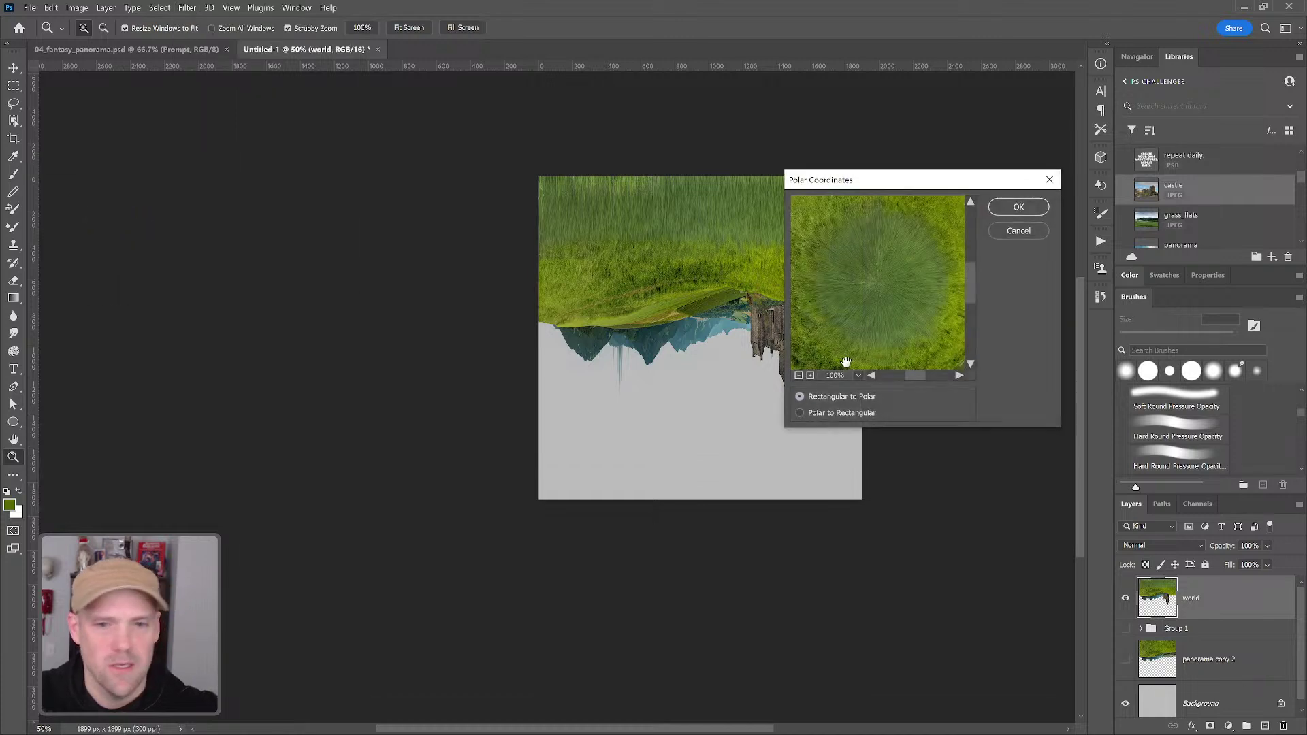
pyautogui.click(1012, 206)
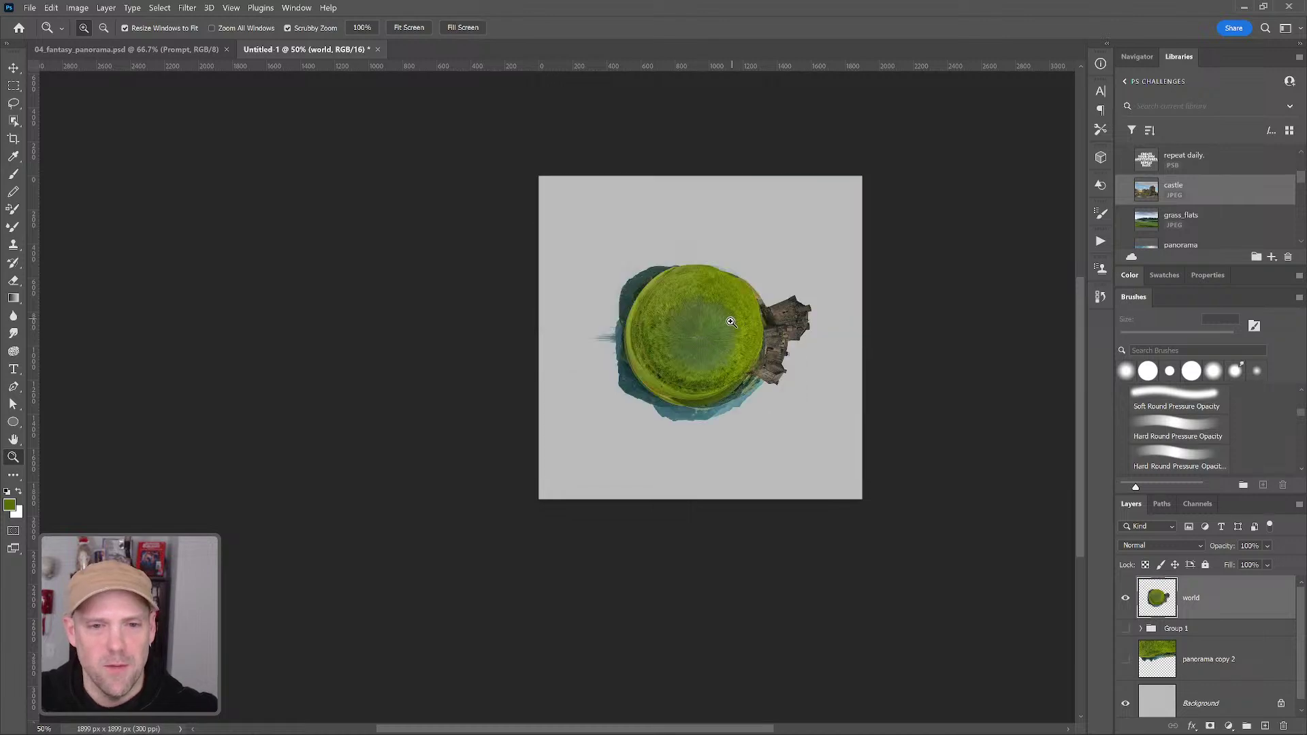
pyautogui.press('z')
pyautogui.click(730, 340)
pyautogui.click(729, 340)
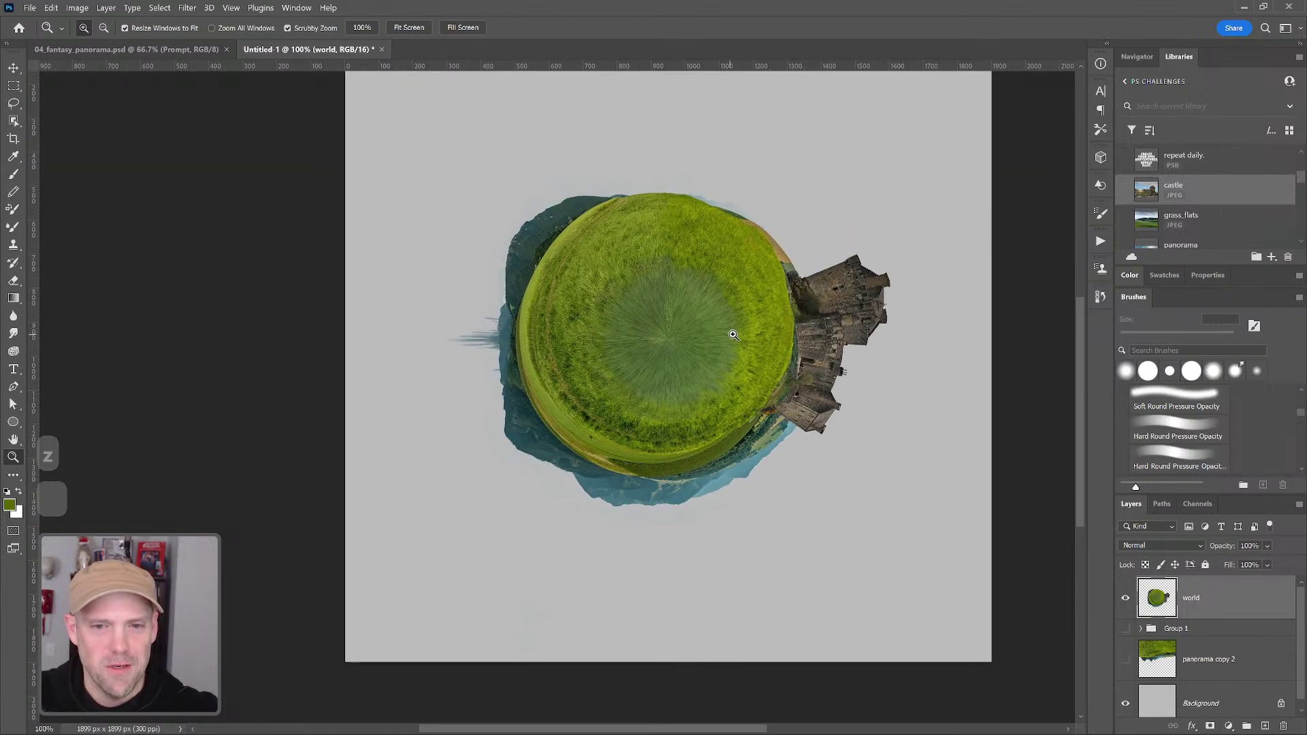
pyautogui.keyDown('alt'); pyautogui.click(738, 356); pyautogui.keyUp('alt')
pyautogui.moveTo(737, 355); pyautogui.dragTo(751, 298)
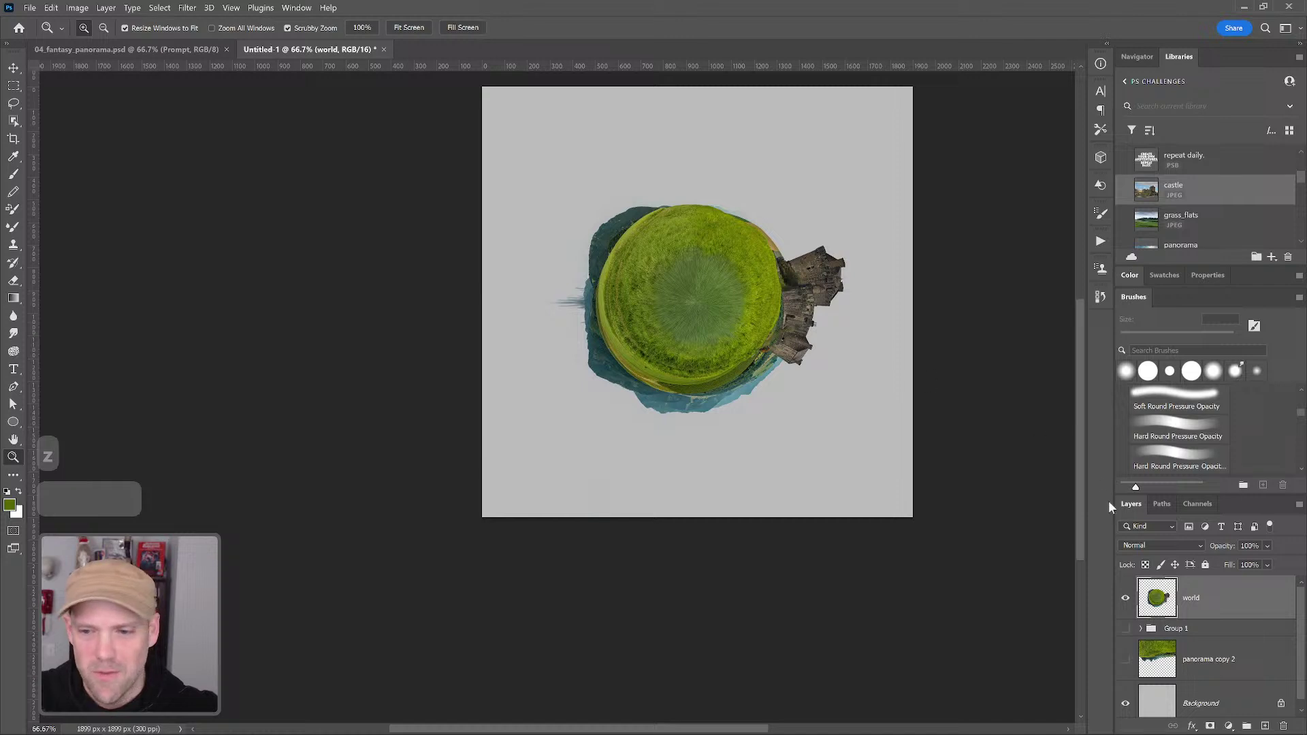
# Try rotating the world layer with Free Transform around a reference point placed at the planet's centre, and cancel the transform
pyautogui.press('v')
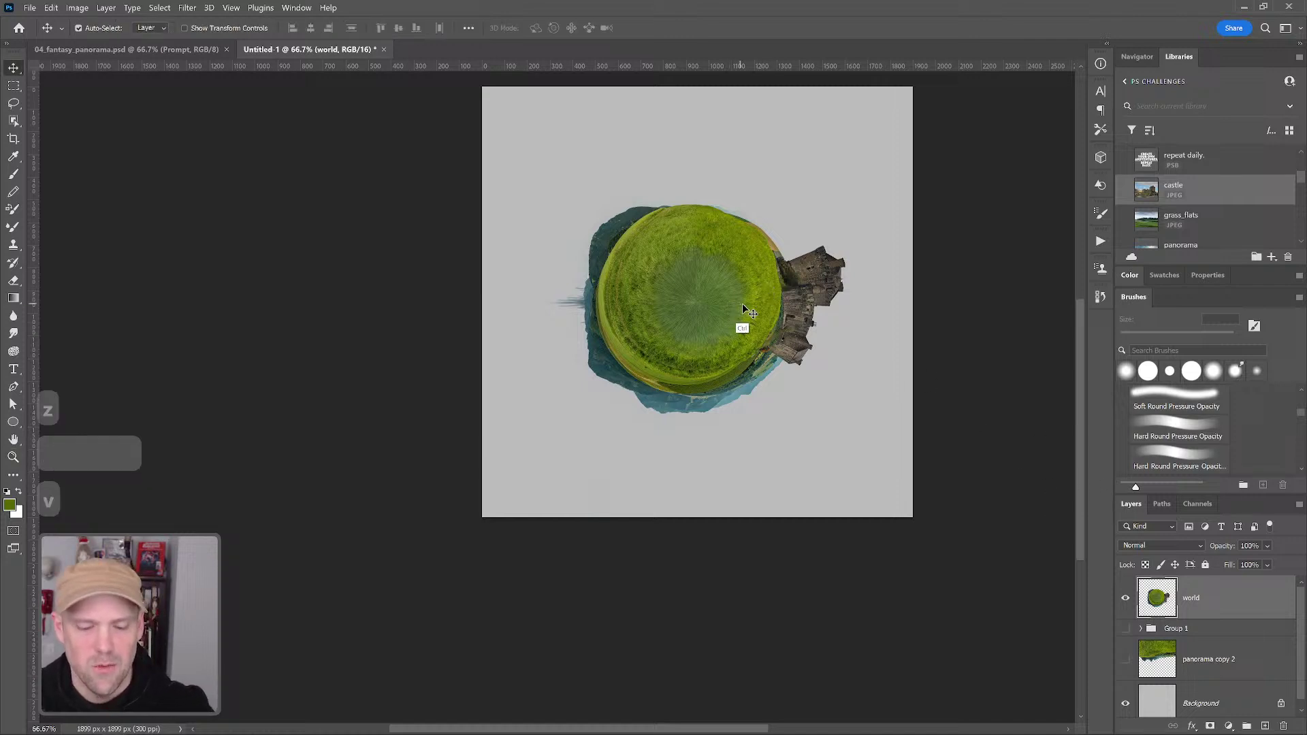
pyautogui.hotkey('ctrl', 't')
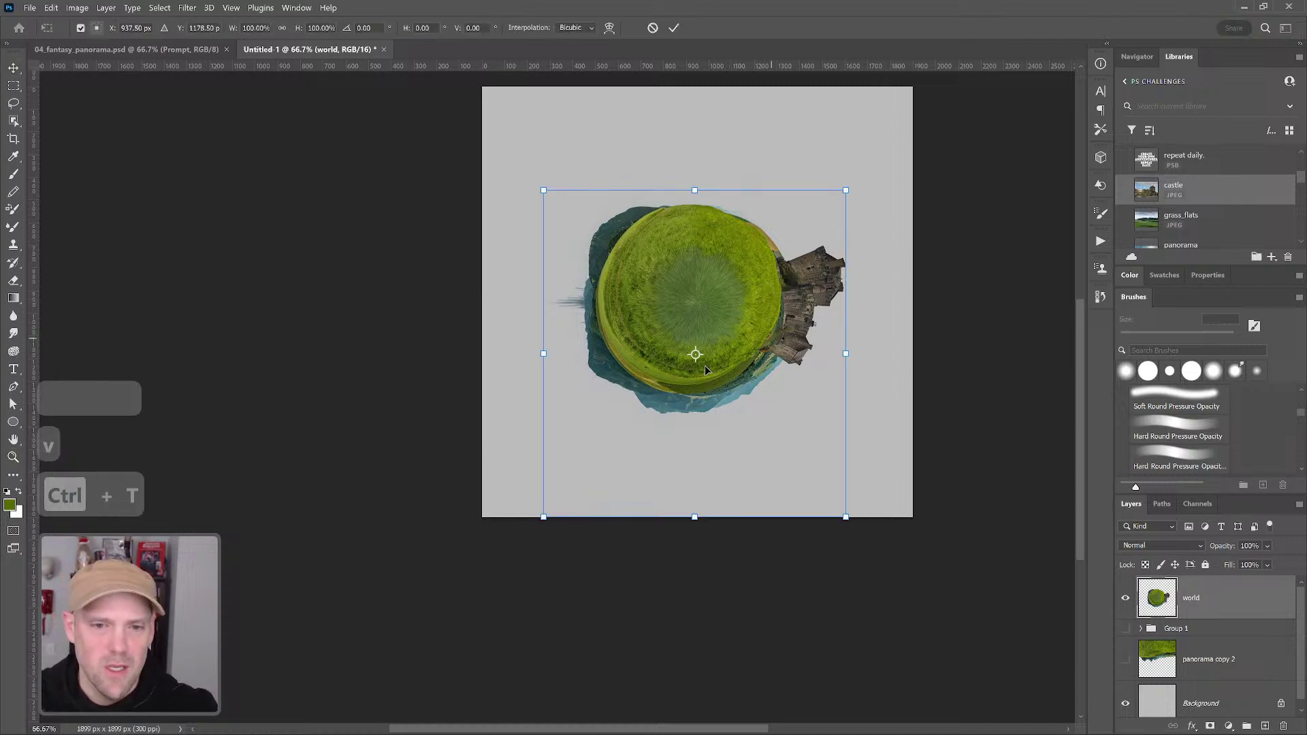
pyautogui.moveTo(695, 354); pyautogui.dragTo(700, 299)
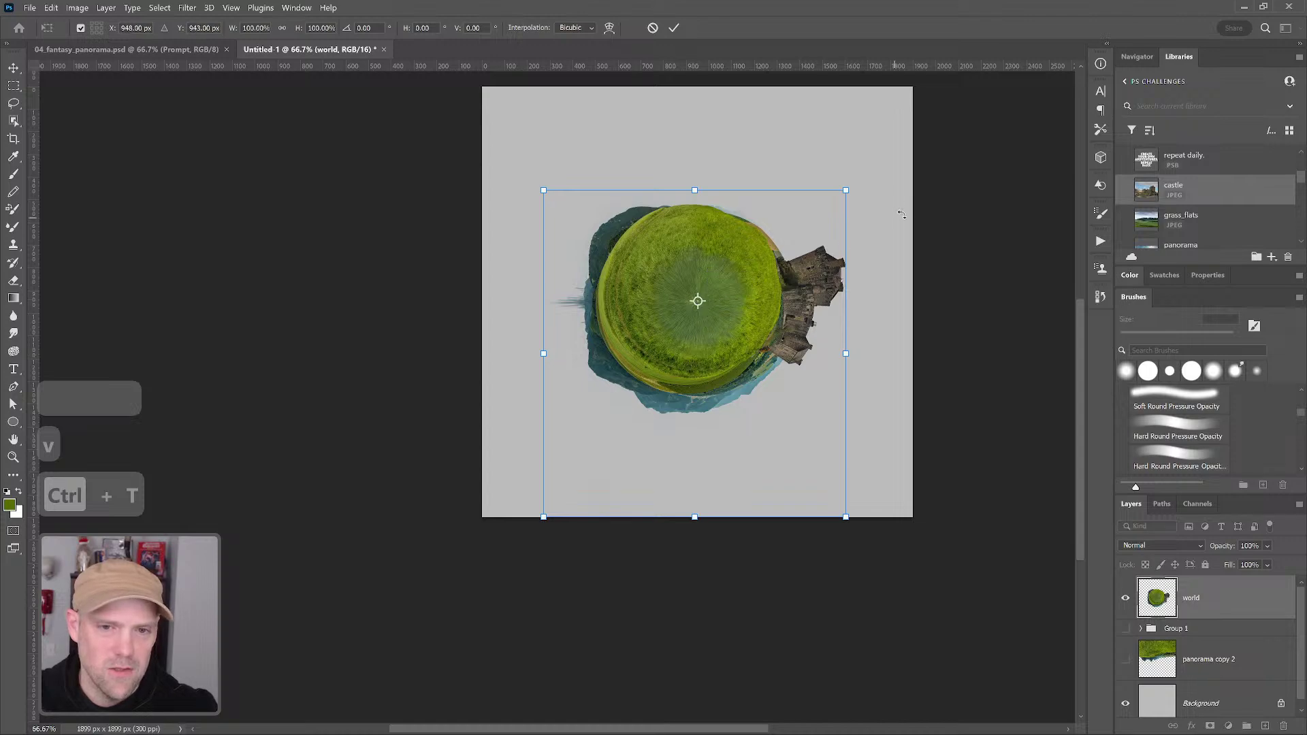
pyautogui.moveTo(914, 219); pyautogui.dragTo(857, 328)
pyautogui.hotkey('ctrl', 'z')
pyautogui.hotkey('ctrl', 'z')
pyautogui.hotkey('ctrl', 'z')
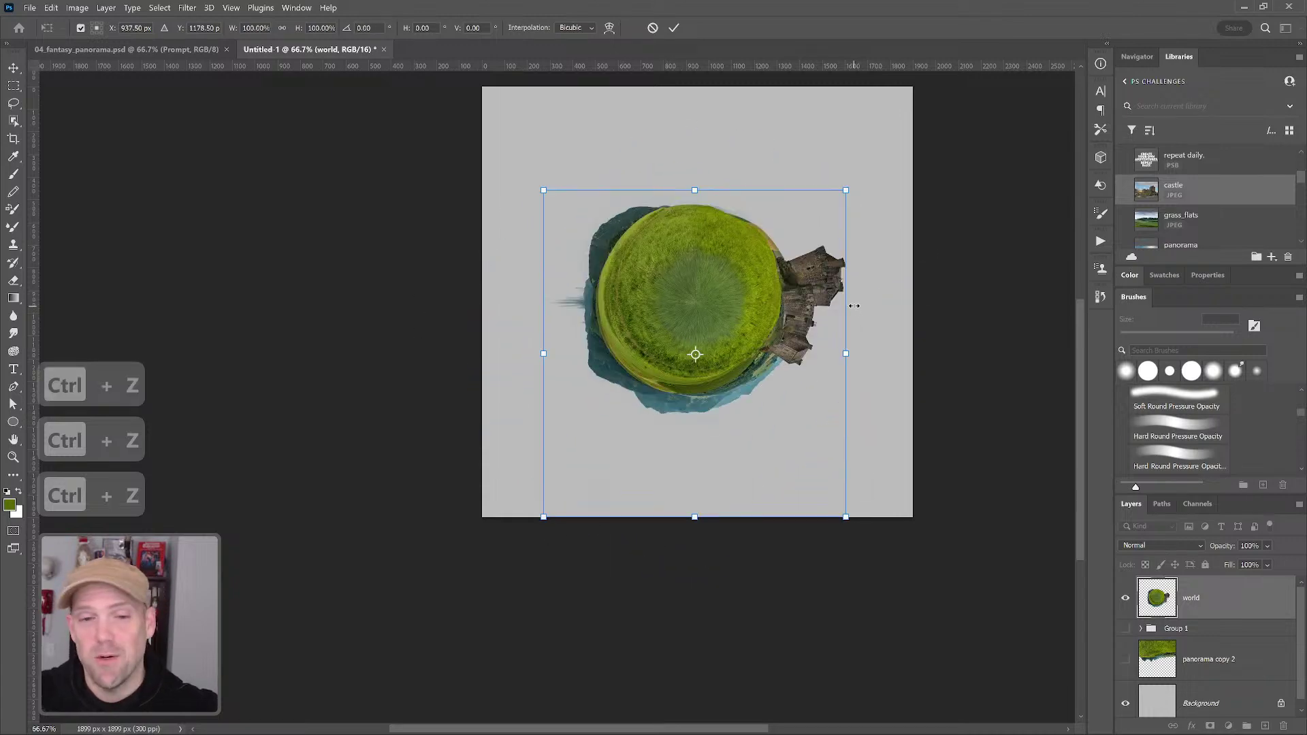
pyautogui.moveTo(695, 355); pyautogui.dragTo(695, 303)
pyautogui.moveTo(884, 192); pyautogui.dragTo(822, 286)
pyautogui.hotkey('ctrl', 'z')
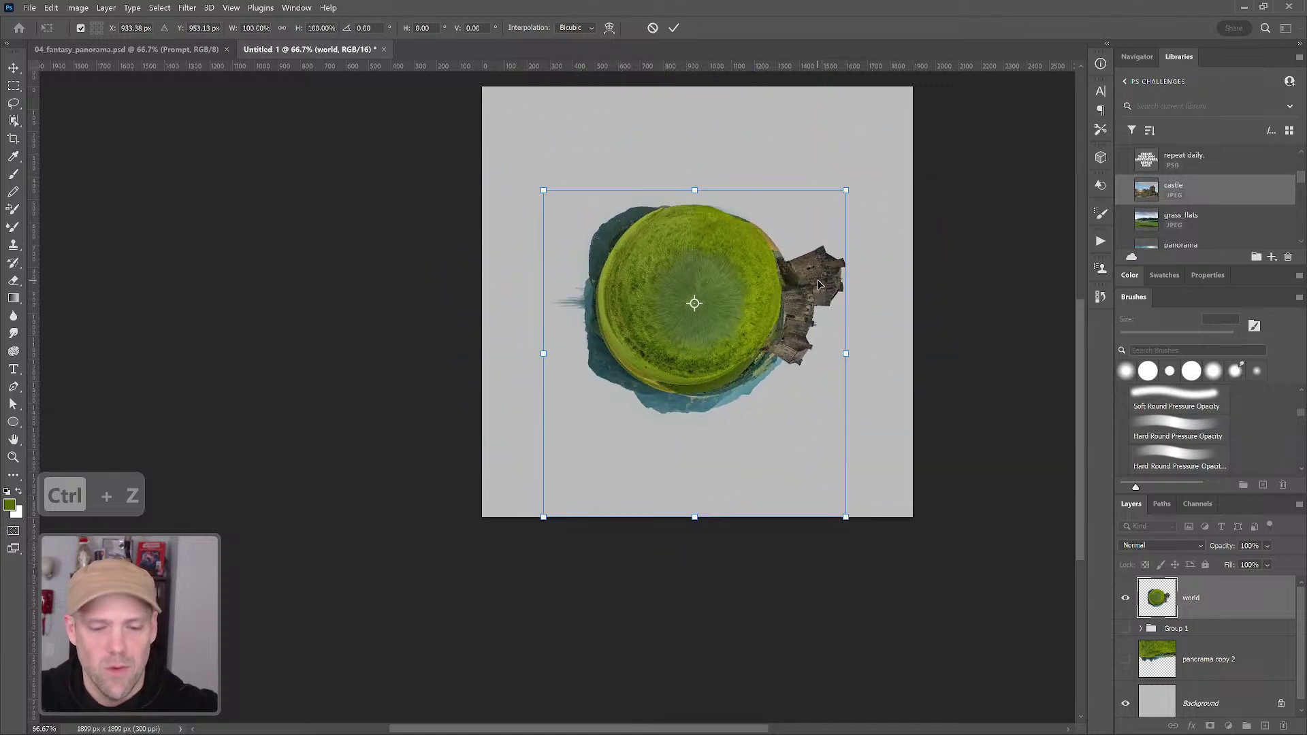
pyautogui.hotkey('ctrl', 'd')
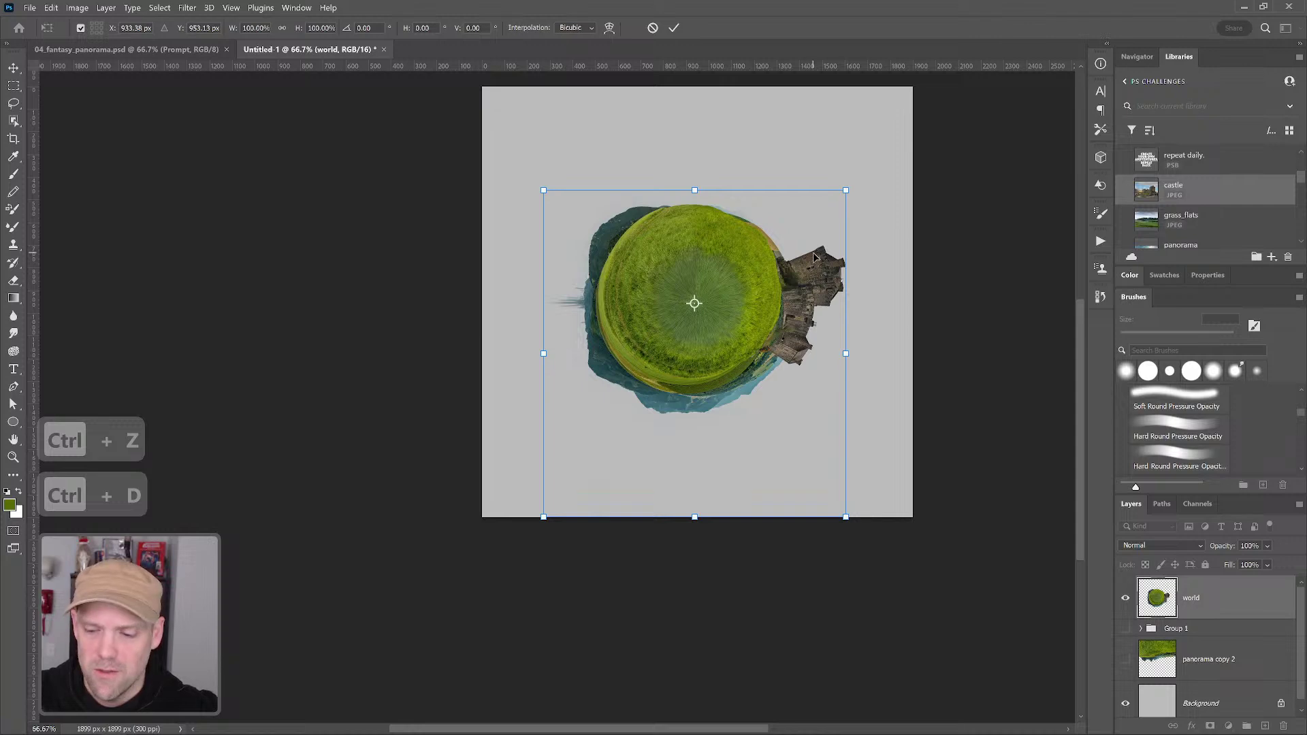
pyautogui.press('Escape')
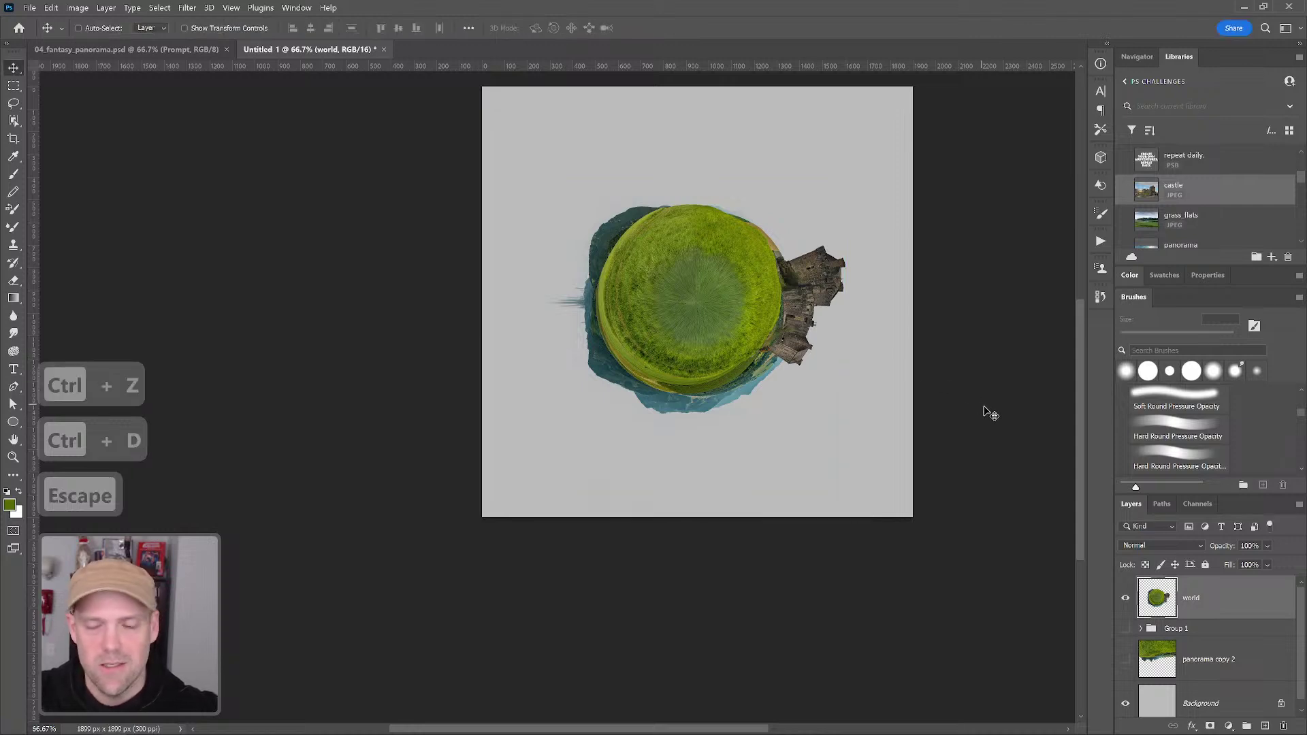
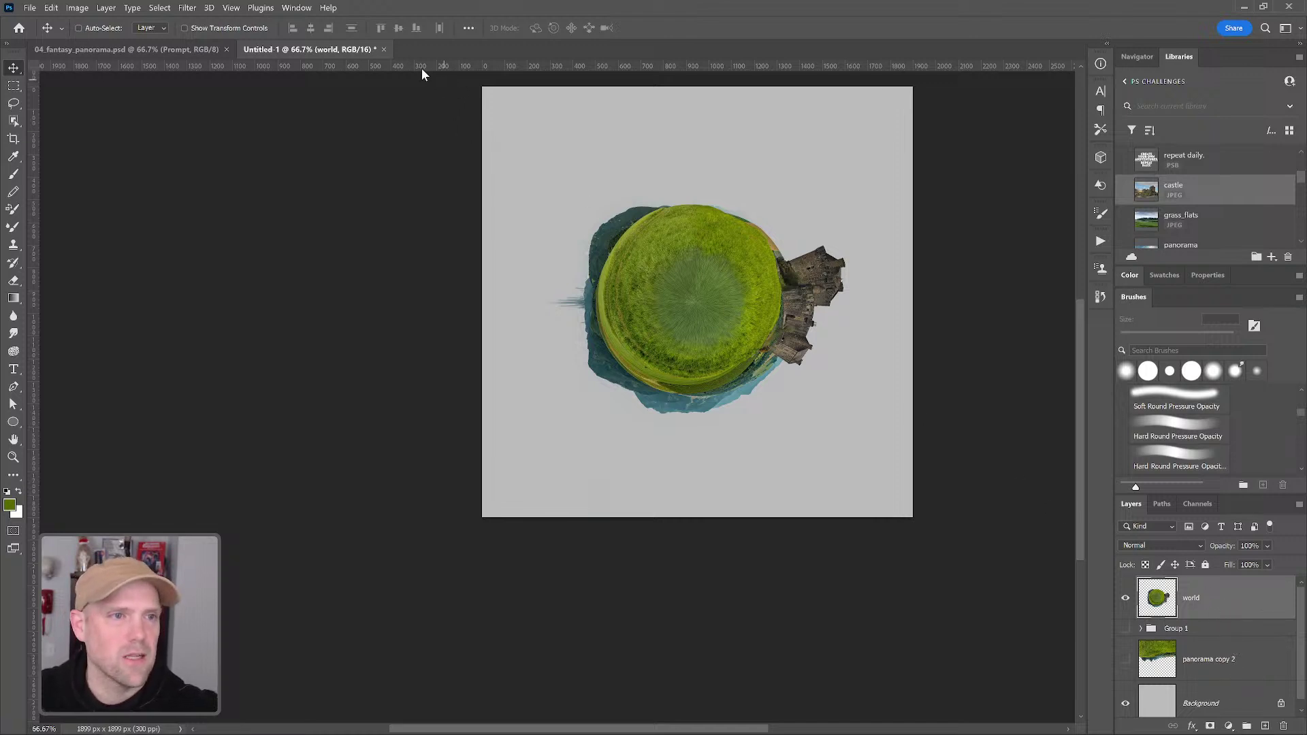
# Create a video timeline for the document and select the world layer
pyautogui.click(299, 9)
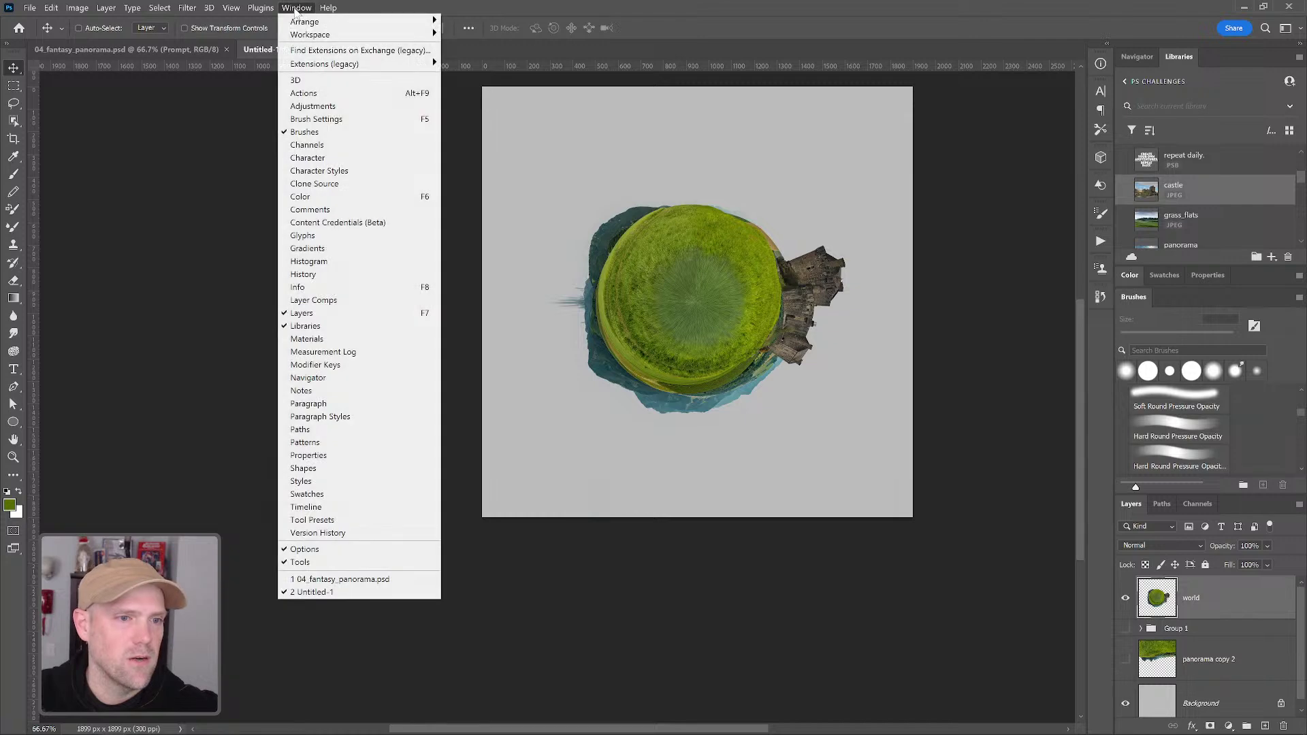
pyautogui.click(339, 518)
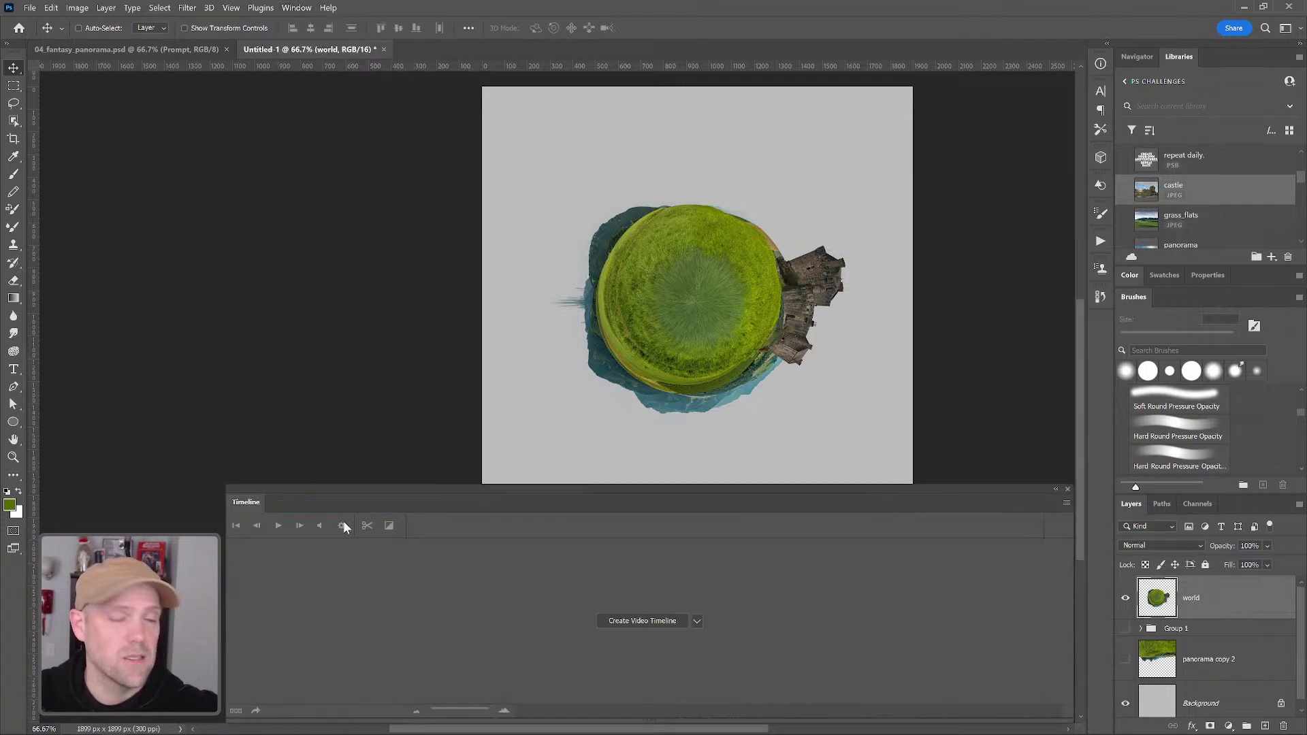
pyautogui.click(657, 620)
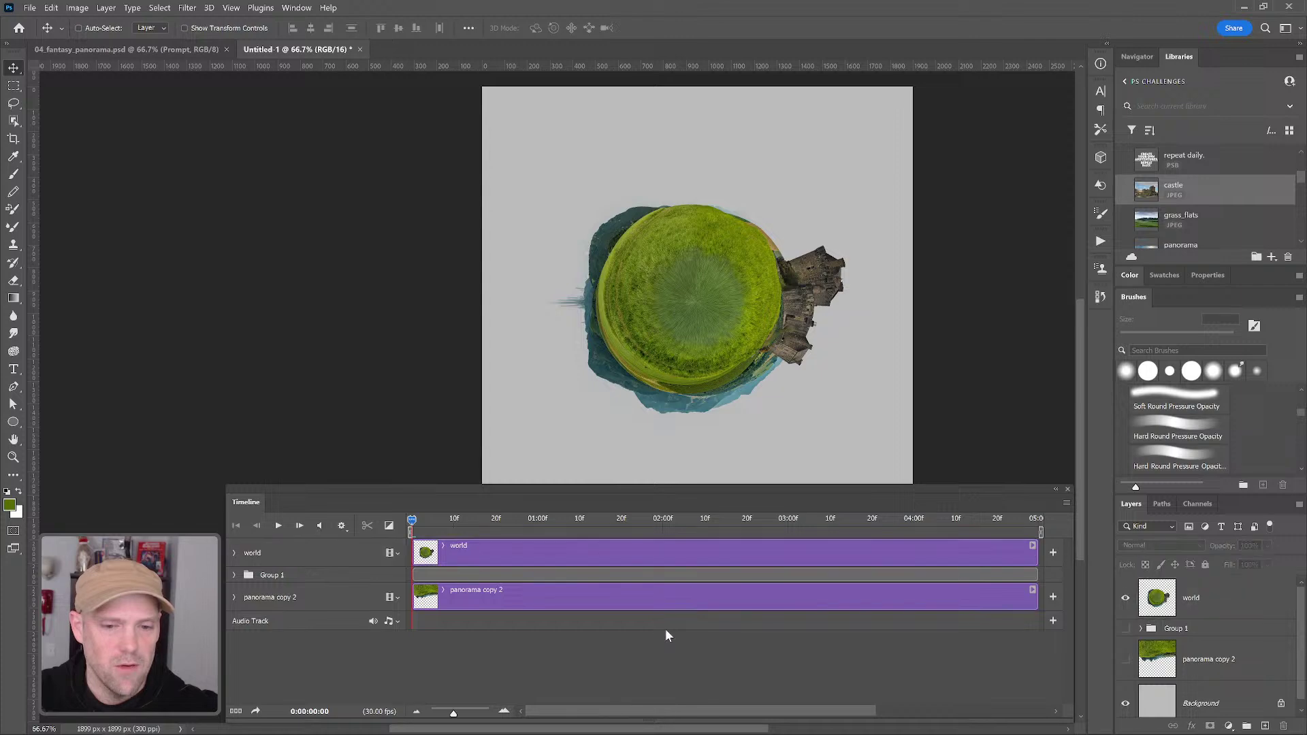
pyautogui.rightClick(1202, 598)
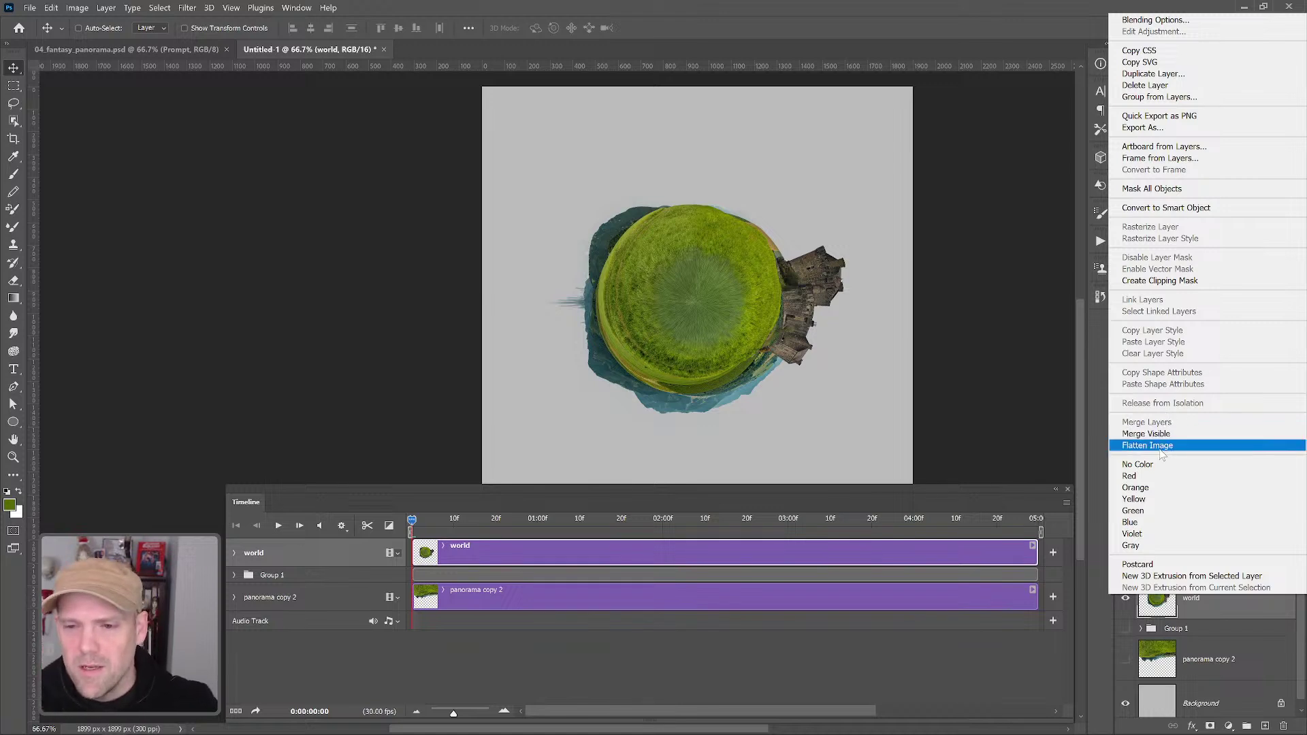
pyautogui.click(1224, 663)
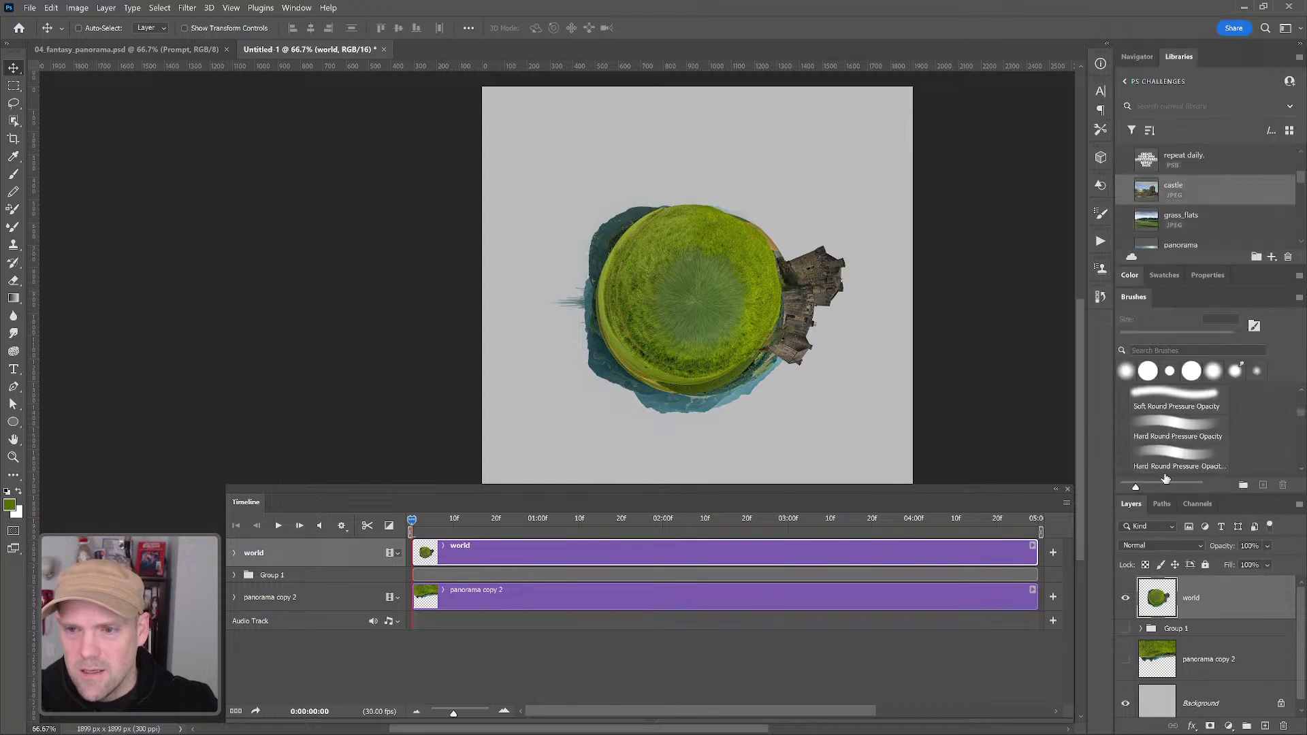
# Revert the document to its state right after the Trim, before the vertical canvas flip
pyautogui.click(1100, 296)
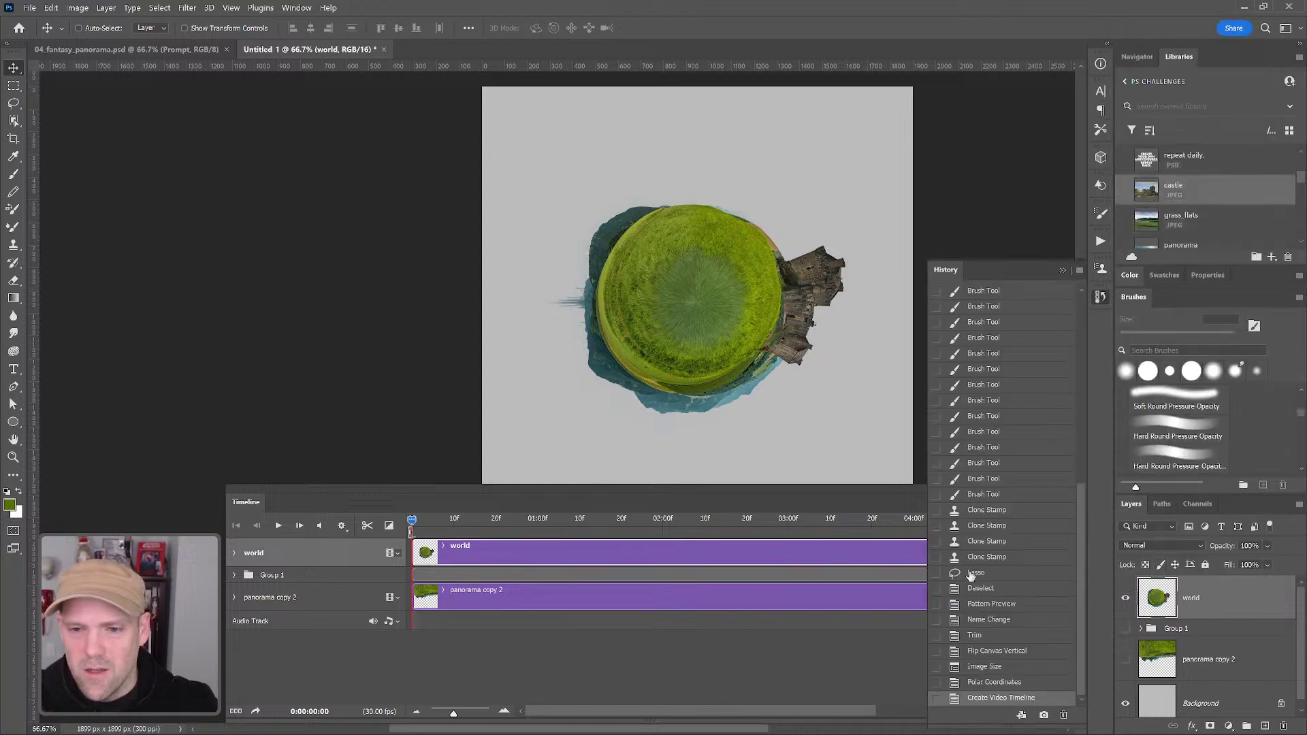
pyautogui.click(1007, 652)
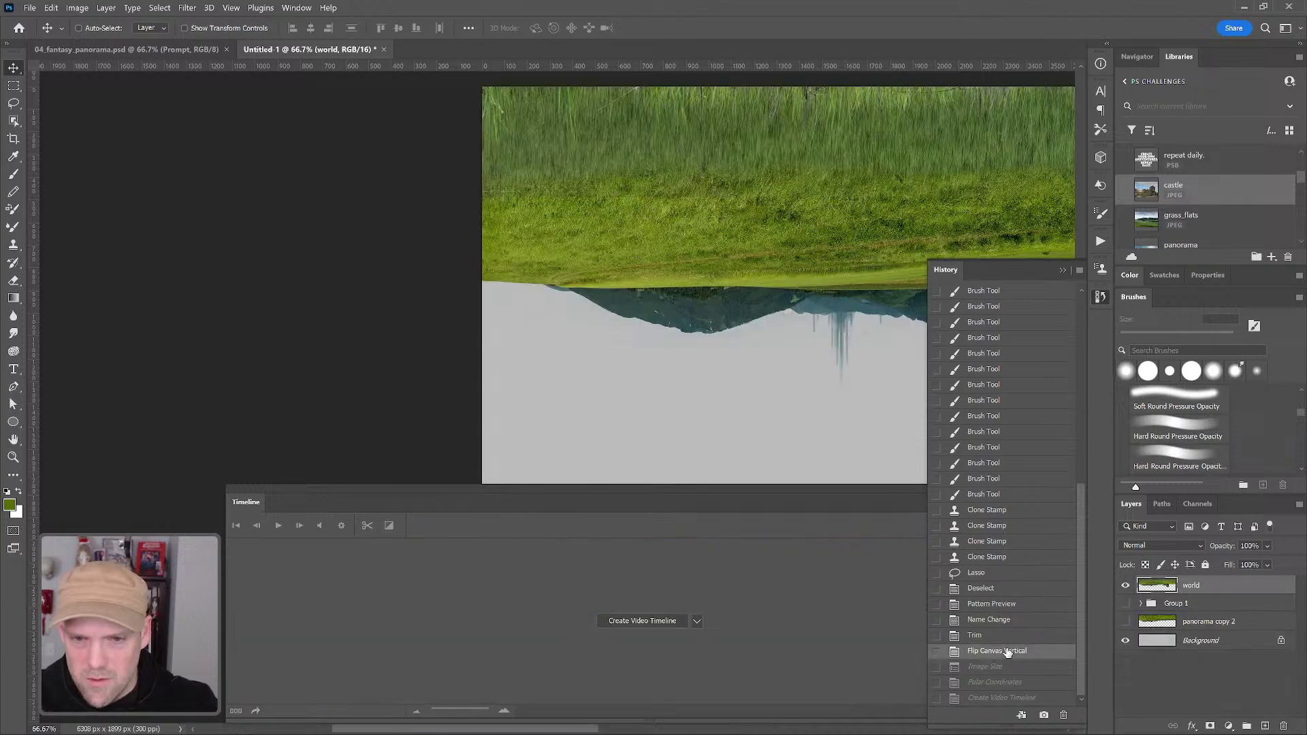
pyautogui.click(1004, 637)
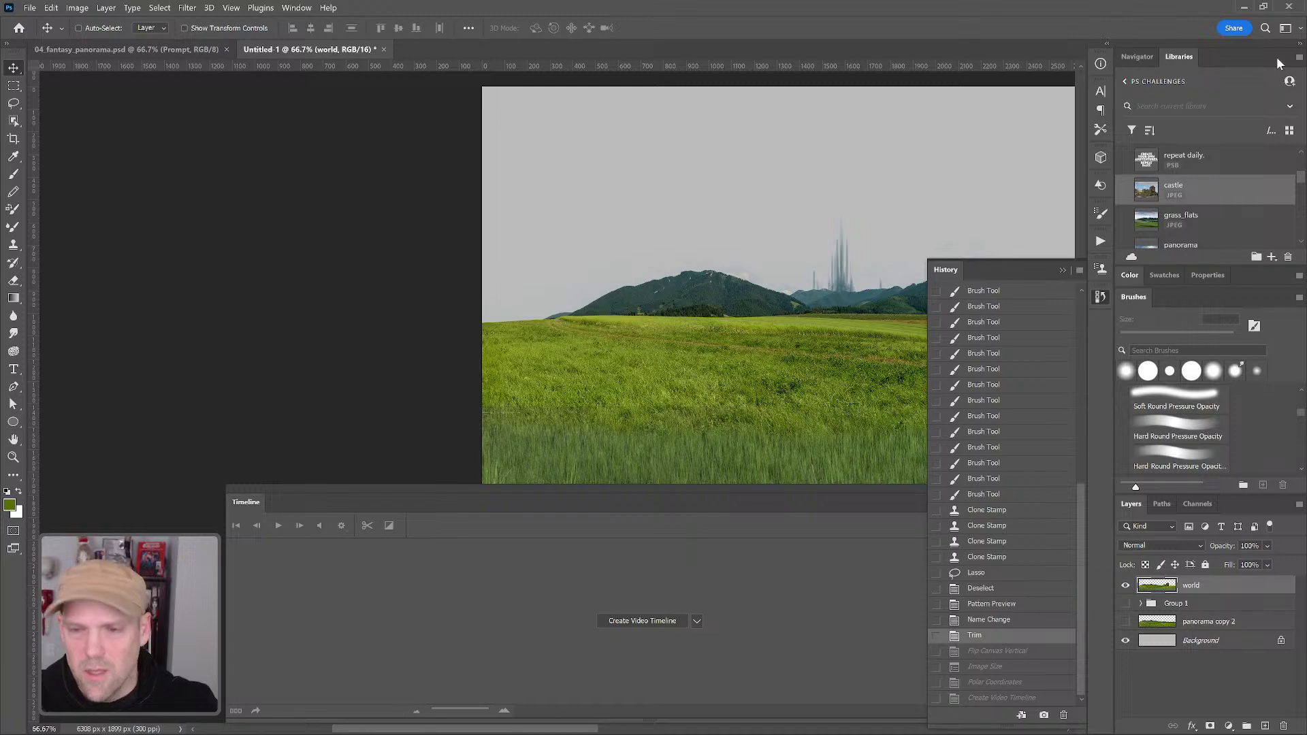
pyautogui.click(1063, 270)
# Place the sky graphic from the PS CHALLENGES library beneath the world layer and move it up to cover the panorama's upper edge
pyautogui.press('z')
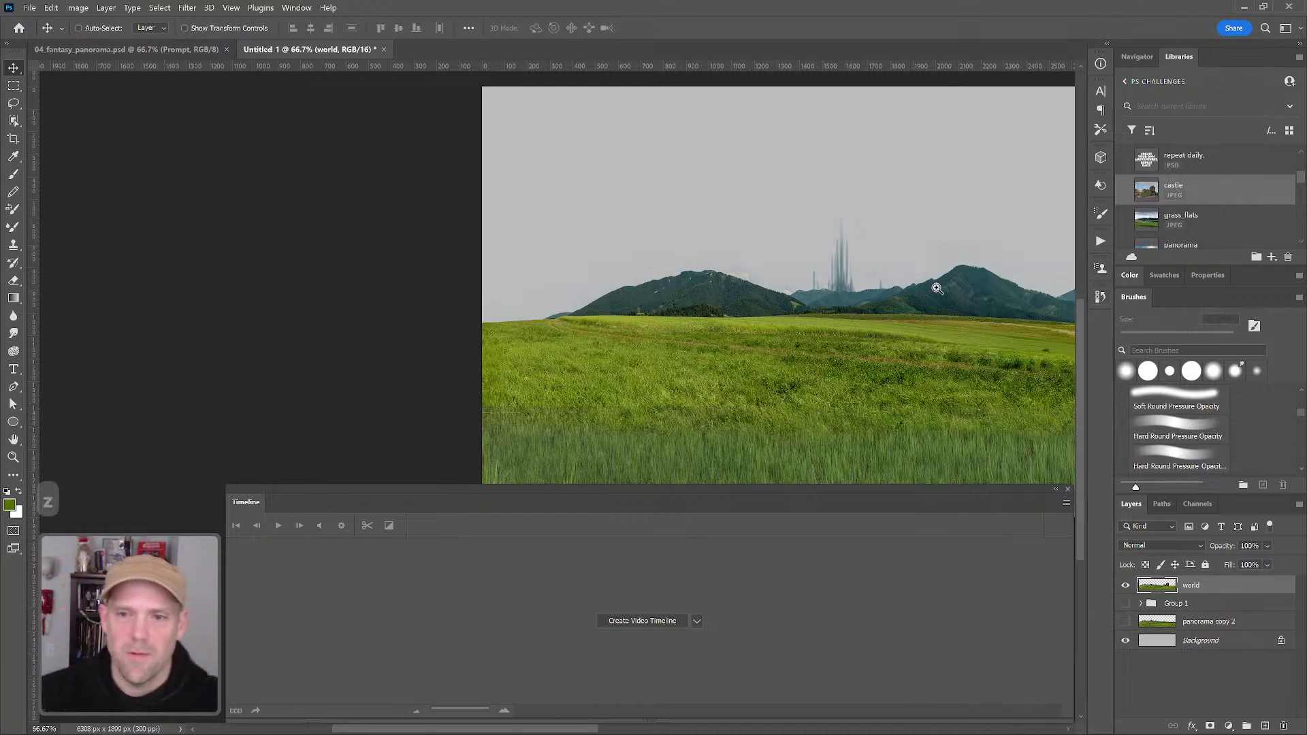
pyautogui.keyDown('alt'); pyautogui.click(849, 341); pyautogui.keyUp('alt')
pyautogui.keyDown('alt'); pyautogui.click(863, 344); pyautogui.keyUp('alt')
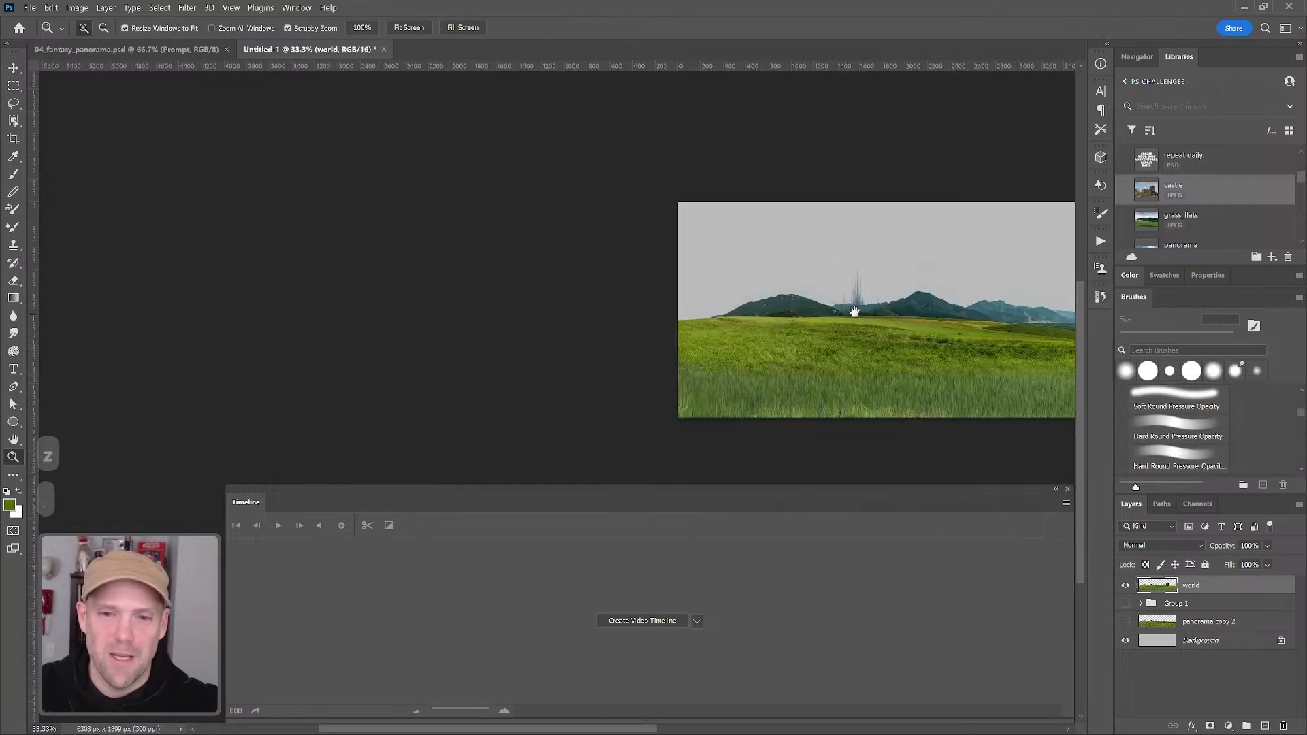
pyautogui.moveTo(854, 311); pyautogui.dragTo(452, 280)
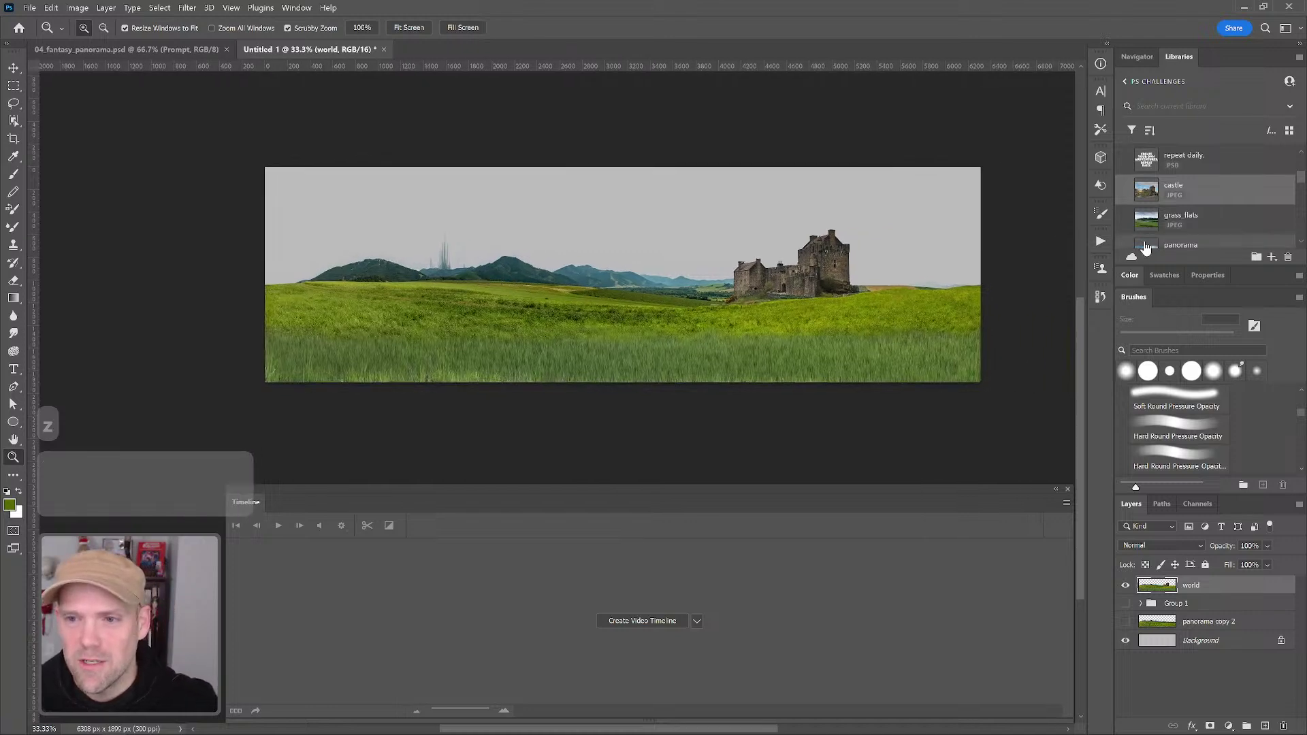
pyautogui.scroll(-3, 1145, 248)
pyautogui.moveTo(1157, 211); pyautogui.dragTo(1196, 612)
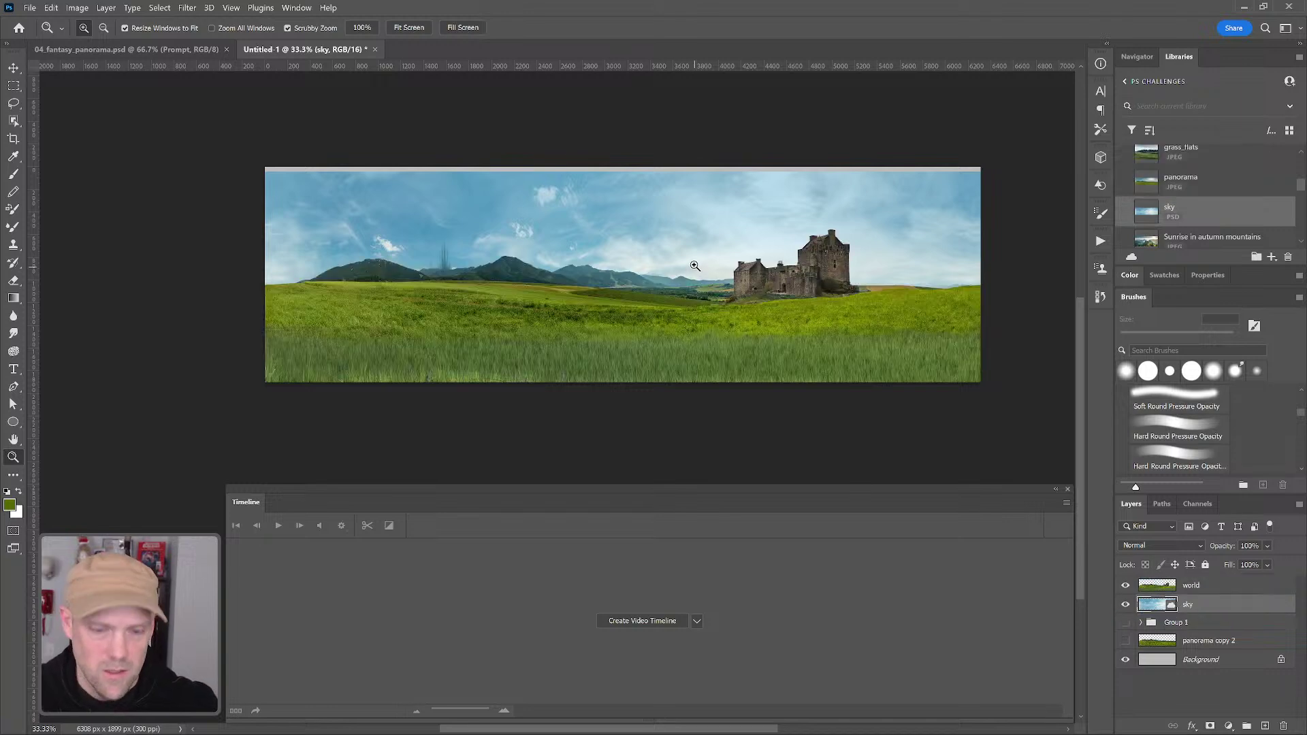
pyautogui.press('v')
pyautogui.moveTo(690, 255); pyautogui.dragTo(688, 247)
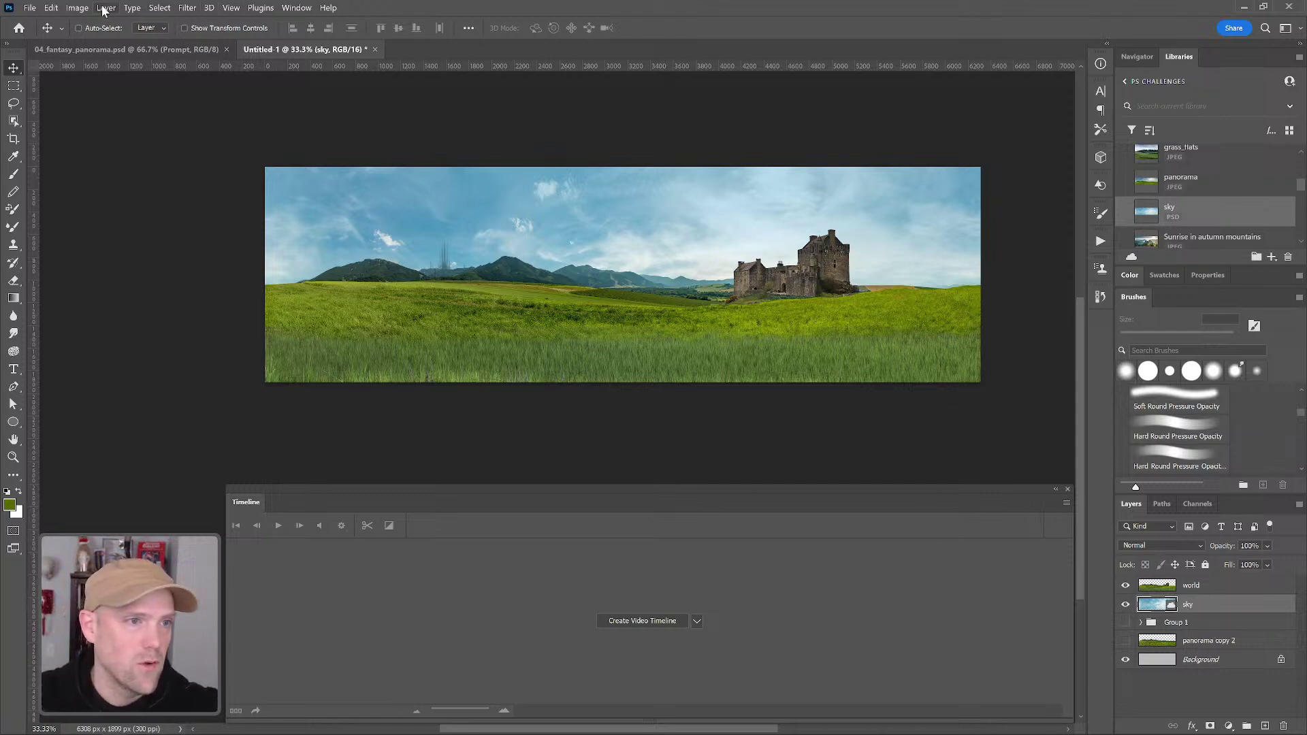
# Flip the whole canvas vertically so the grassland sits above the sky
pyautogui.click(77, 8)
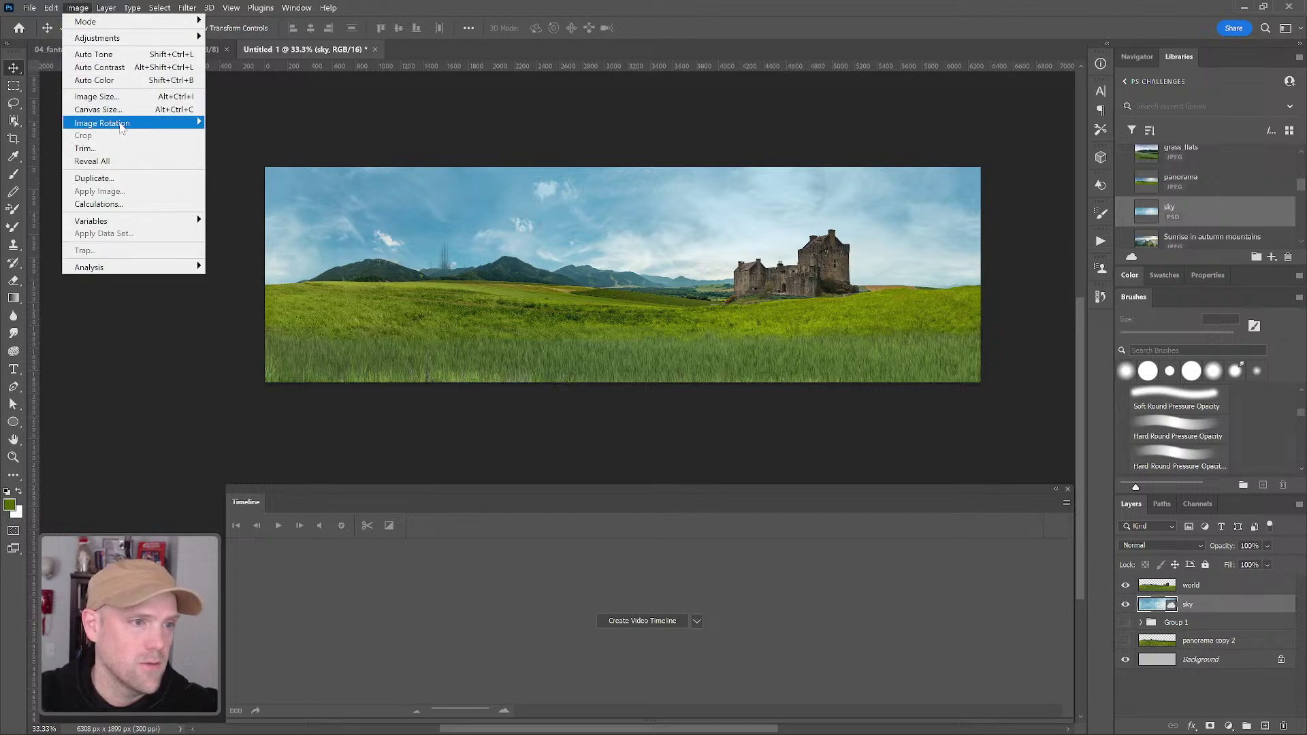
pyautogui.moveTo(123, 124)
pyautogui.click(252, 191)
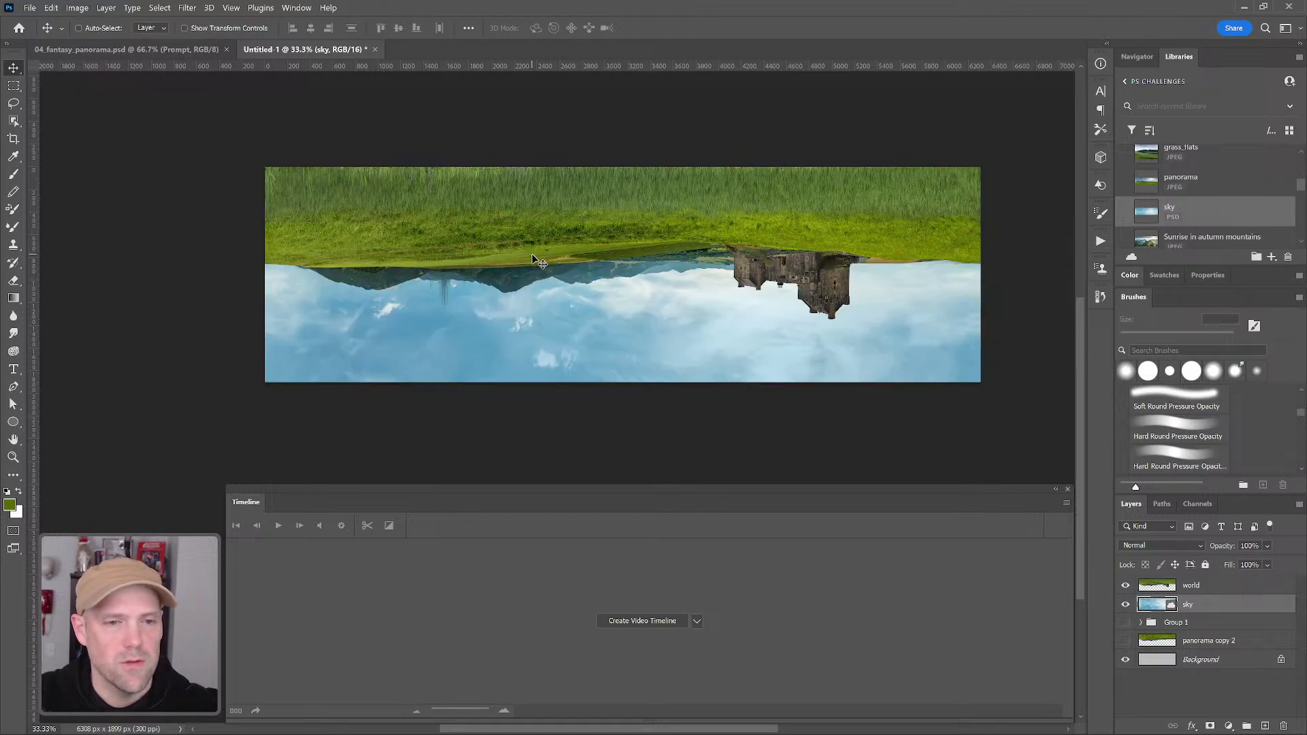
# Try reducing the canvas width to 1899 pixels with Canvas Size, and undo the change
pyautogui.click(77, 8)
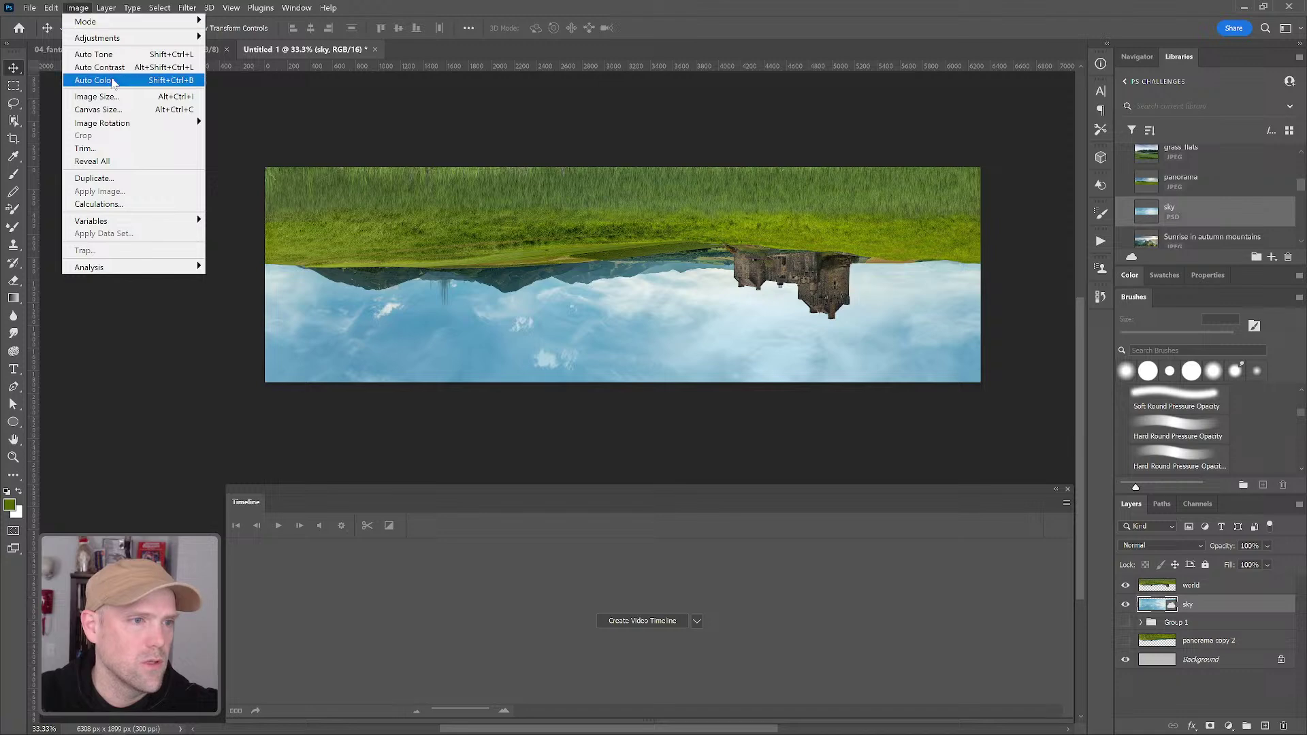
pyautogui.moveTo(52, 10)
pyautogui.click(106, 107)
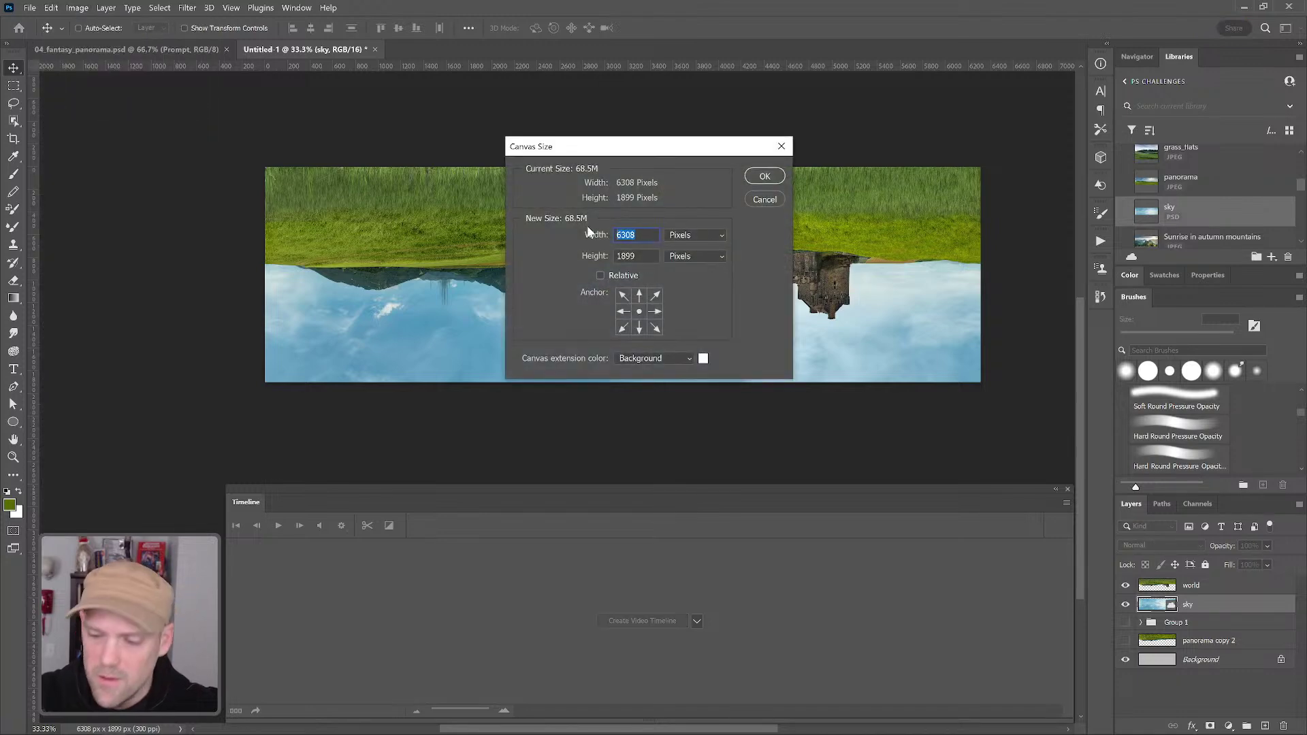
pyautogui.write('1899')
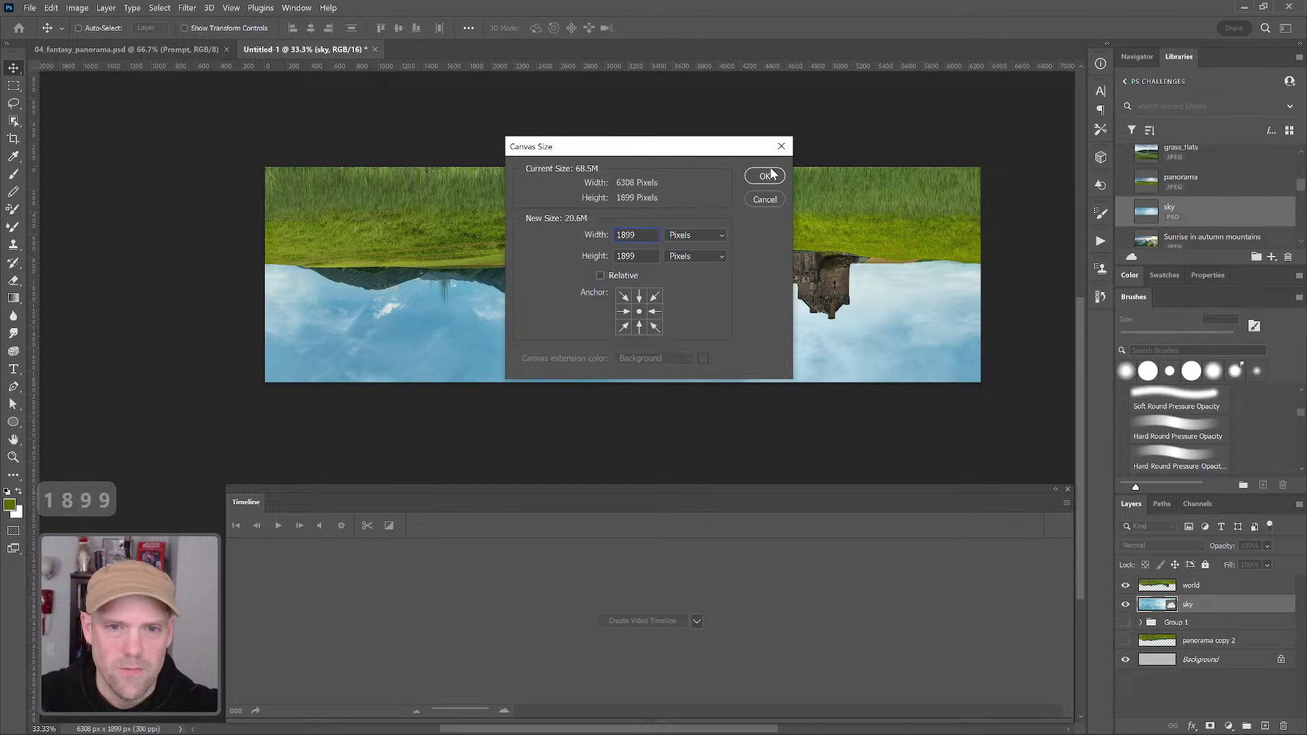
pyautogui.click(770, 175)
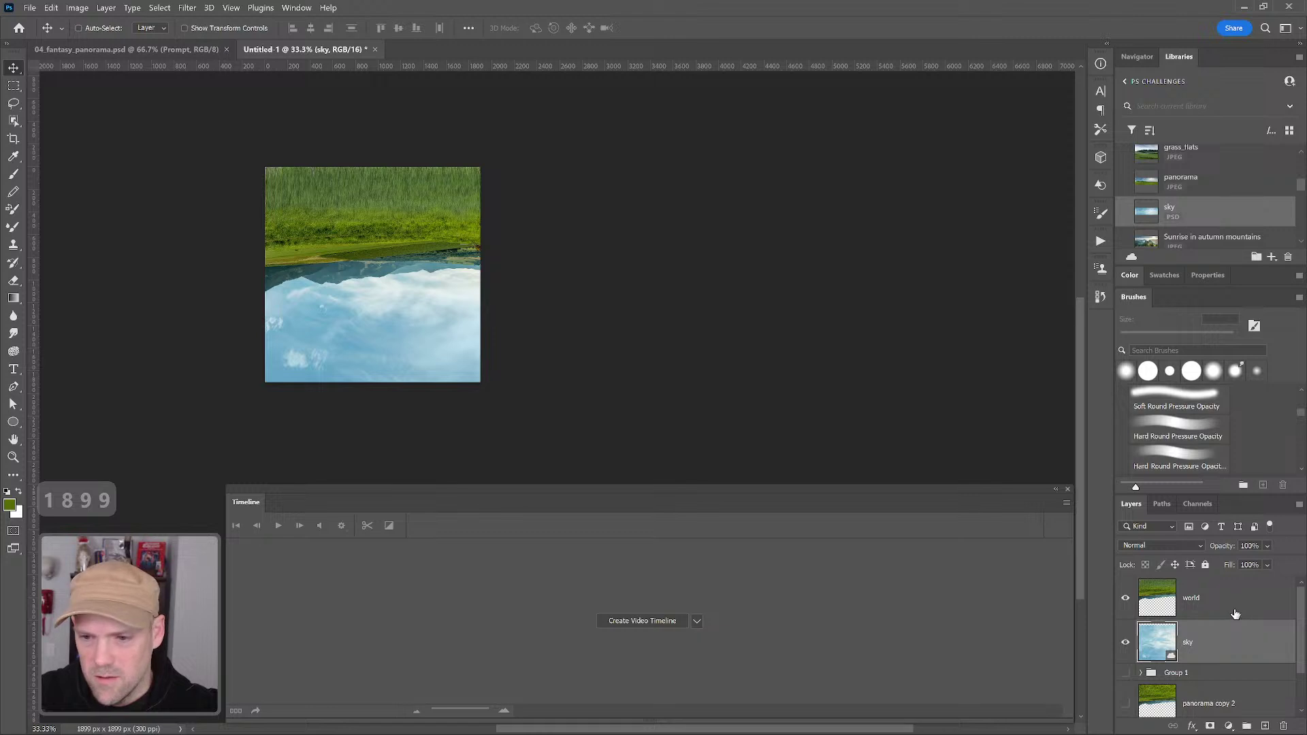
pyautogui.hotkey('ctrl', 'z')
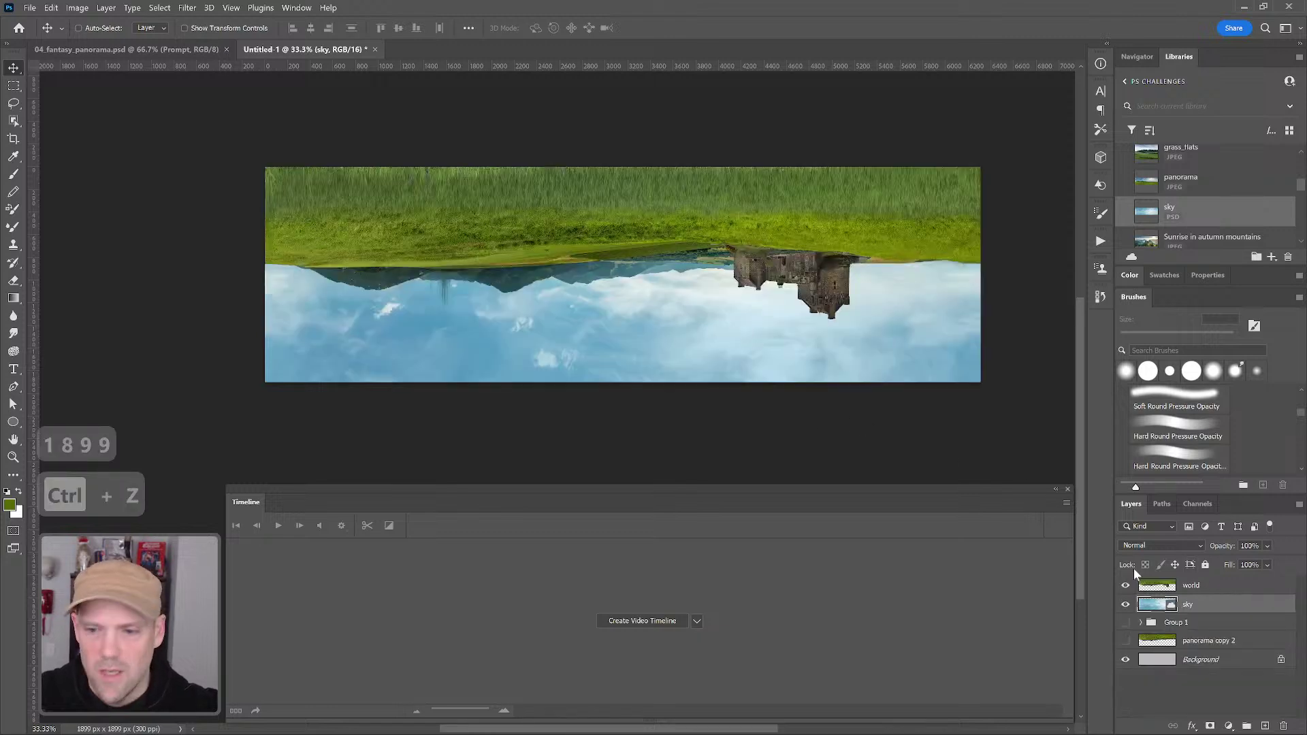
# Resize the image to a square 1899 pixels wide with Image Size, keeping the world layer selected
pyautogui.click(1210, 586)
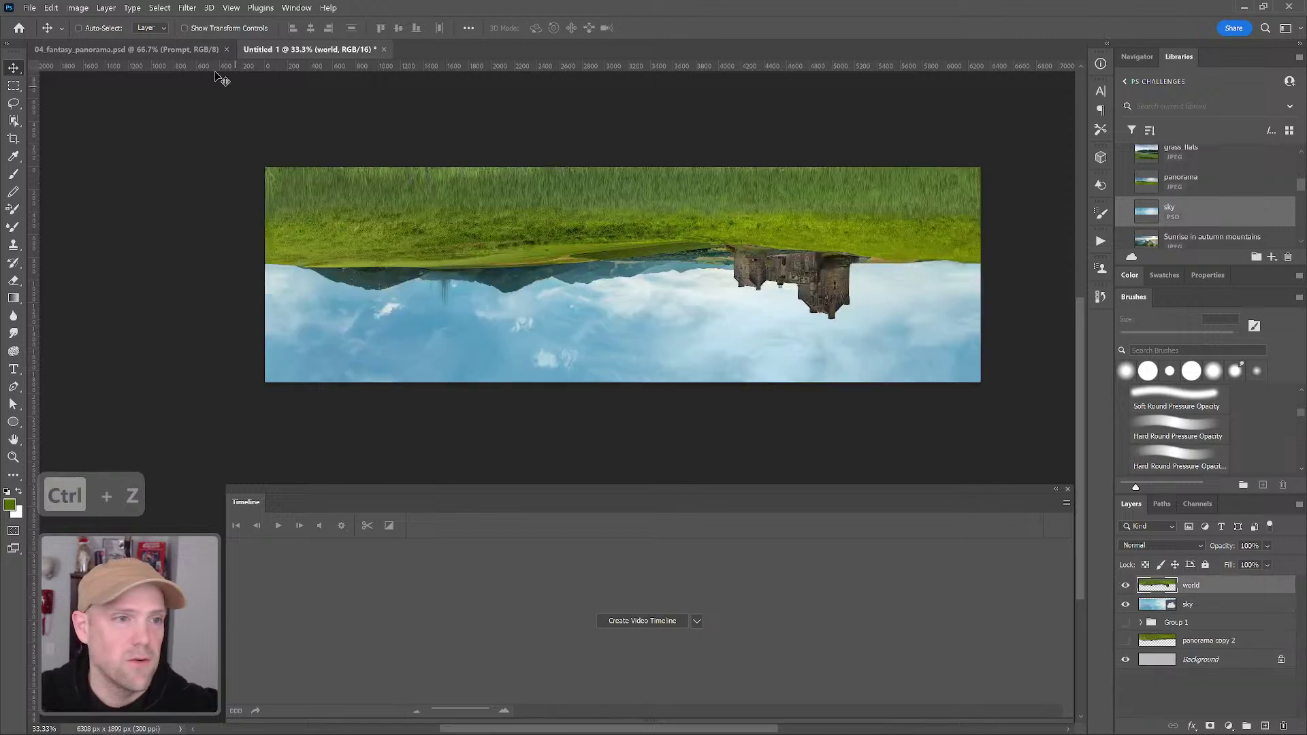
pyautogui.click(77, 8)
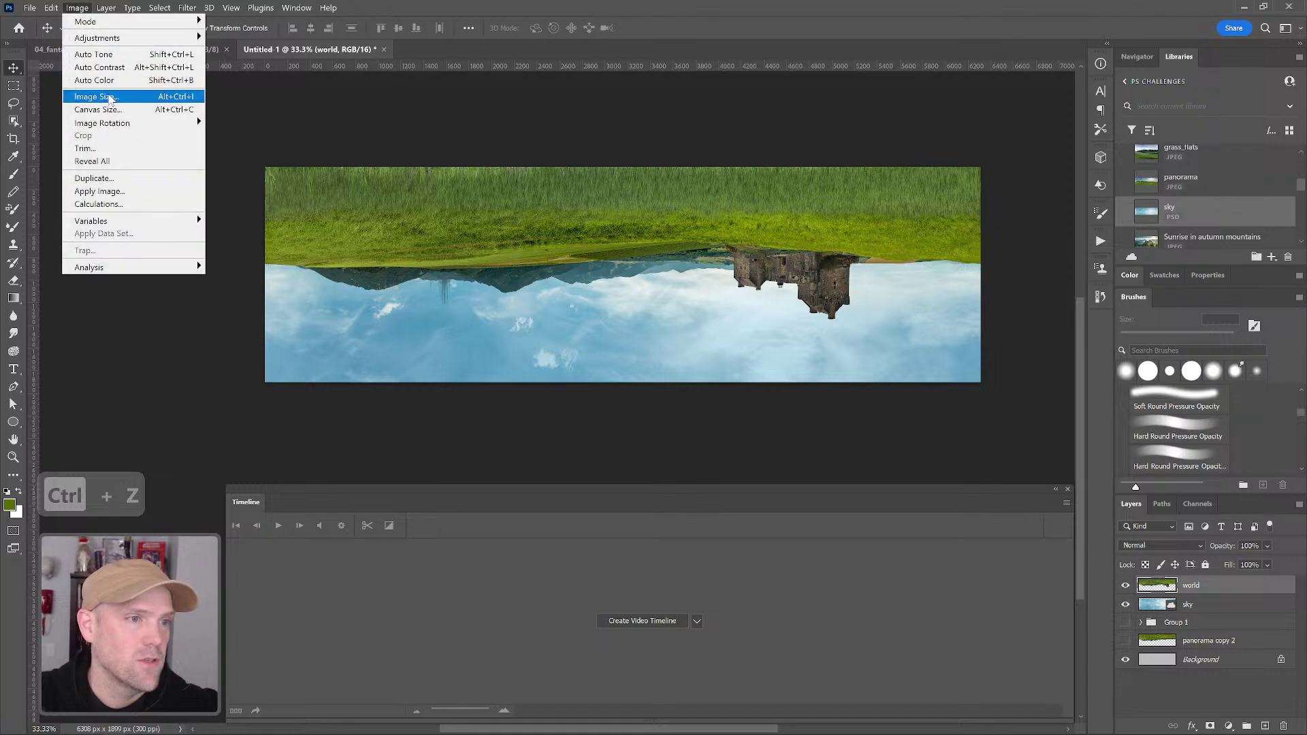
pyautogui.click(108, 98)
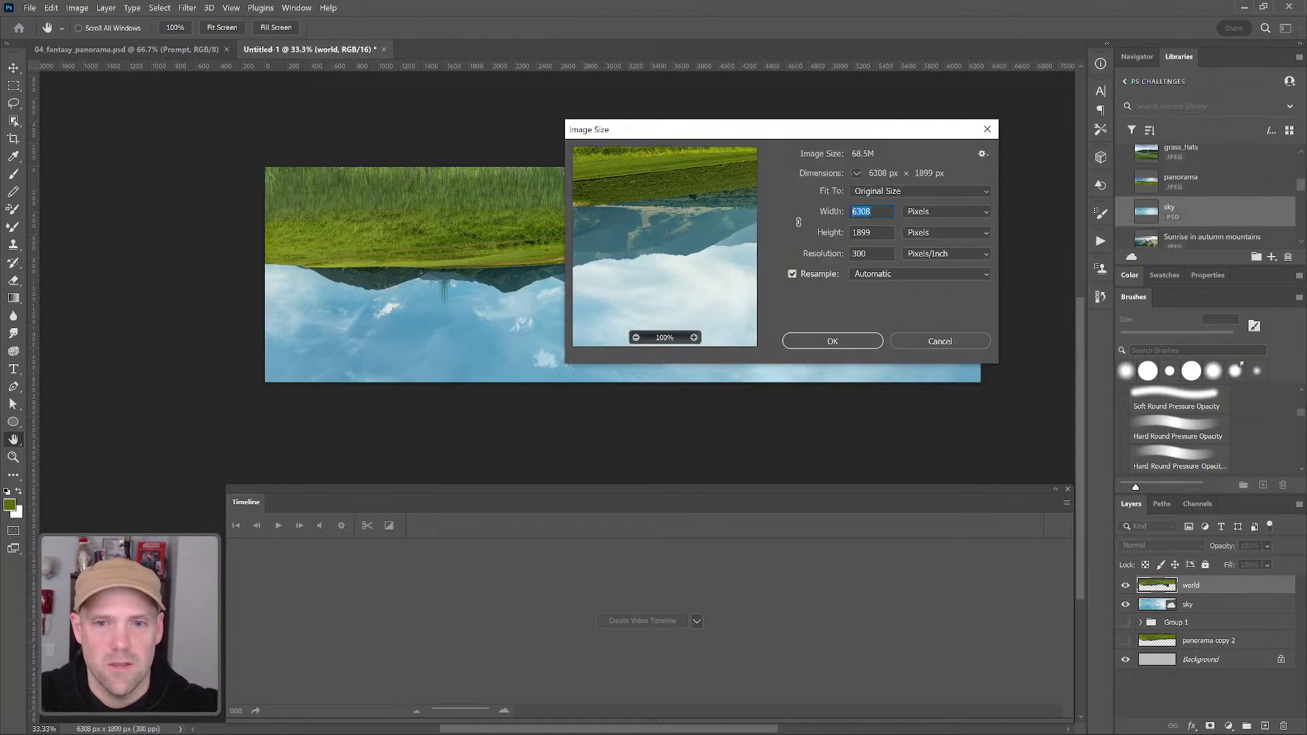
pyautogui.write('1899')
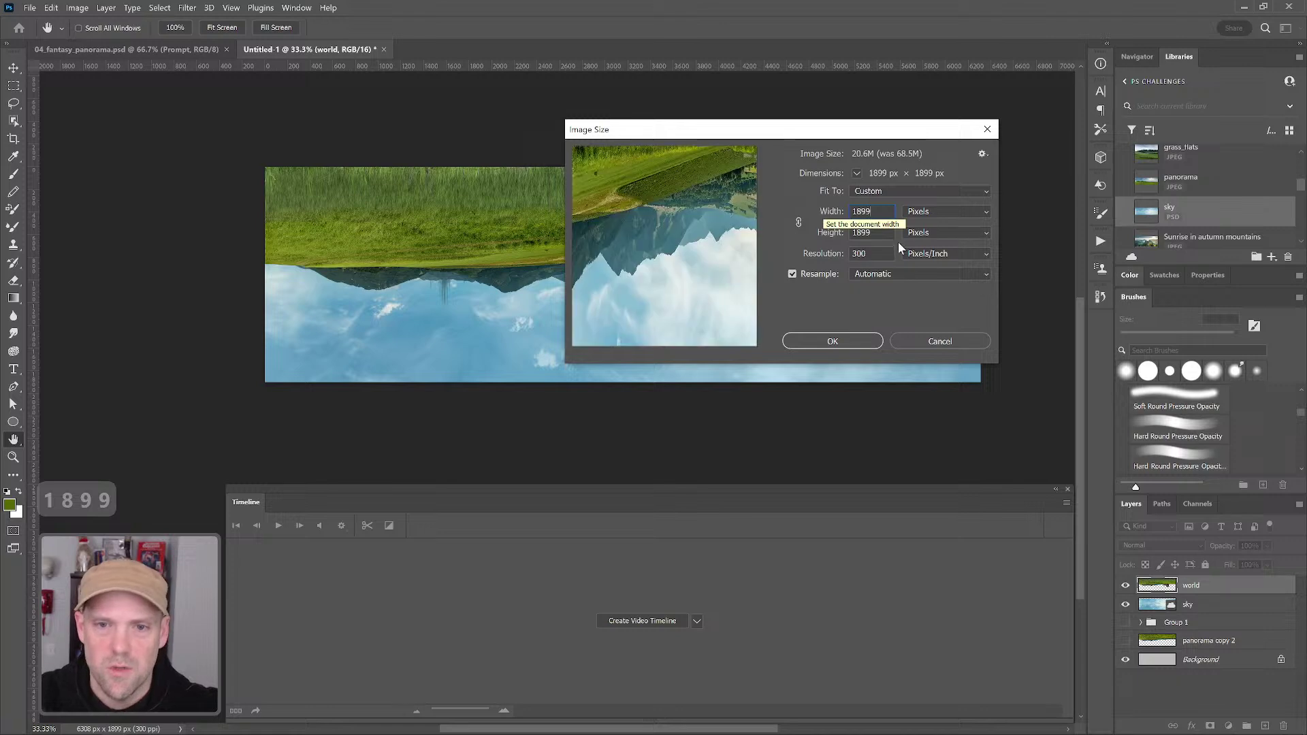
pyautogui.click(843, 341)
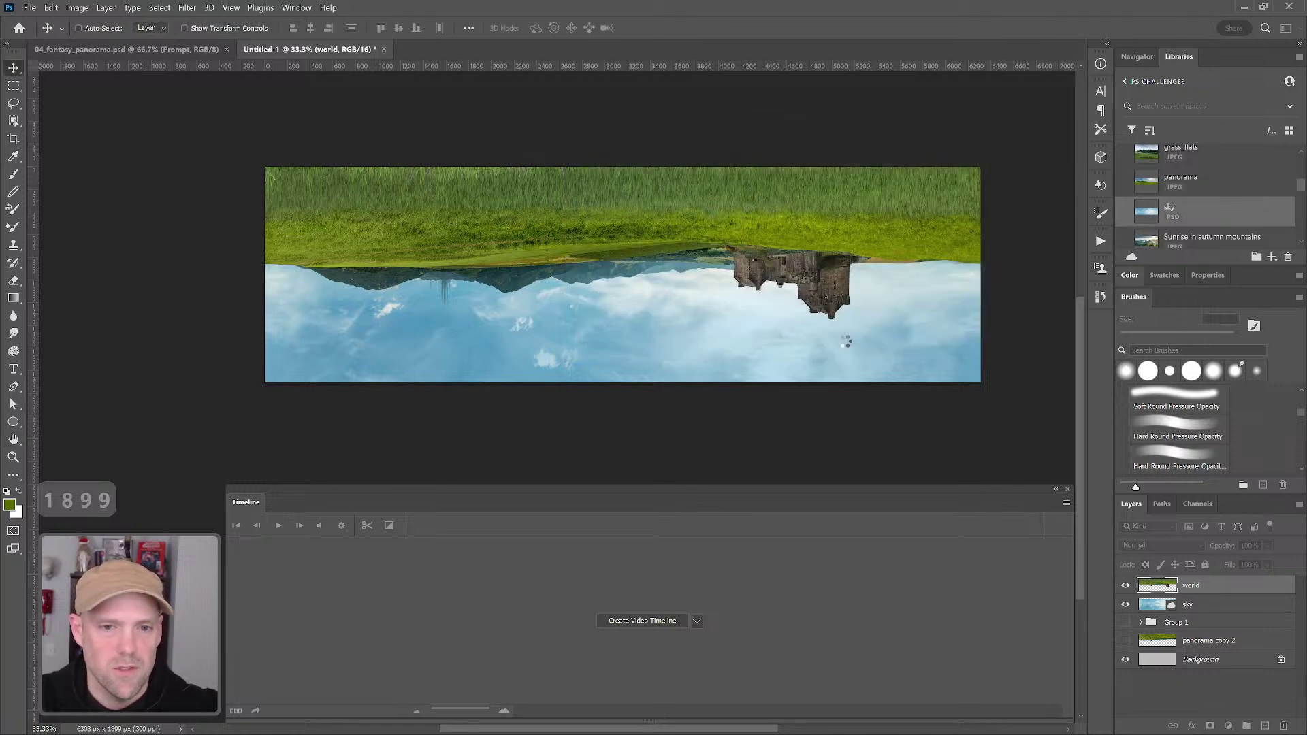
pyautogui.moveTo(557, 326); pyautogui.dragTo(813, 330)
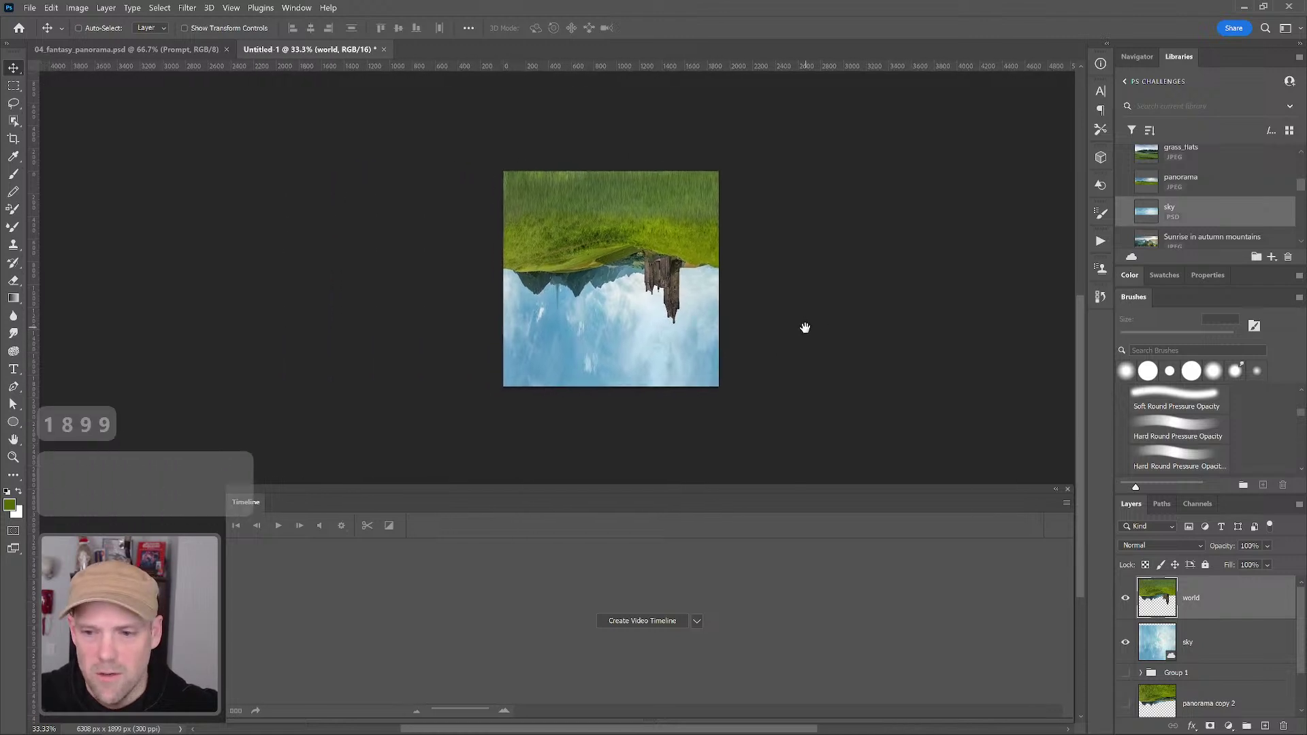
# Apply the Polar Coordinates distortion to the world layer with Rectangular to Polar
pyautogui.click(186, 9)
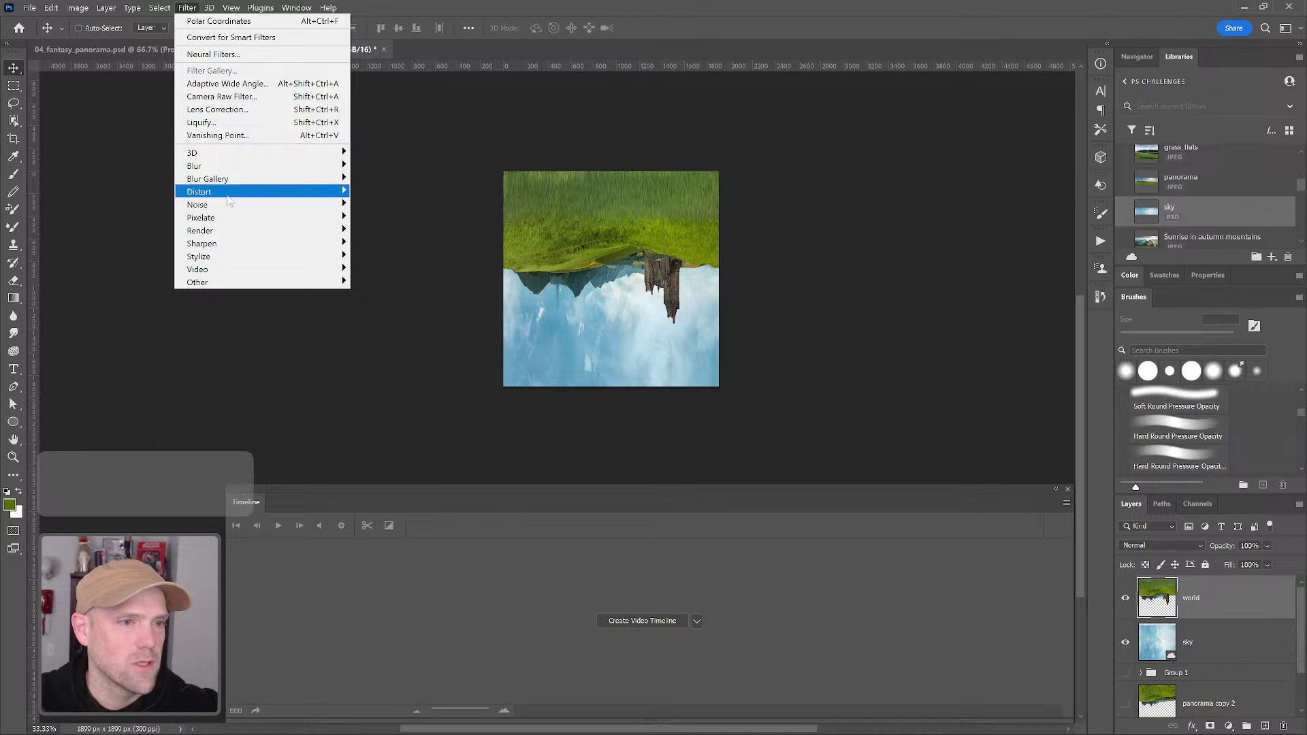
pyautogui.moveTo(230, 193)
pyautogui.click(149, 217)
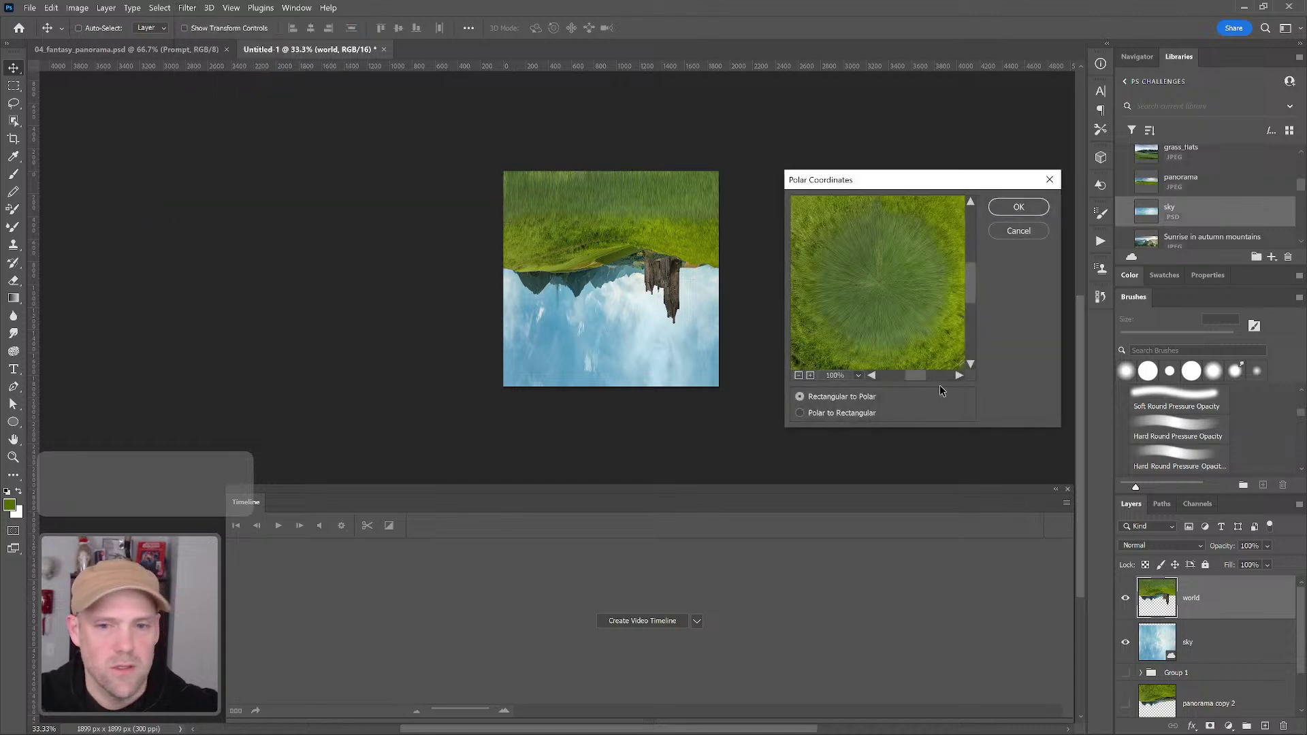
pyautogui.click(1018, 206)
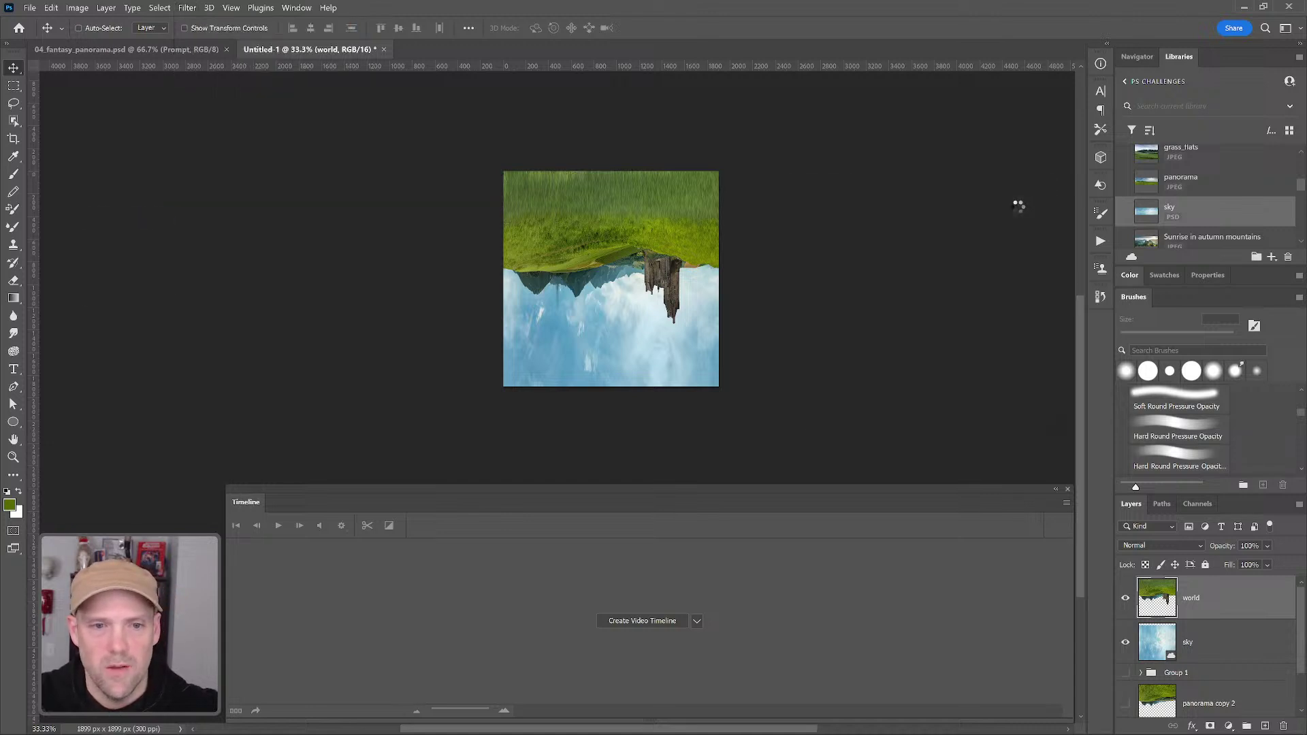
# Apply Polar Coordinates with Rectangular to Polar to the sky layer as a smart filter
pyautogui.click(1200, 644)
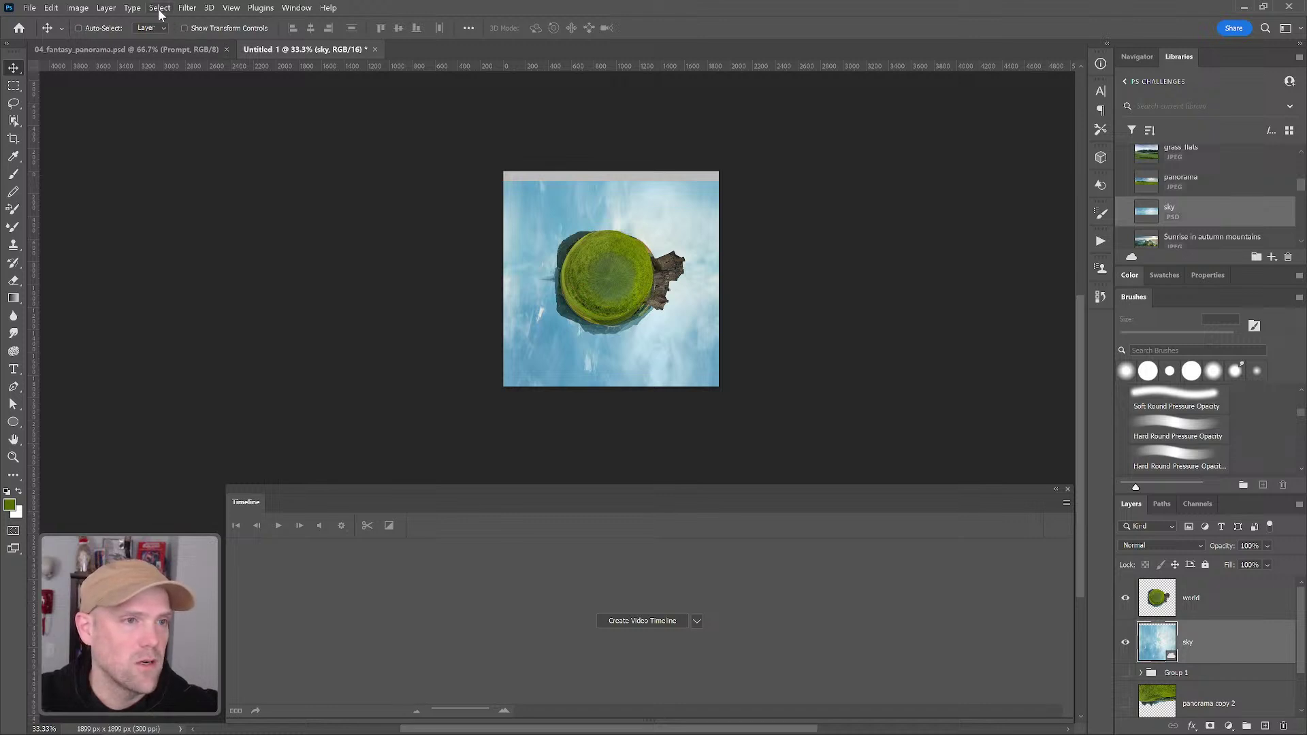
pyautogui.click(187, 7)
pyautogui.moveTo(228, 179)
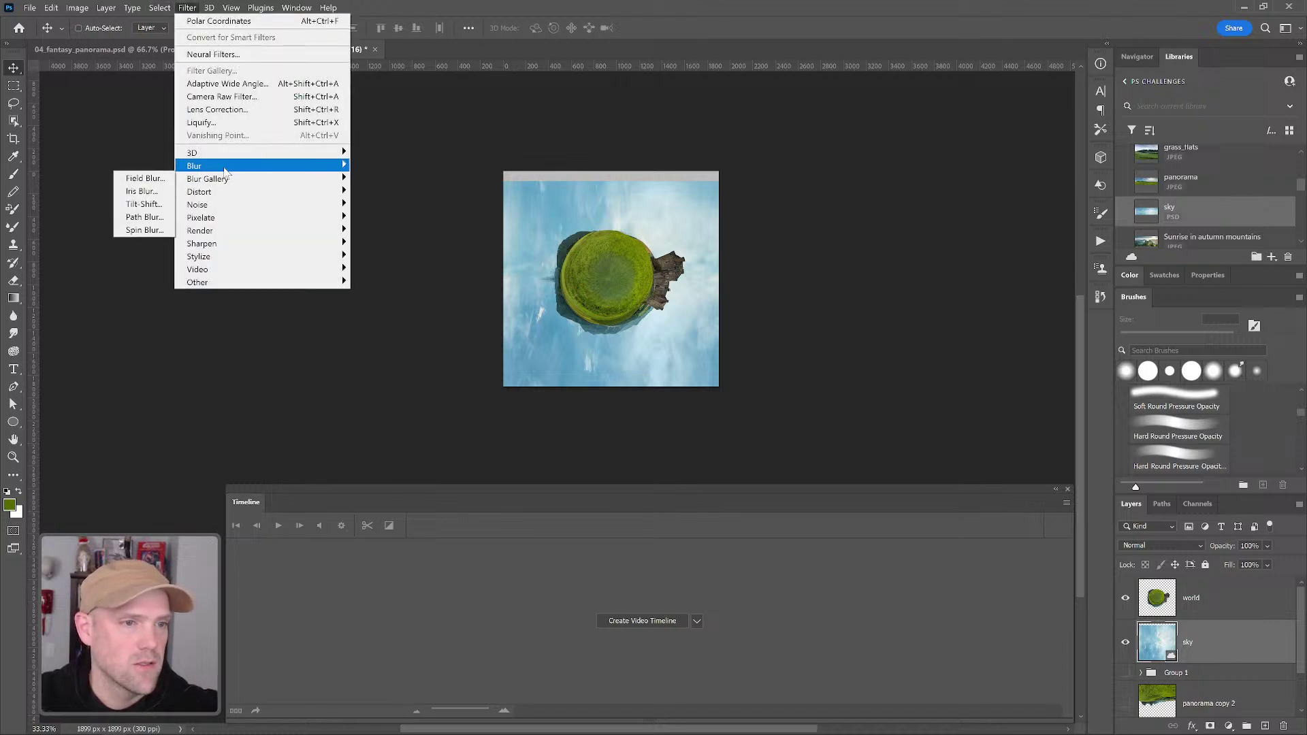
pyautogui.click(131, 216)
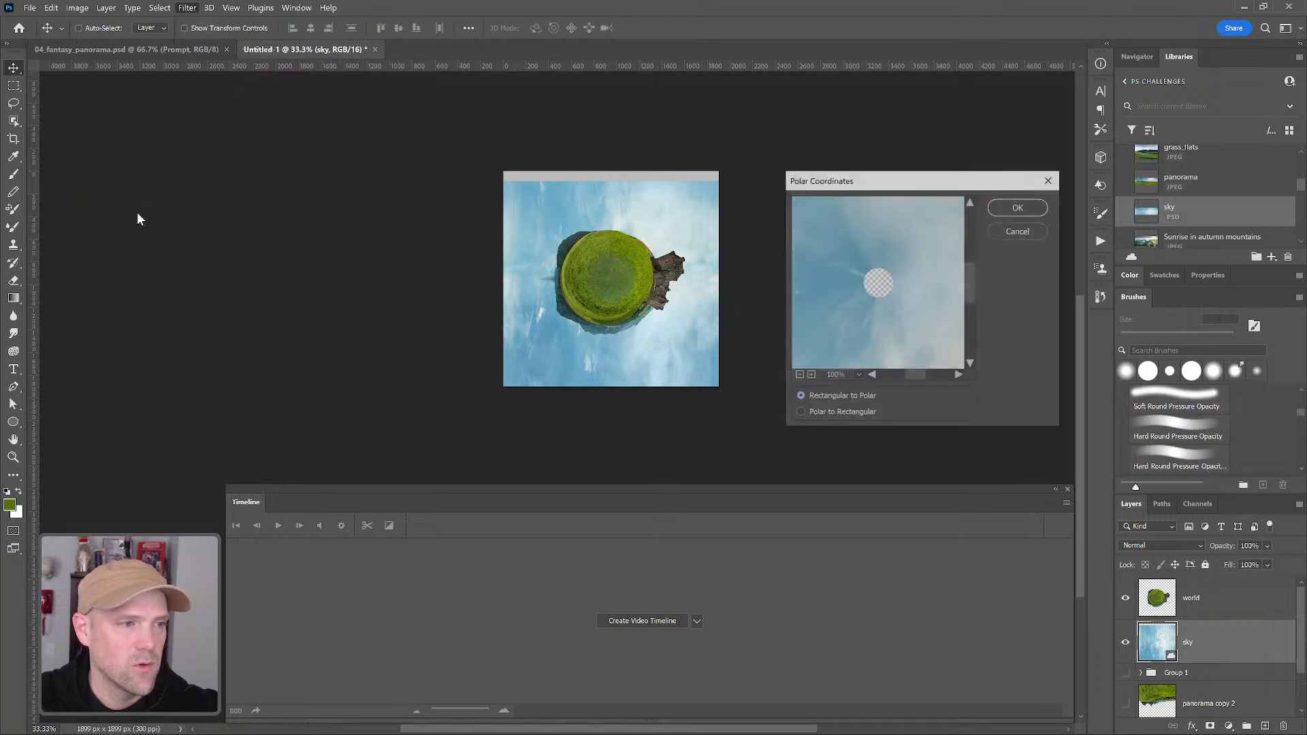
pyautogui.click(1018, 210)
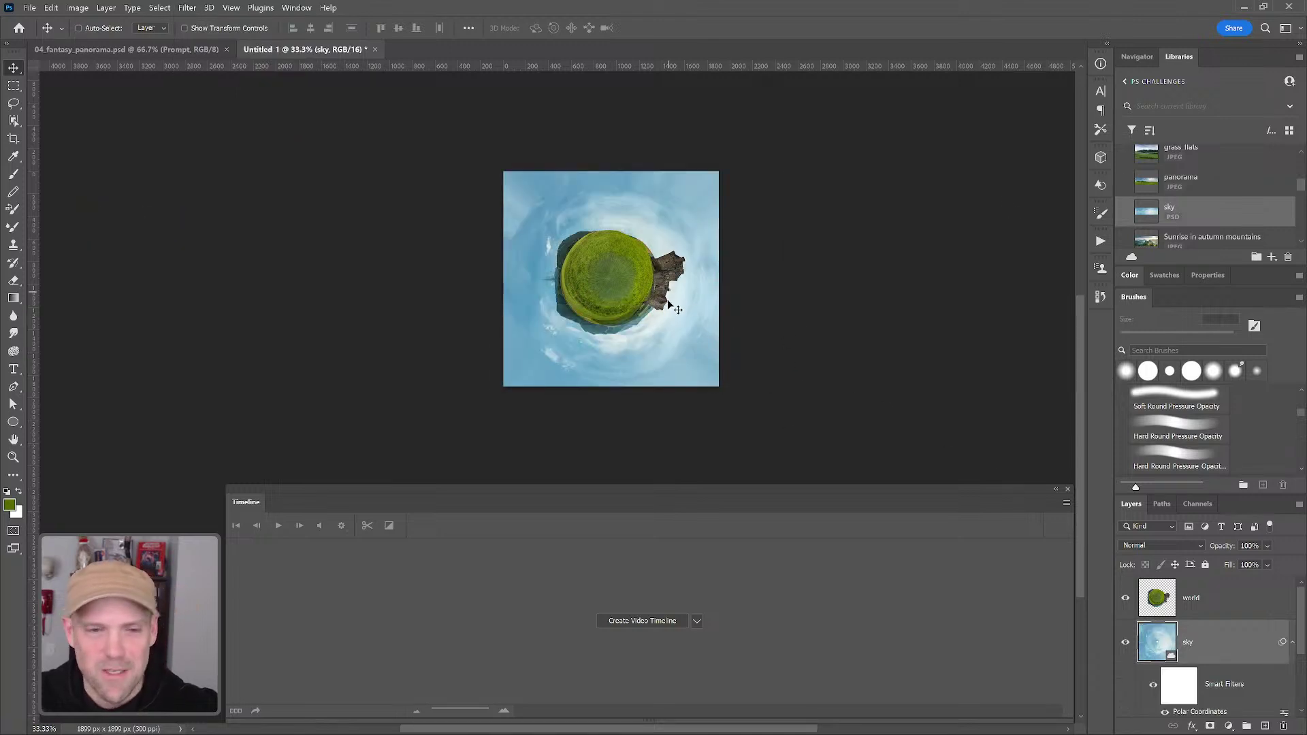
# Cancel a Free Transform of the sky layer and undo the Polar Coordinates distortions on the sky and world layers
pyautogui.hotkey('ctrl', 't')
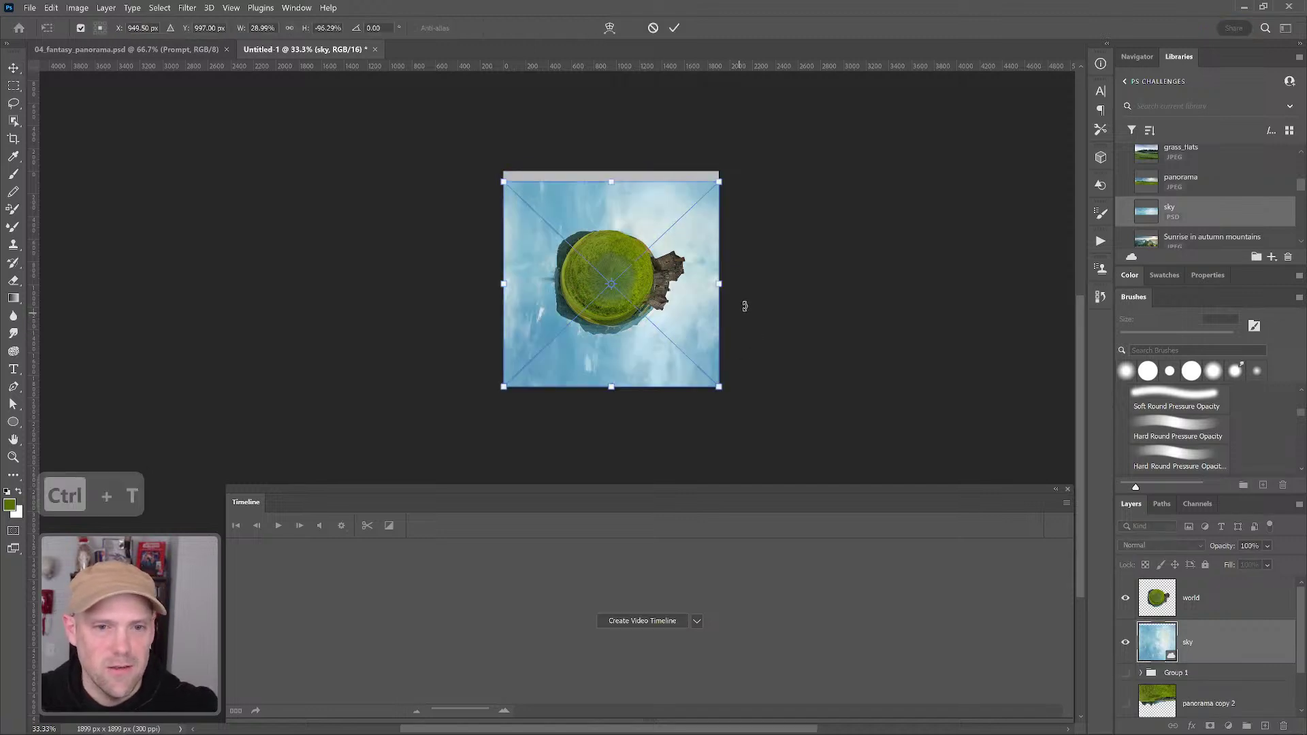
pyautogui.press('Escape')
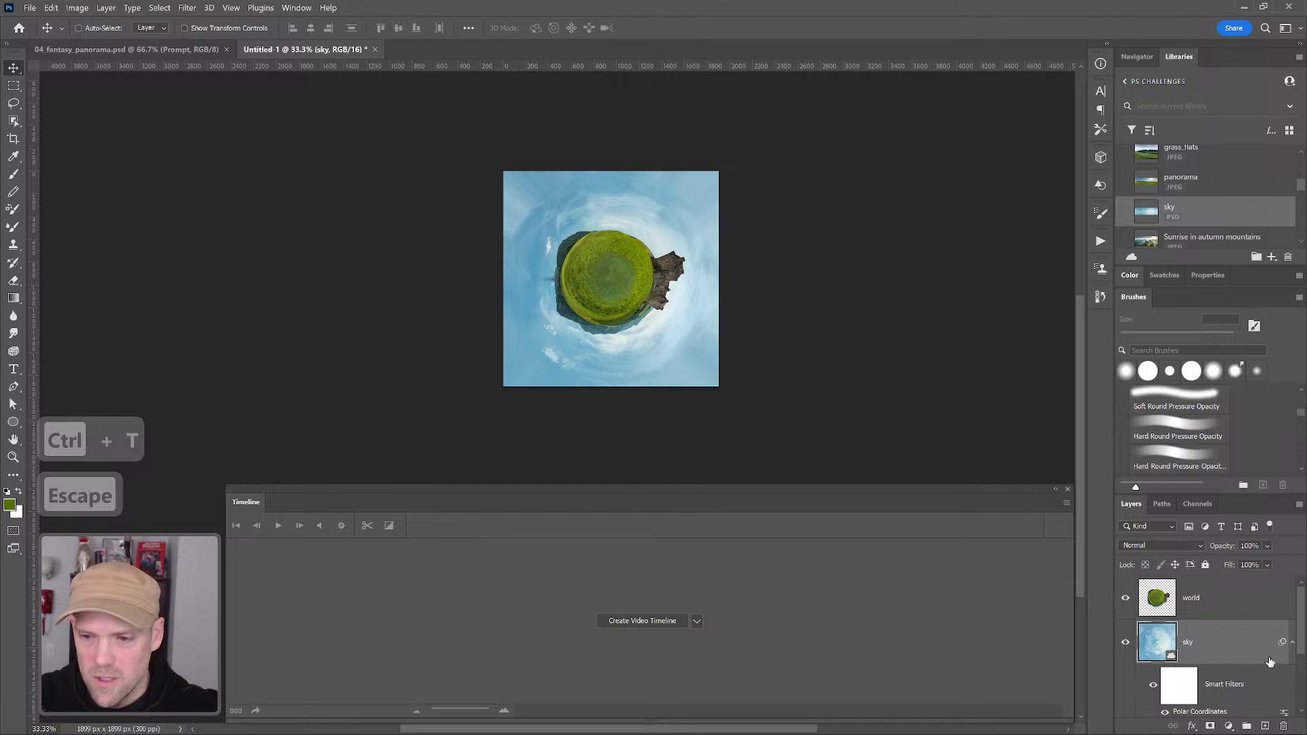
pyautogui.moveTo(1297, 632); pyautogui.dragTo(1301, 648)
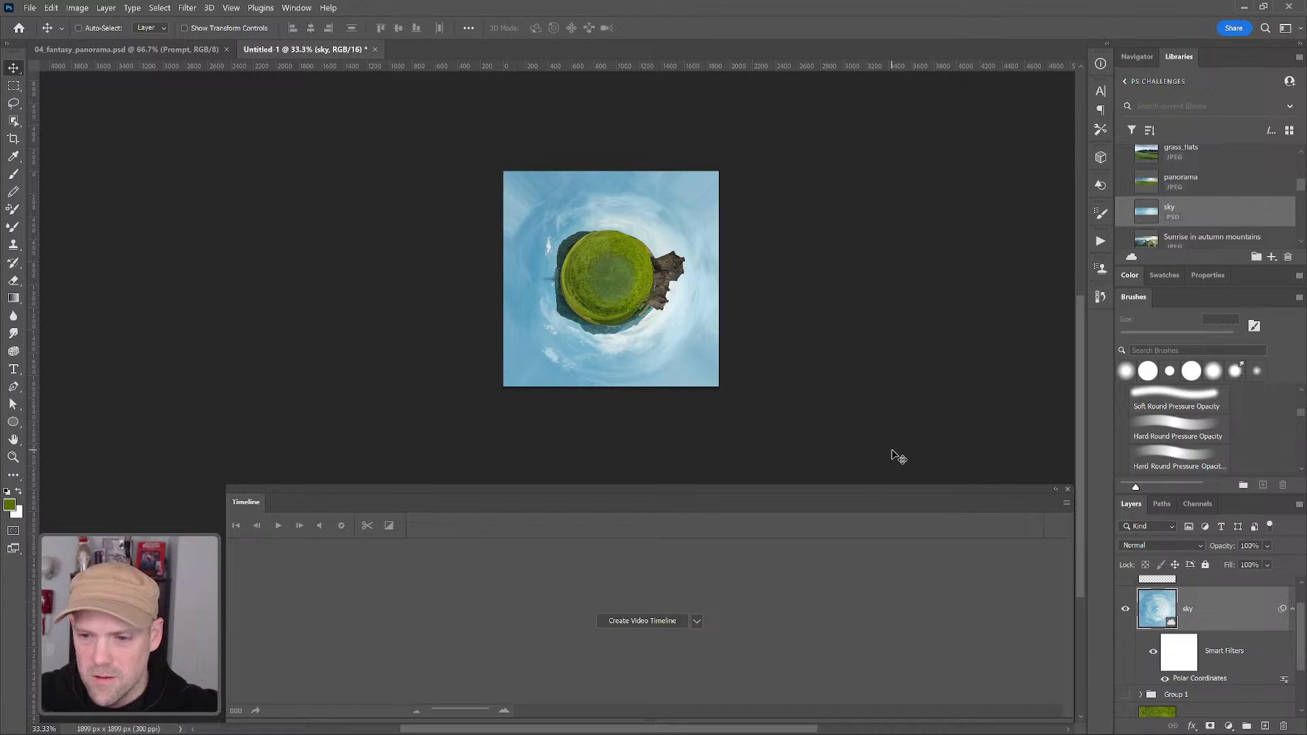
pyautogui.hotkey('ctrl', 'z')
pyautogui.hotkey('ctrl', 'z')
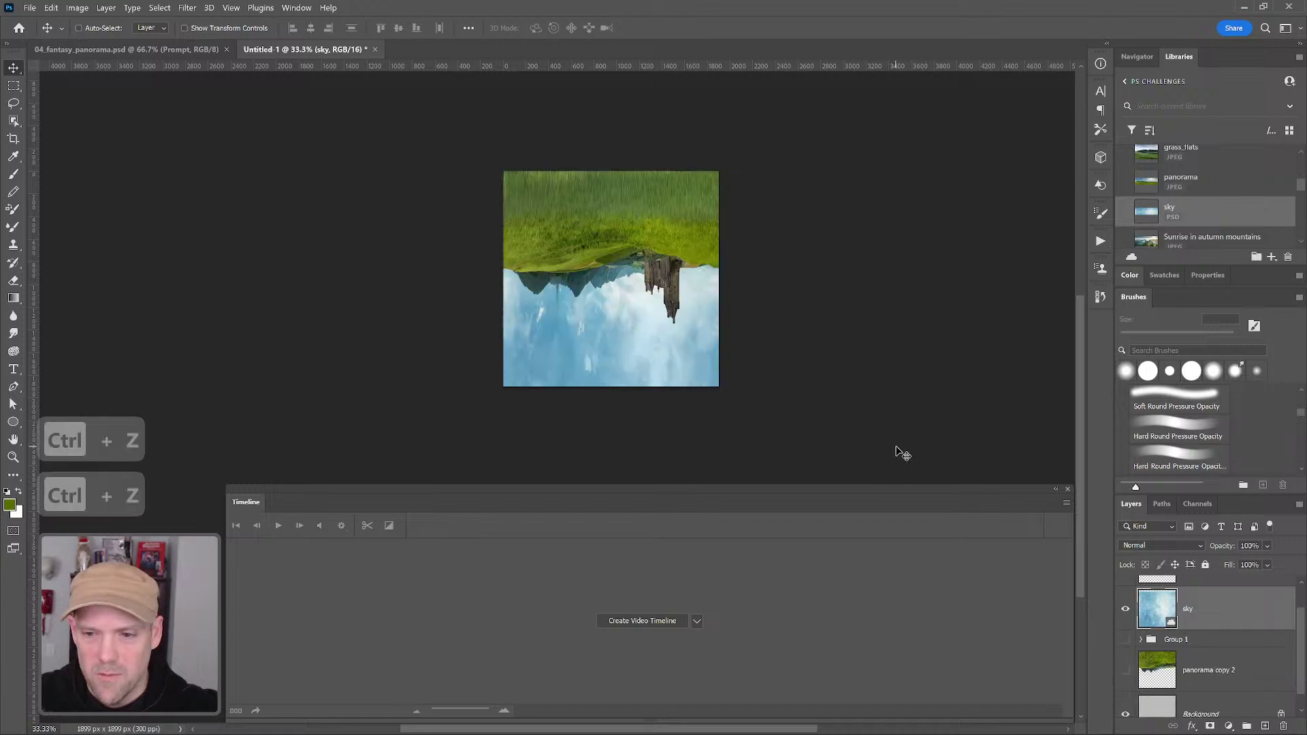
pyautogui.rightClick(1205, 610)
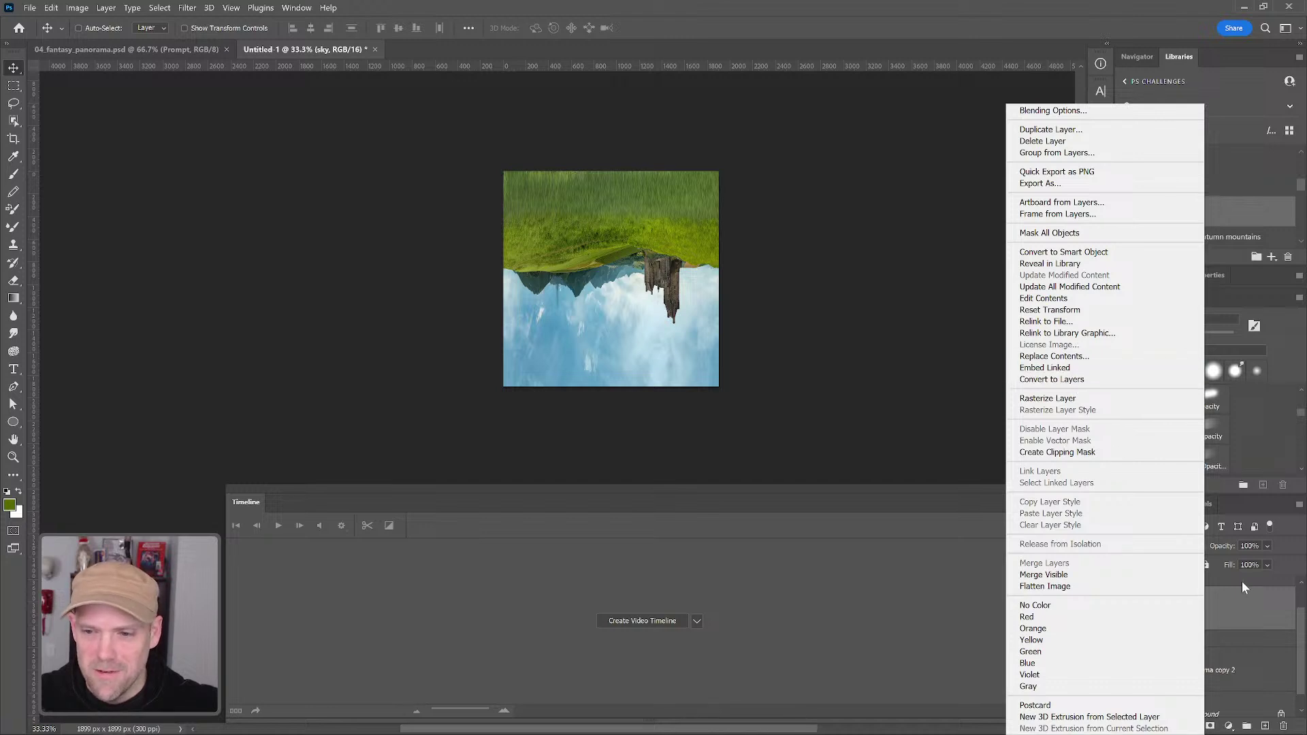
pyautogui.click(1228, 615)
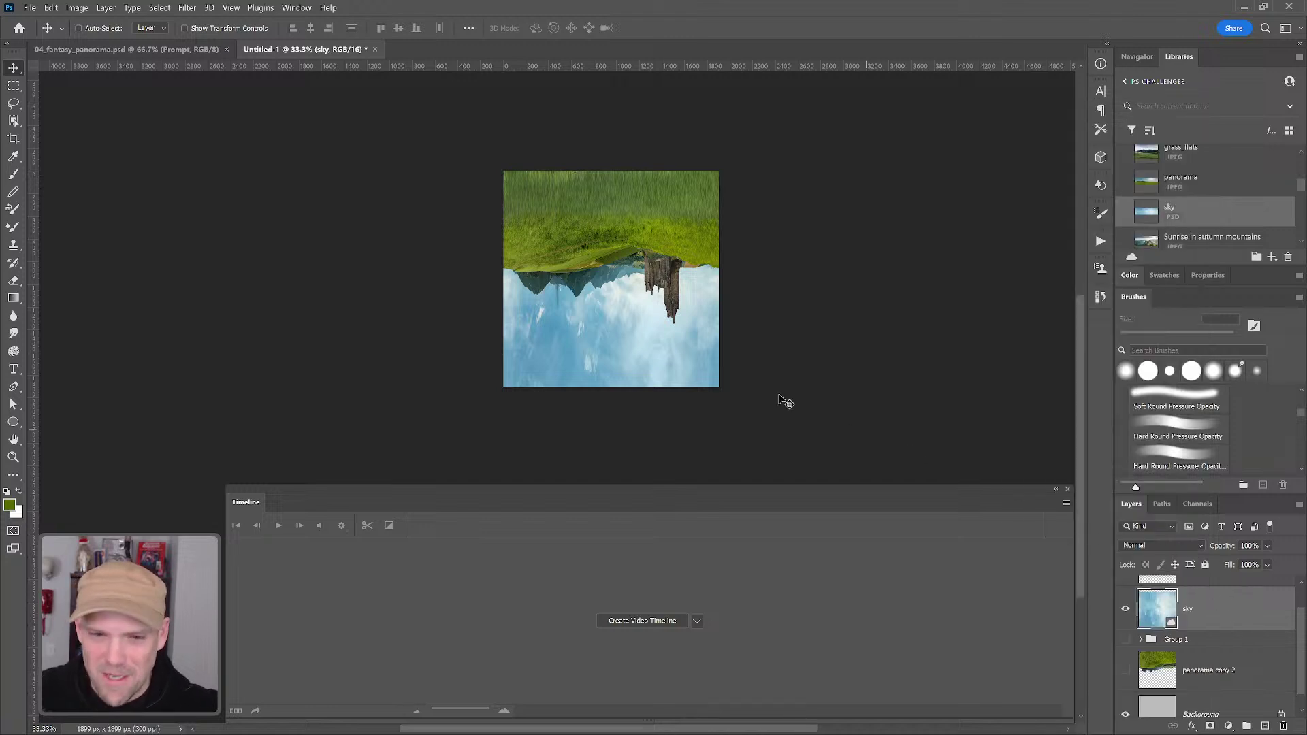
pyautogui.press('z')
pyautogui.click(735, 313)
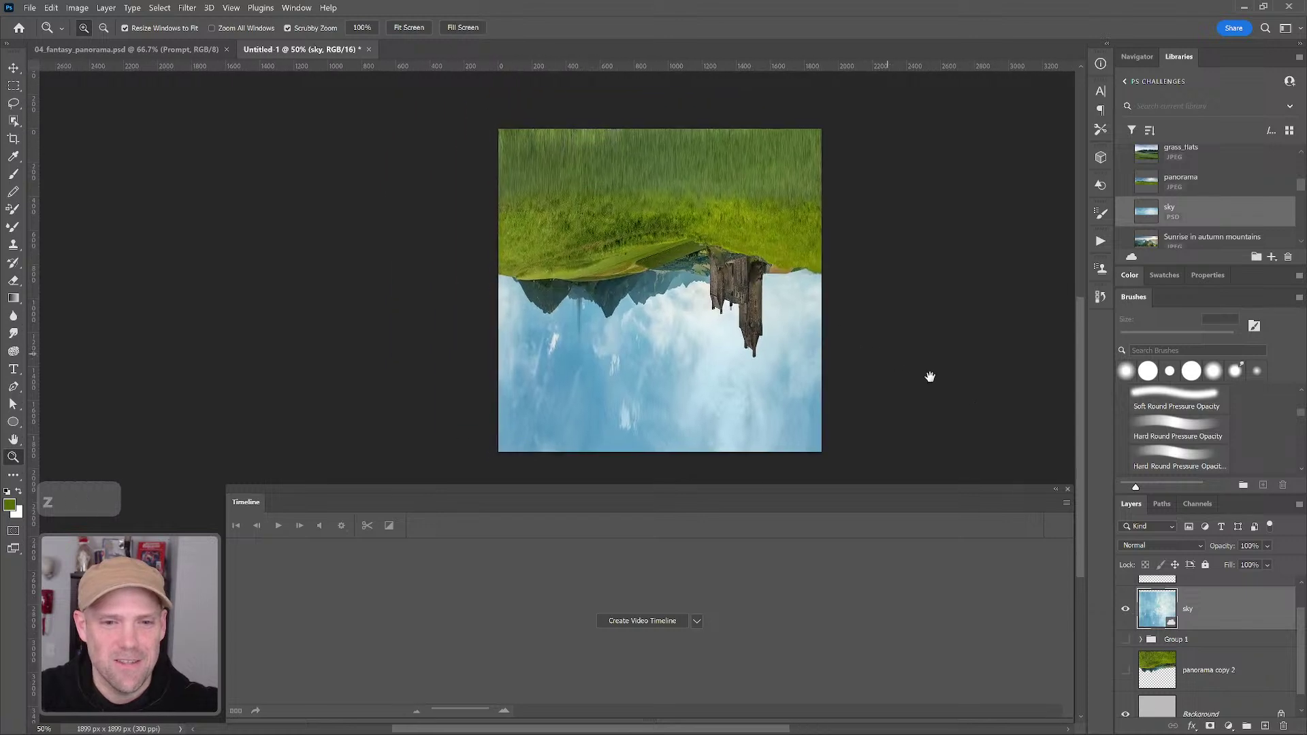
# Restore the Polar Coordinates distortions on the world and sky layers from the history and select the world layer
pyautogui.scroll(1, 1207, 603)
pyautogui.click(1208, 601)
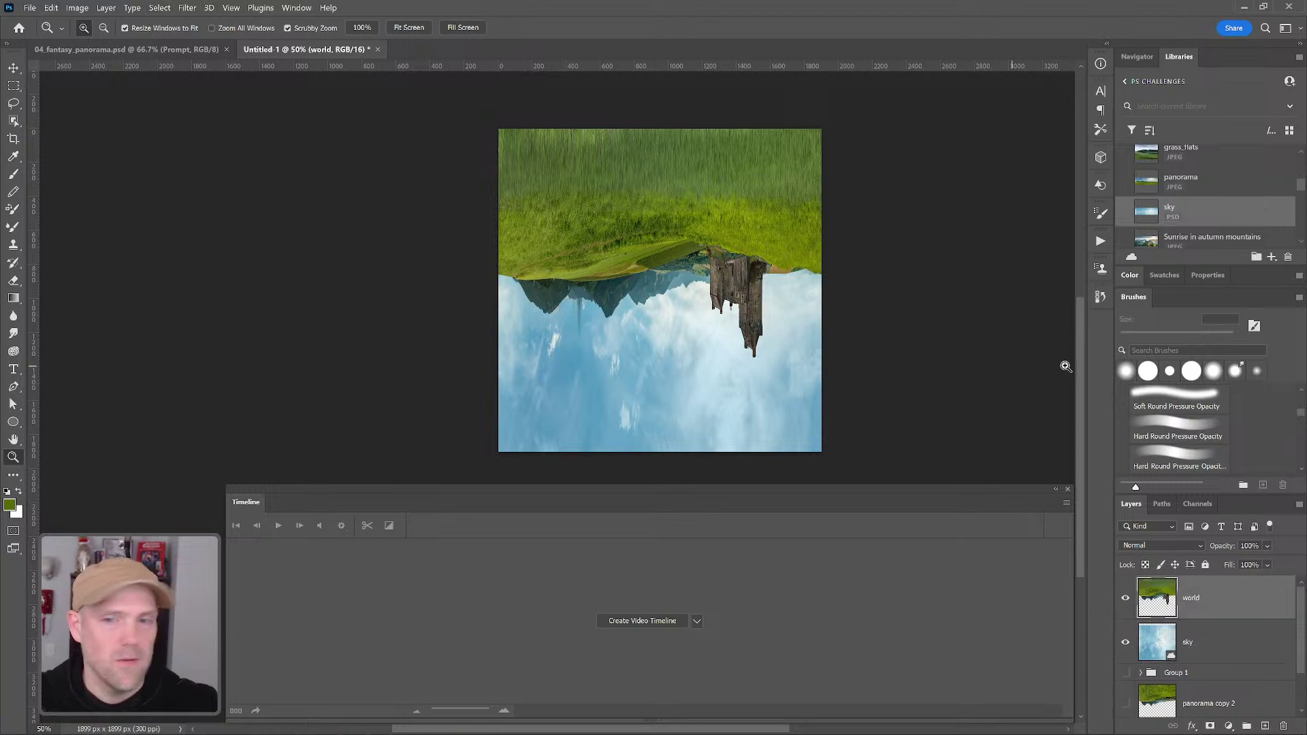
pyautogui.click(1102, 296)
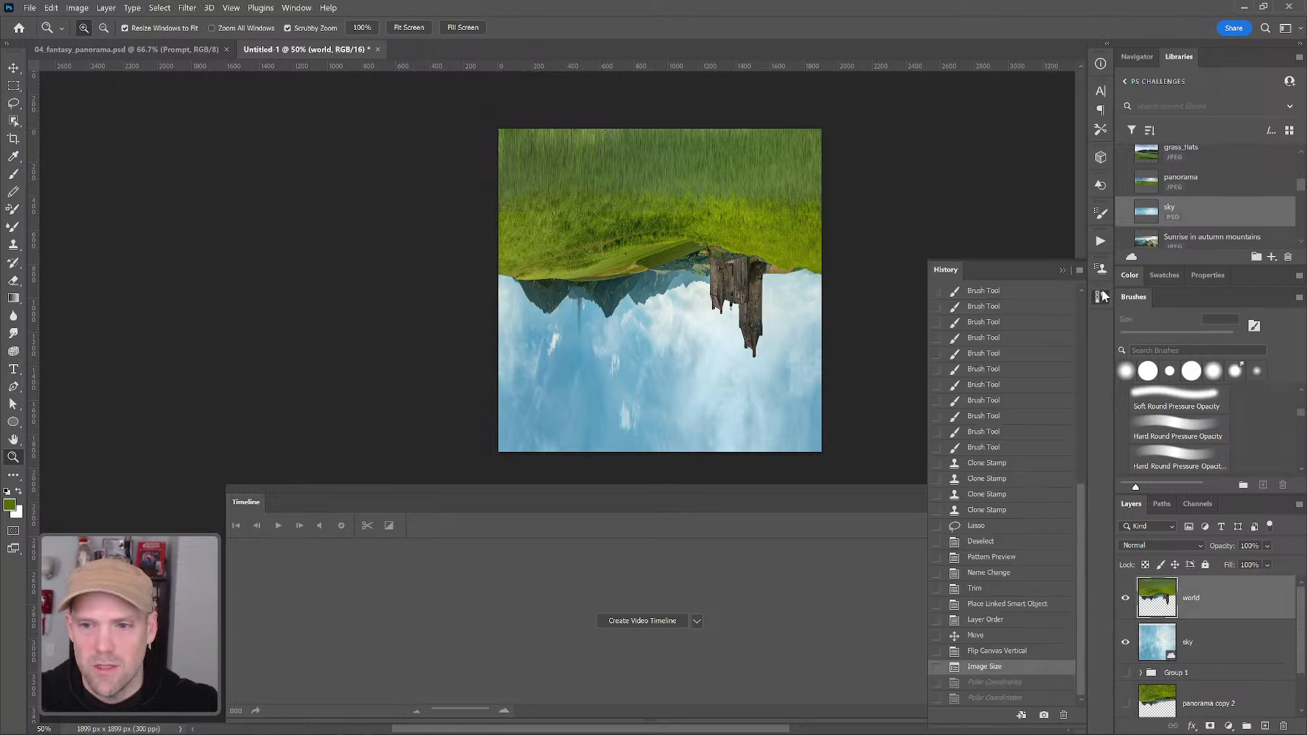
pyautogui.click(988, 697)
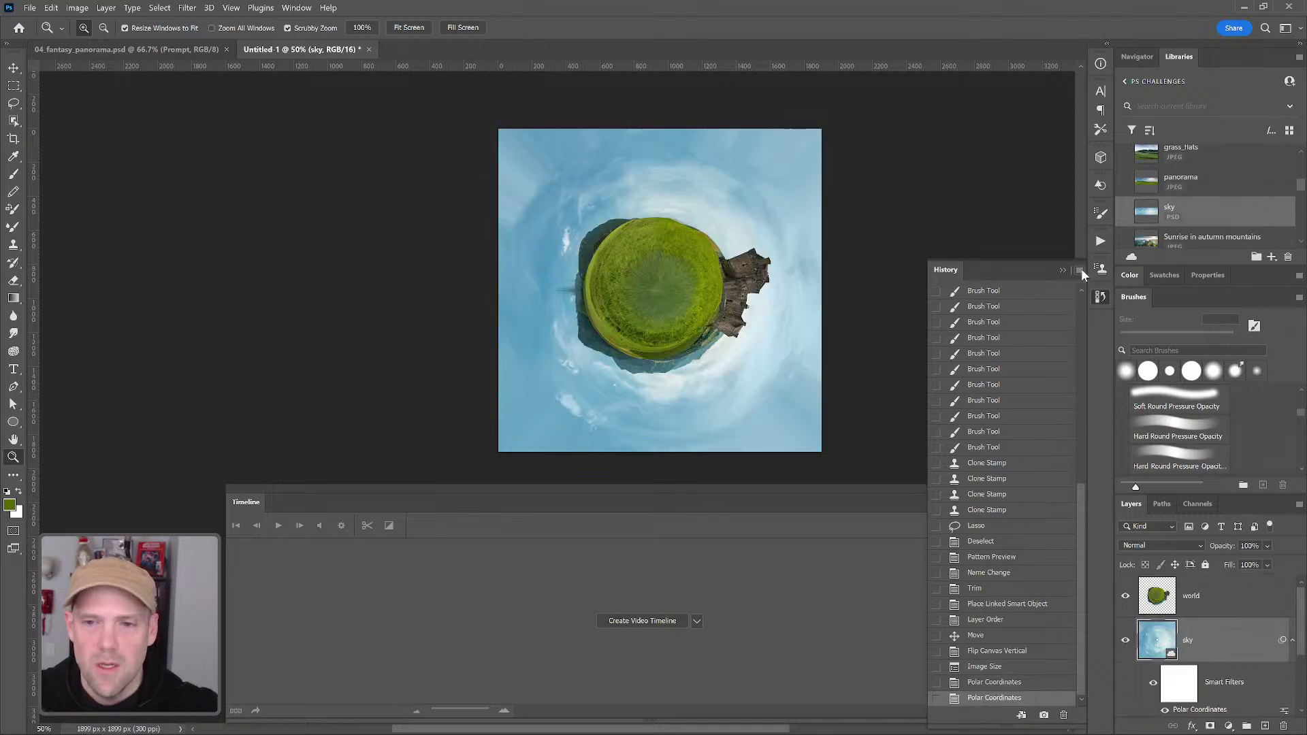
pyautogui.click(1061, 269)
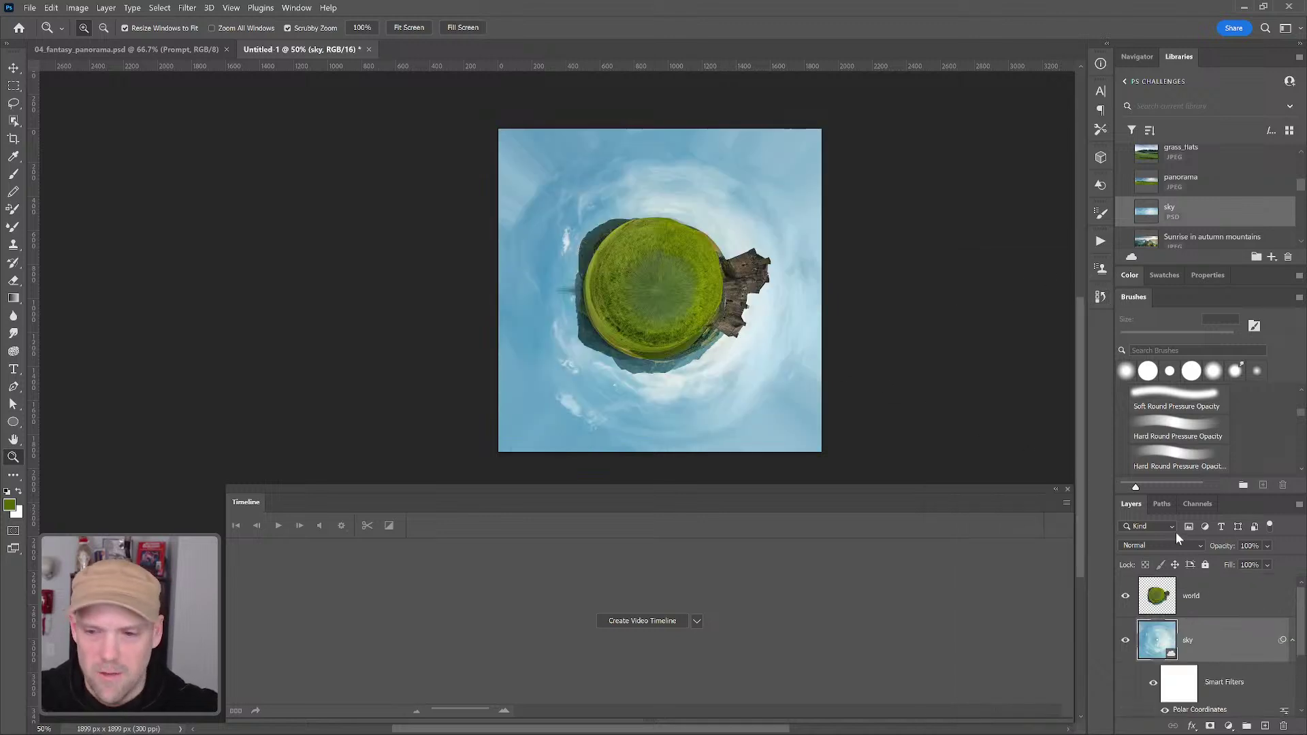
pyautogui.click(1191, 605)
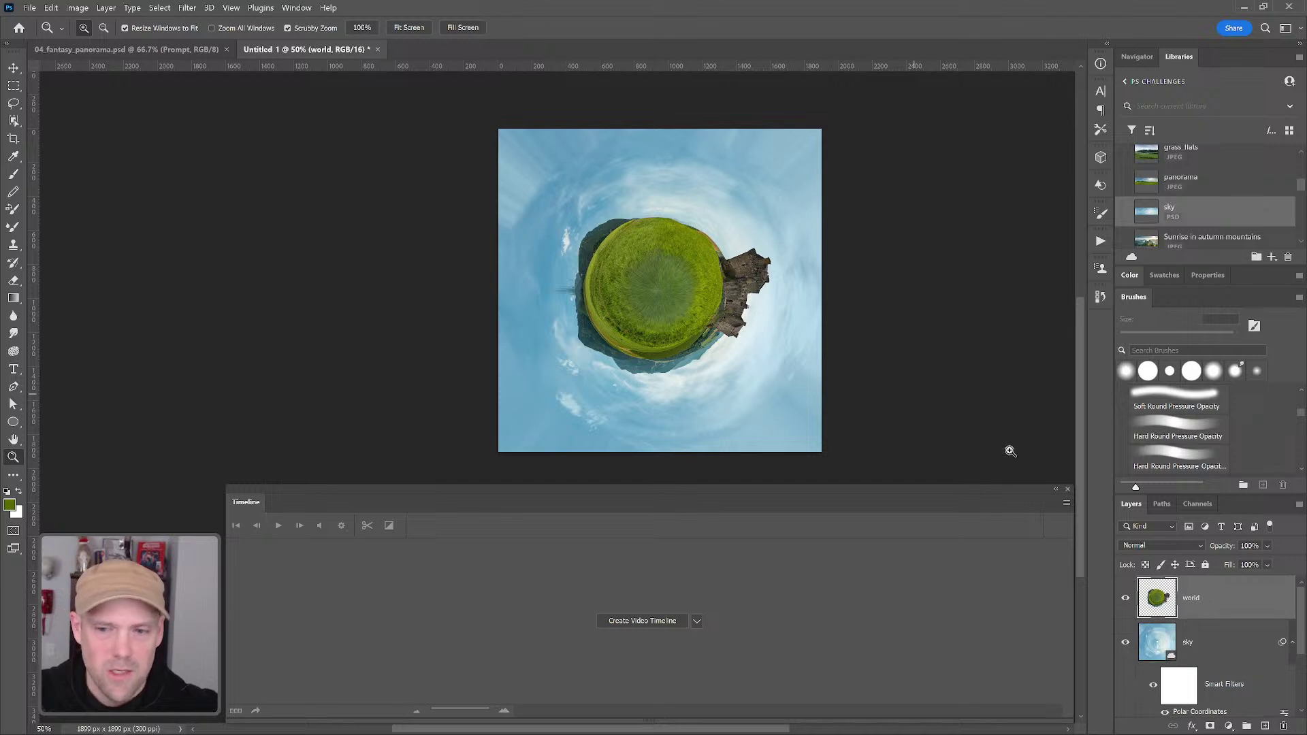
# Add a new layer, fill it with solid blue at 100% opacity, and place it directly below the world layer
pyautogui.hotkey('ctrl', 't')
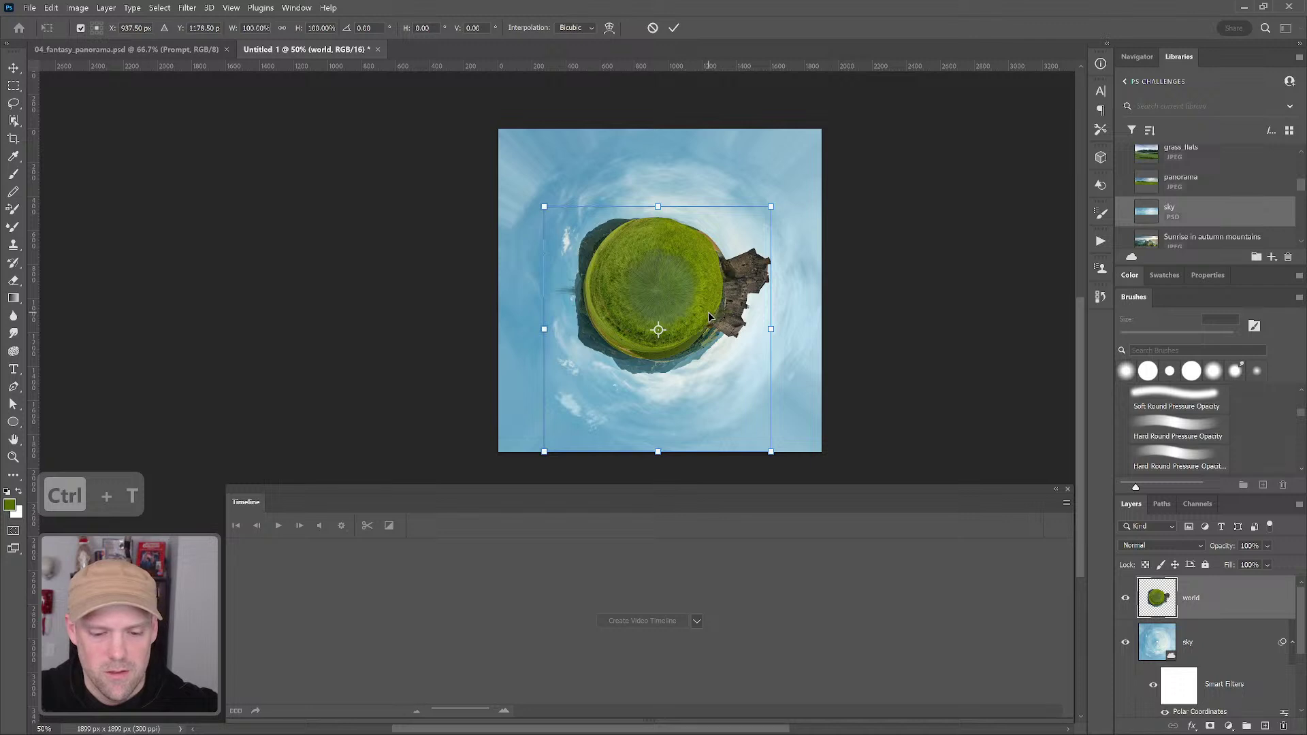
pyautogui.press('Escape')
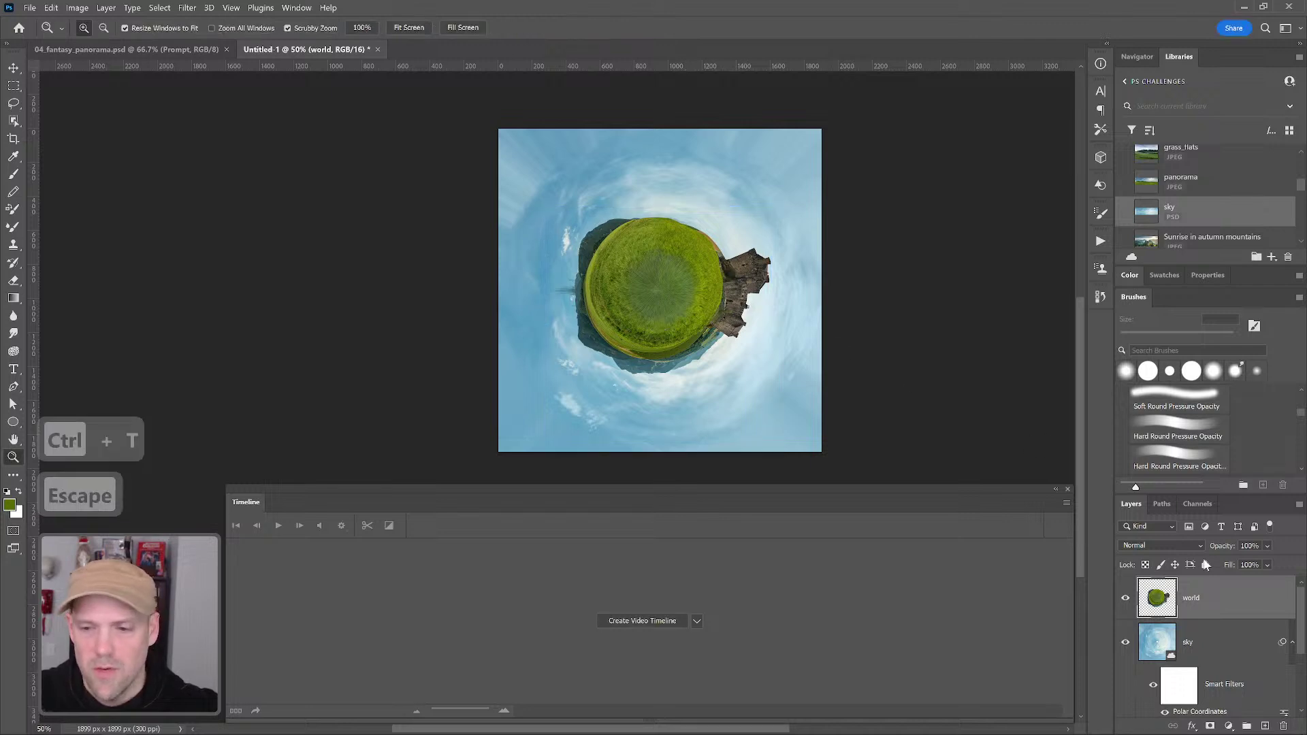
pyautogui.click(1265, 725)
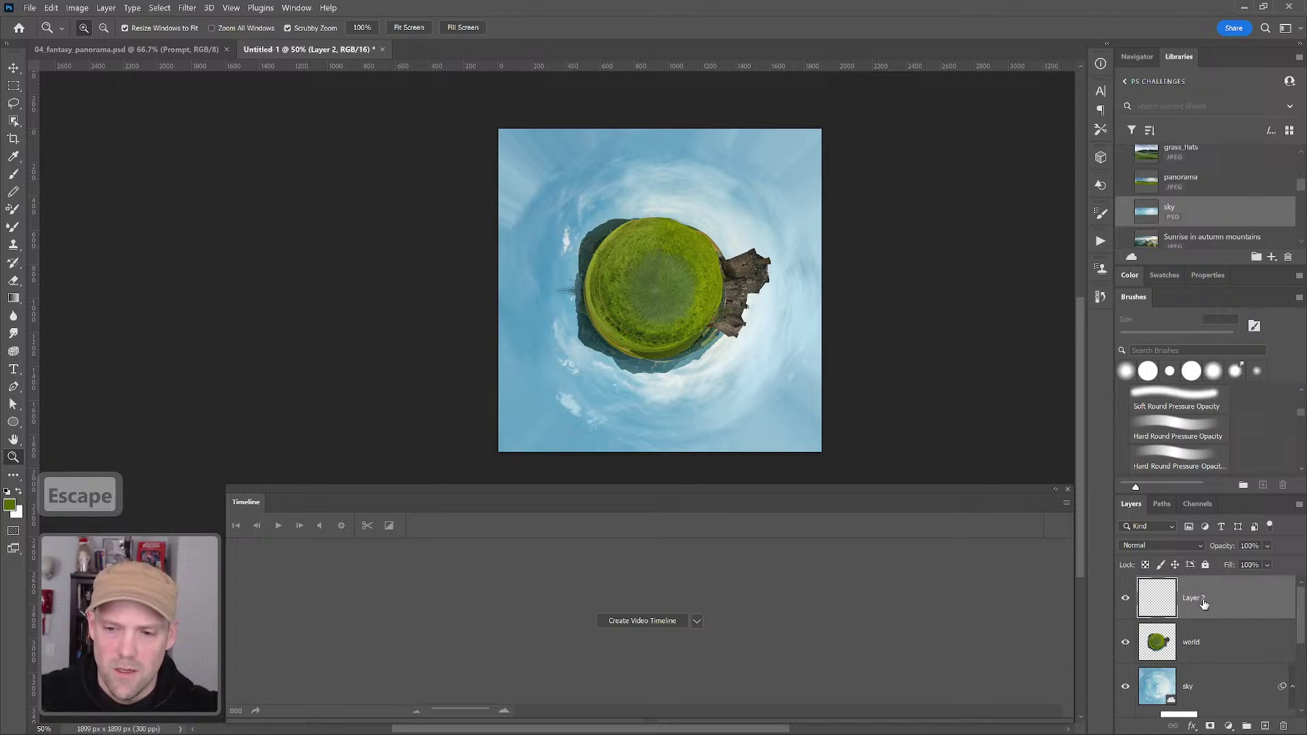
pyautogui.hotkey('shift', 'F5')
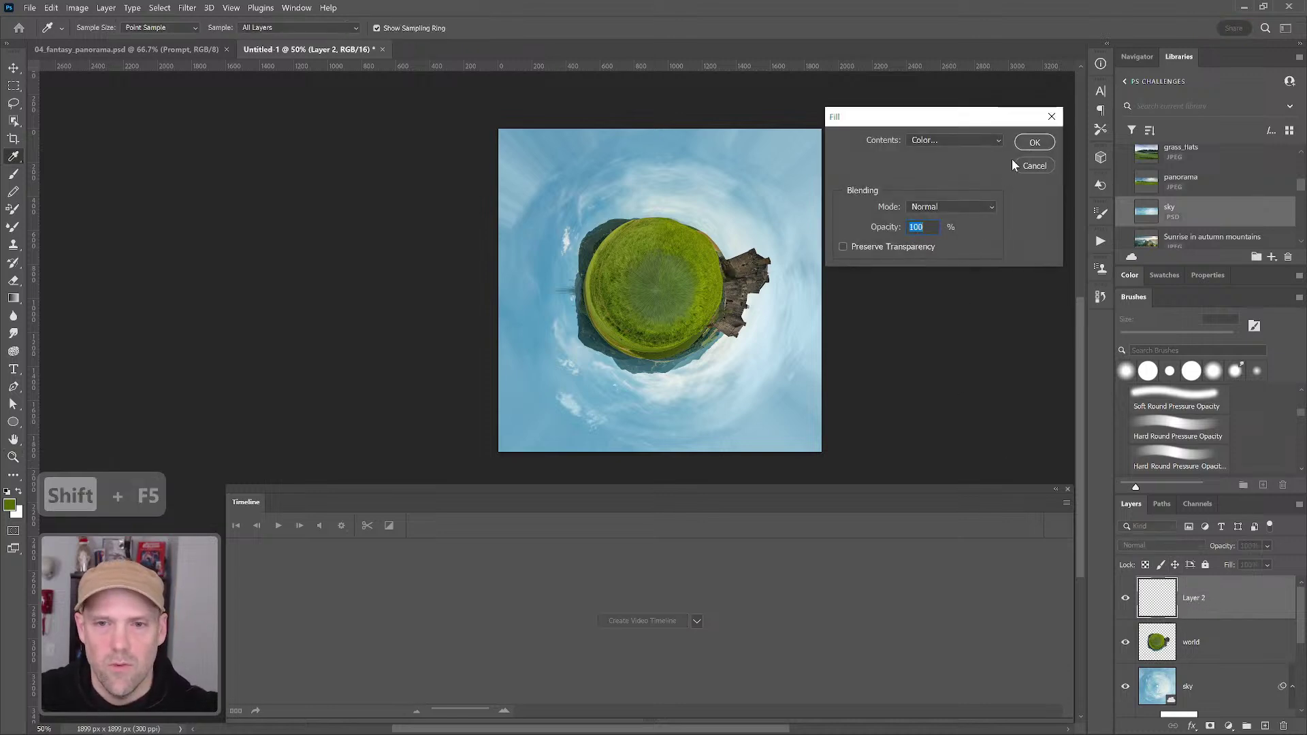
pyautogui.click(1033, 142)
pyautogui.press('z')
pyautogui.moveTo(1203, 636); pyautogui.dragTo(1211, 603)
# Combine the world and blue fill layers into a smart object, then hide the fill layer inside it and save the contents
pyautogui.keyDown('shift'); pyautogui.click(1212, 605); pyautogui.keyUp('shift')
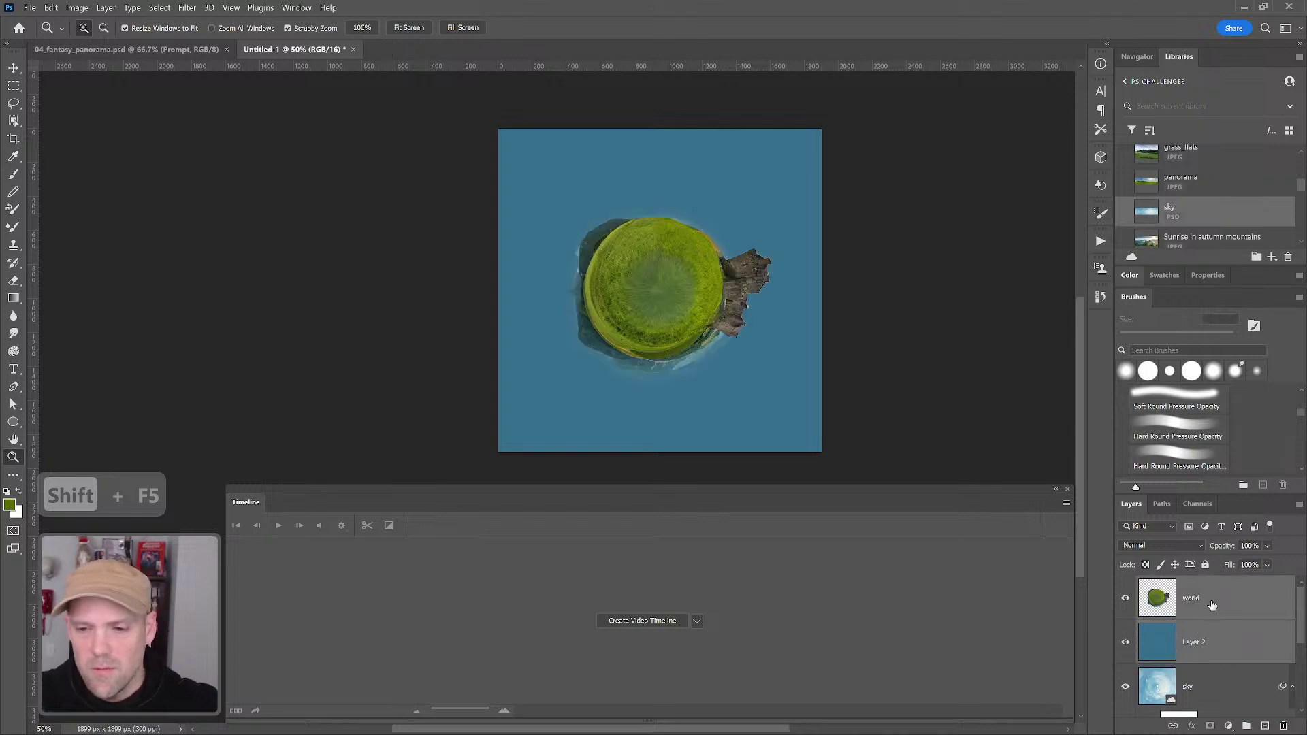
pyautogui.rightClick(1211, 604)
pyautogui.click(1203, 213)
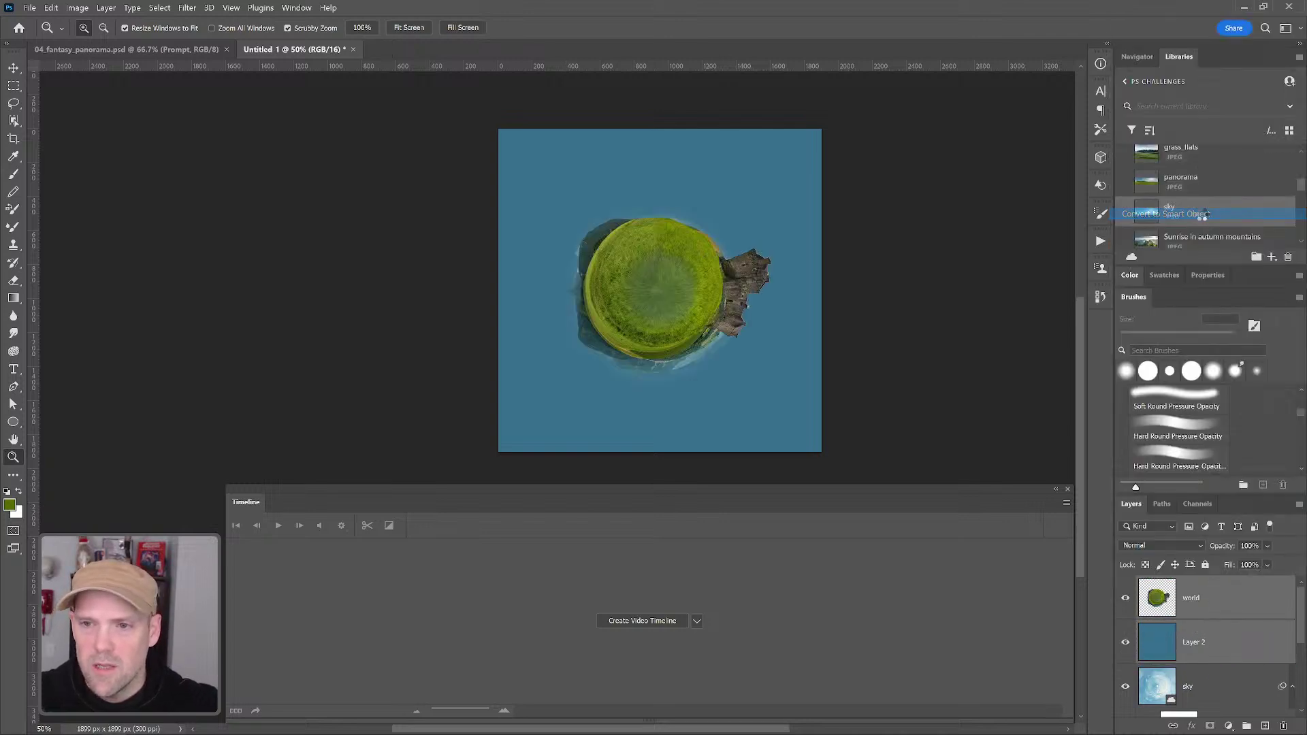
pyautogui.doubleClick(1157, 598)
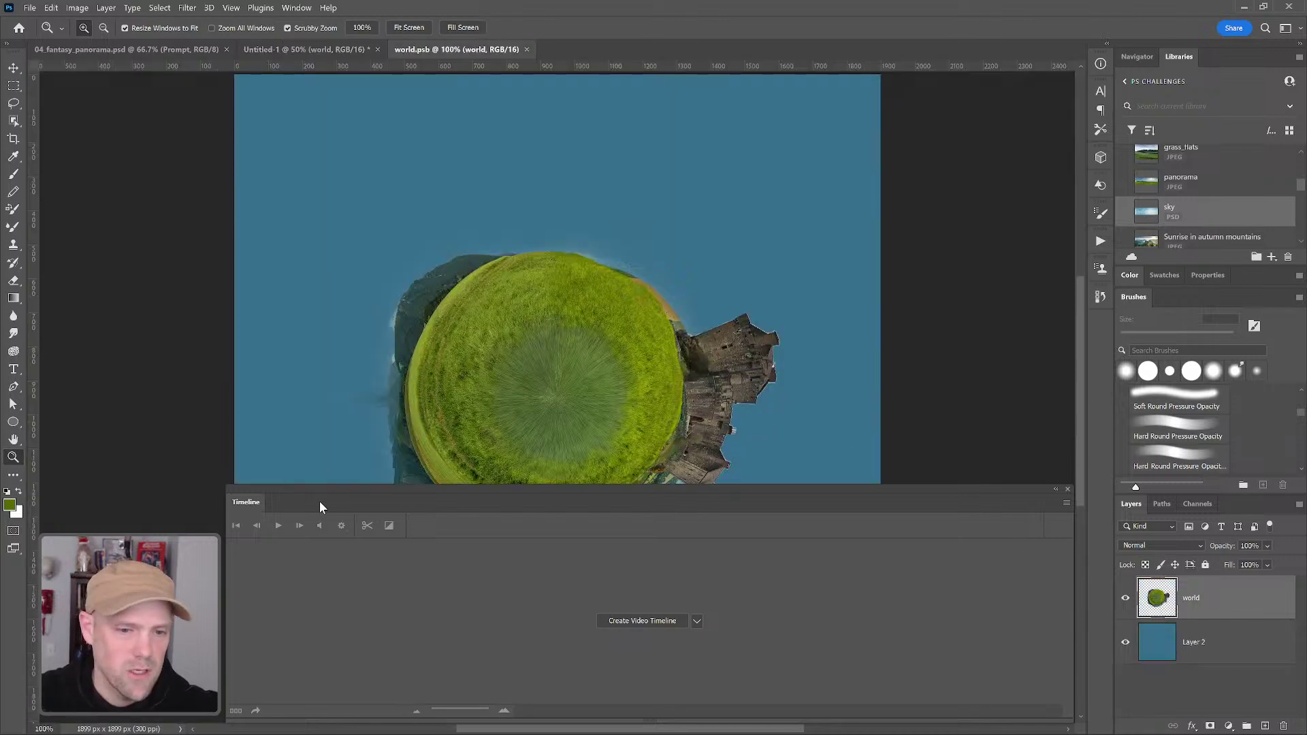
pyautogui.click(1124, 643)
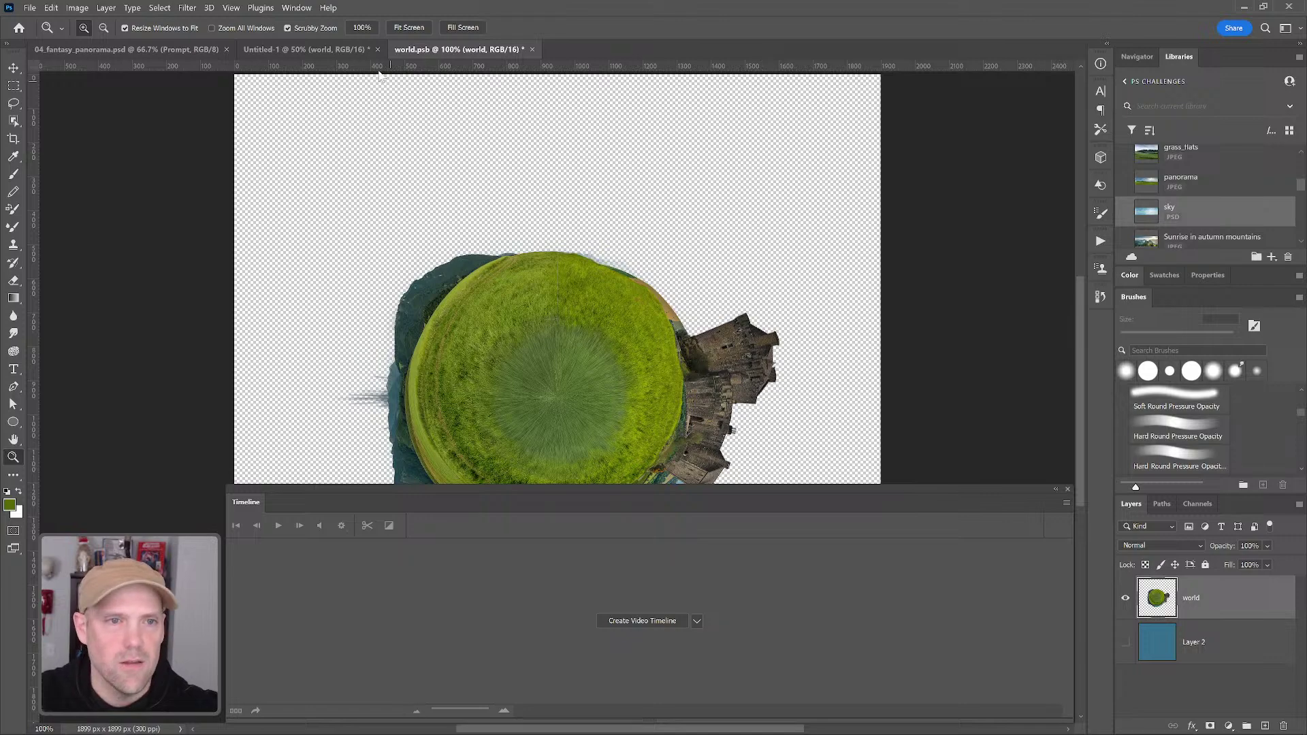
pyautogui.click(533, 49)
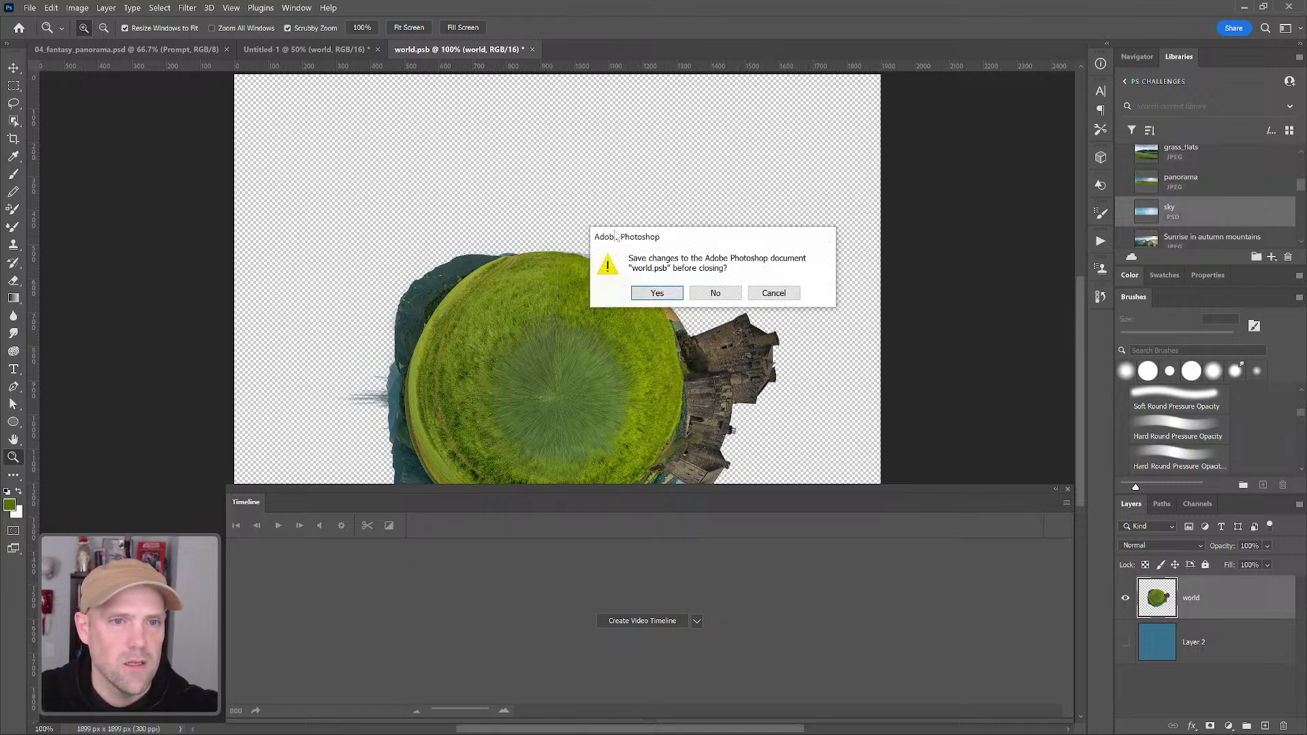
pyautogui.click(654, 299)
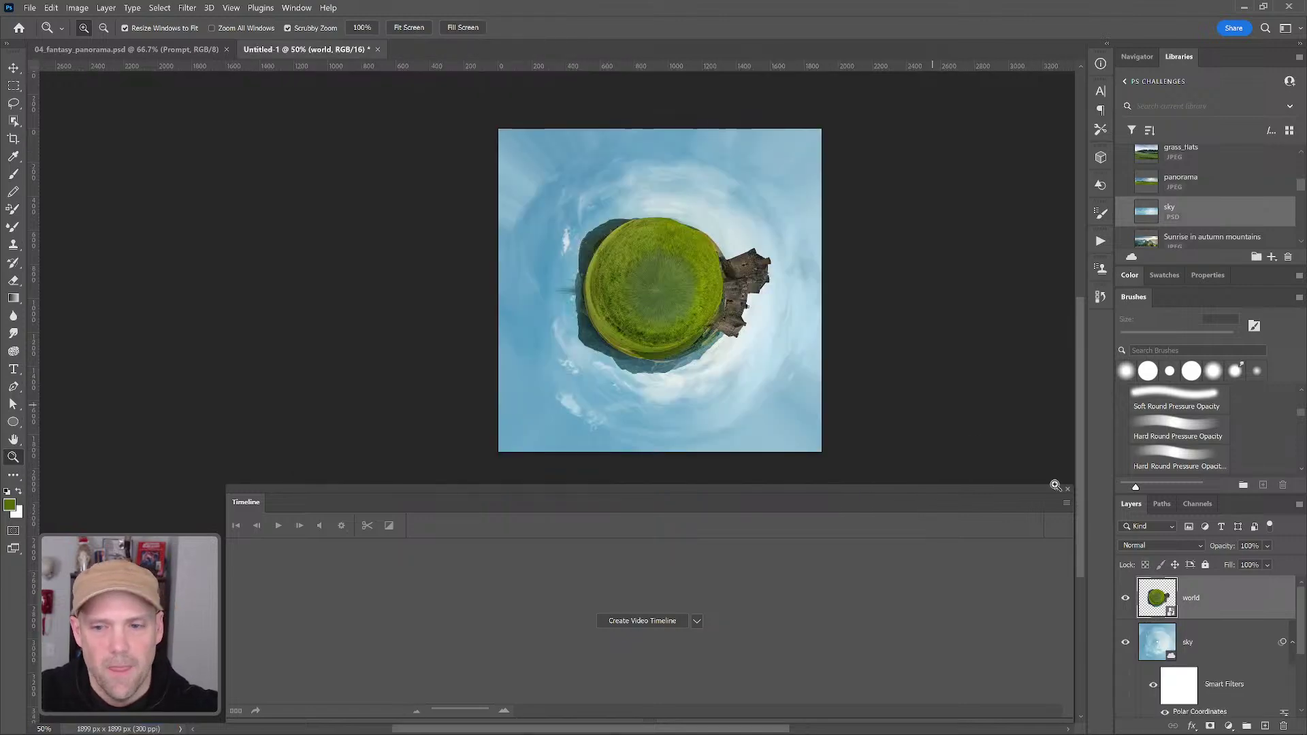
pyautogui.hotkey('ctrl', 't')
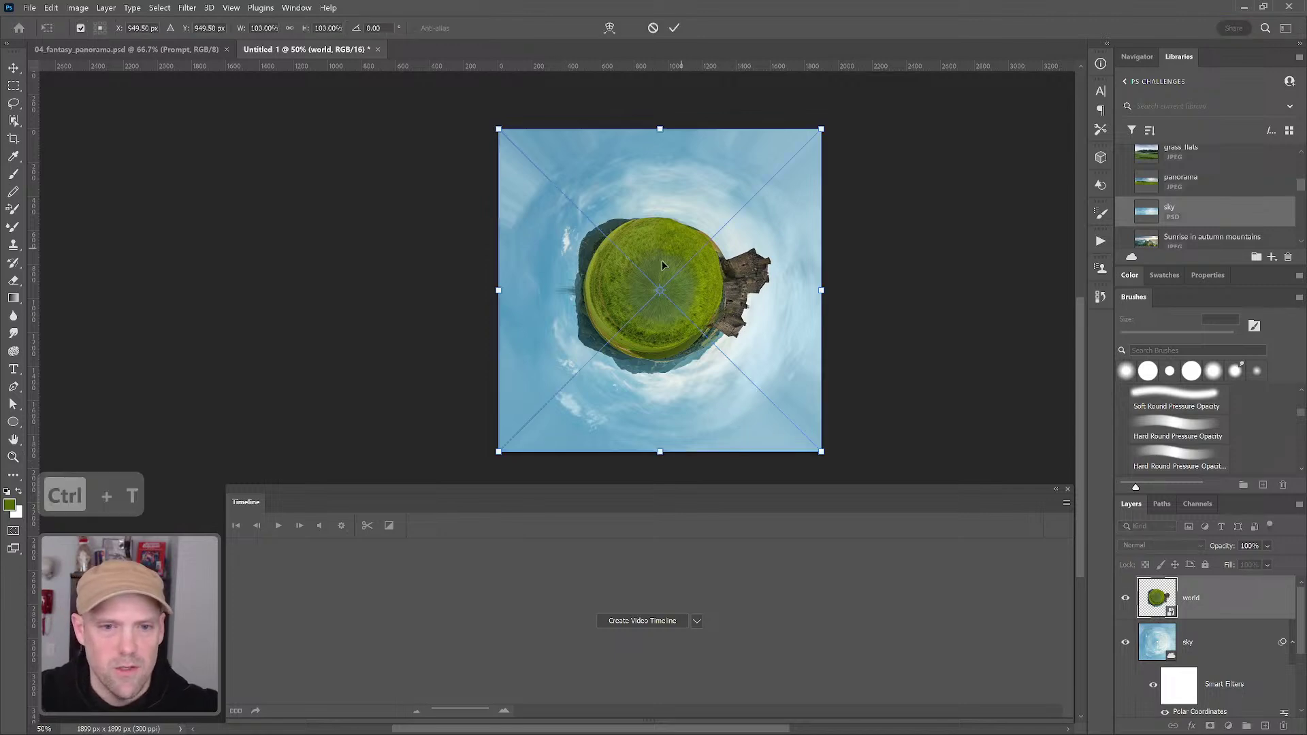
pyautogui.moveTo(841, 212); pyautogui.dragTo(878, 452)
pyautogui.hotkey('ctrl', 'z')
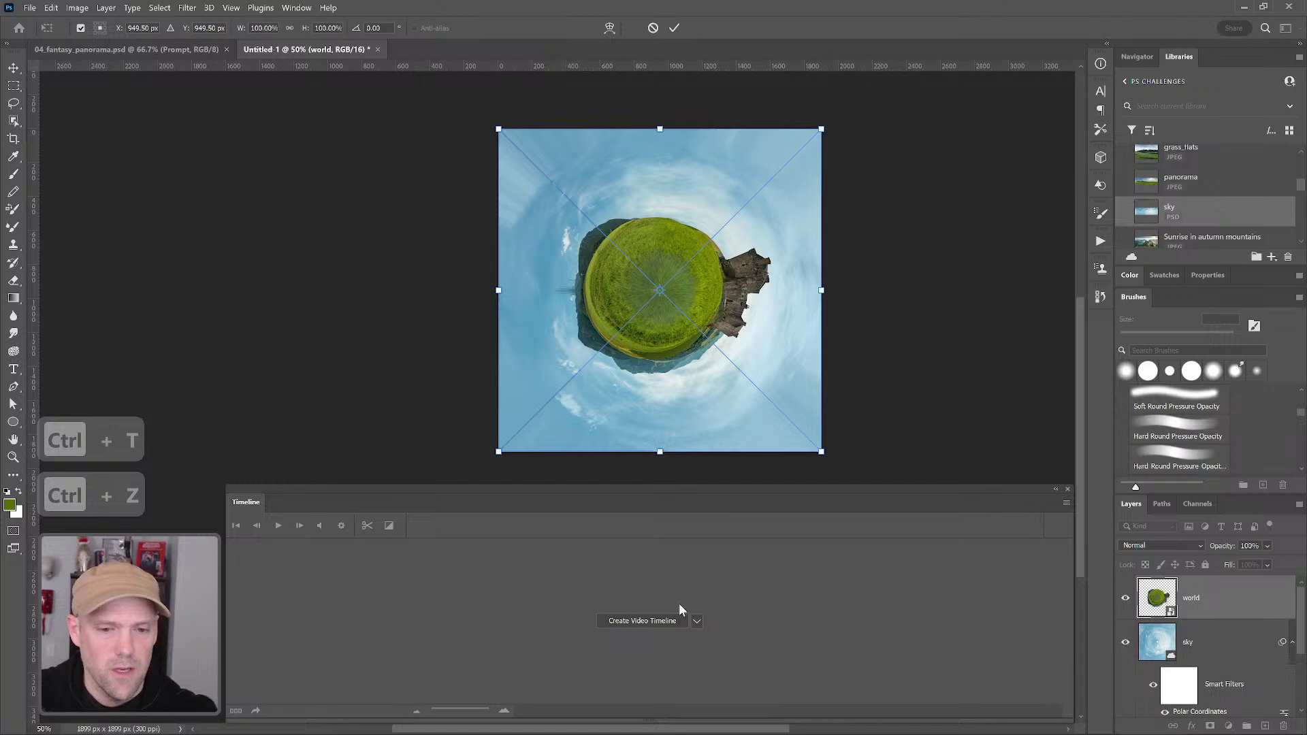
pyautogui.press('Escape')
# Create a video timeline and color-label the world layer green and the sky layer blue
pyautogui.click(655, 618)
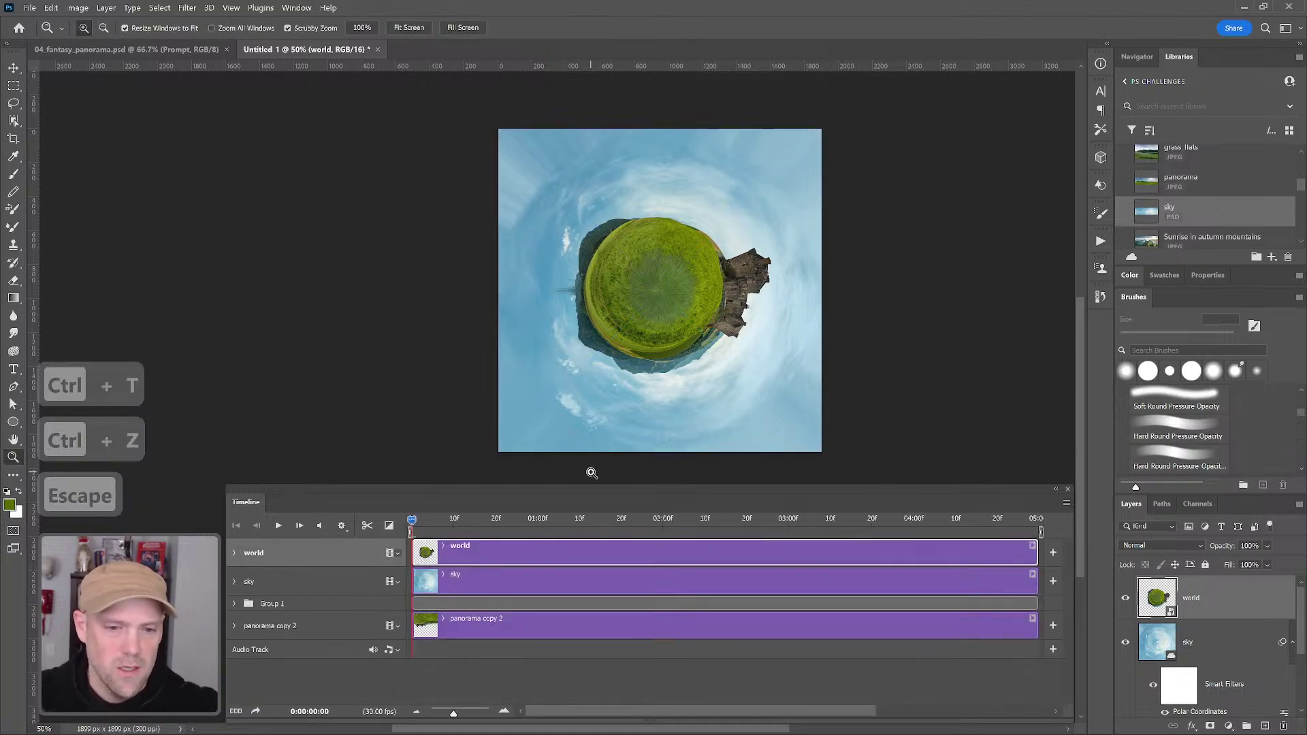
pyautogui.rightClick(1238, 594)
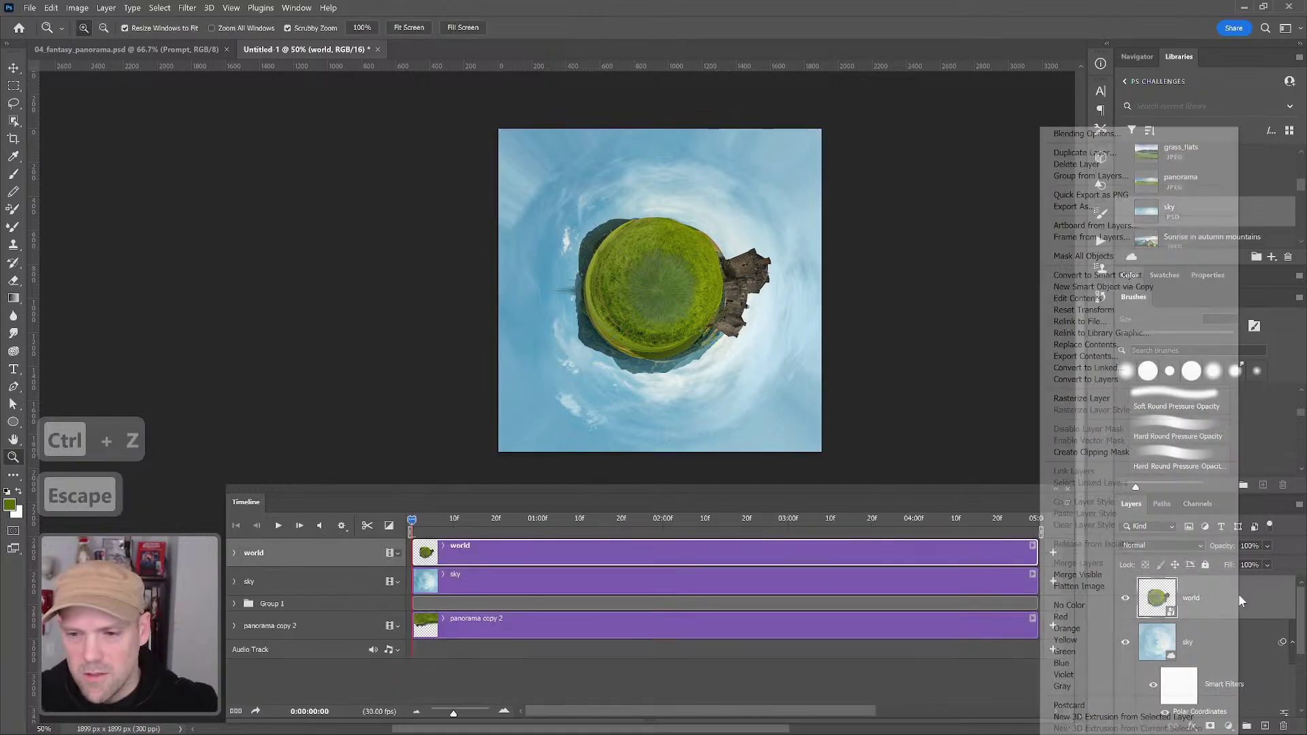
pyautogui.click(1133, 652)
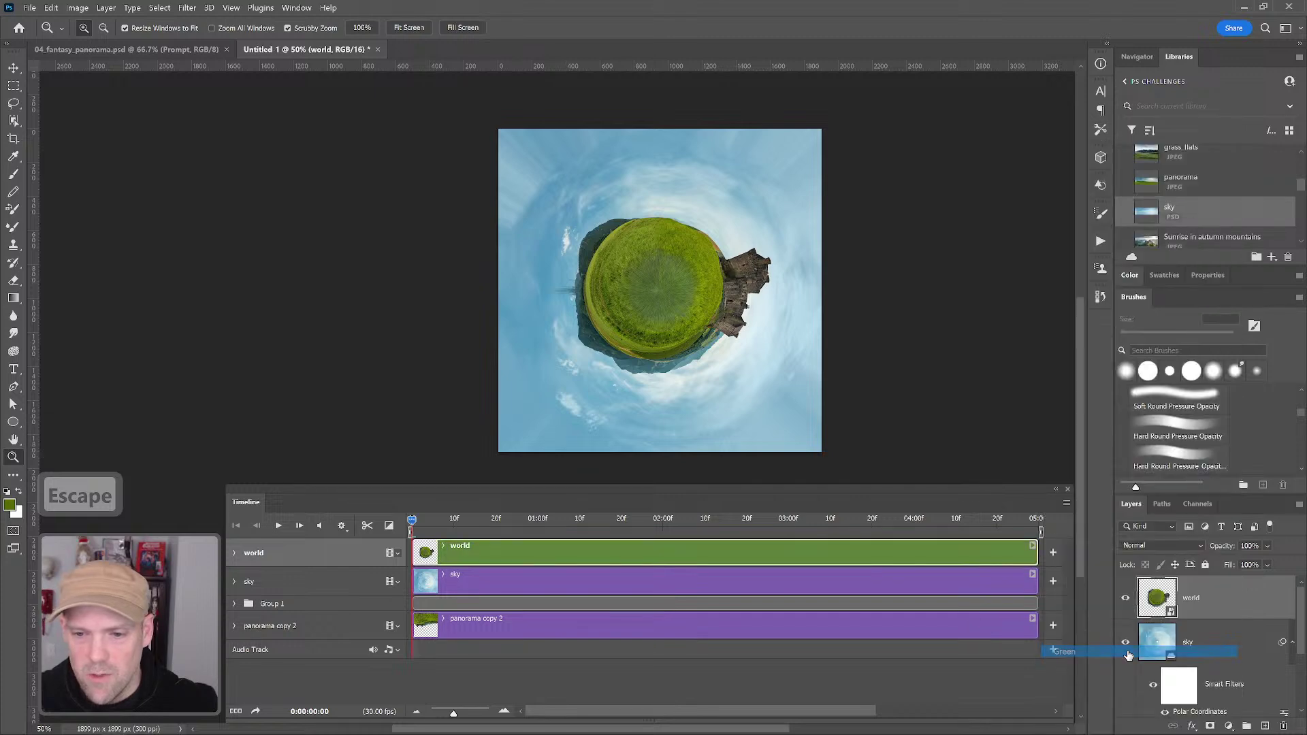
pyautogui.rightClick(1203, 641)
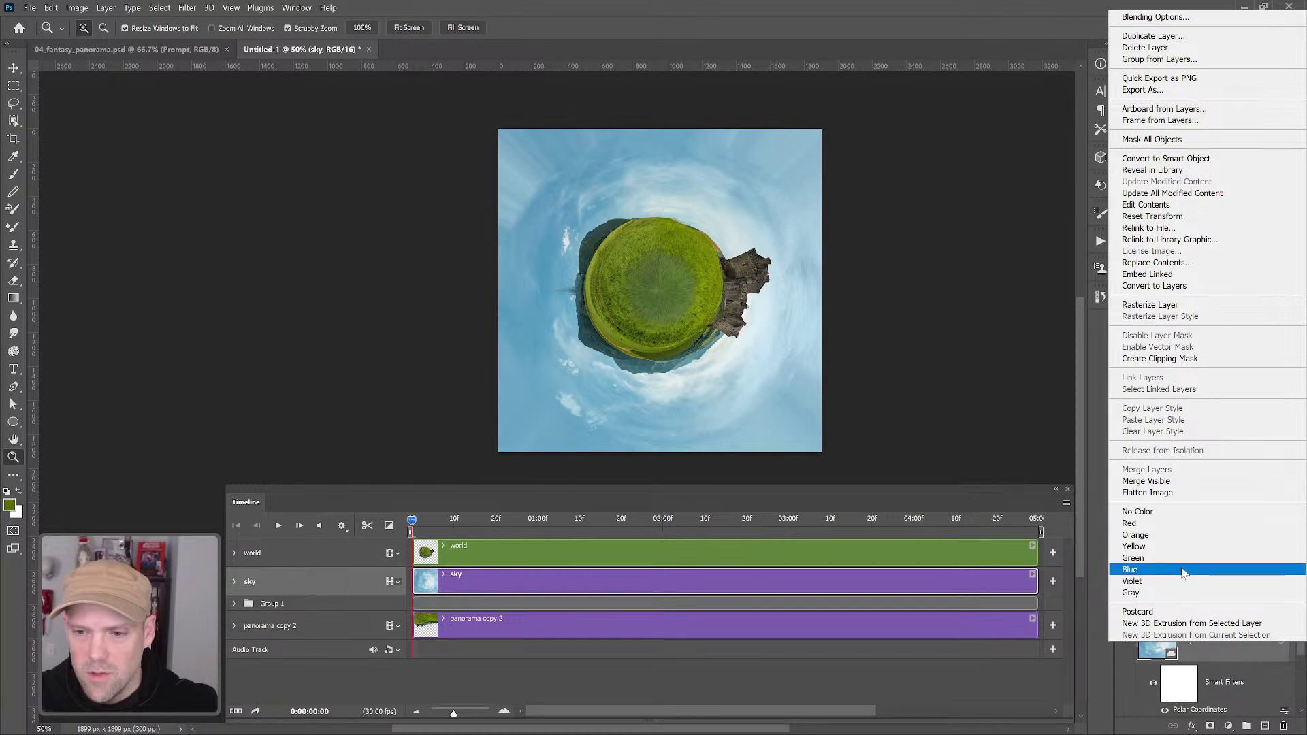
pyautogui.click(1182, 572)
pyautogui.click(748, 674)
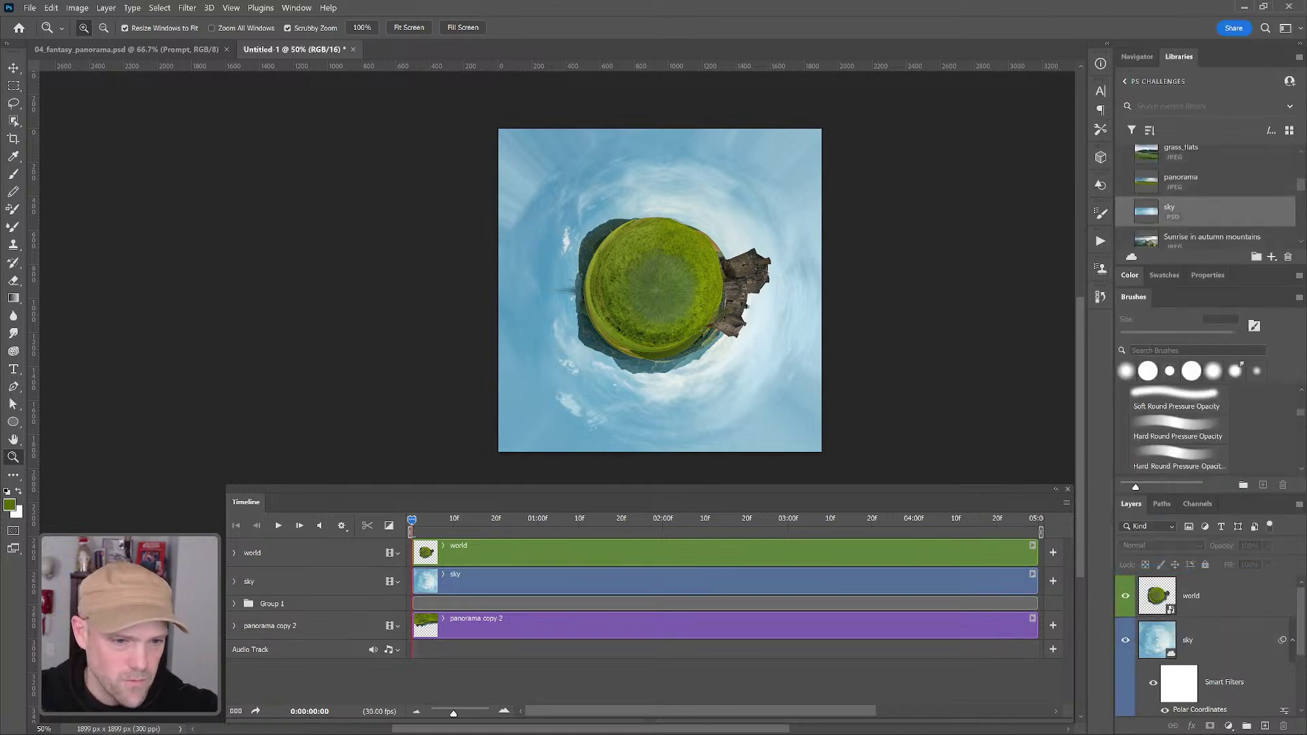
# Expand the world track and enable Transform keyframing with a keyframe at the start of the timeline
pyautogui.click(234, 559)
pyautogui.click(233, 553)
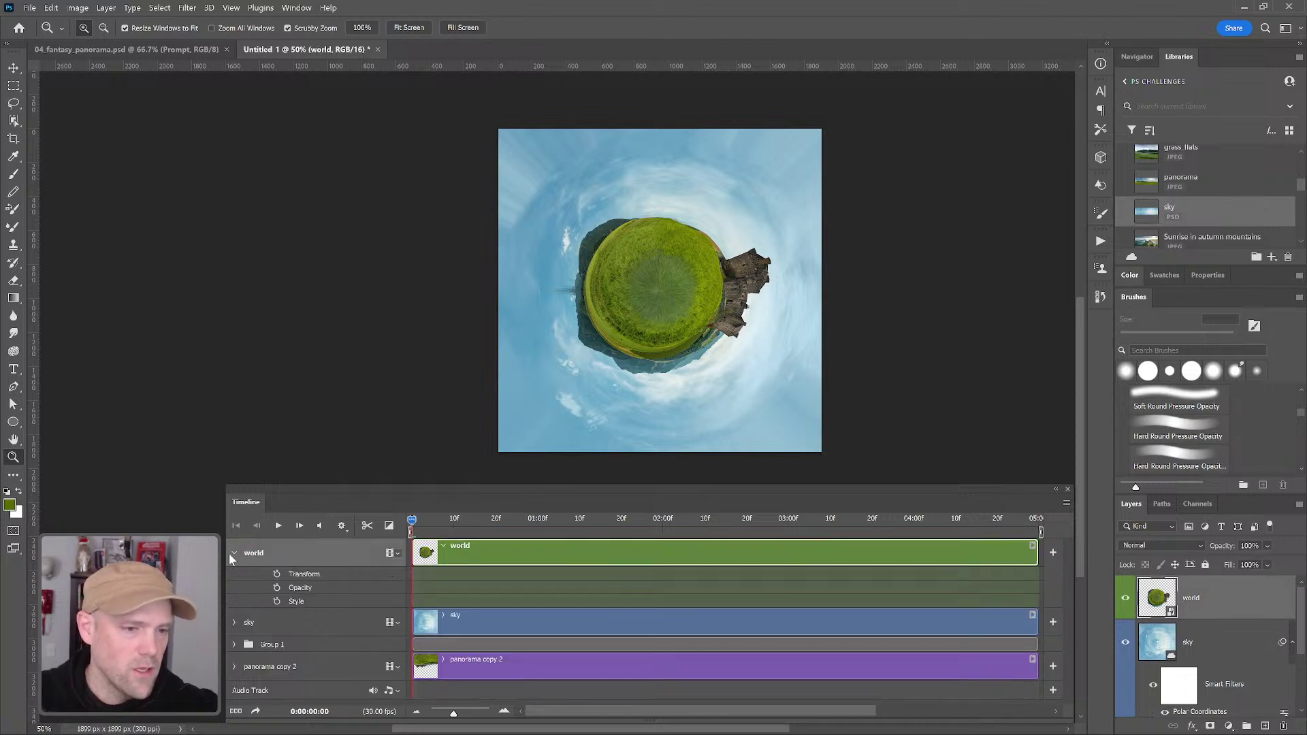
pyautogui.click(276, 574)
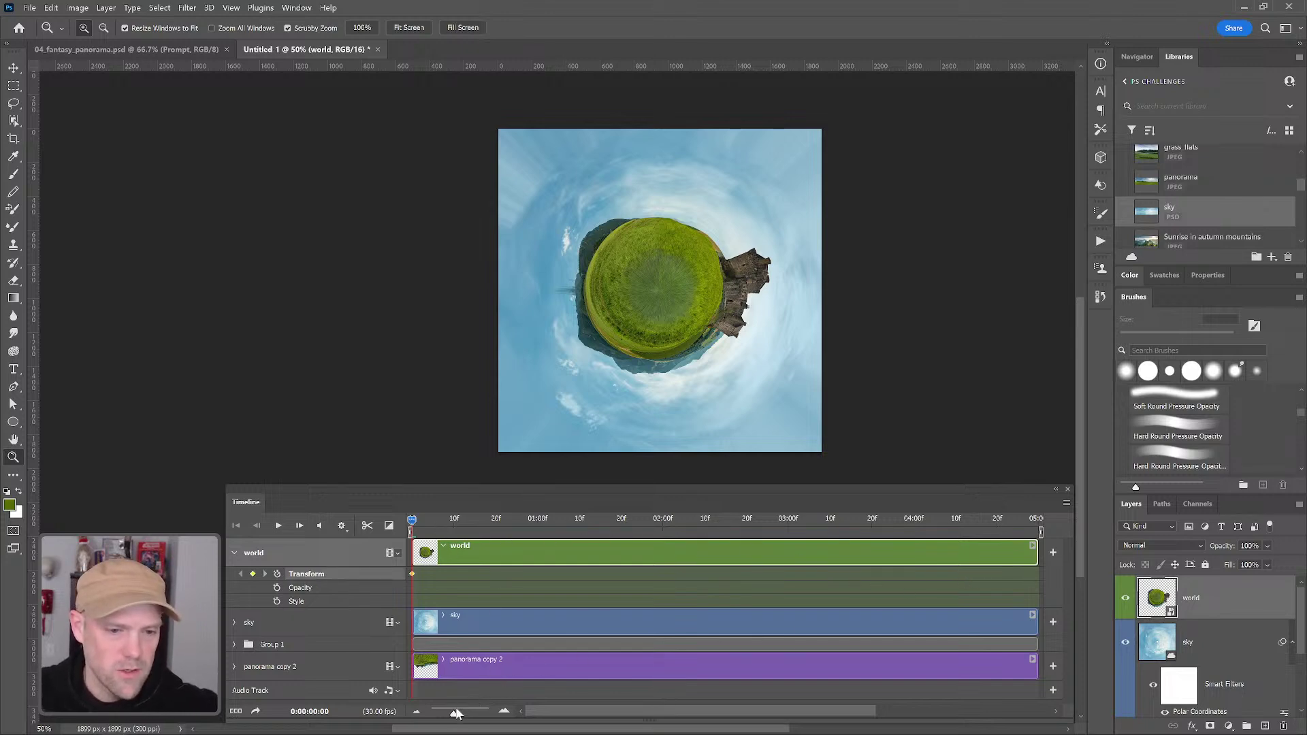
# Extend the world clip on the timeline to about 22 seconds
pyautogui.moveTo(453, 713)
pyautogui.mouseDown()
pyautogui.moveTo(476, 713)
pyautogui.moveTo(446, 712)
pyautogui.mouseUp()
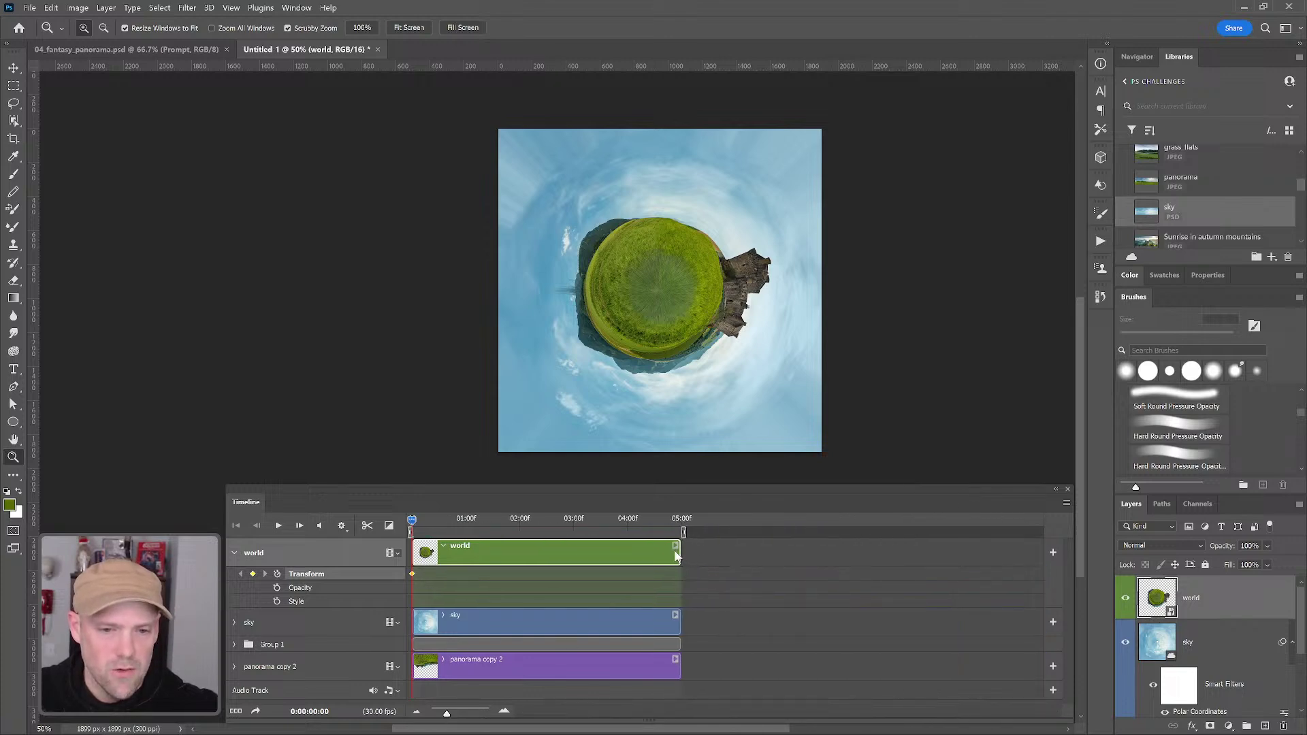
pyautogui.moveTo(677, 553); pyautogui.dragTo(1042, 557)
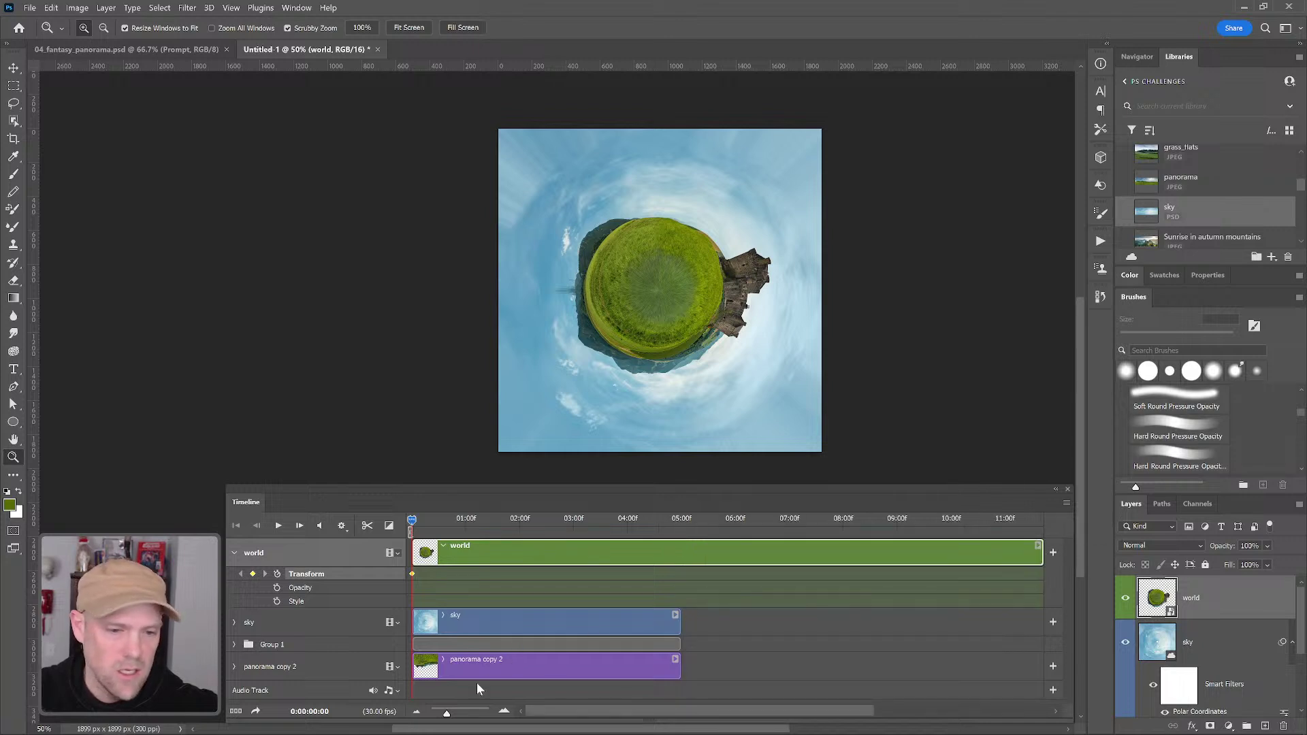
pyautogui.moveTo(446, 712); pyautogui.dragTo(445, 711)
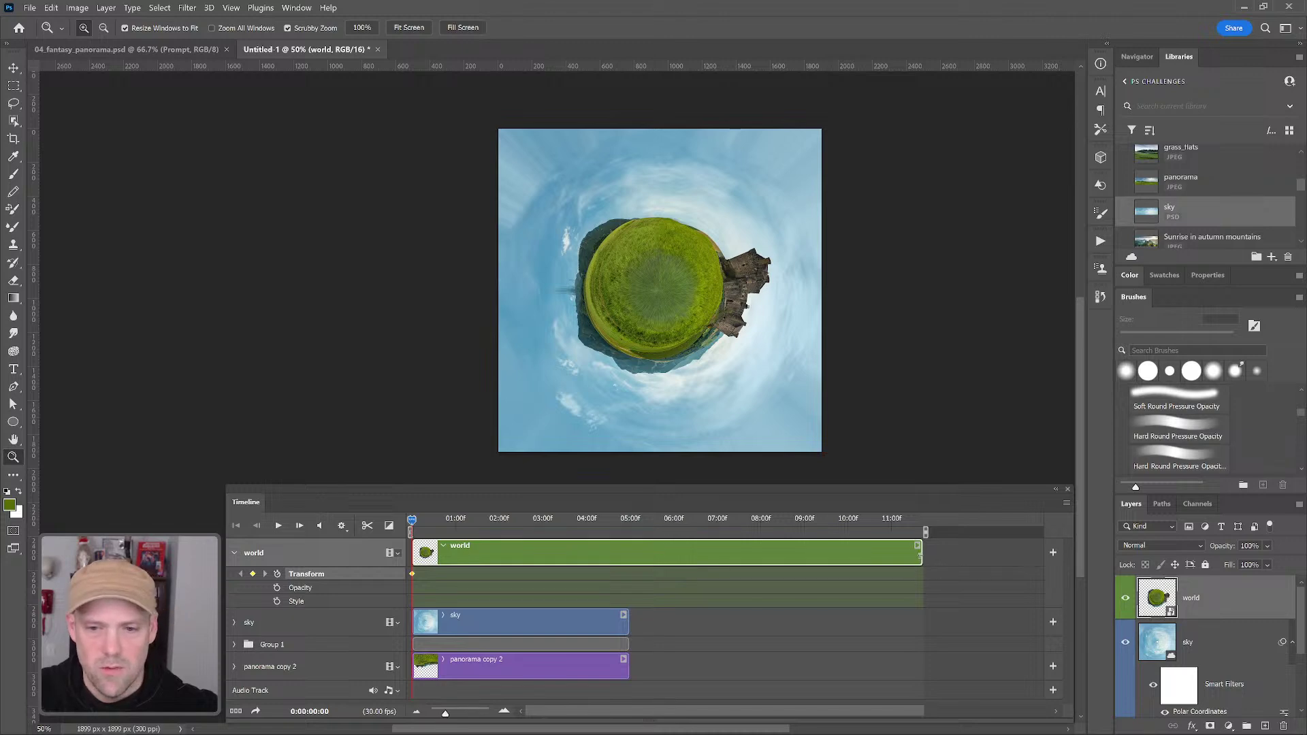
pyautogui.moveTo(922, 556); pyautogui.dragTo(1116, 545)
# Move the playhead to 0:00:20:00 and set the end of the work area to that point
pyautogui.moveTo(1032, 553); pyautogui.dragTo(760, 522)
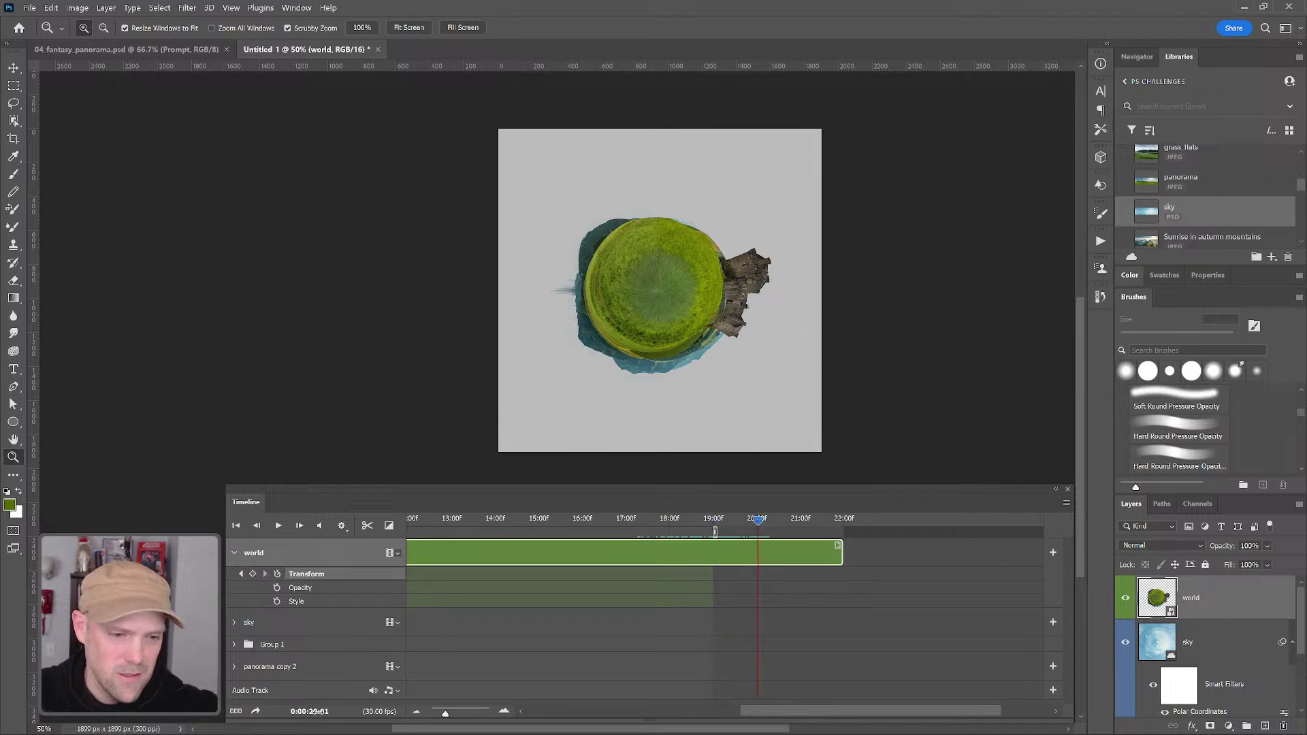
pyautogui.moveTo(318, 711)
pyautogui.mouseDown()
pyautogui.moveTo(304, 714)
pyautogui.moveTo(318, 715)
pyautogui.mouseUp()
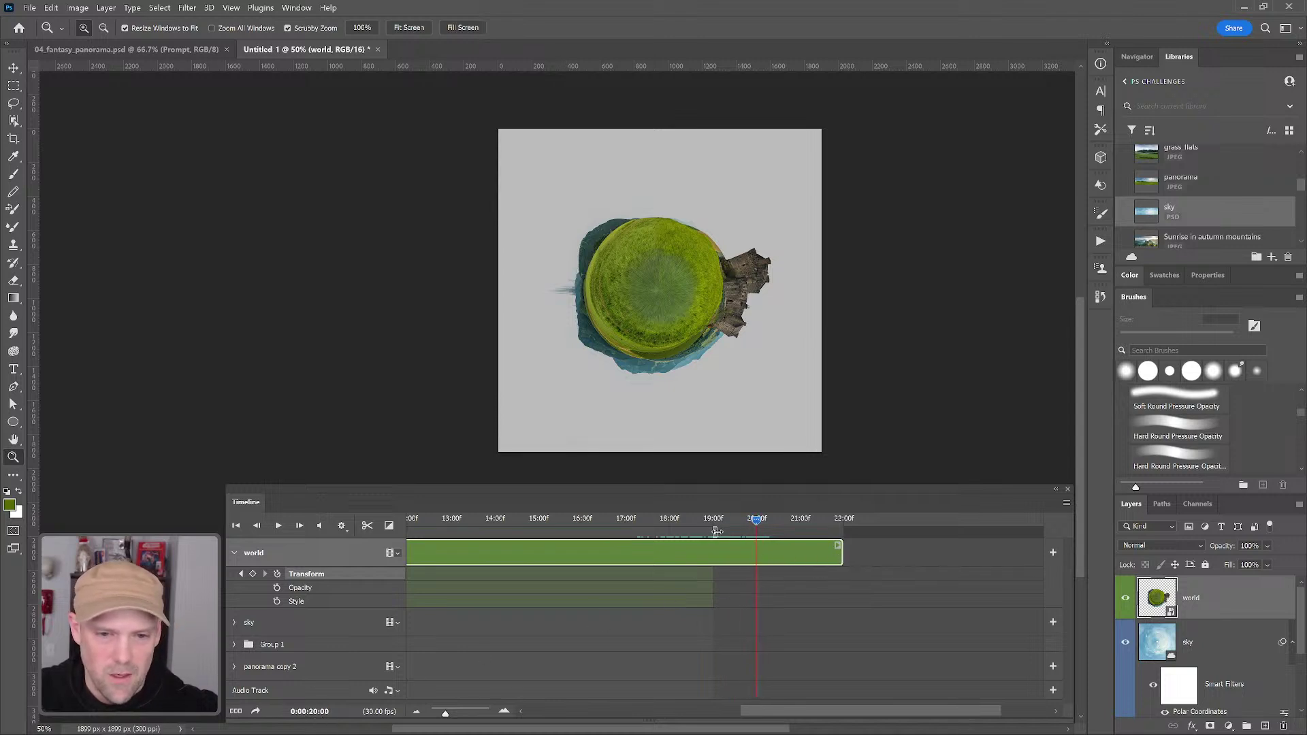
pyautogui.moveTo(714, 531); pyautogui.dragTo(761, 531)
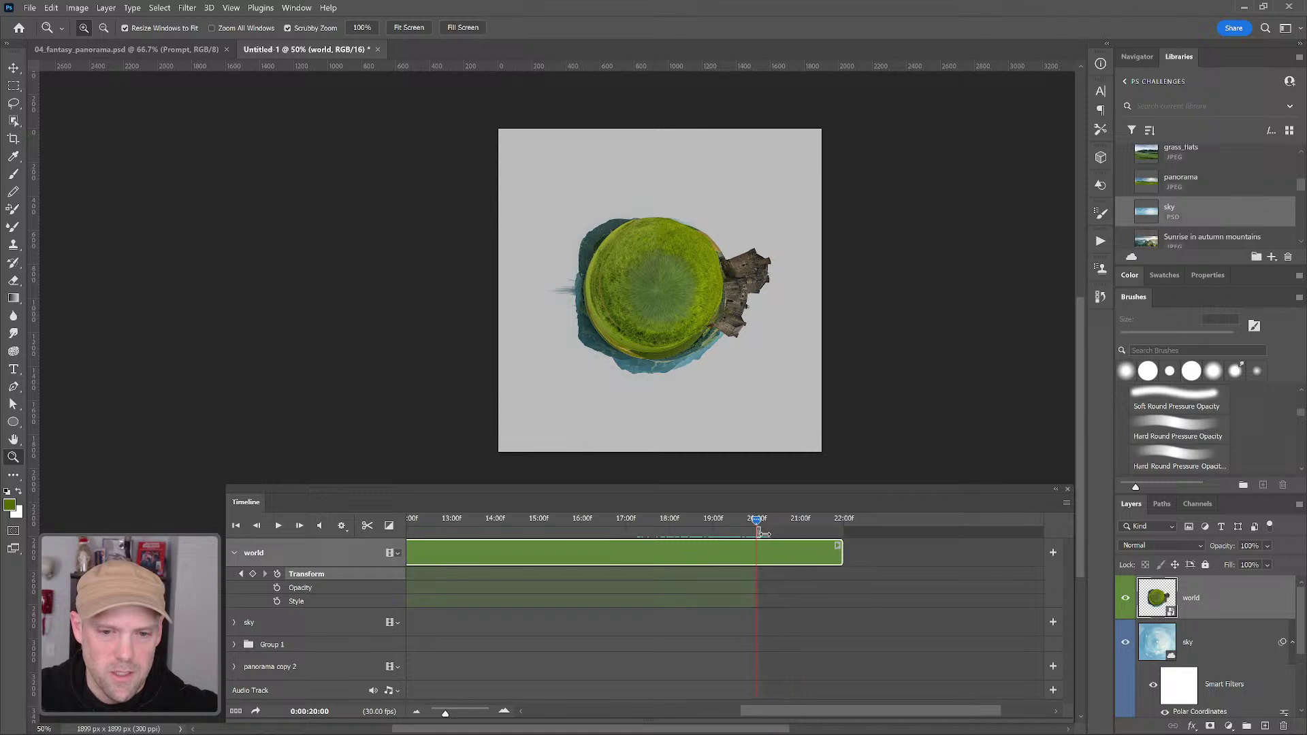
# Extend the sky clip just past the 20-second mark and return the playhead to the start
pyautogui.moveTo(755, 711); pyautogui.dragTo(519, 710)
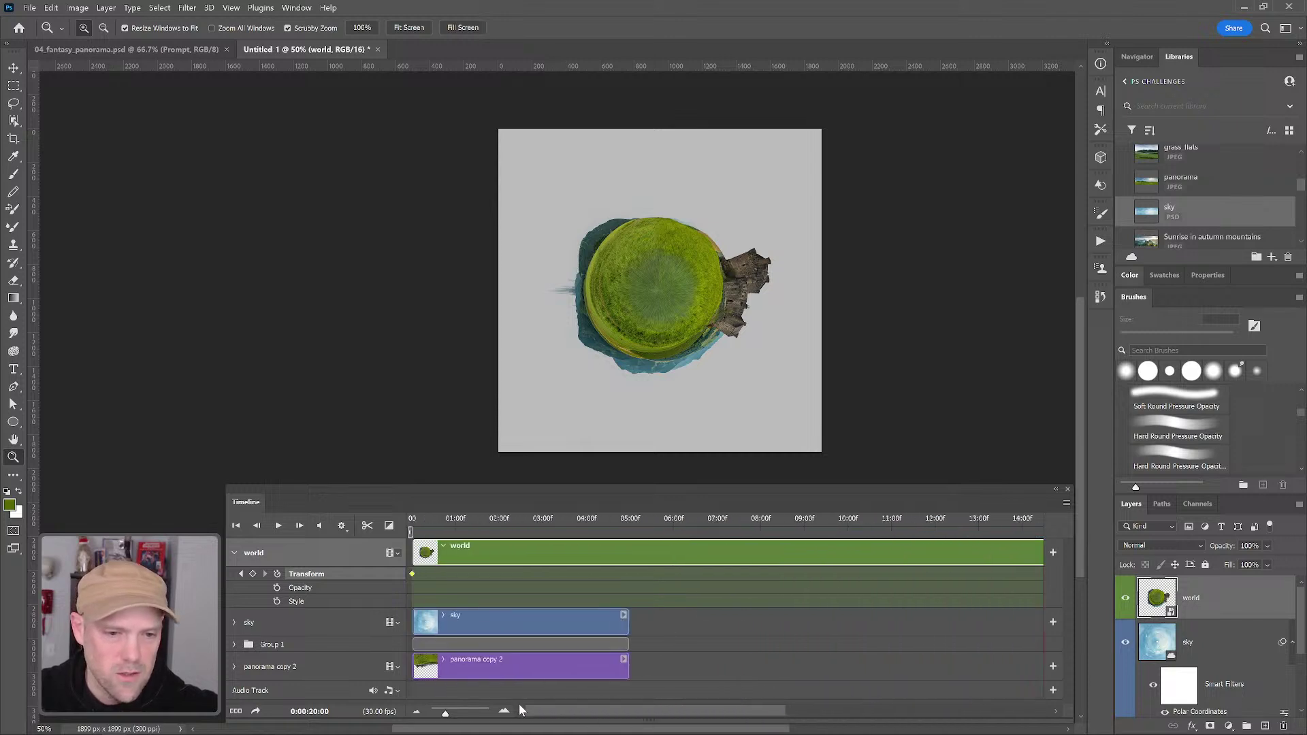
pyautogui.moveTo(635, 625); pyautogui.dragTo(880, 622)
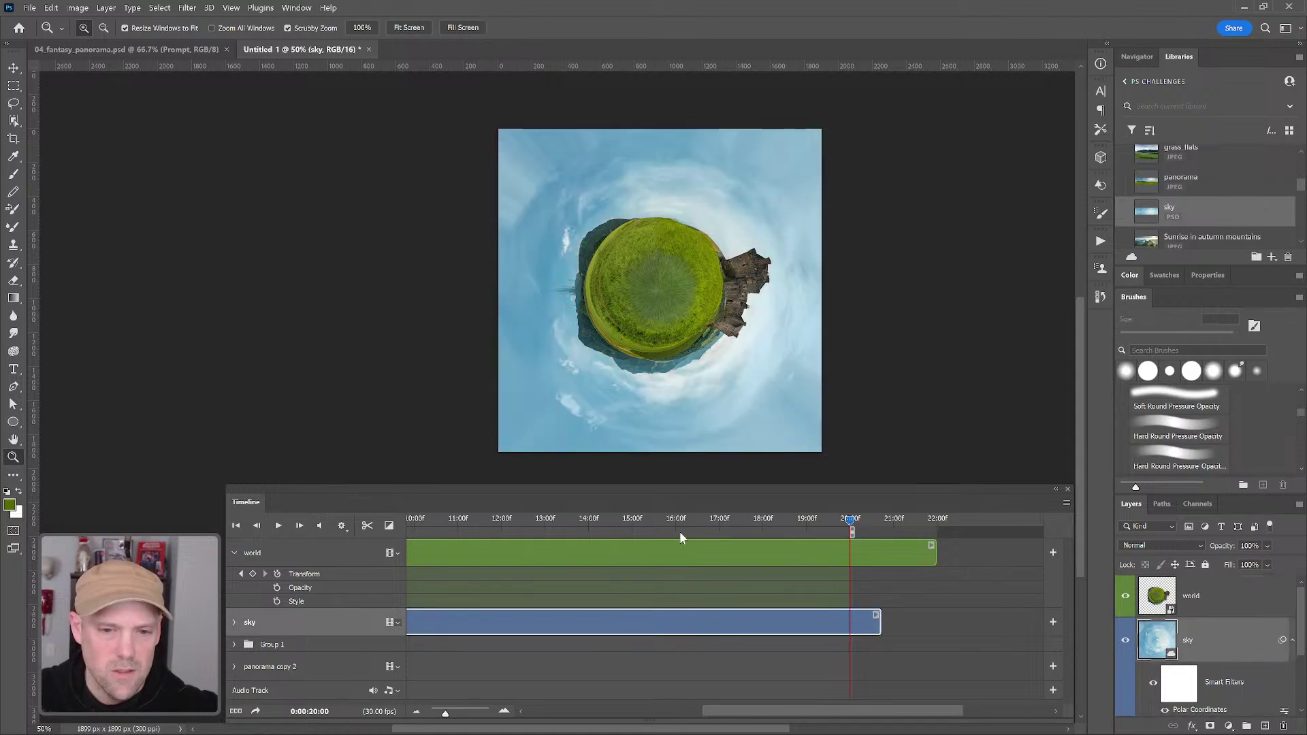
pyautogui.press('Home')
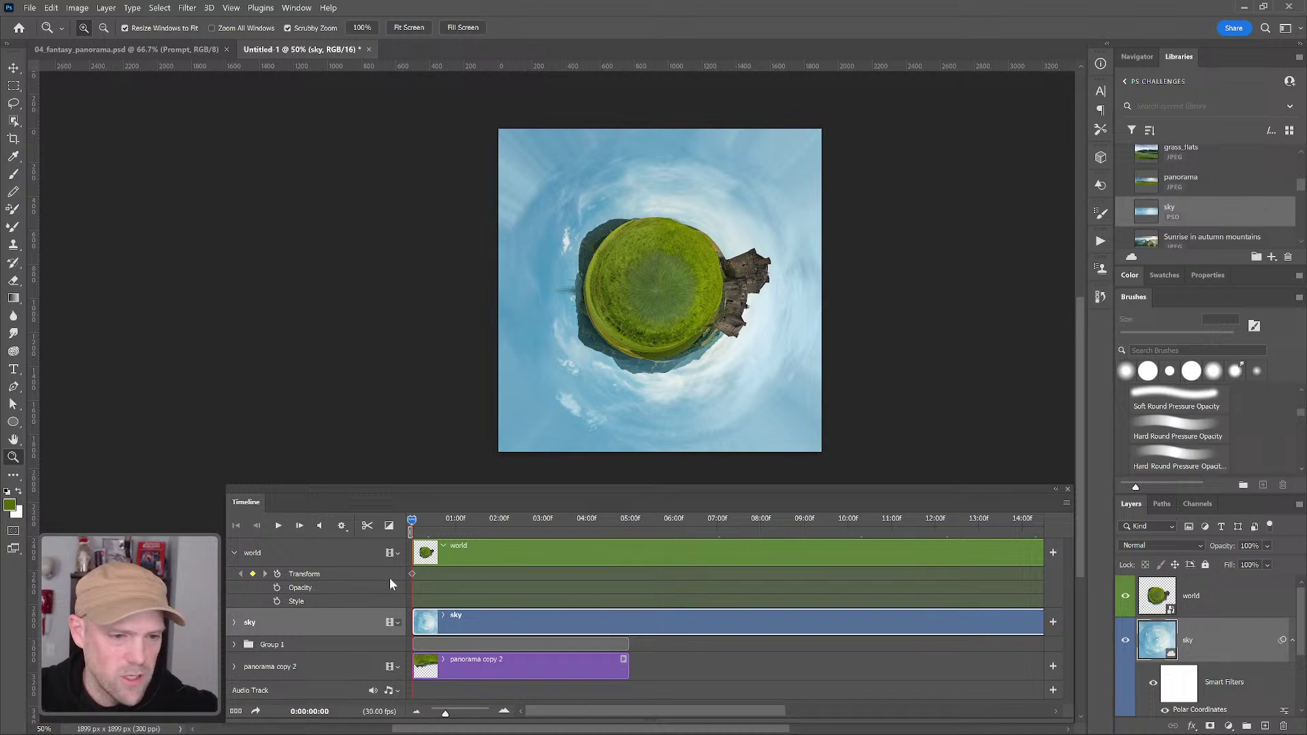
# Delete the Transform keyframe at the start of the world track and select only the world layer
pyautogui.click(411, 575)
pyautogui.press('Delete')
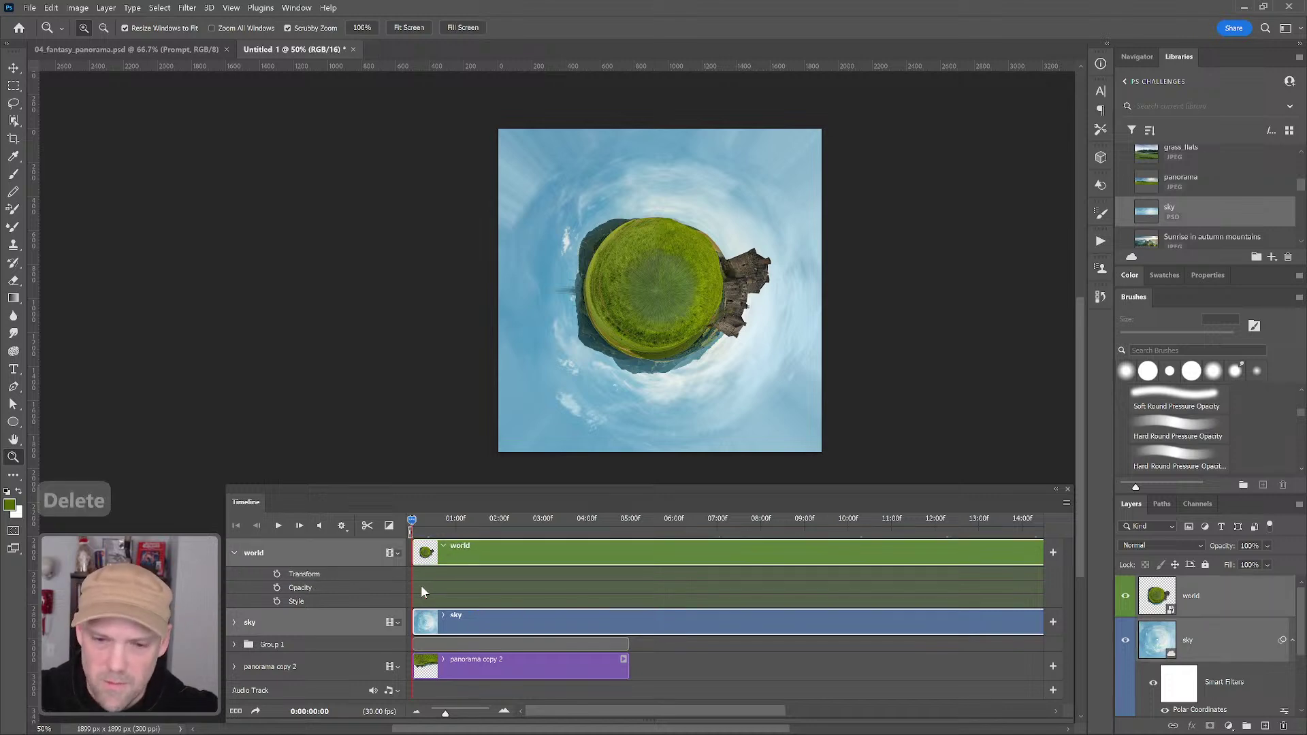
pyautogui.click(1159, 599)
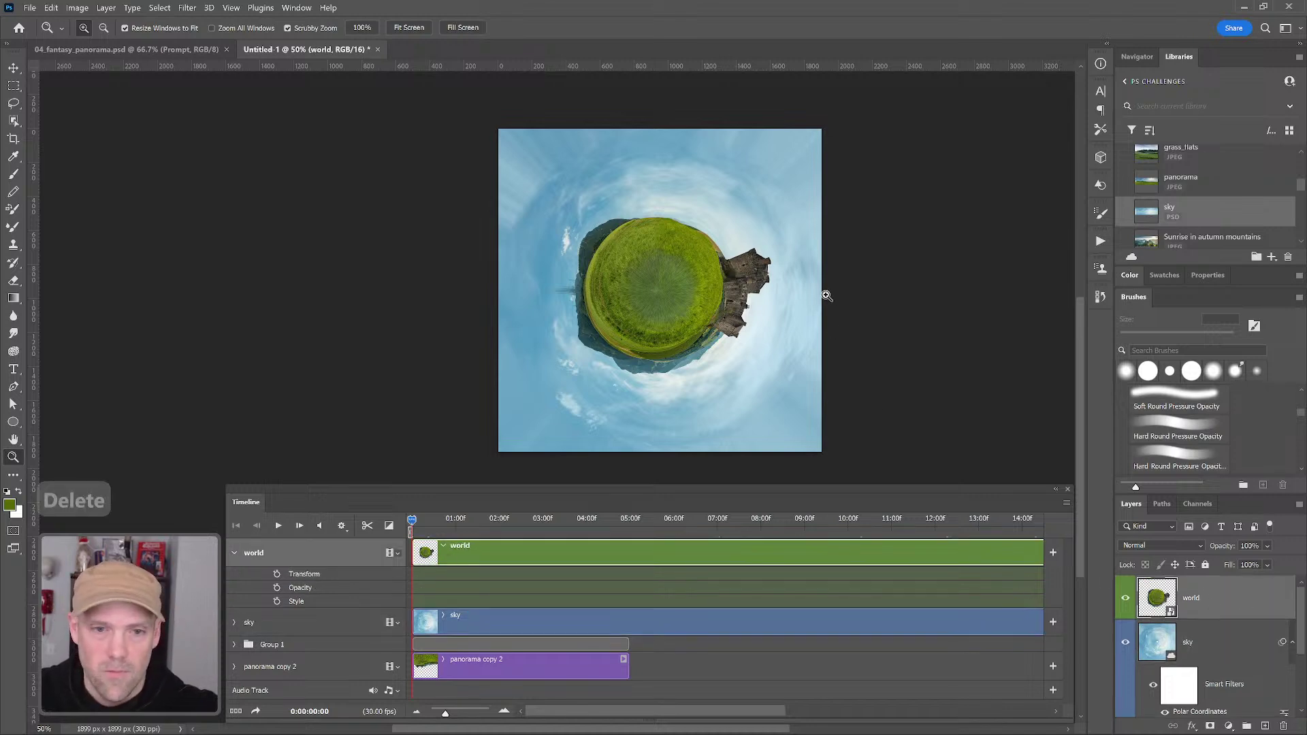
# Scale the world layer up to 124.95% from its centre and start Transform keyframing at the beginning of its track
pyautogui.hotkey('ctrl', 't')
pyautogui.moveTo(821, 129); pyautogui.dragTo(871, 98)
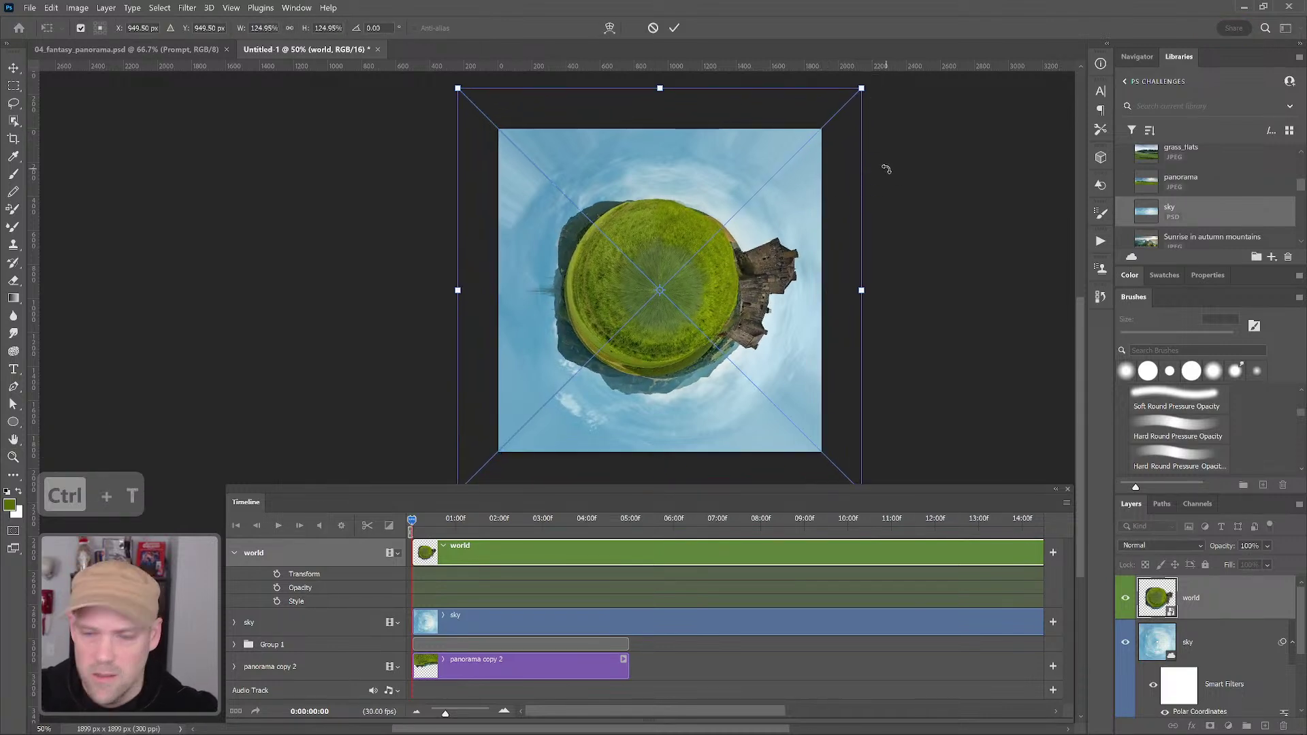
pyautogui.press('Return')
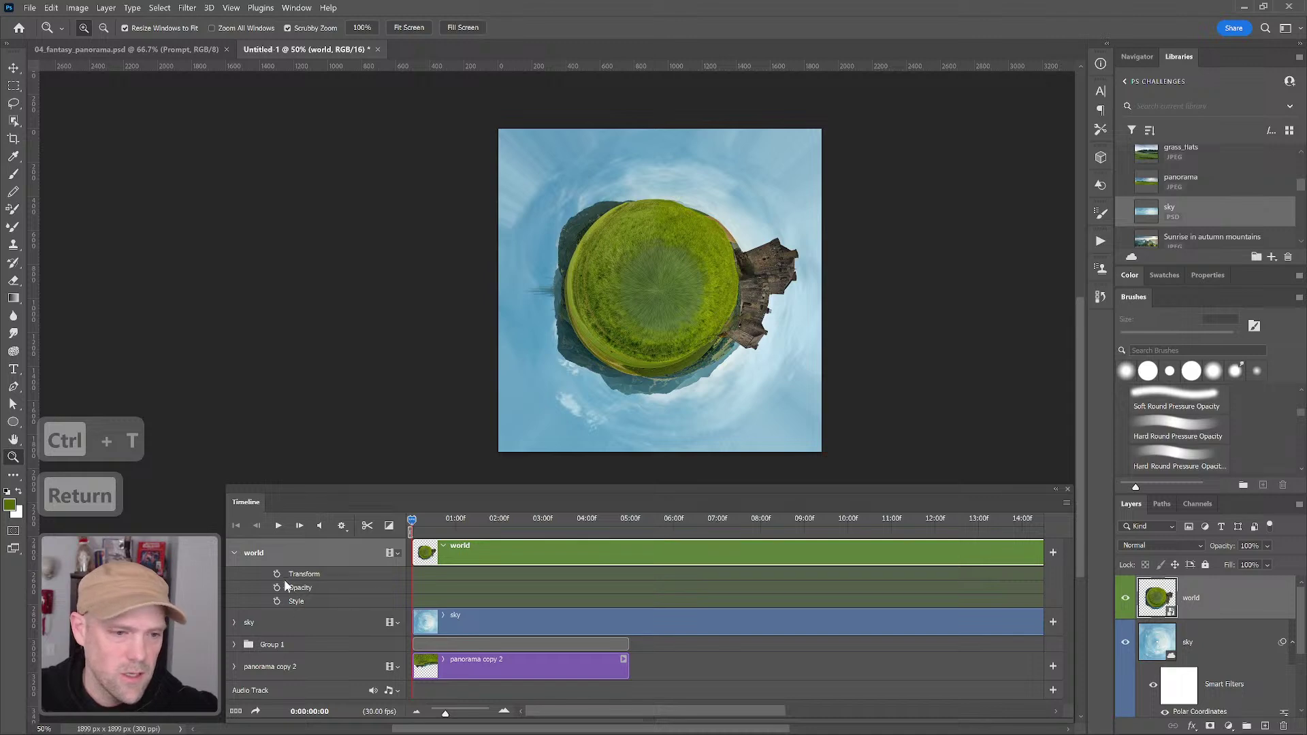
pyautogui.click(276, 575)
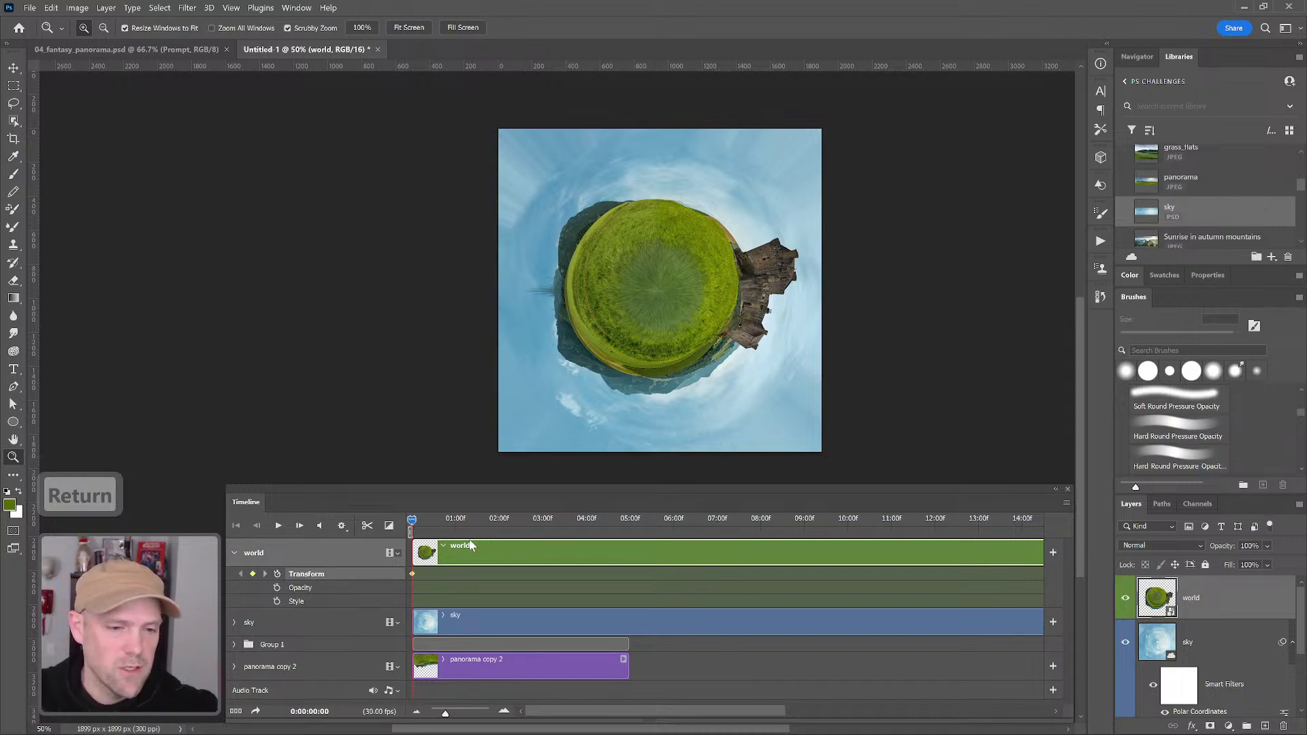
# Rotate the world layer 180° at 0:00:05:00 to add a Transform keyframe, and scrub through the half turn
pyautogui.moveTo(463, 519); pyautogui.dragTo(630, 525)
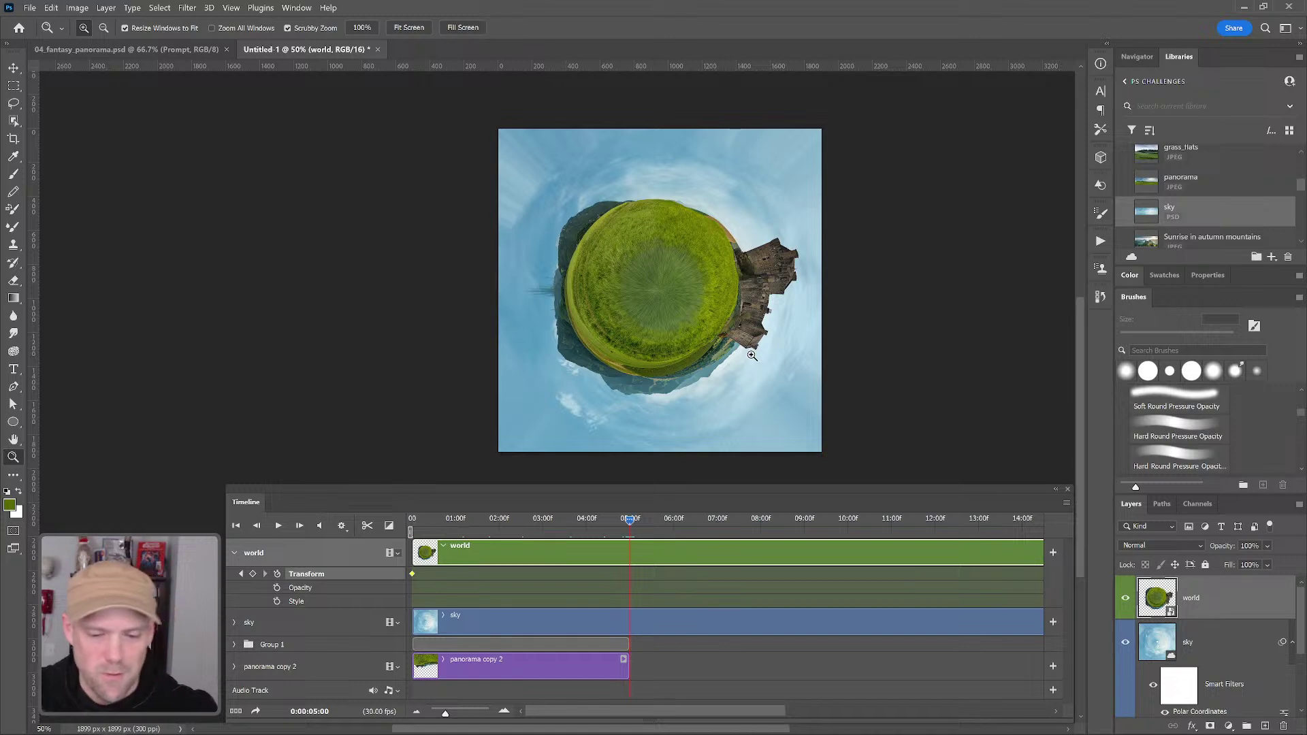
pyautogui.hotkey('ctrl', 't')
pyautogui.moveTo(909, 253); pyautogui.dragTo(434, 316)
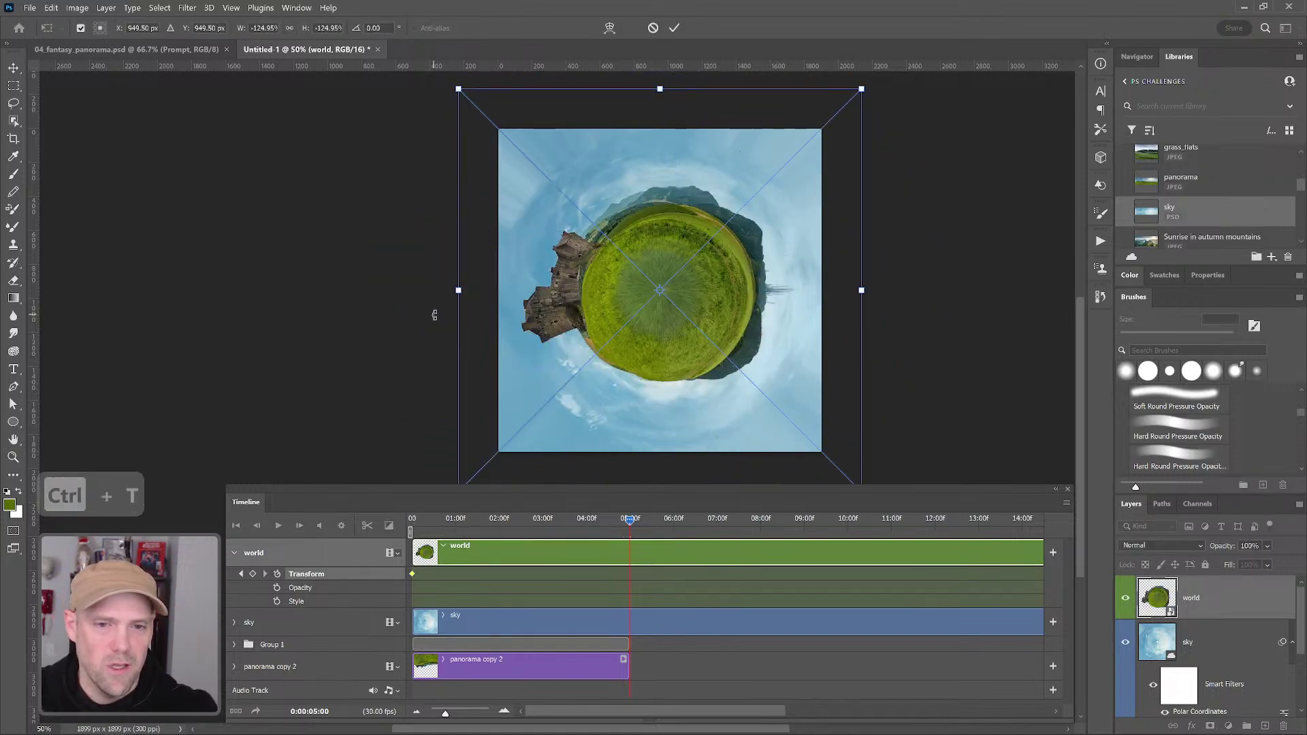
pyautogui.press('Return')
pyautogui.press('z')
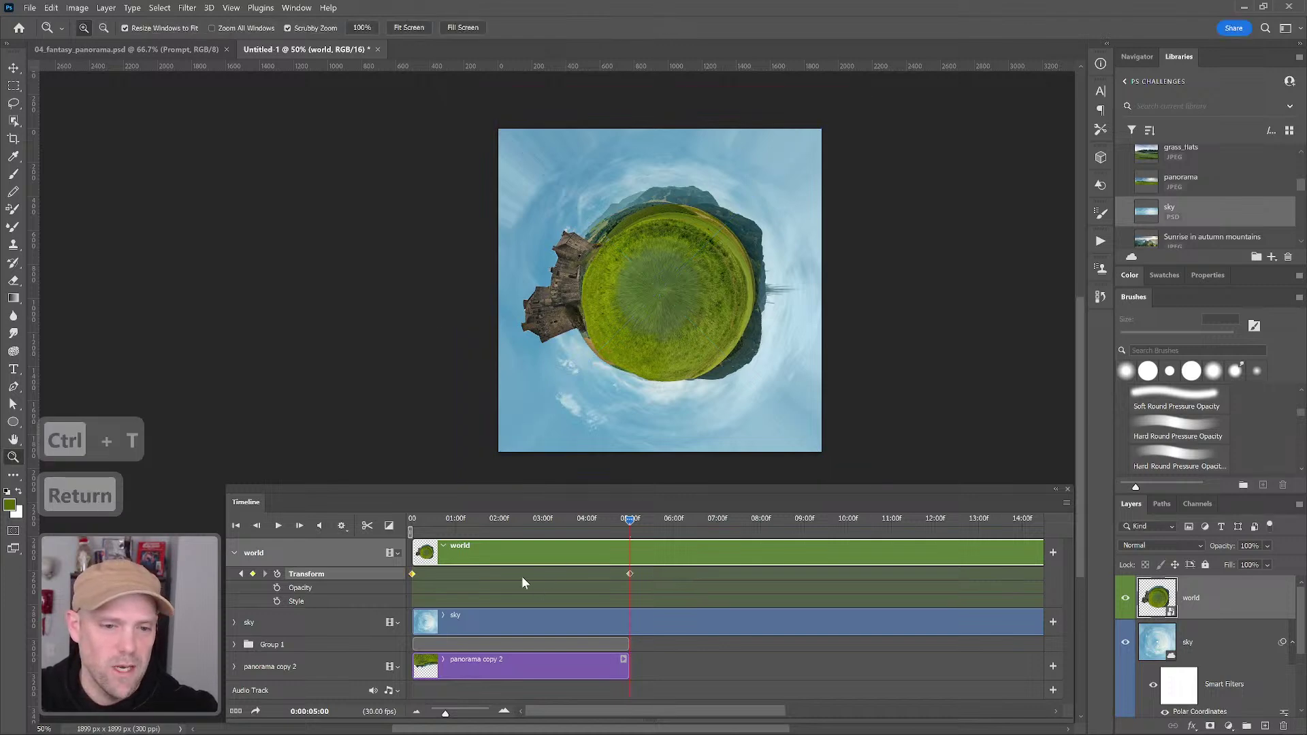
pyautogui.moveTo(425, 522); pyautogui.dragTo(634, 519)
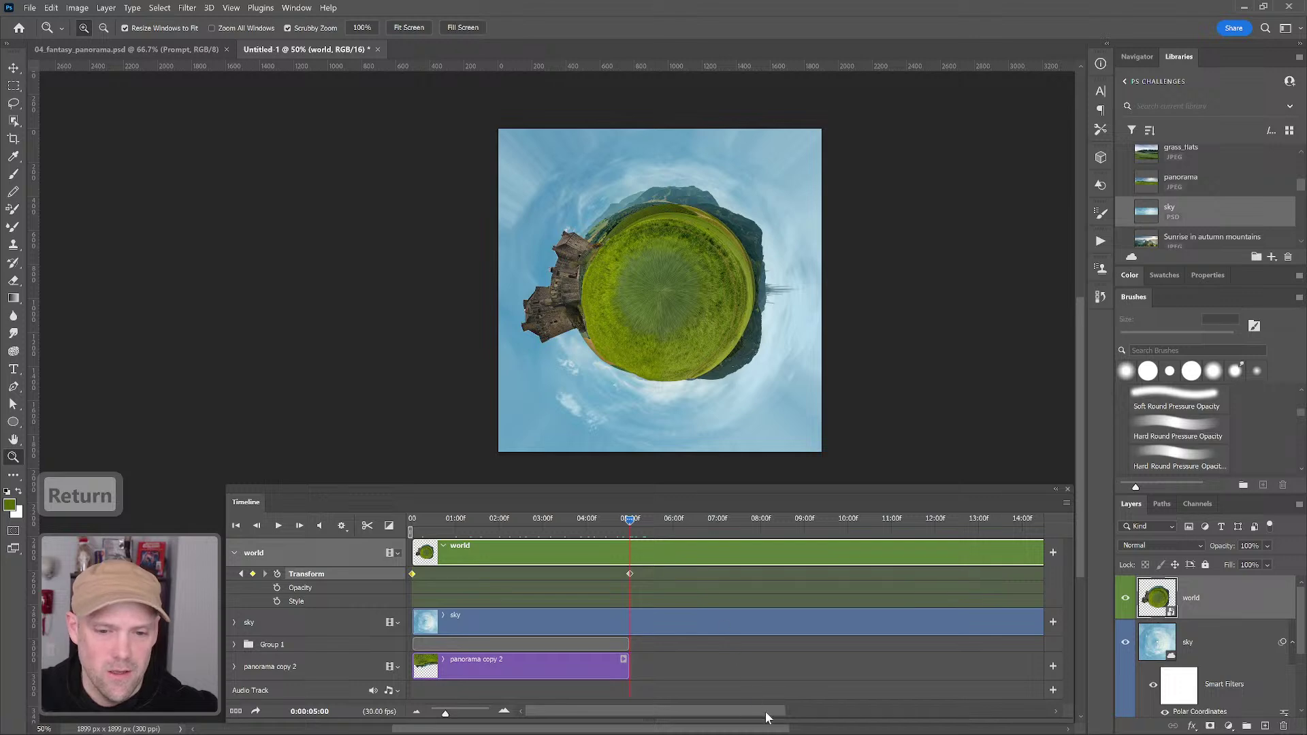
# Rotate the world layer another 180° at 0:00:10:00 to complete a full turn with a third Transform keyframe
pyautogui.moveTo(844, 528); pyautogui.dragTo(848, 527)
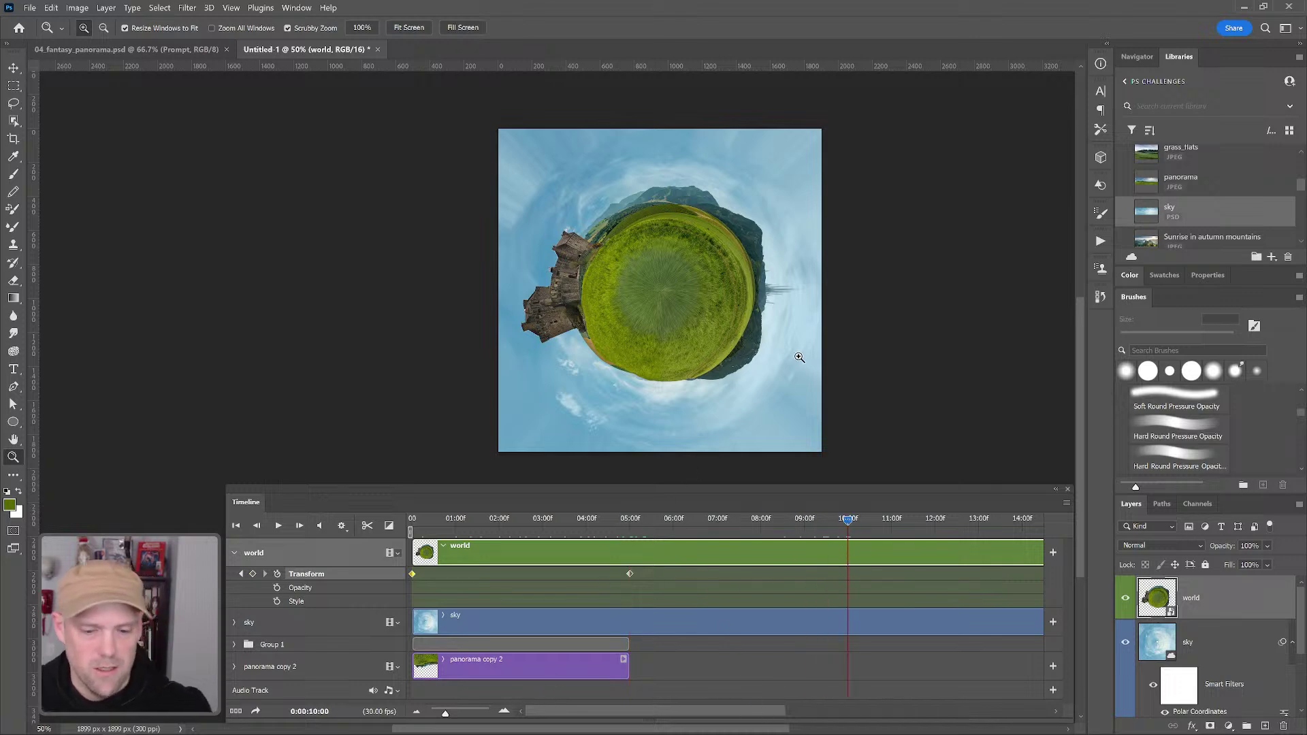
pyautogui.hotkey('ctrl', 't')
pyautogui.moveTo(960, 143); pyautogui.dragTo(467, 408)
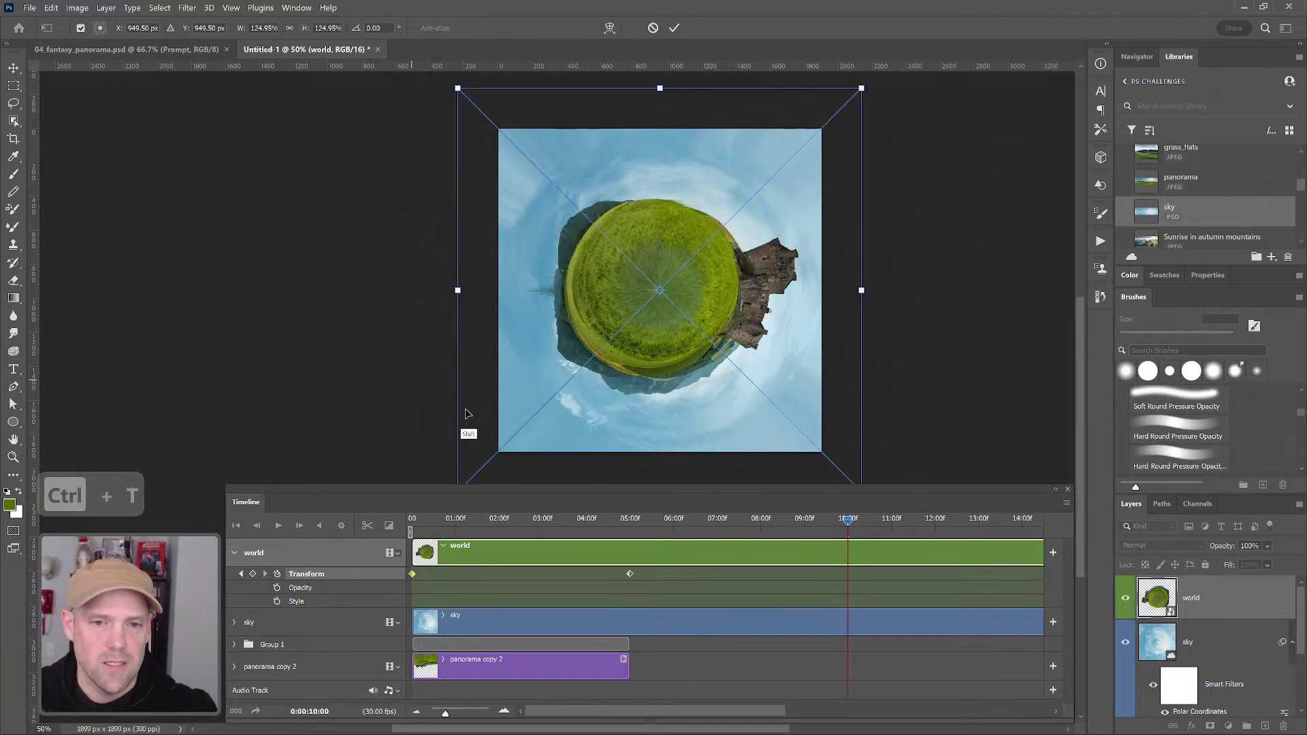
pyautogui.press('Return')
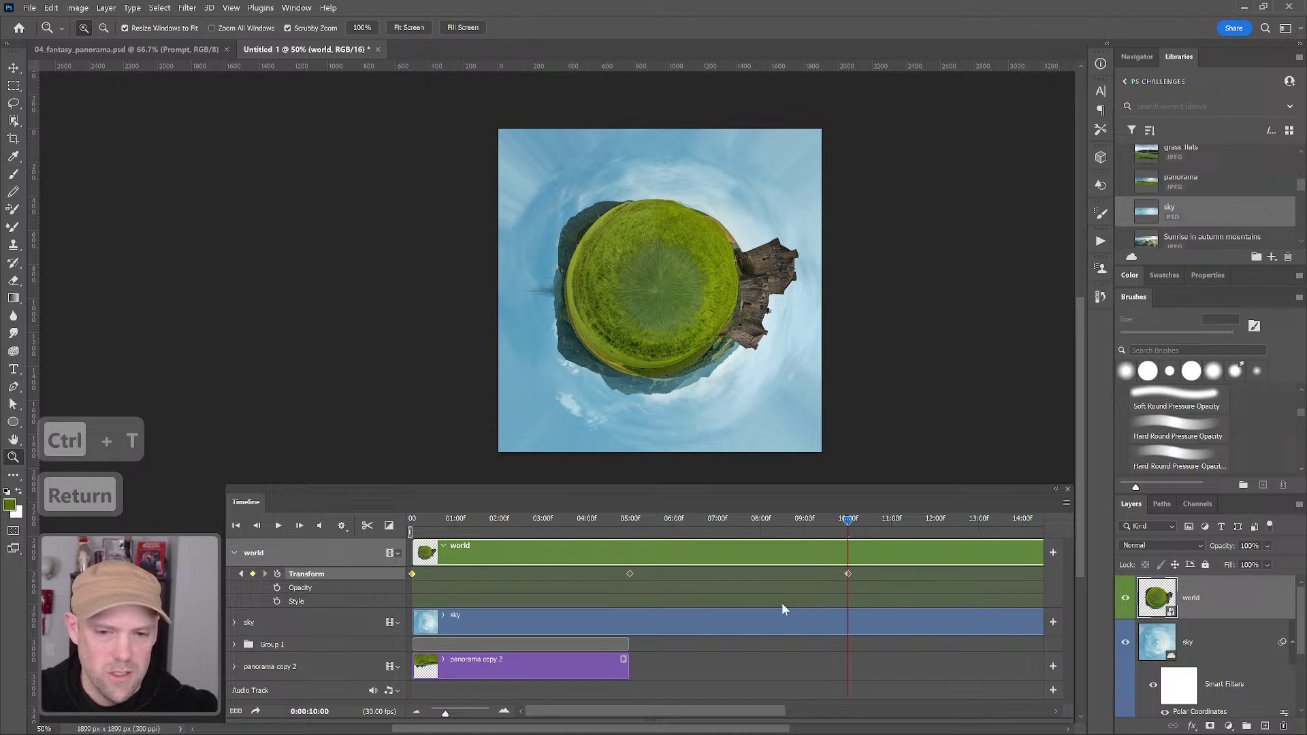
# Copy the world track's Transform keyframes at the 5-second and 10-second marks
pyautogui.moveTo(448, 712)
pyautogui.mouseDown()
pyautogui.moveTo(463, 715)
pyautogui.moveTo(441, 718)
pyautogui.mouseUp()
pyautogui.moveTo(535, 519); pyautogui.dragTo(569, 518)
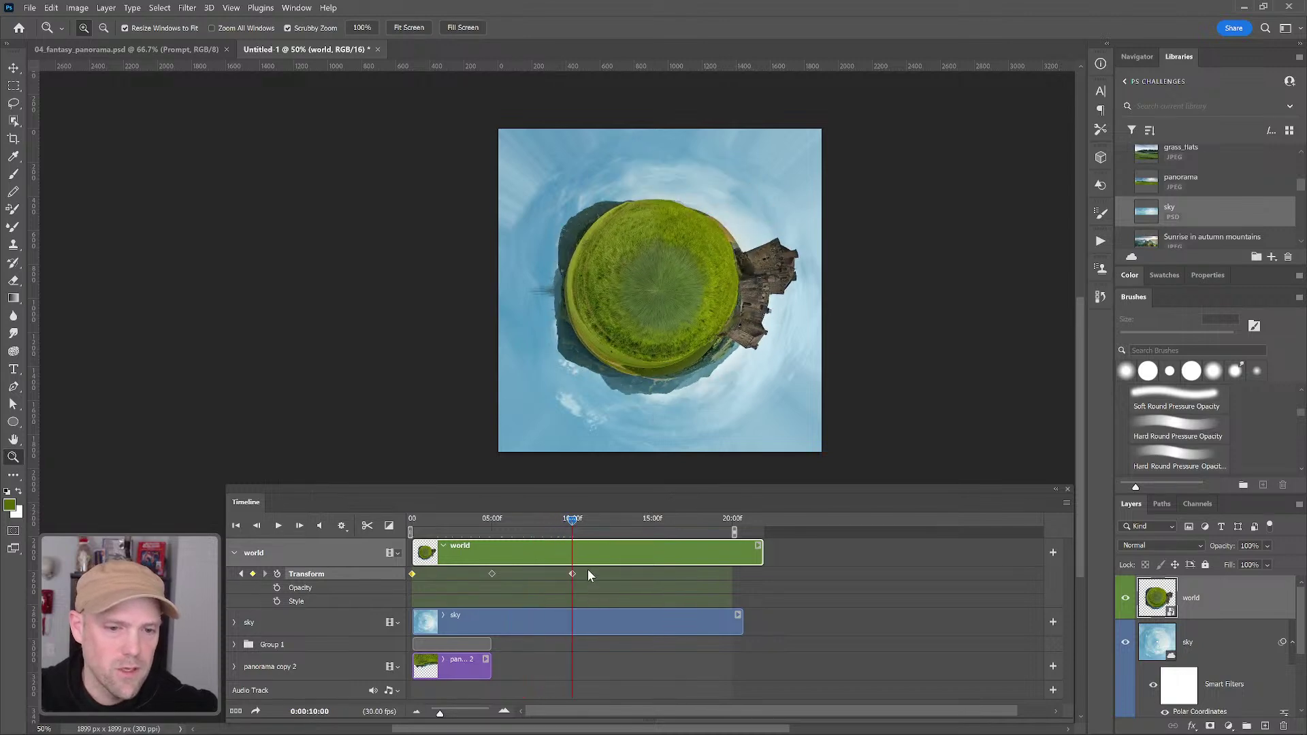
pyautogui.moveTo(586, 569); pyautogui.dragTo(411, 579)
pyautogui.click(615, 575)
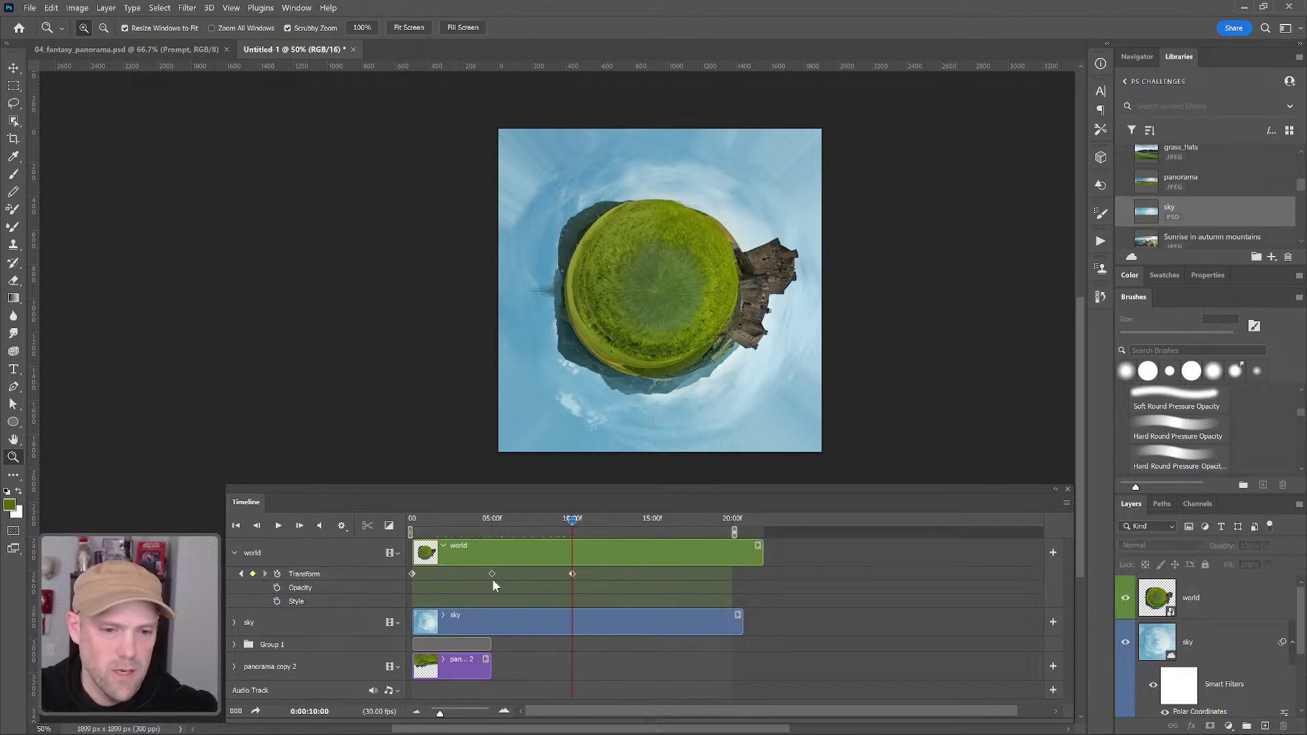
pyautogui.moveTo(604, 583); pyautogui.dragTo(470, 575)
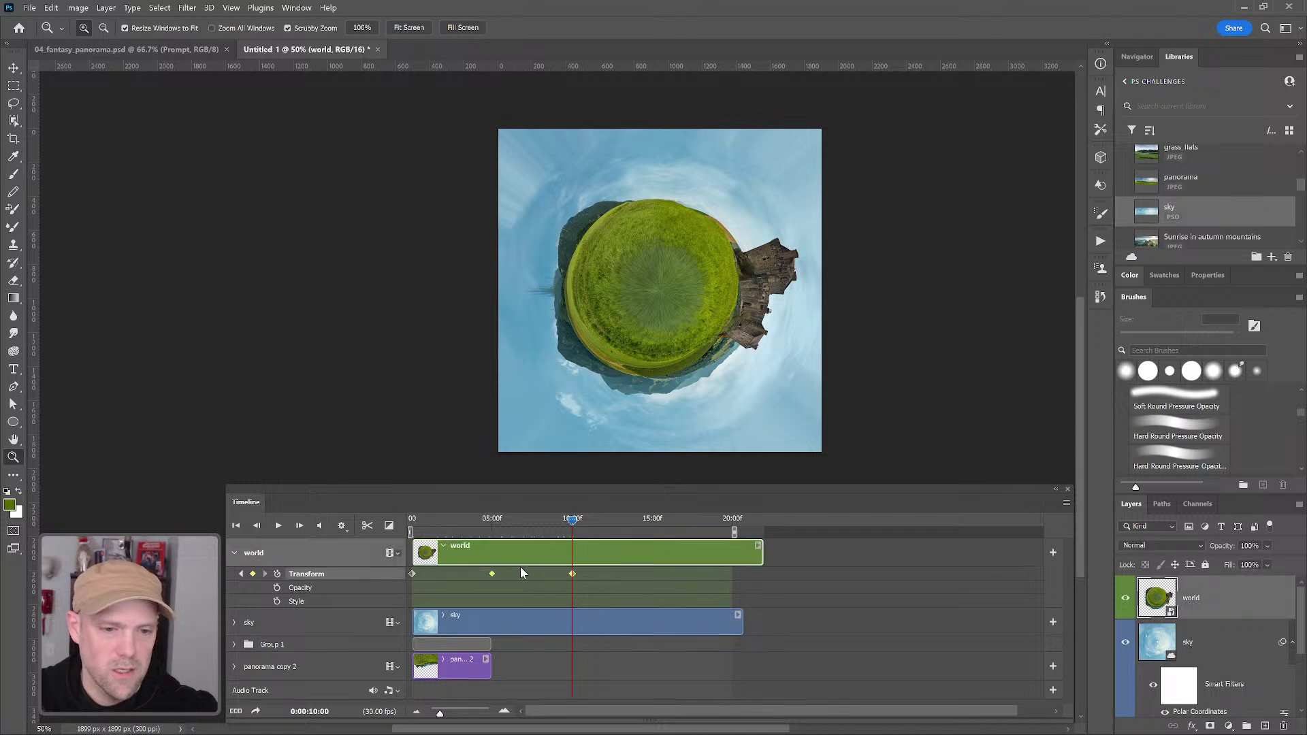
pyautogui.click(1065, 507)
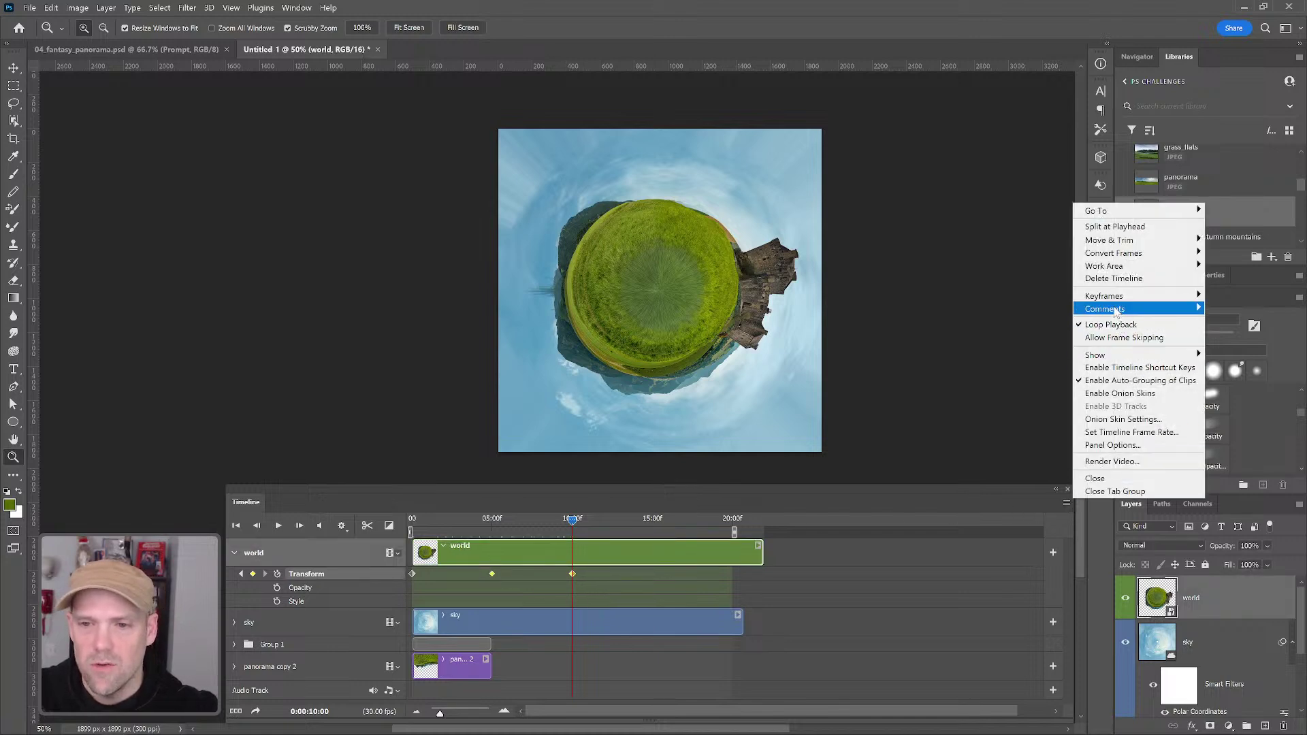
pyautogui.moveTo(1118, 298)
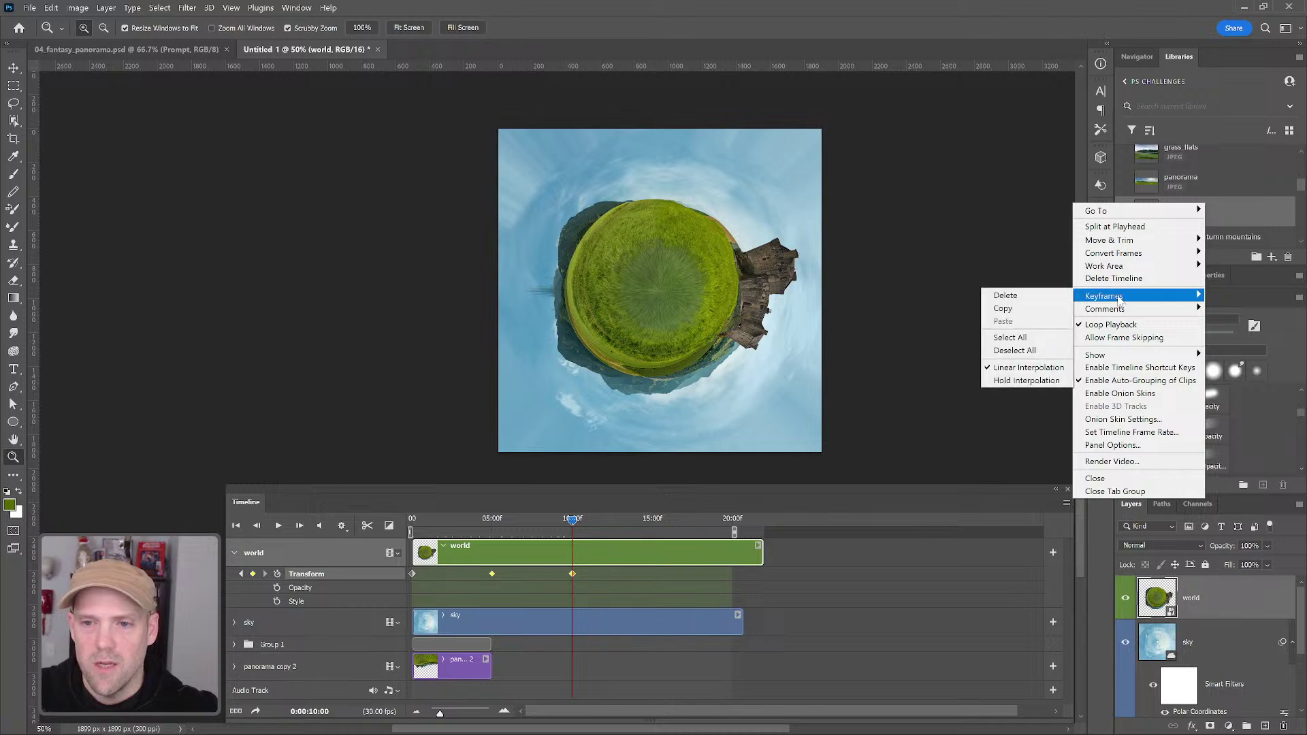
pyautogui.click(1021, 309)
# Paste the copied keyframes into the world track at 0:00:15:00, return the playhead to the start and deselect everything
pyautogui.click(647, 519)
pyautogui.moveTo(647, 518); pyautogui.dragTo(651, 522)
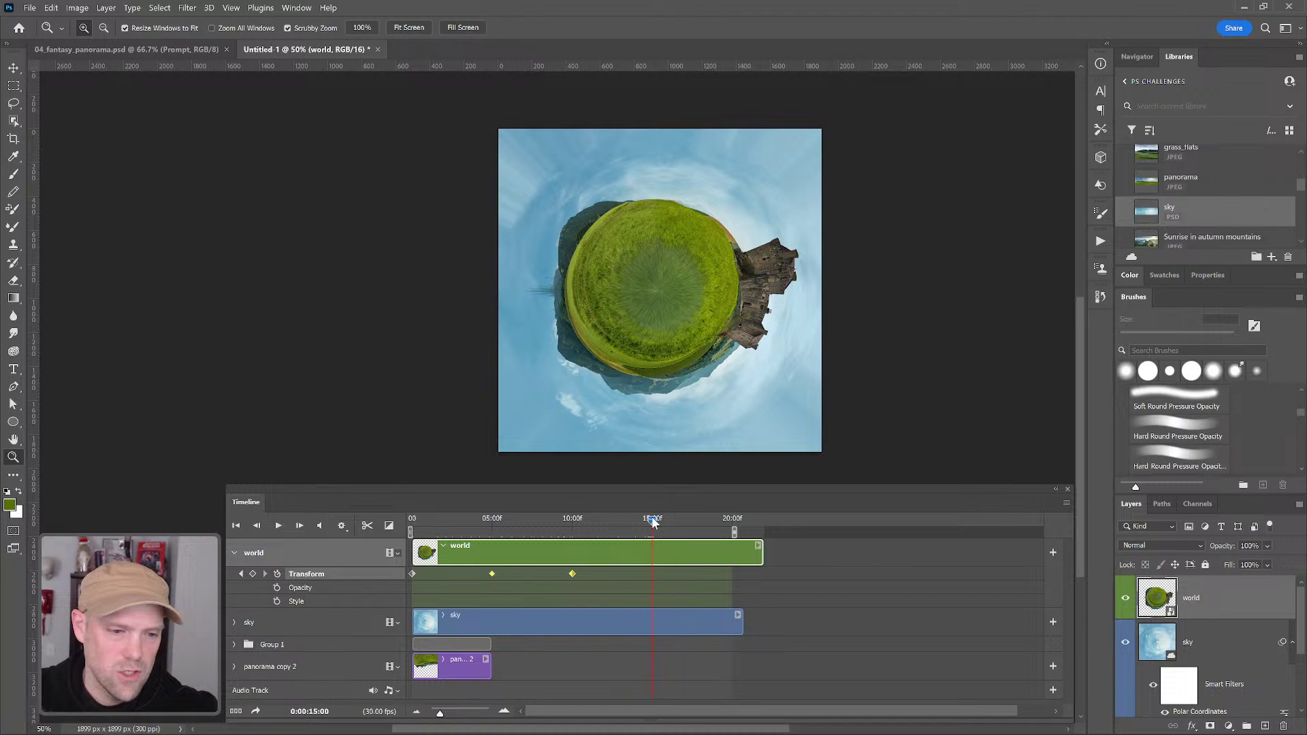
pyautogui.click(1060, 503)
pyautogui.moveTo(1127, 297)
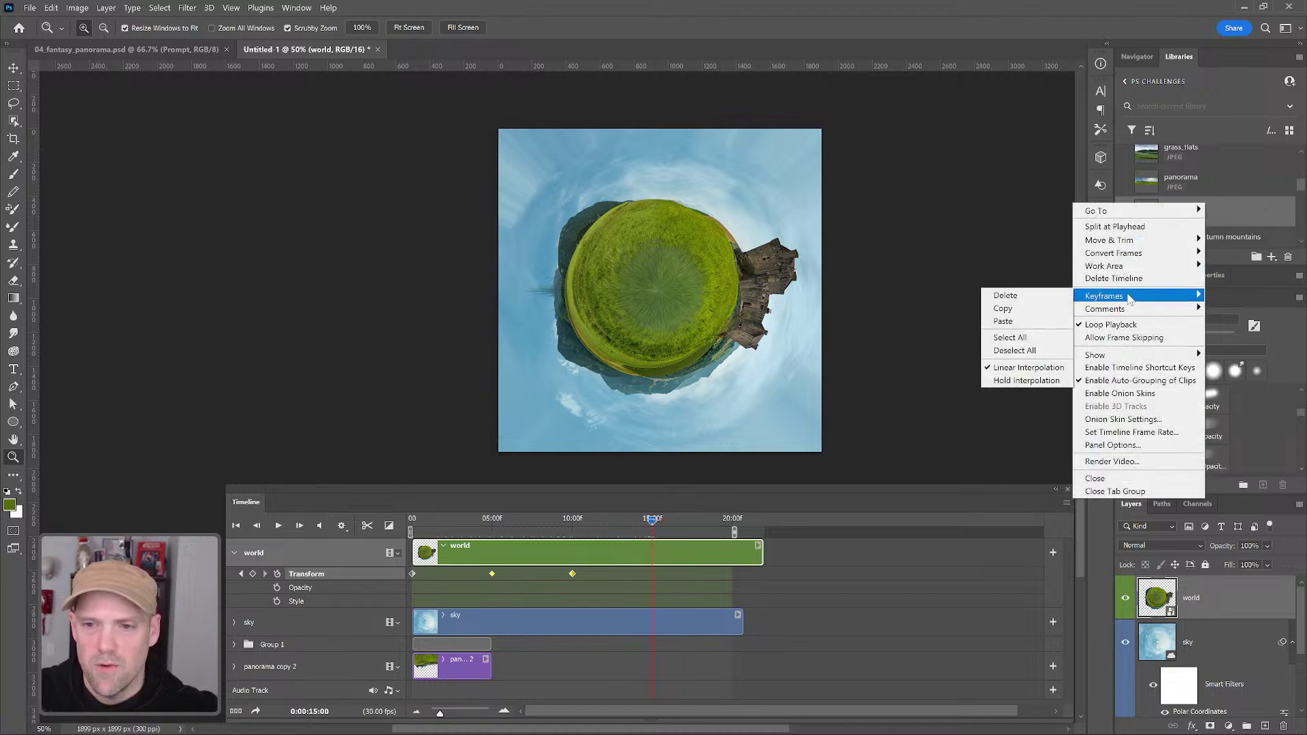
pyautogui.click(1002, 322)
pyautogui.click(454, 521)
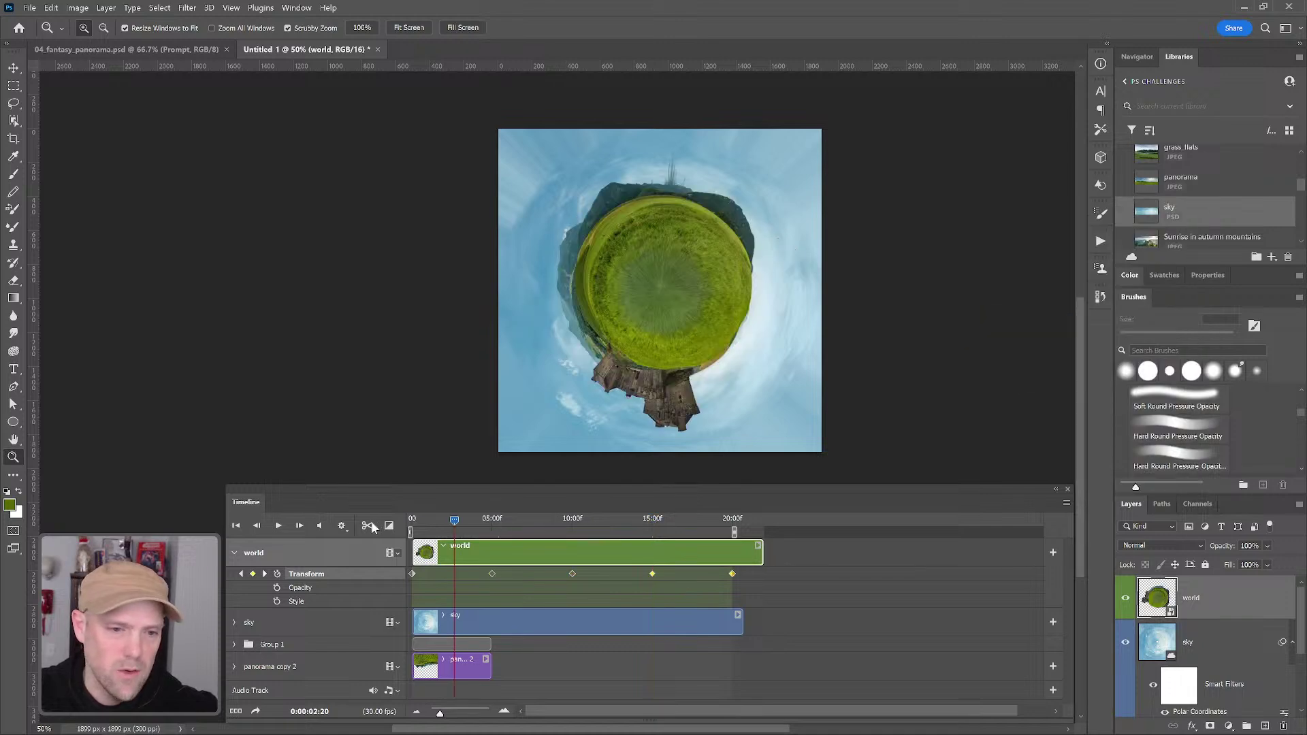
pyautogui.click(406, 524)
pyautogui.click(844, 620)
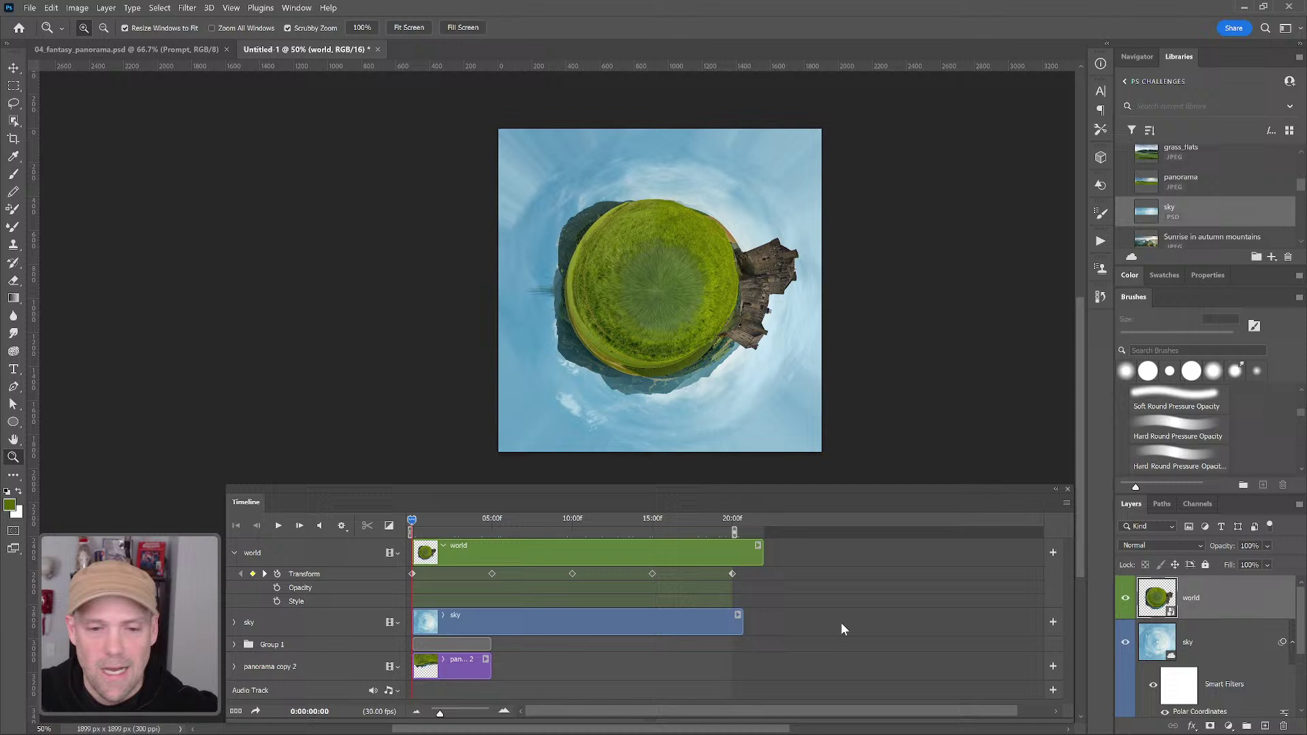
# Expand the sky track and enlarge the sky layer from its centre to about 1.5 times the canvas width
pyautogui.click(487, 621)
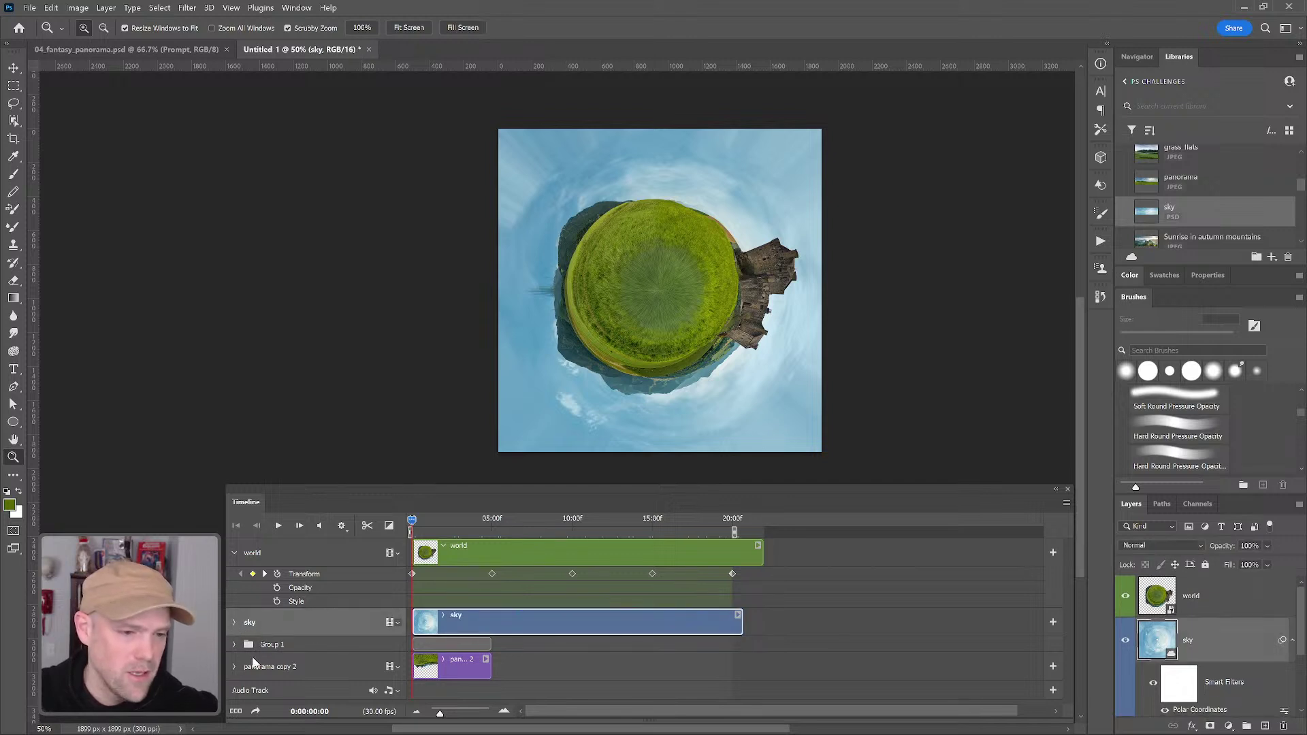
pyautogui.click(235, 624)
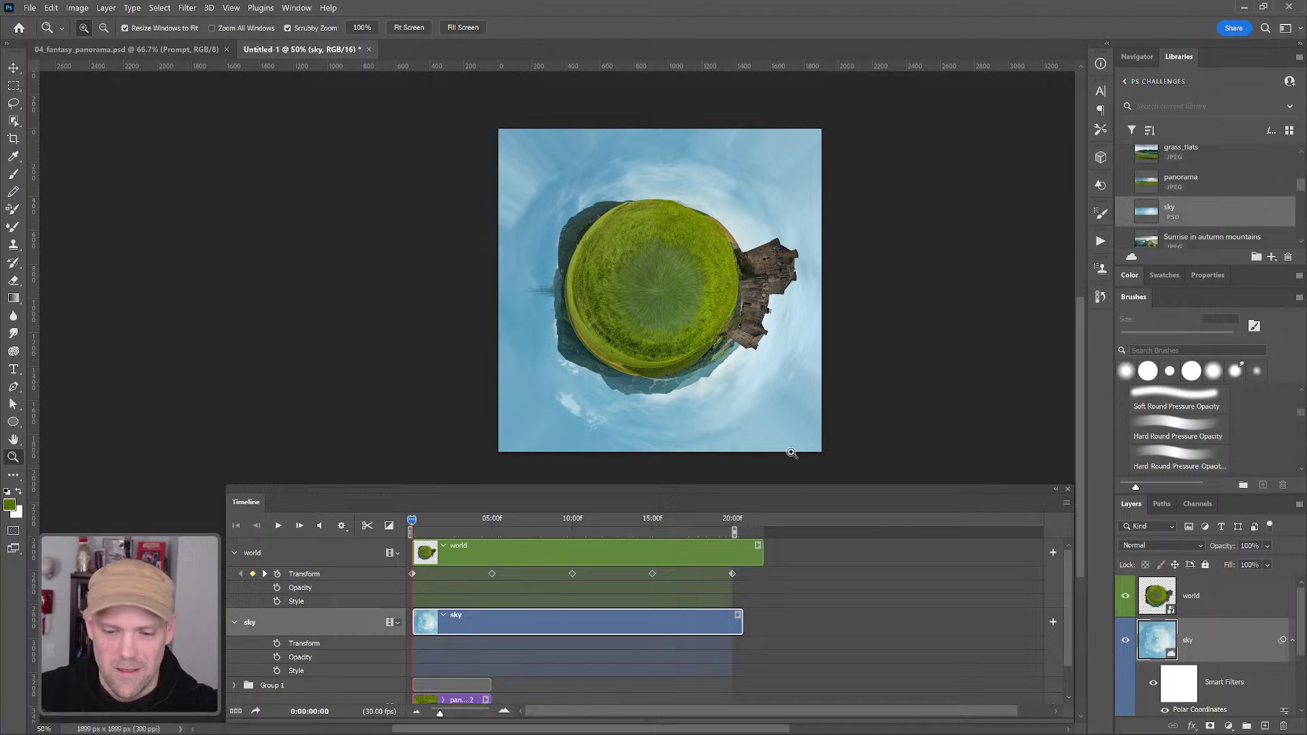
pyautogui.hotkey('ctrl', 't')
pyautogui.moveTo(821, 129); pyautogui.dragTo(924, 96)
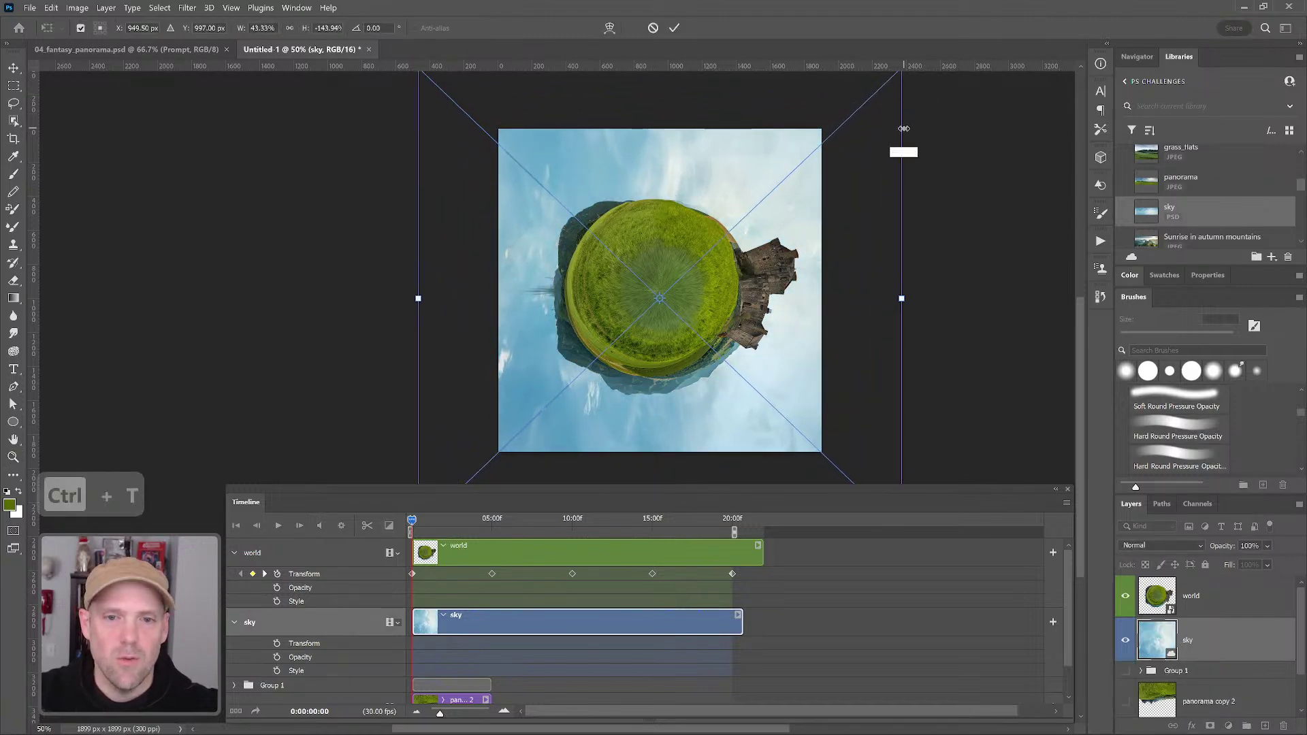
pyautogui.press('Return')
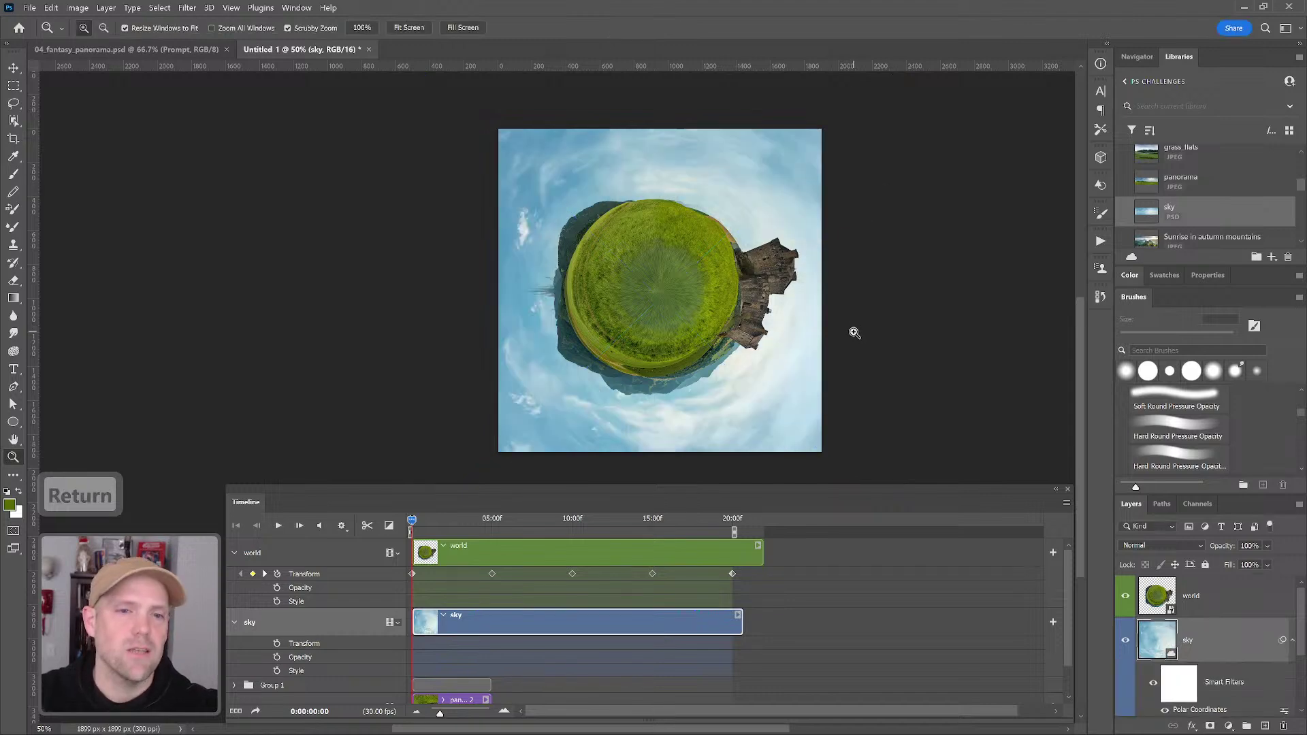
# Try keyframing the sky's Transform at the start and rotating the sky layer 180° at 0:00:10:00
pyautogui.click(759, 634)
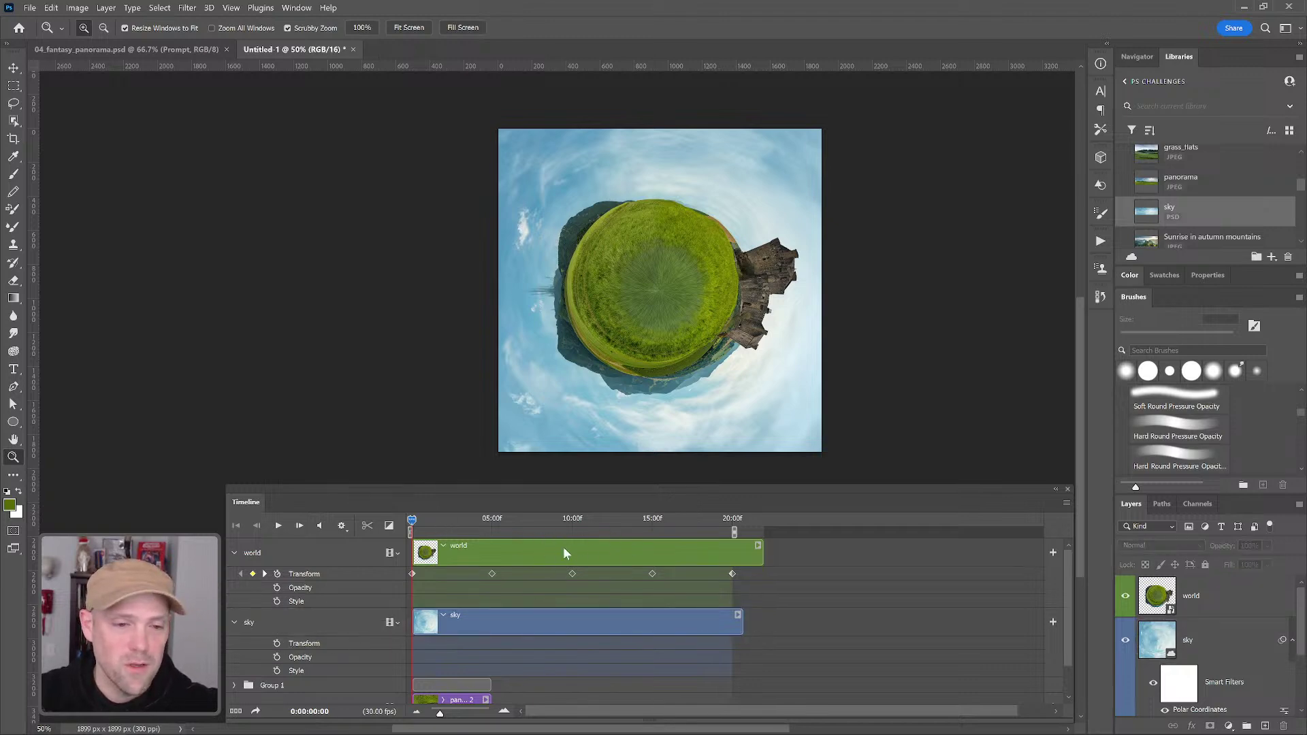
pyautogui.click(277, 643)
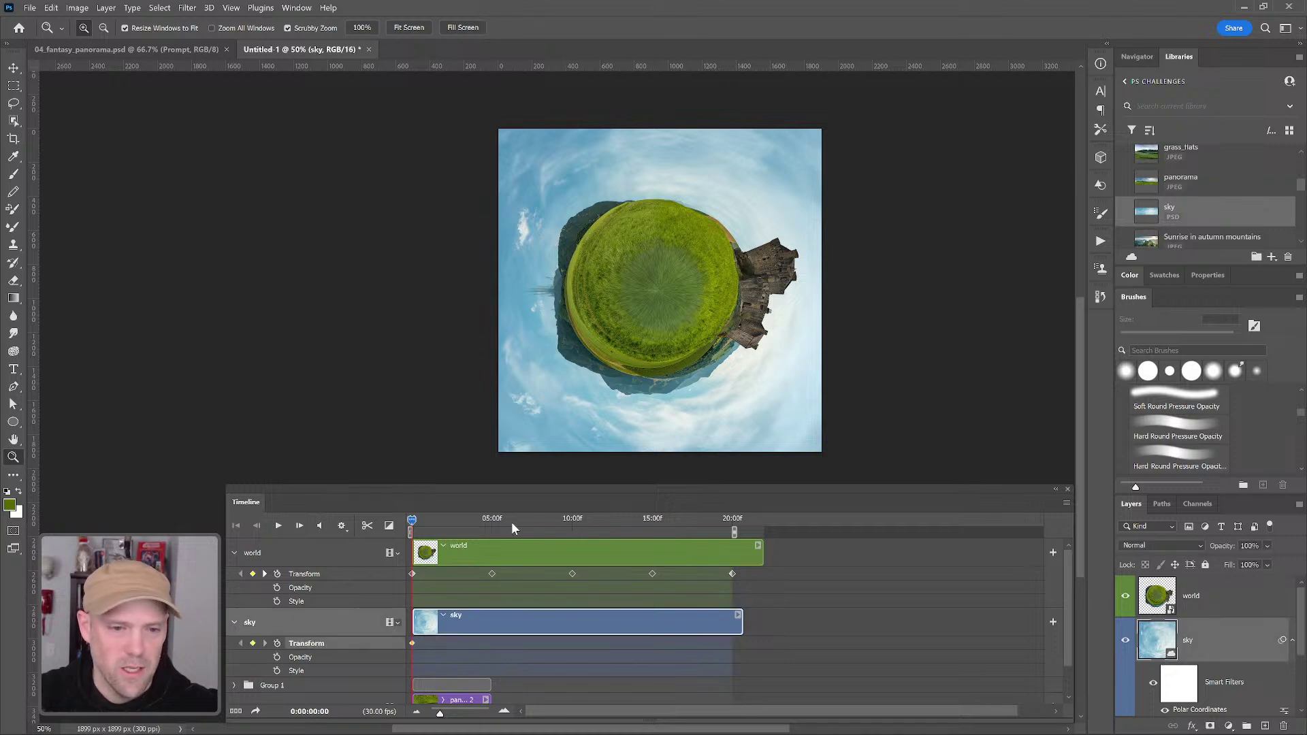
pyautogui.moveTo(551, 521); pyautogui.dragTo(573, 528)
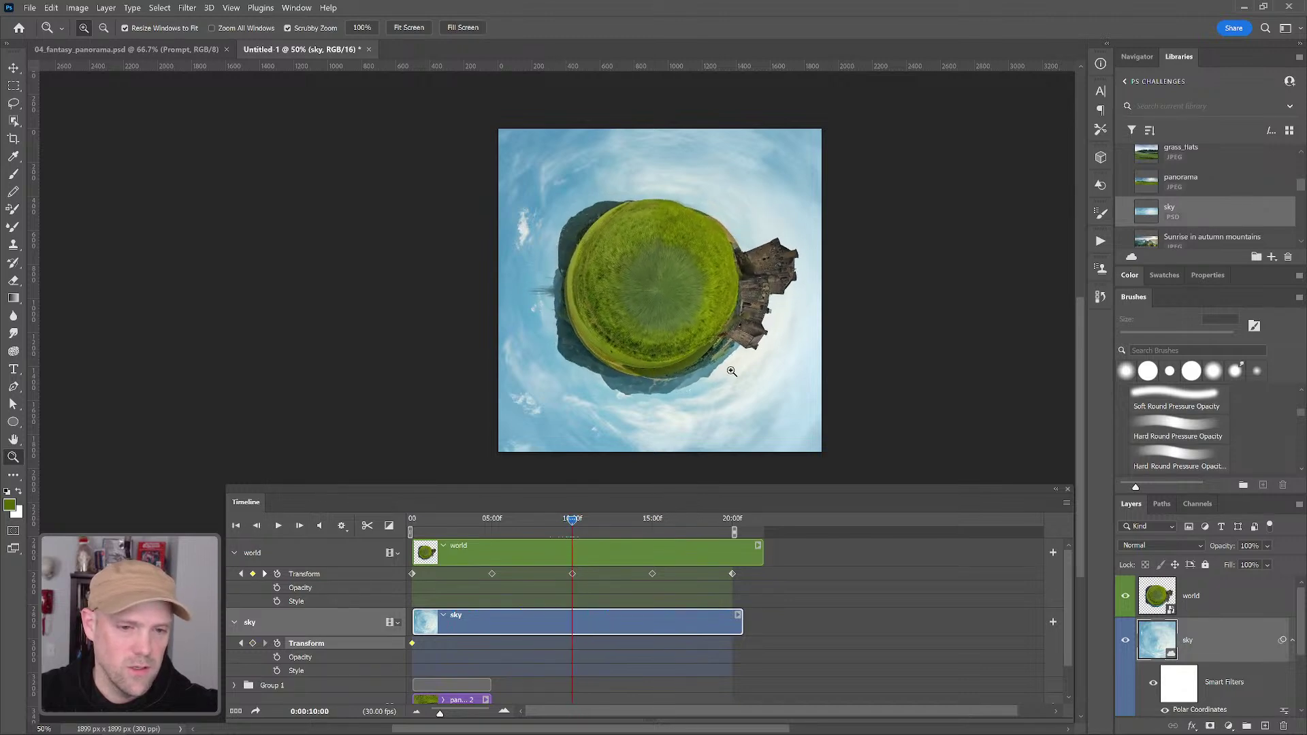
pyautogui.hotkey('ctrl', 't')
pyautogui.moveTo(965, 211); pyautogui.dragTo(489, 339)
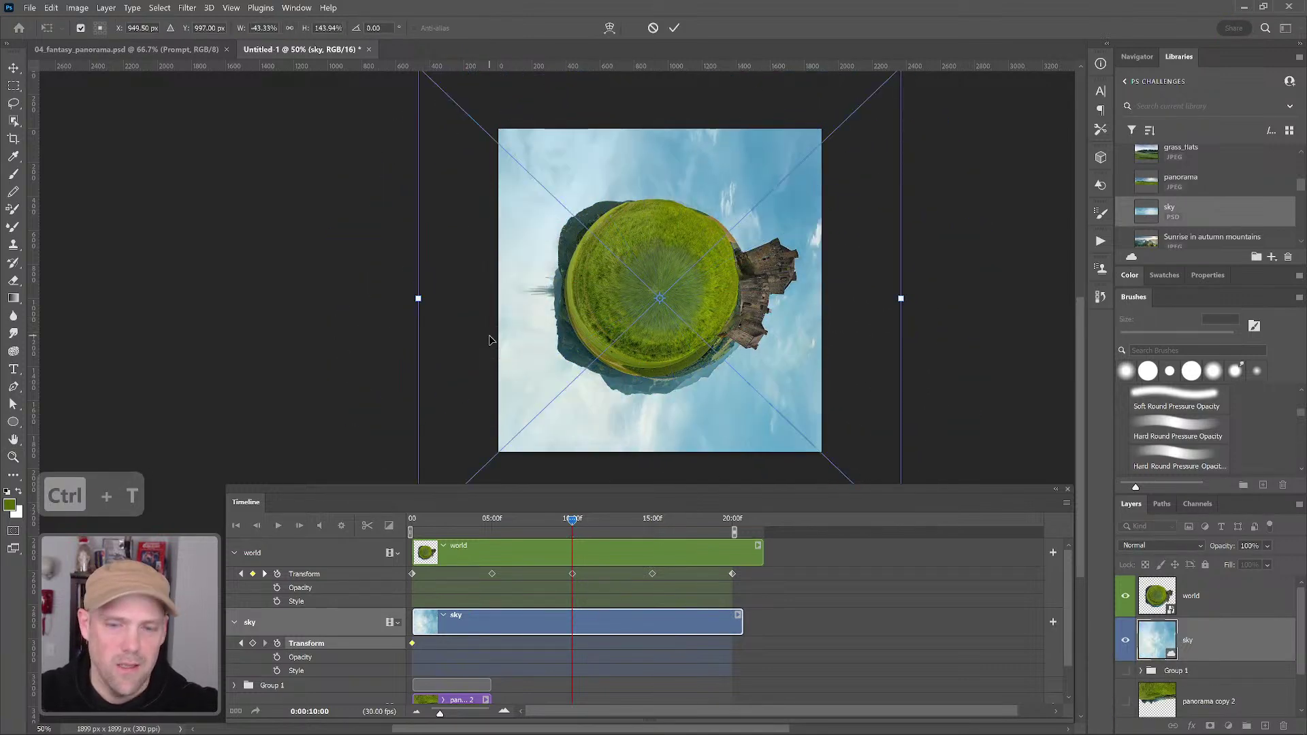
pyautogui.press('Return')
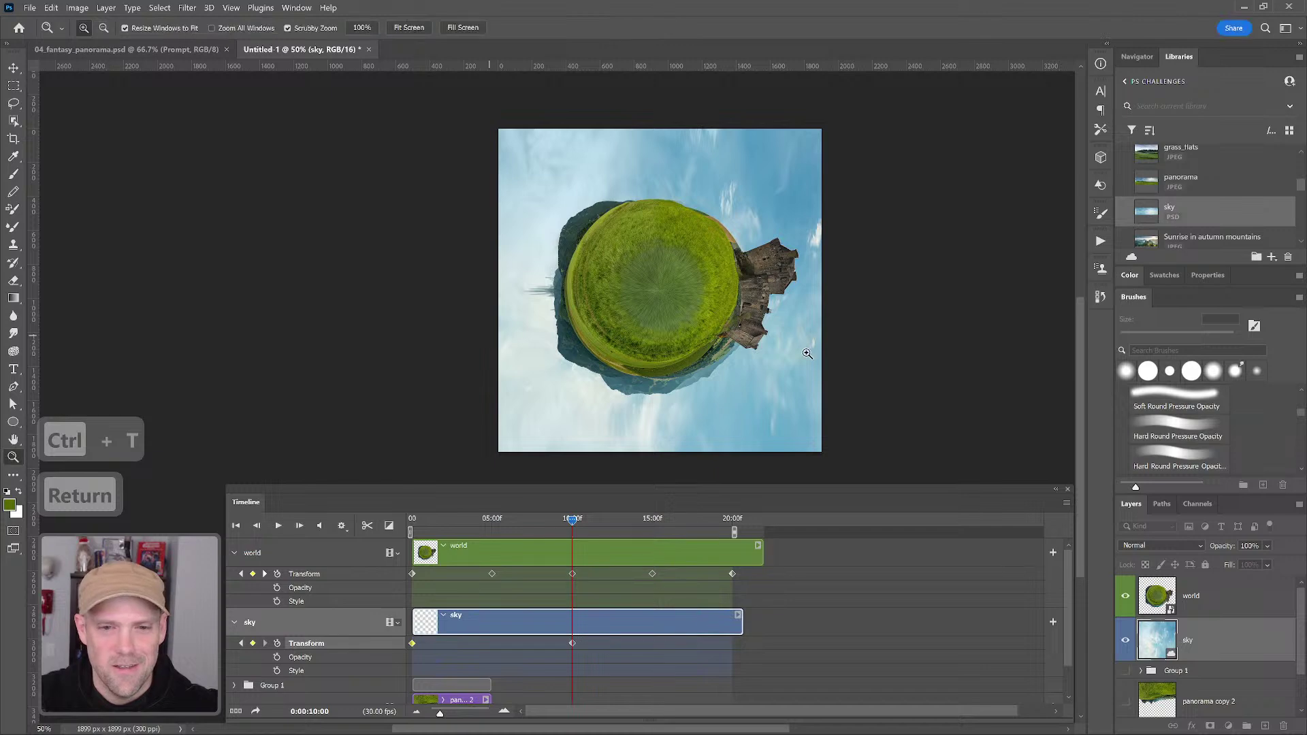
# Preview the sky's rotation near the start of the timeline and undo its Transform keyframes
pyautogui.click(421, 517)
pyautogui.moveTo(431, 515); pyautogui.dragTo(451, 517)
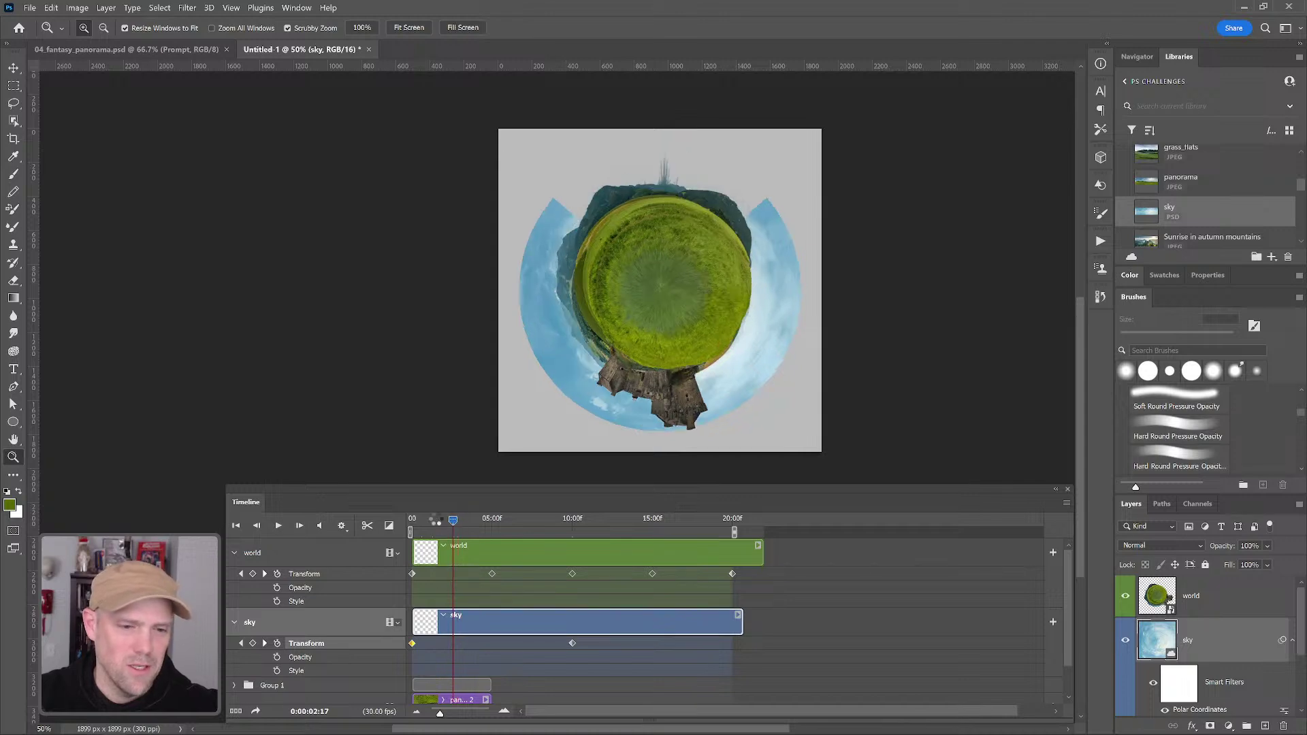
pyautogui.hotkey('ctrl', 'z')
pyautogui.hotkey('ctrl', 'z')
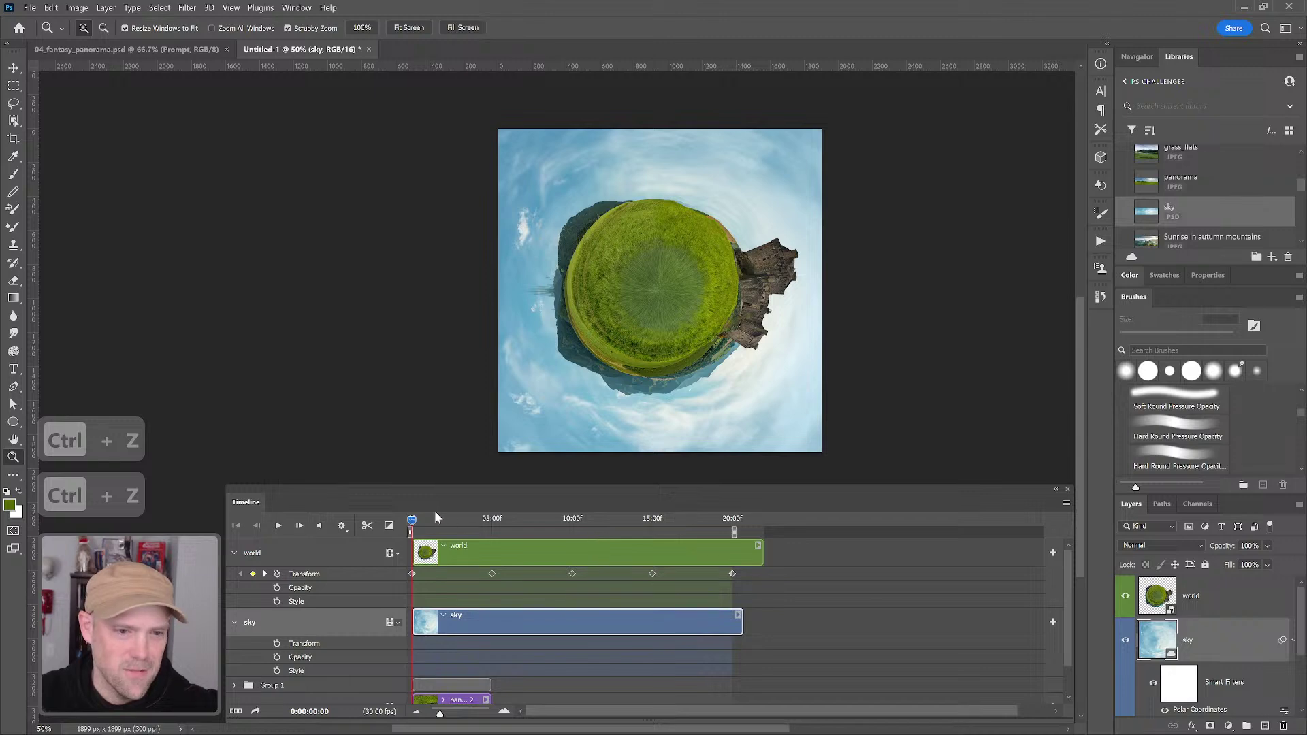
# Scrub the first few frames and delete the Polar Coordinates smart filter from the sky layer
pyautogui.moveTo(420, 524)
pyautogui.mouseDown()
pyautogui.moveTo(579, 518)
pyautogui.moveTo(411, 524)
pyautogui.mouseUp()
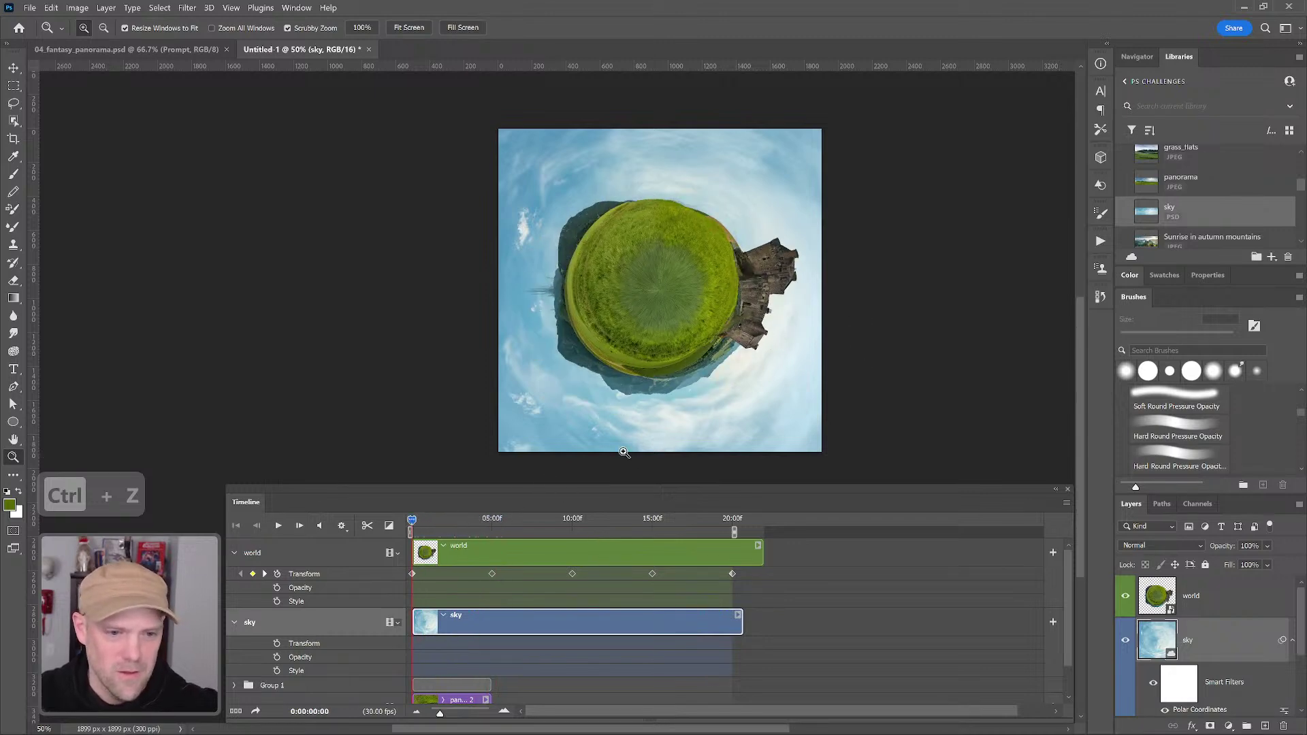
pyautogui.moveTo(407, 523); pyautogui.dragTo(414, 522)
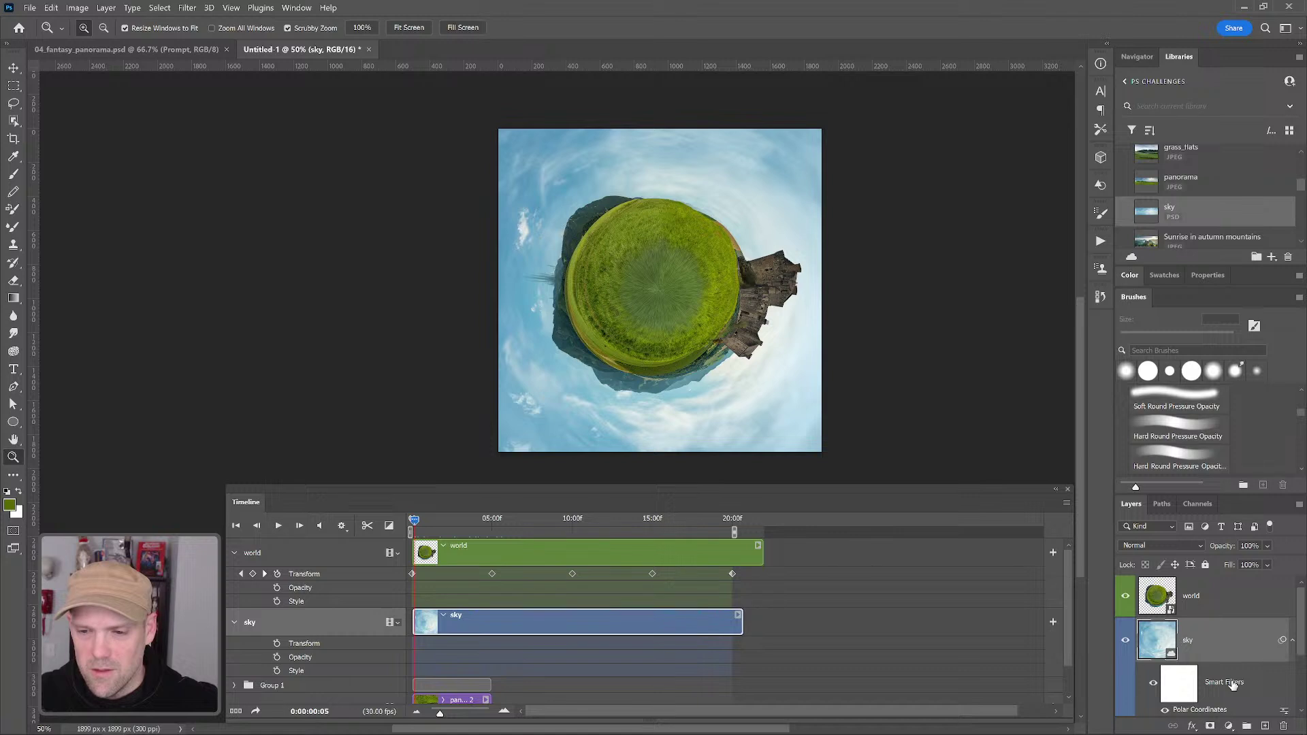
pyautogui.rightClick(1232, 683)
pyautogui.press('Escape')
pyautogui.moveTo(1280, 726); pyautogui.dragTo(1282, 727)
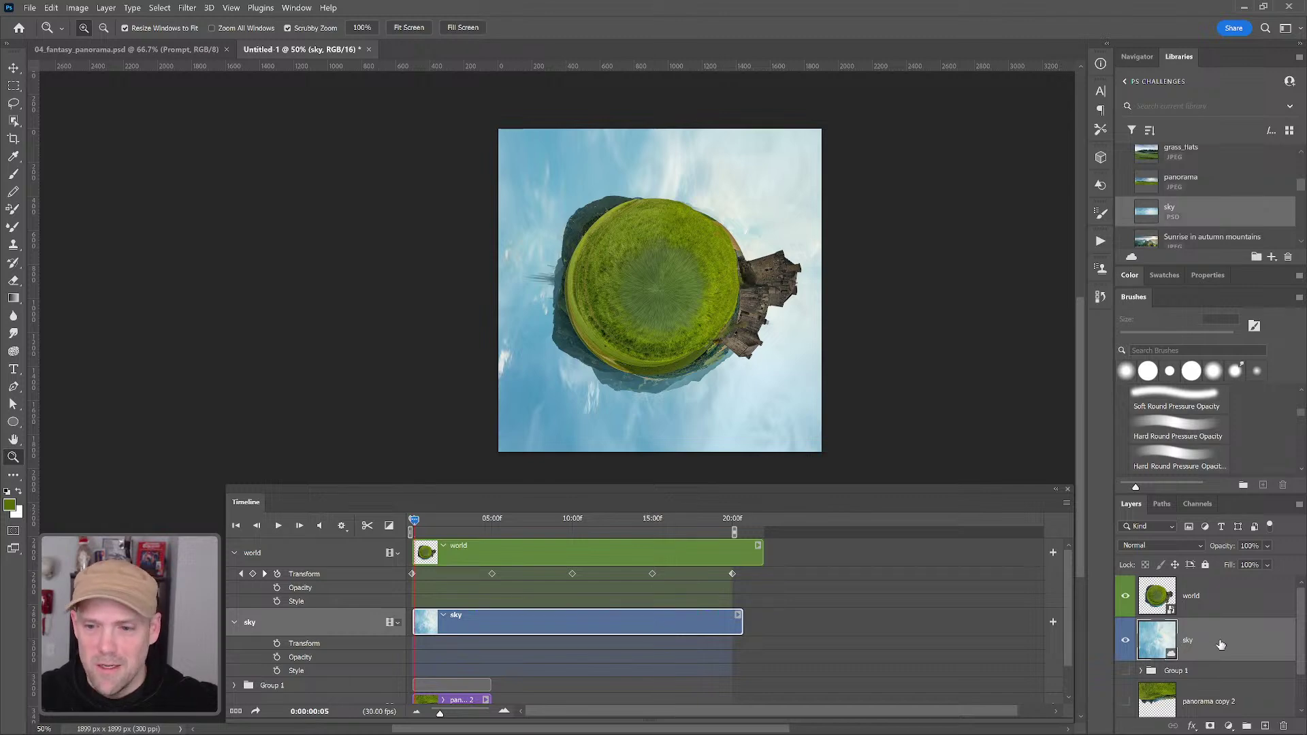
pyautogui.rightClick(1212, 643)
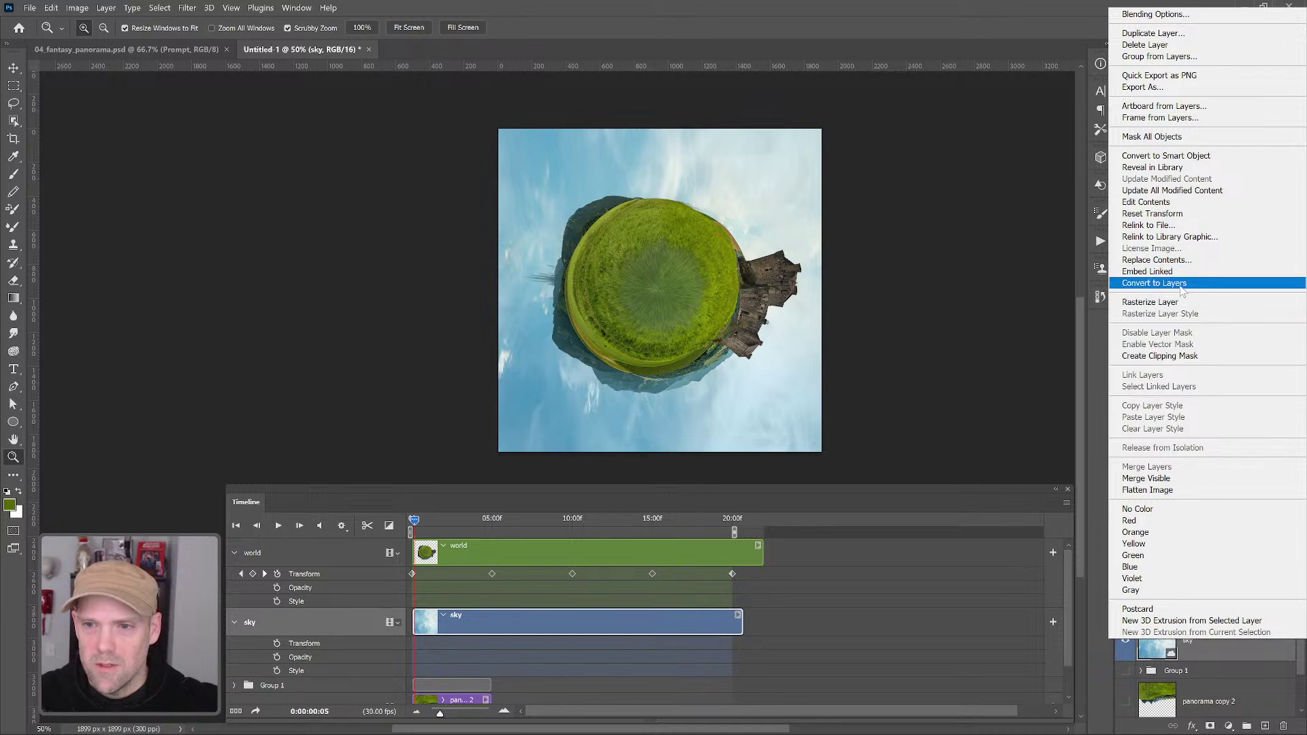
pyautogui.click(1246, 669)
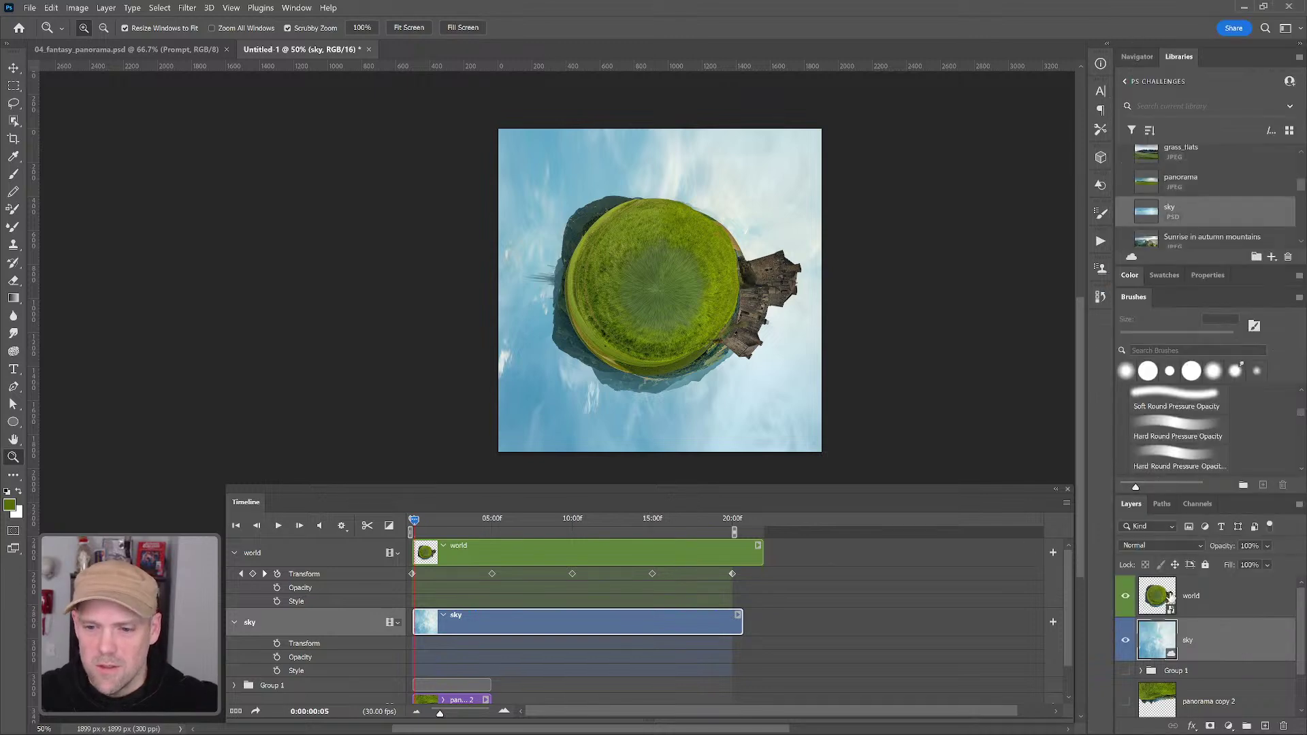
# Rasterize the sky layer and apply the Polar Coordinates filter to it with Rectangular to Polar
pyautogui.rightClick(1223, 641)
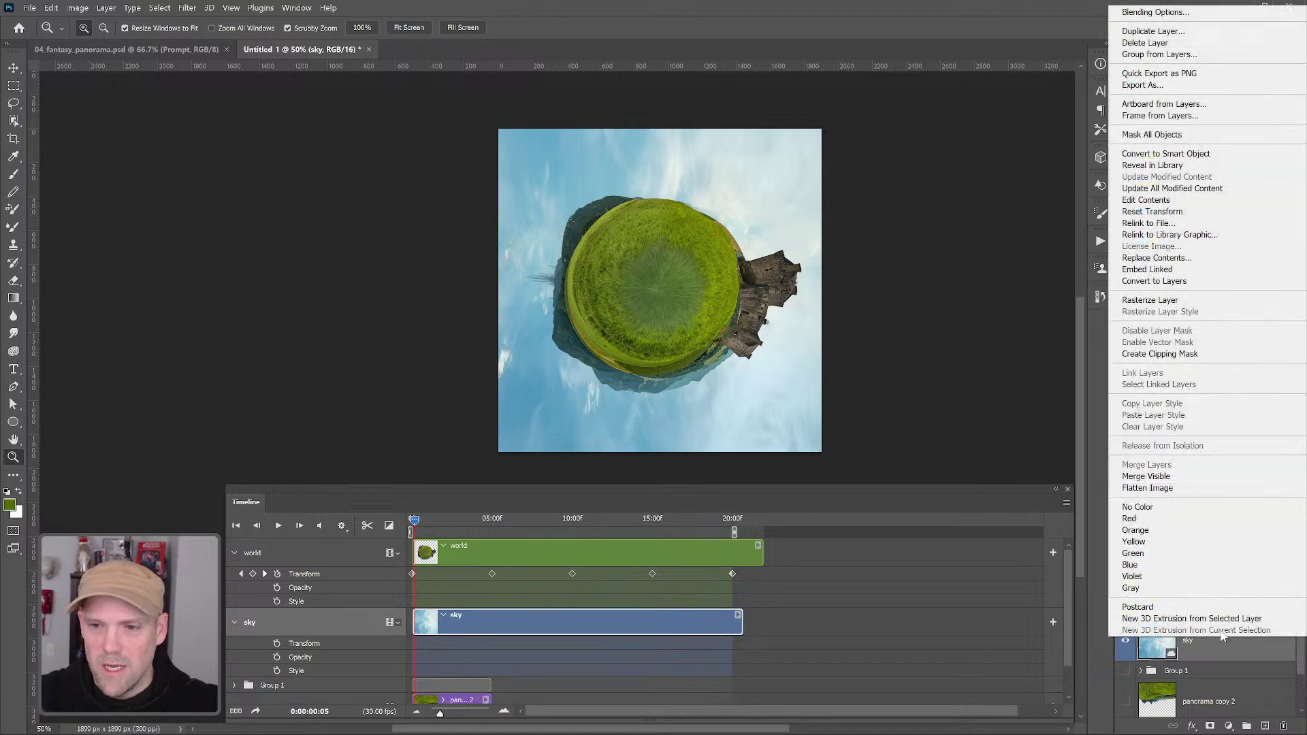
pyautogui.click(1181, 305)
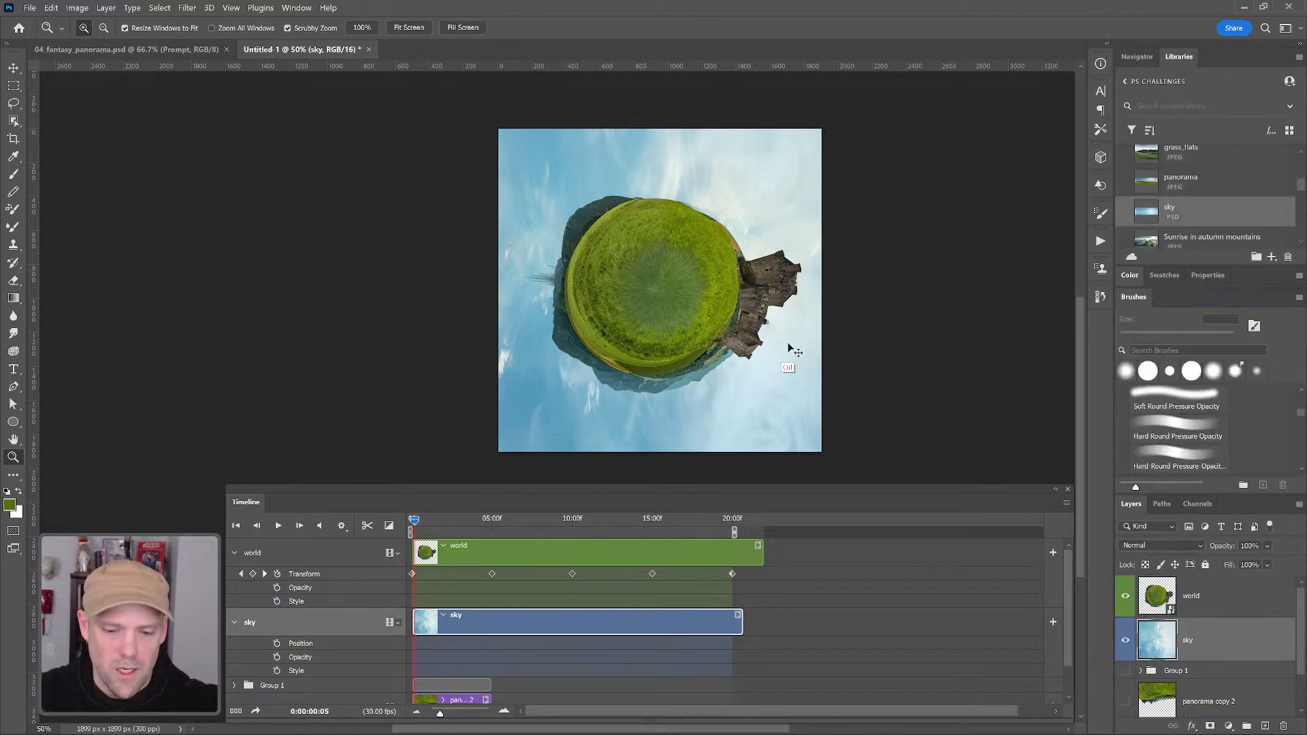
pyautogui.hotkey('ctrl', 'Tab')
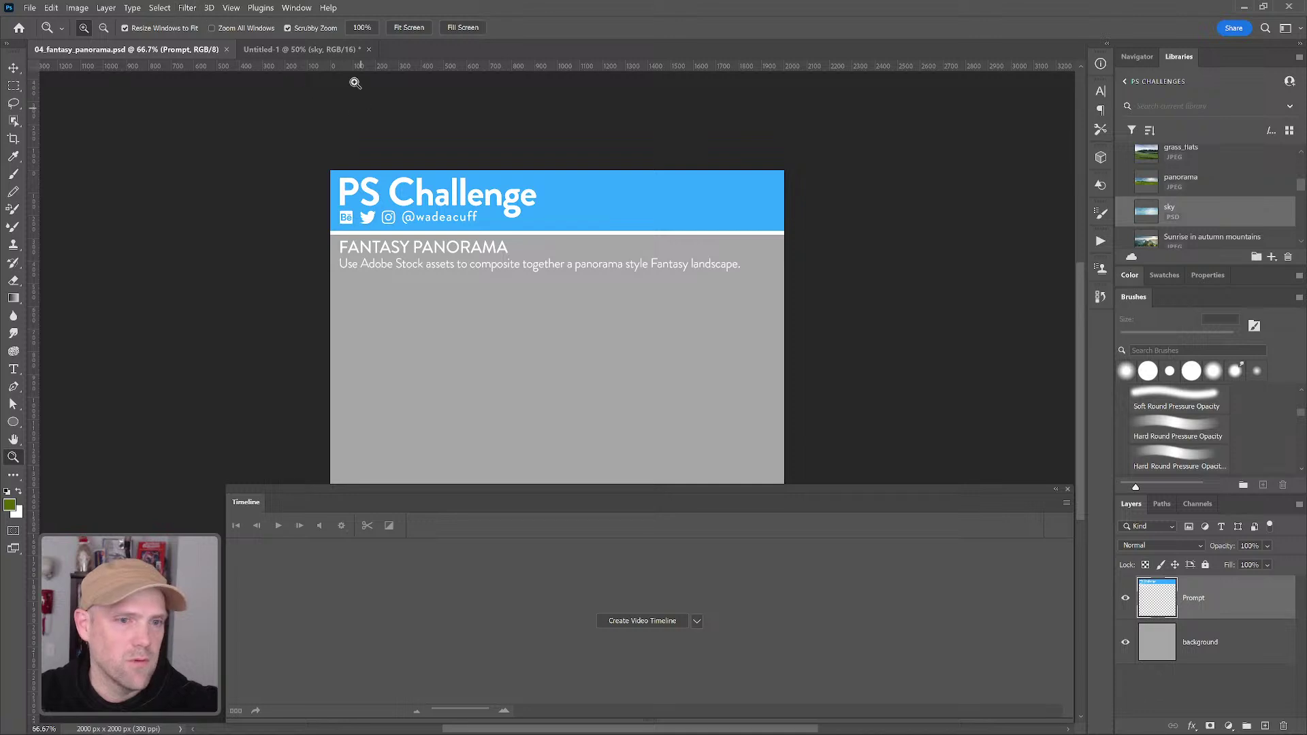
pyautogui.click(278, 49)
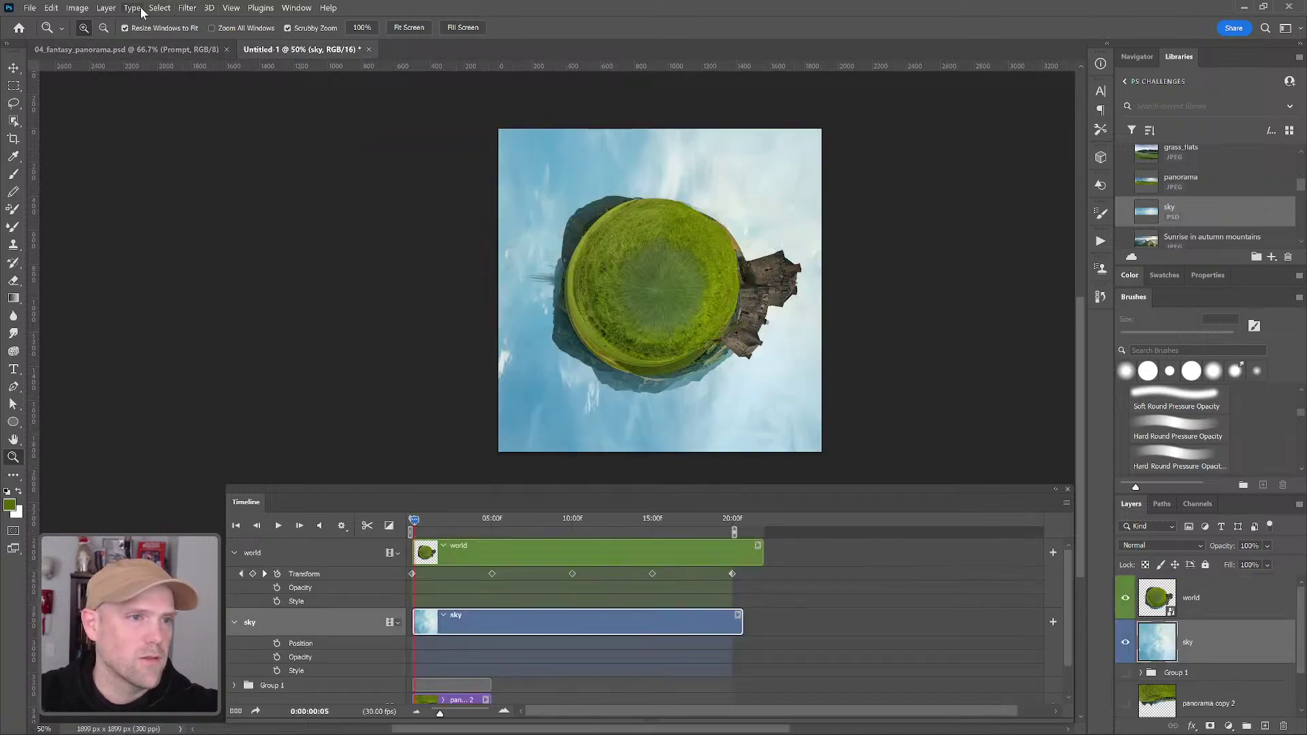
pyautogui.click(187, 8)
pyautogui.moveTo(204, 191)
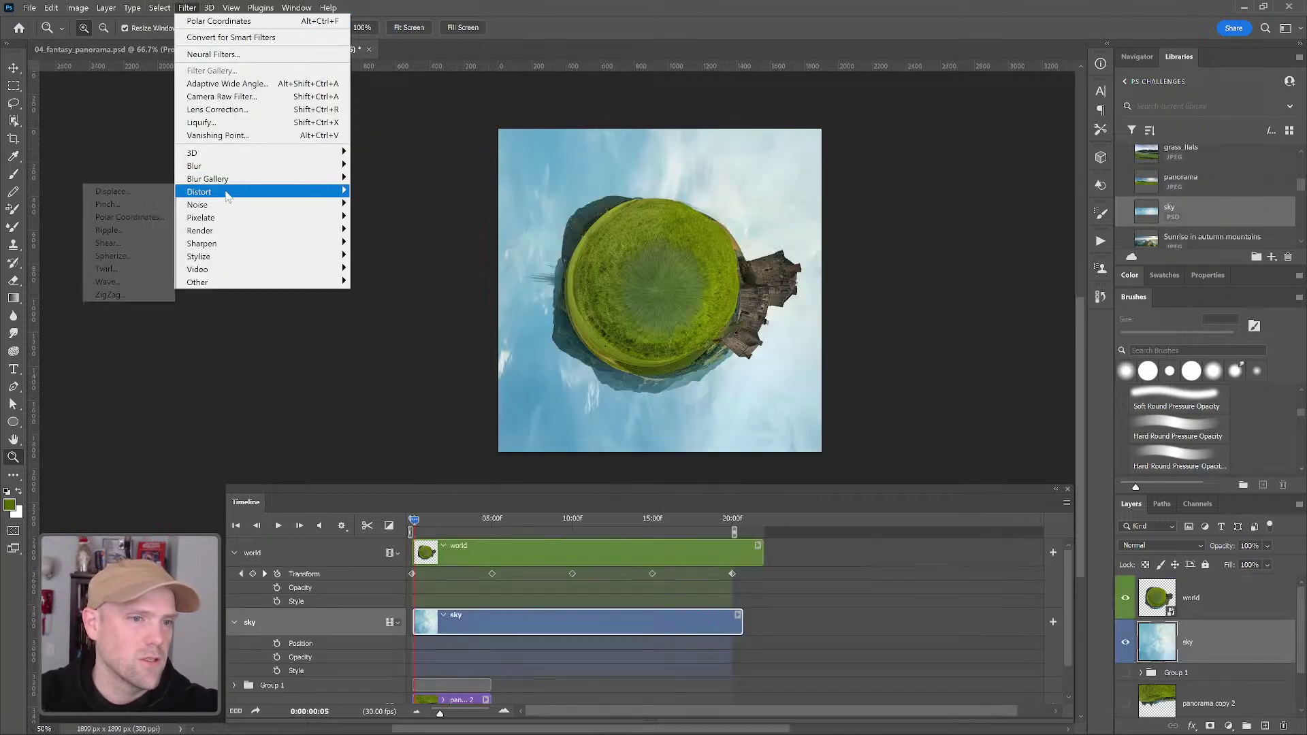
pyautogui.click(136, 217)
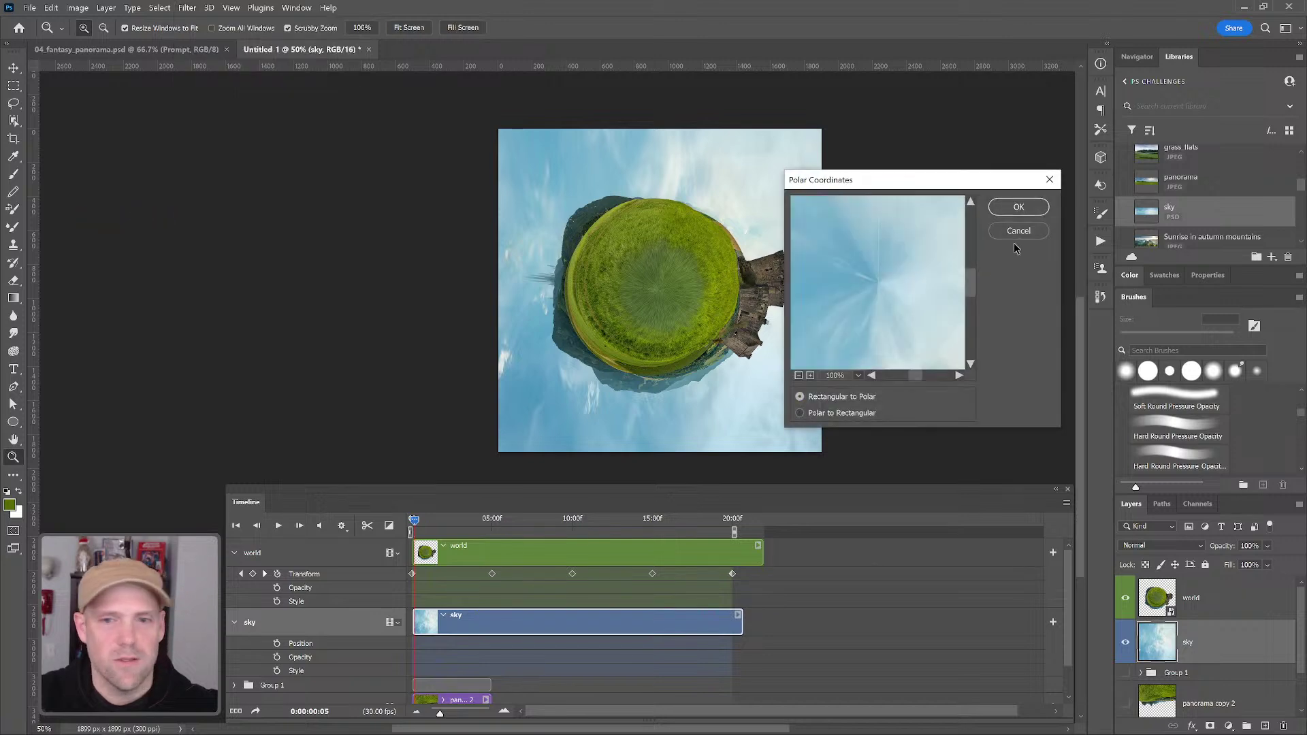
pyautogui.click(1022, 209)
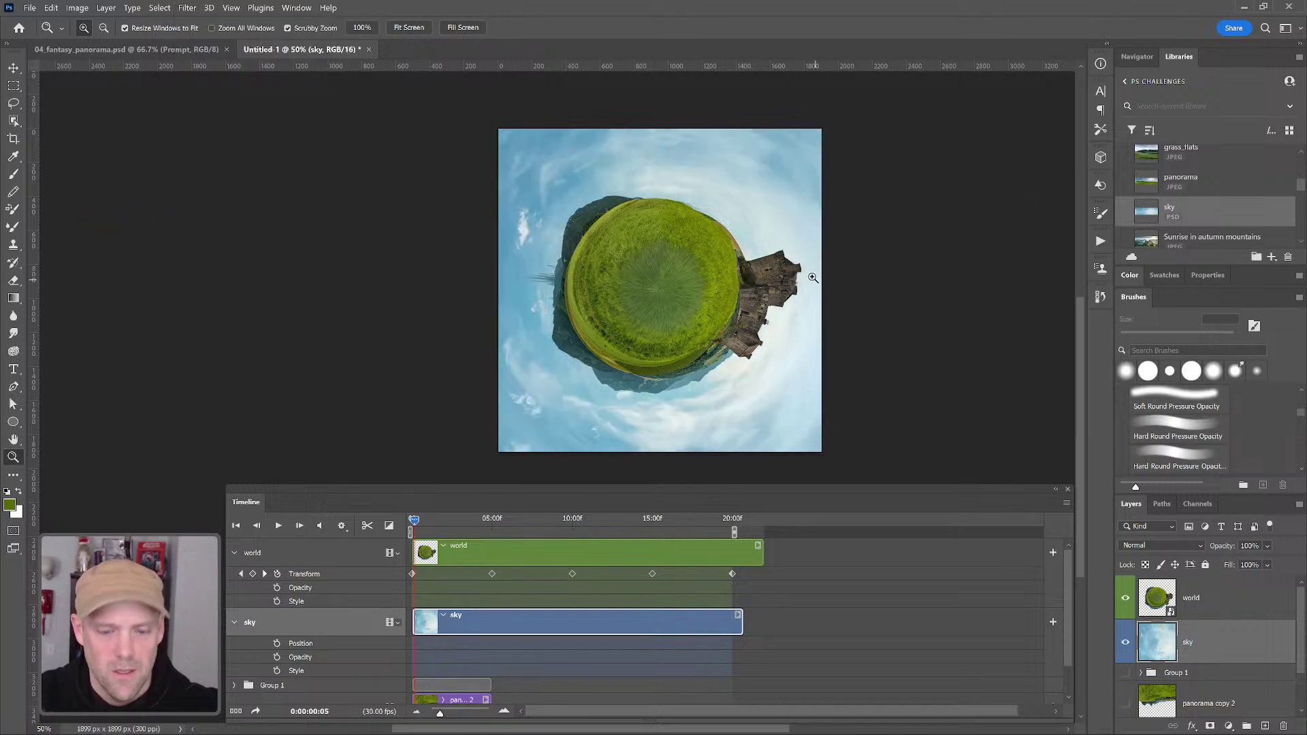
# Convert the polar-distorted sky layer to a smart object
pyautogui.hotkey('ctrl', 't')
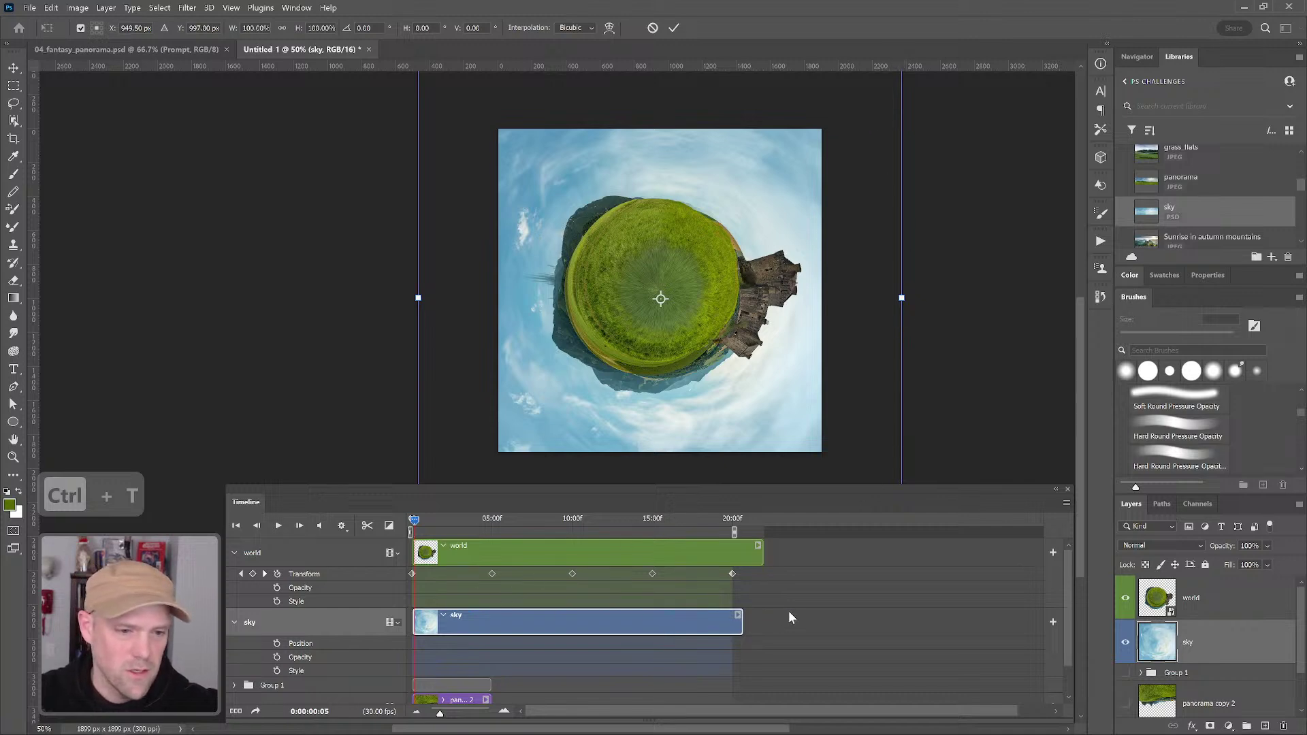
pyautogui.press('Escape')
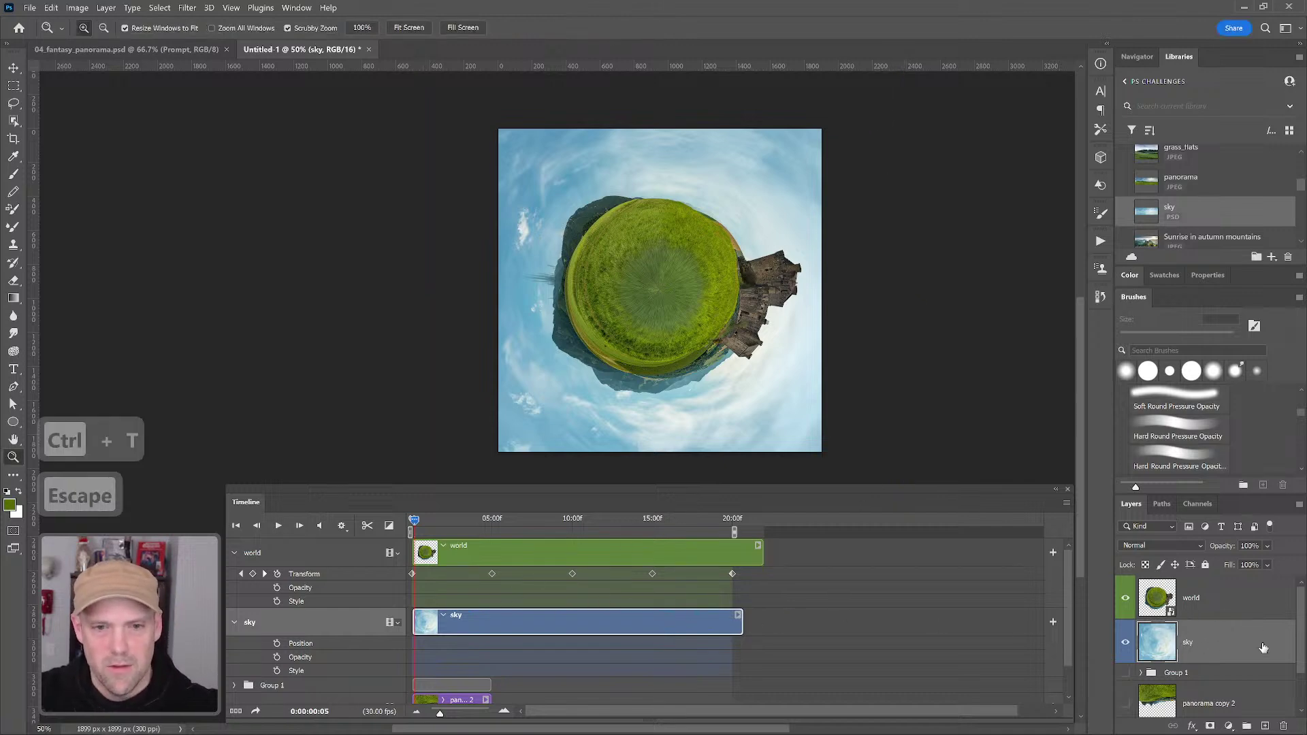
pyautogui.rightClick(1218, 647)
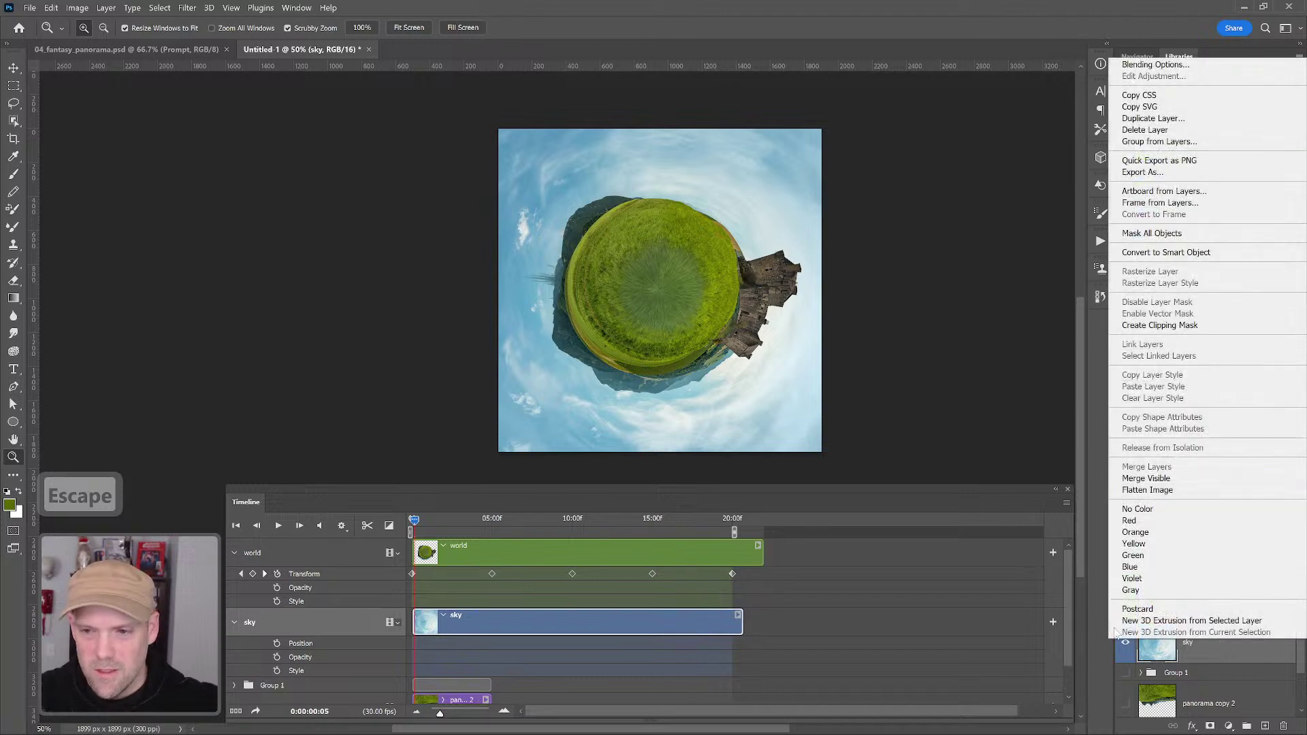
pyautogui.click(1178, 253)
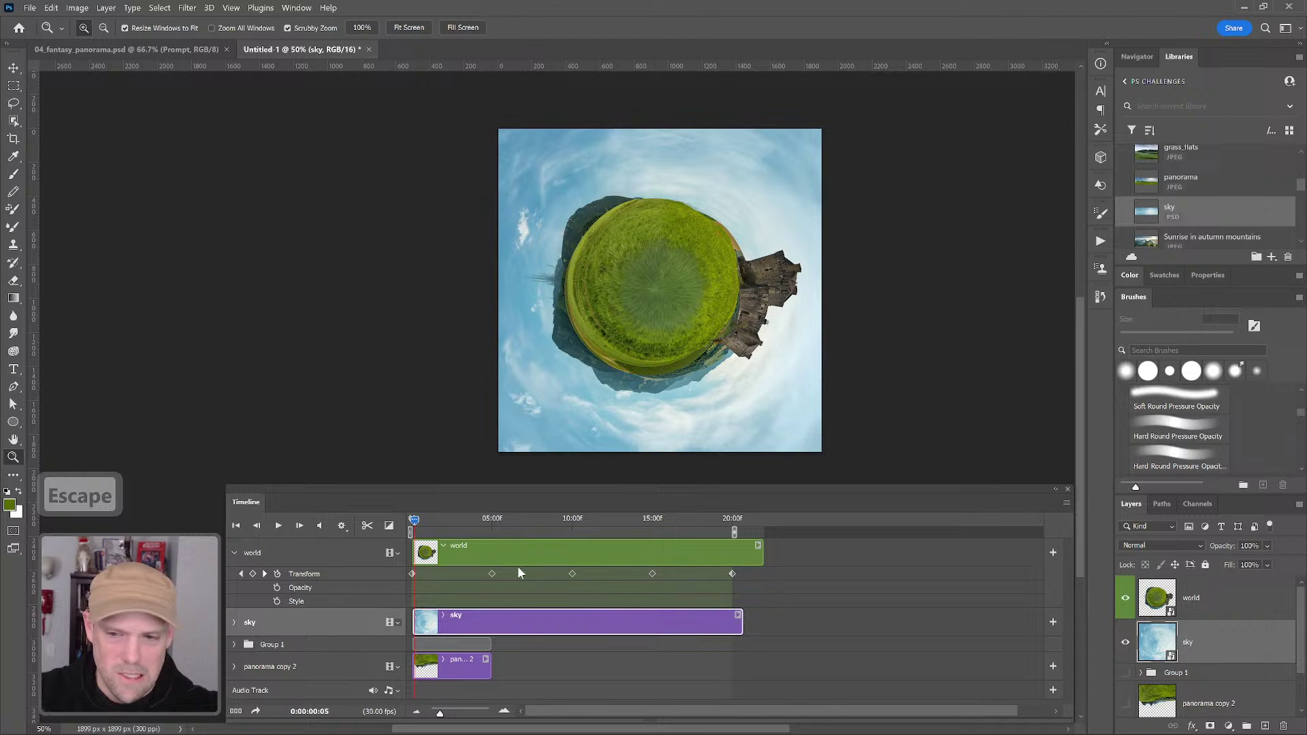
# Keyframe the sky's Transform at the start of the timeline and rotate the sky layer 180° at 0:00:10:00
pyautogui.click(234, 622)
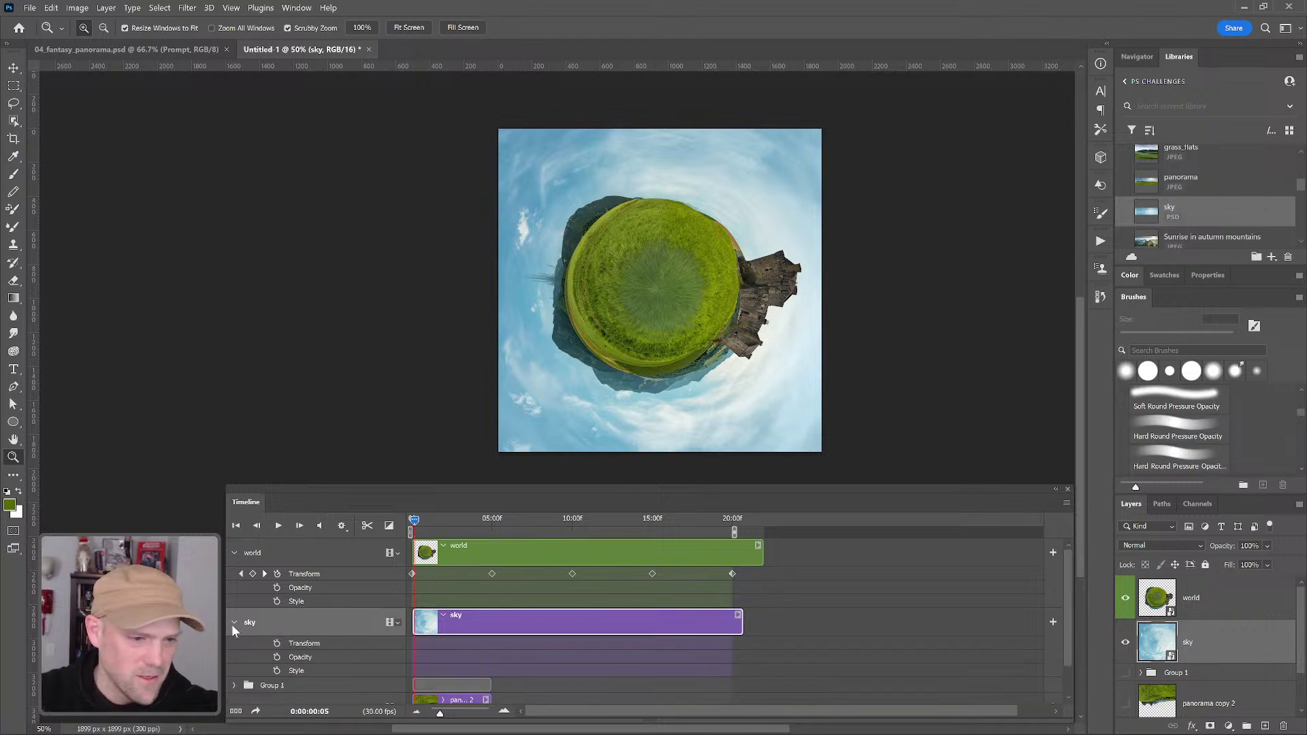
pyautogui.click(277, 644)
pyautogui.click(562, 521)
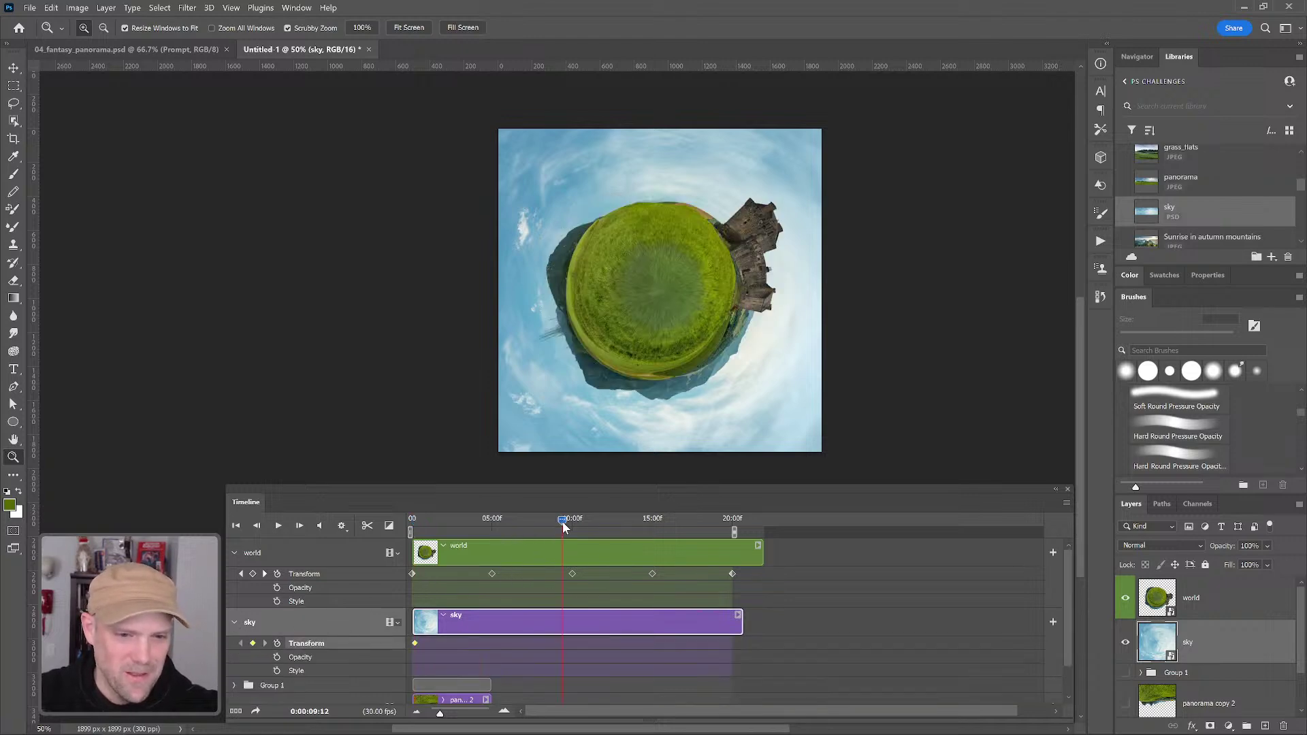
pyautogui.moveTo(561, 520); pyautogui.dragTo(573, 520)
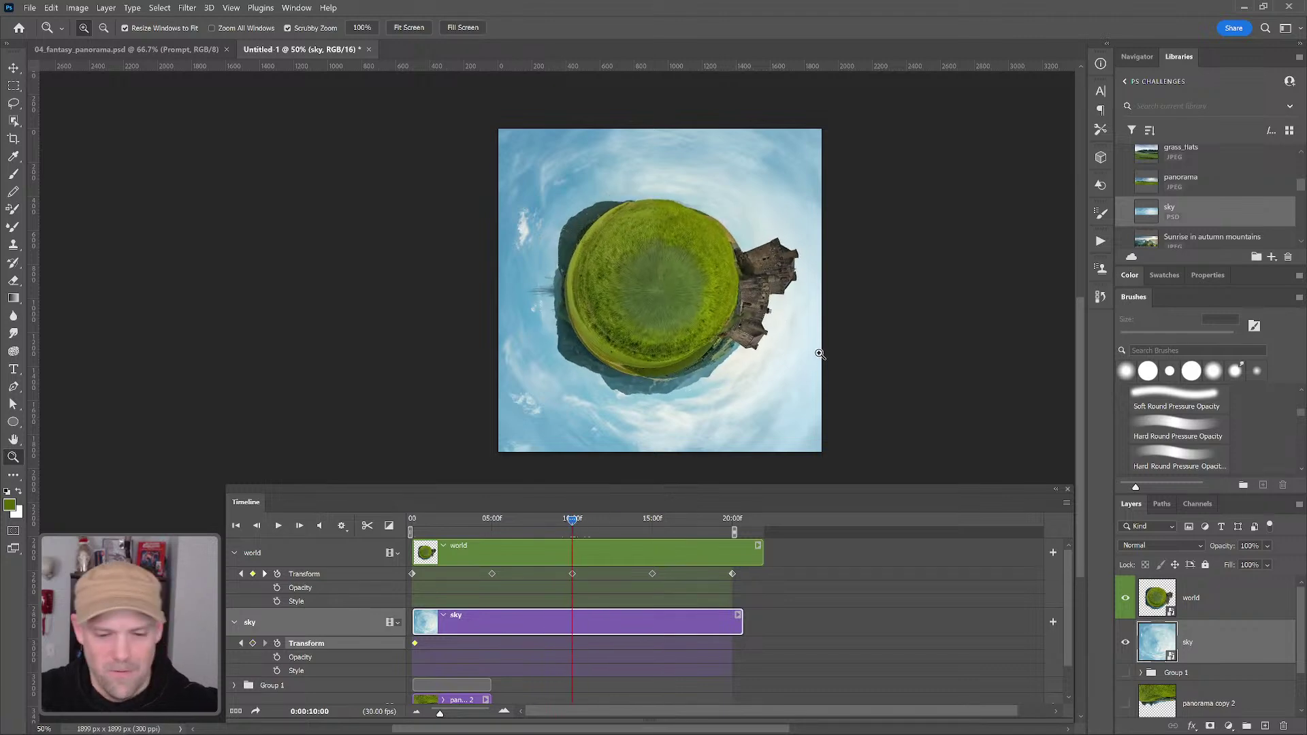
pyautogui.hotkey('ctrl', 't')
pyautogui.moveTo(963, 269); pyautogui.dragTo(495, 352)
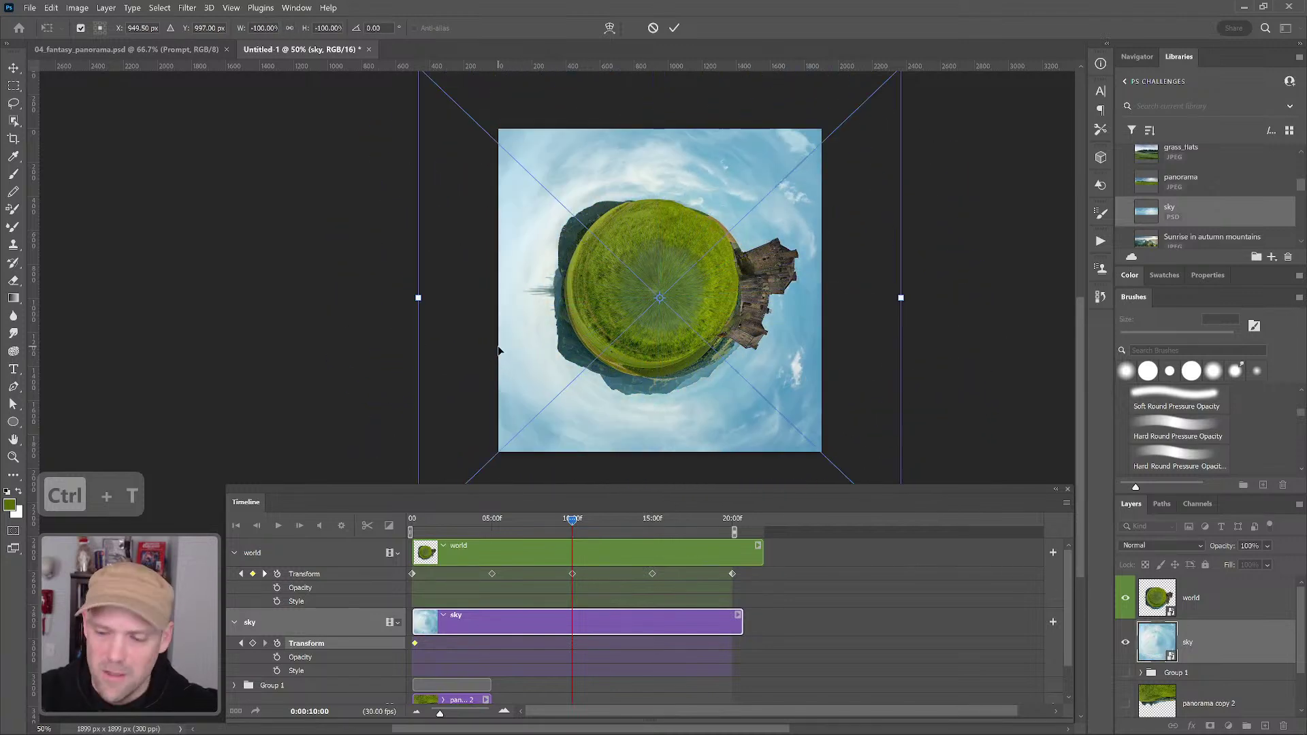
pyautogui.press('Return')
pyautogui.press('z')
# Rotate the sky layer another 180° at 0:00:20:00 to complete its full turn
pyautogui.moveTo(594, 521); pyautogui.dragTo(734, 522)
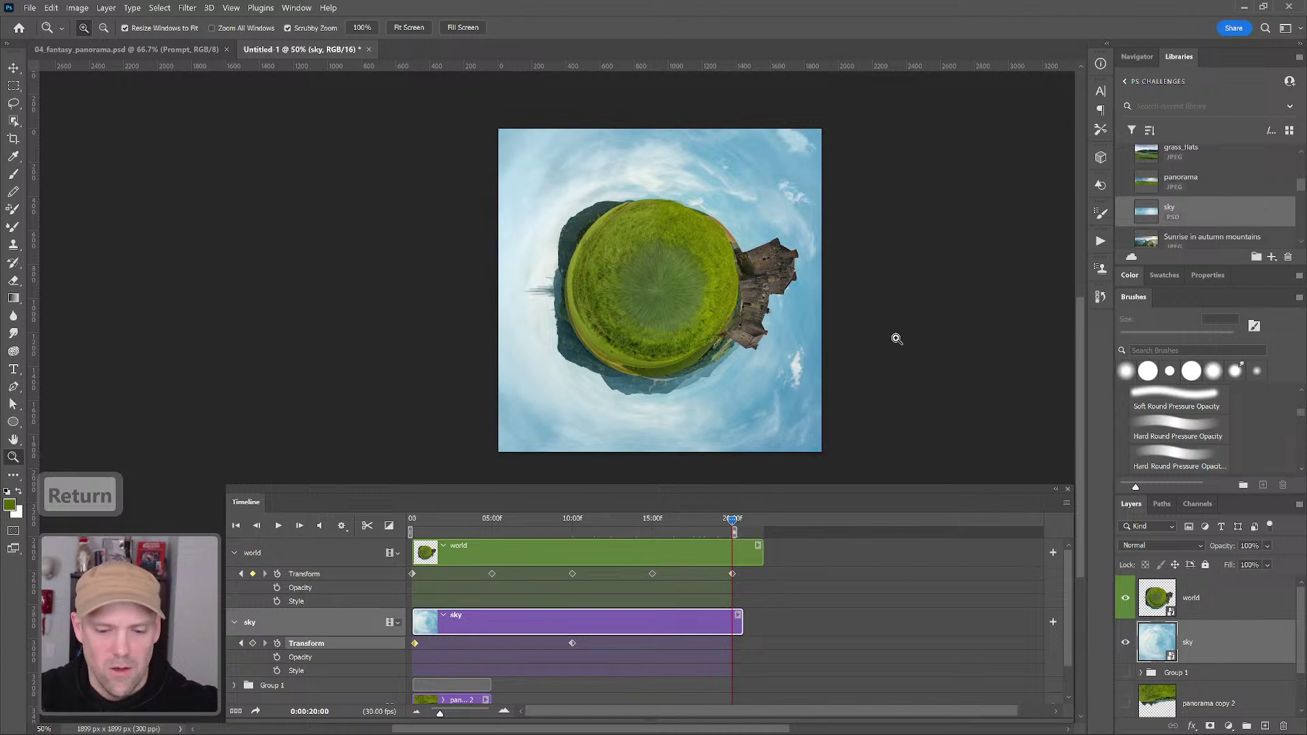
pyautogui.hotkey('ctrl', 't')
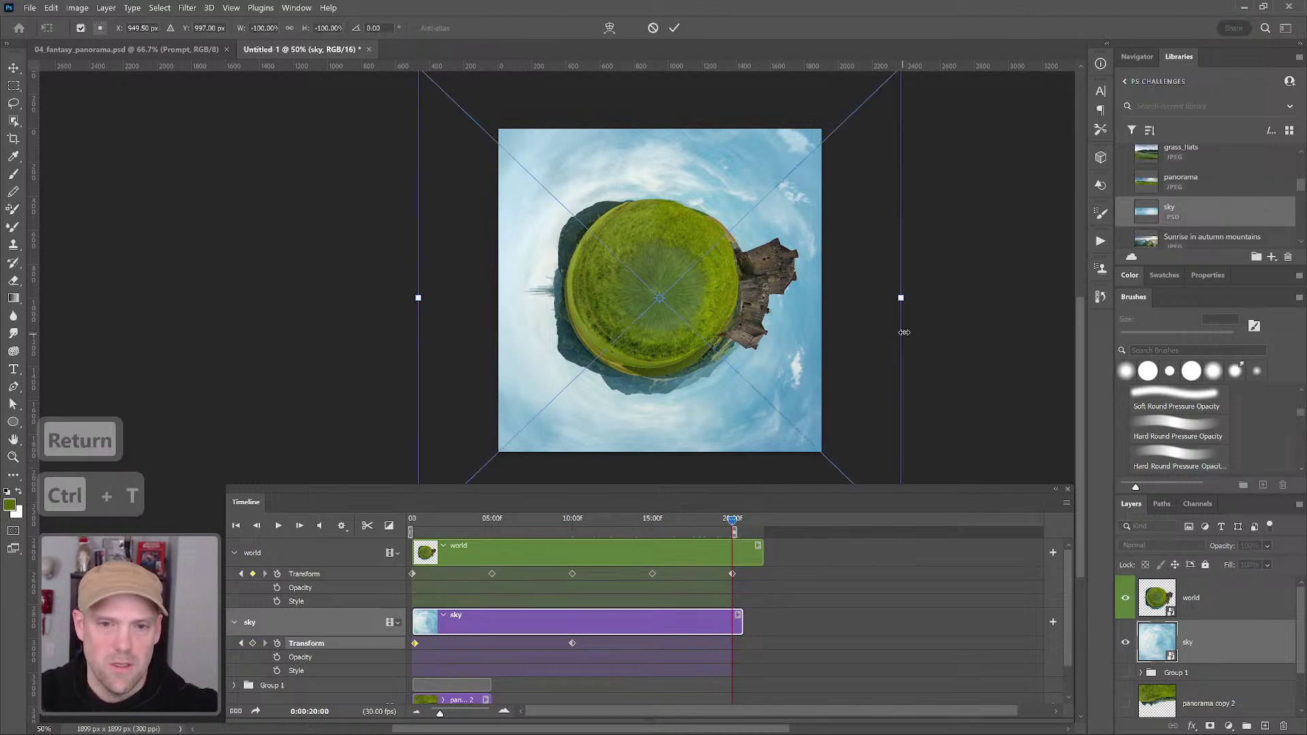
pyautogui.moveTo(409, 308); pyautogui.dragTo(524, 327)
pyautogui.press('Return')
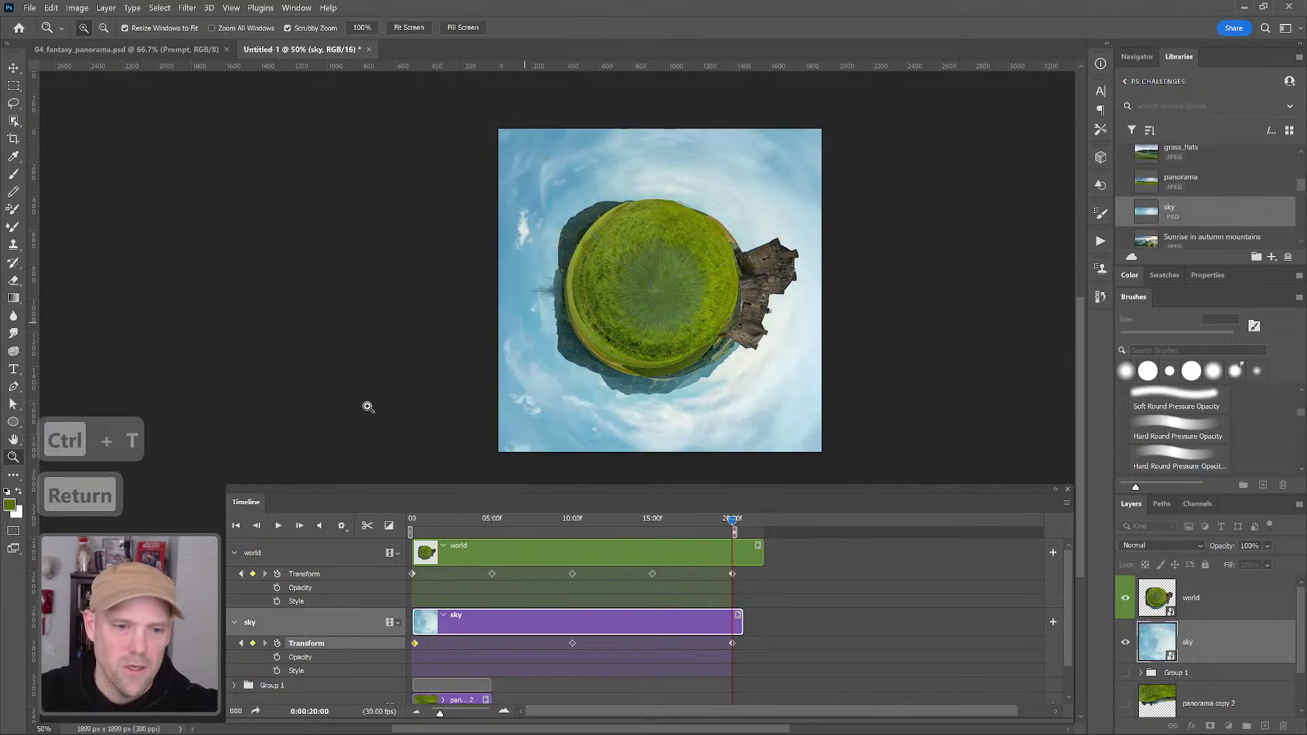
# Scrub and play the animation around the five-second mark to check the world and sky rotating, including at 100% zoom
pyautogui.moveTo(425, 521); pyautogui.dragTo(472, 519)
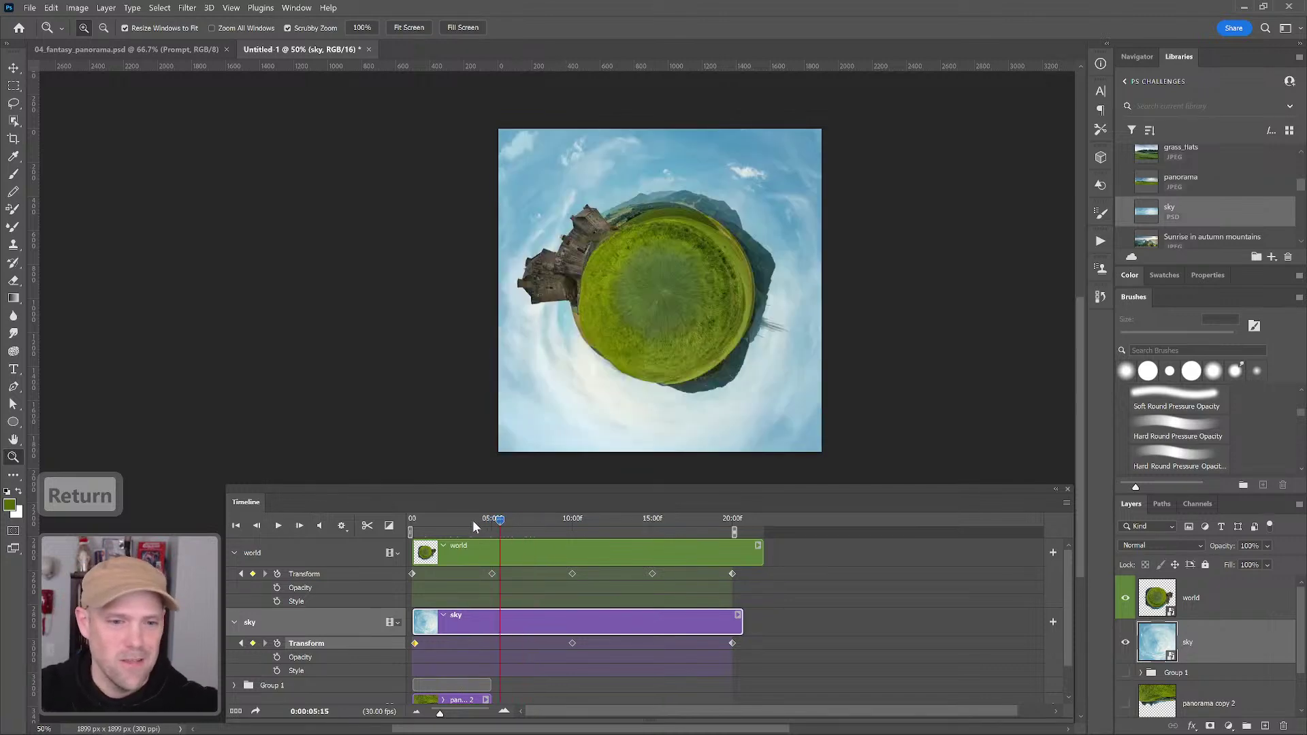
pyautogui.press('space')
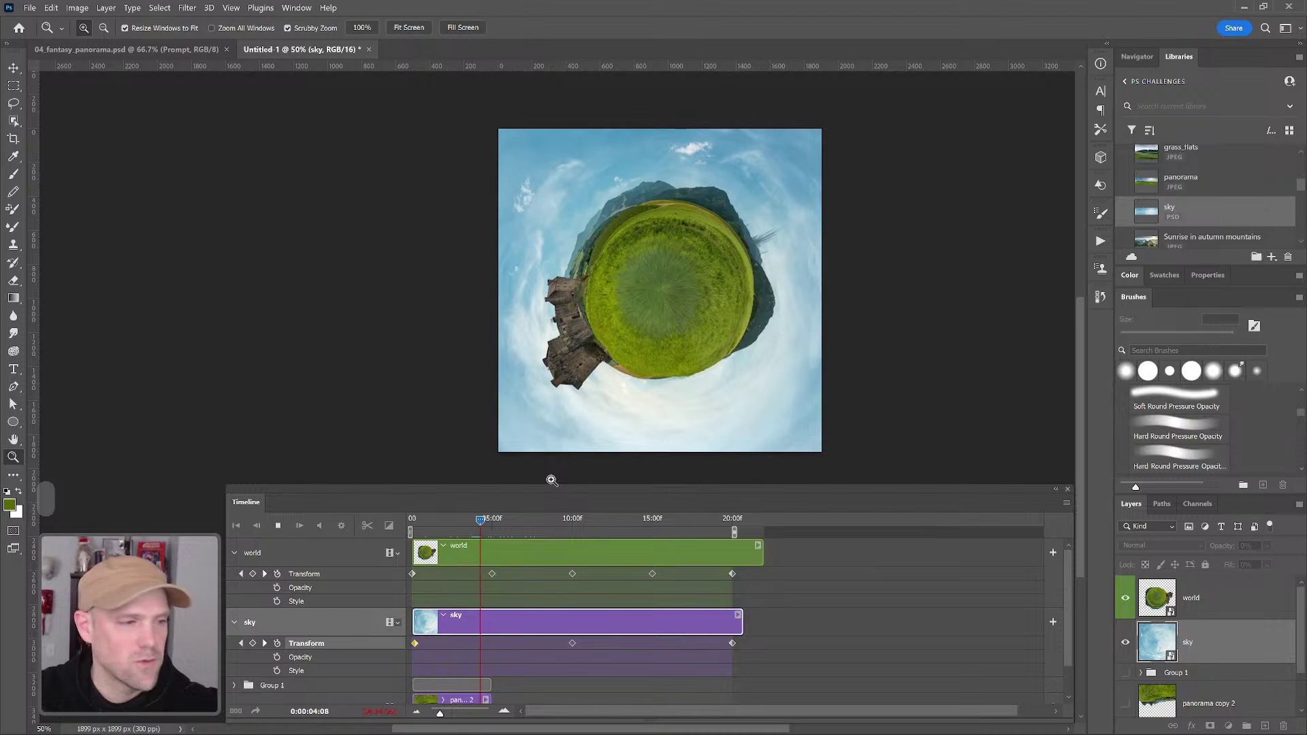
pyautogui.press('space')
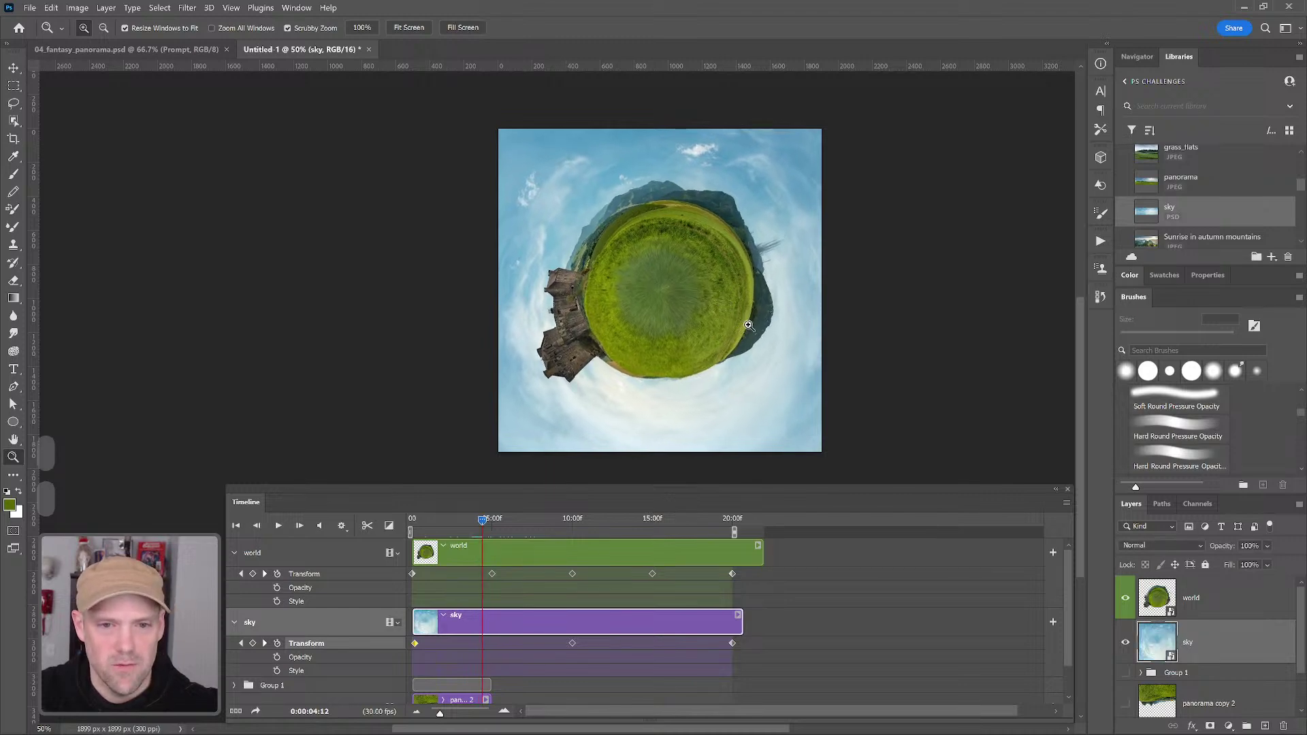
pyautogui.click(742, 325)
pyautogui.click(738, 324)
pyautogui.moveTo(700, 321); pyautogui.dragTo(818, 343)
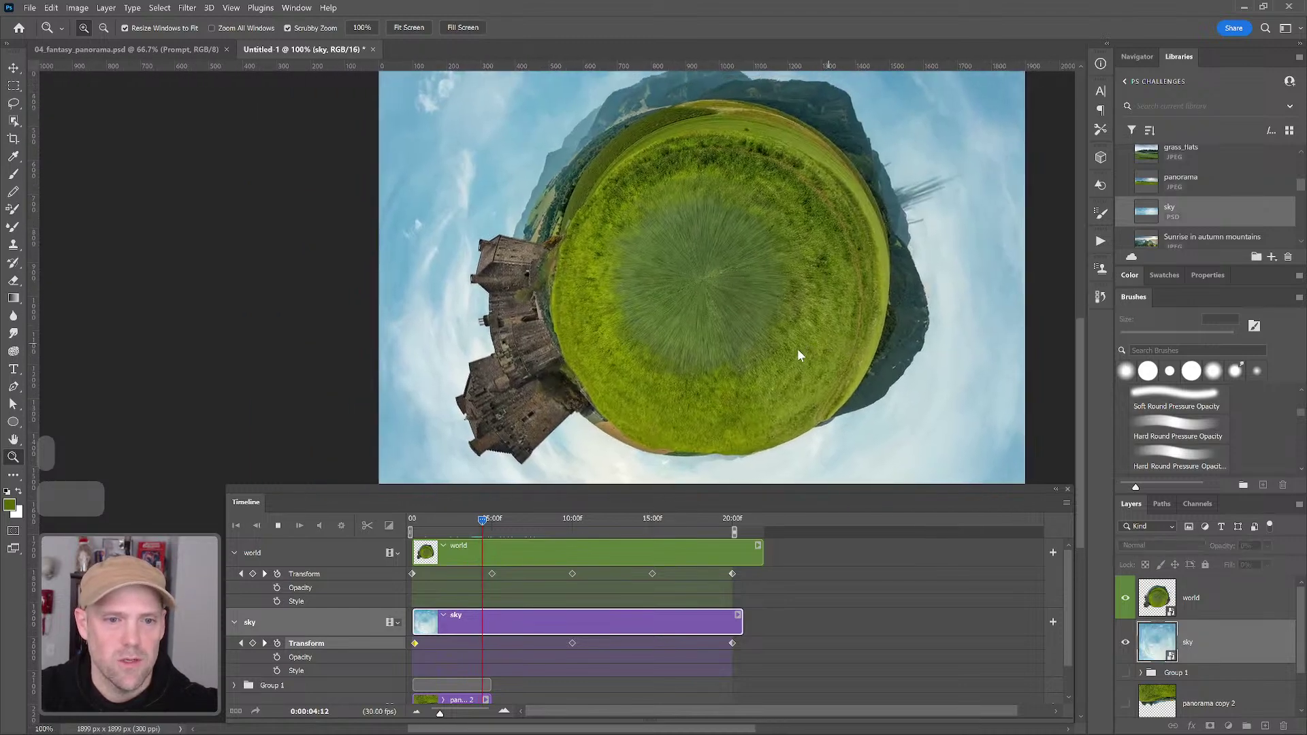
pyautogui.press('space')
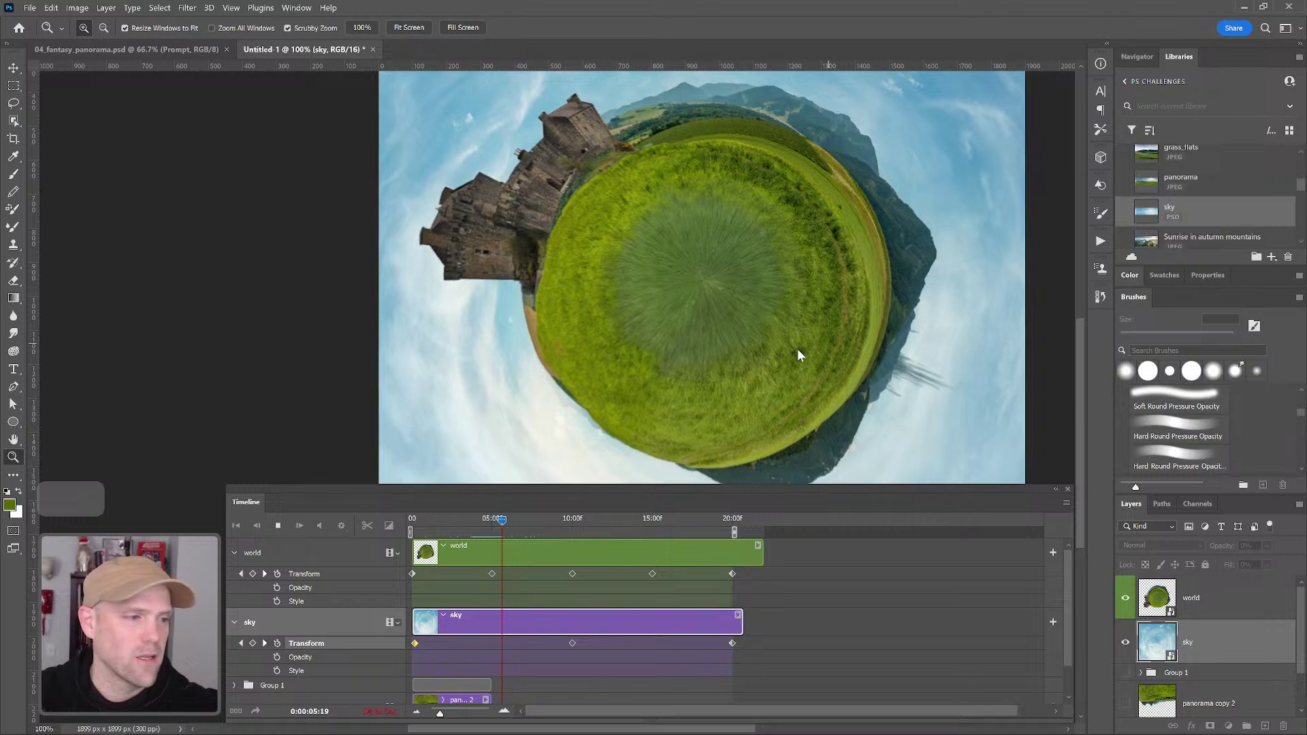
pyautogui.press('space')
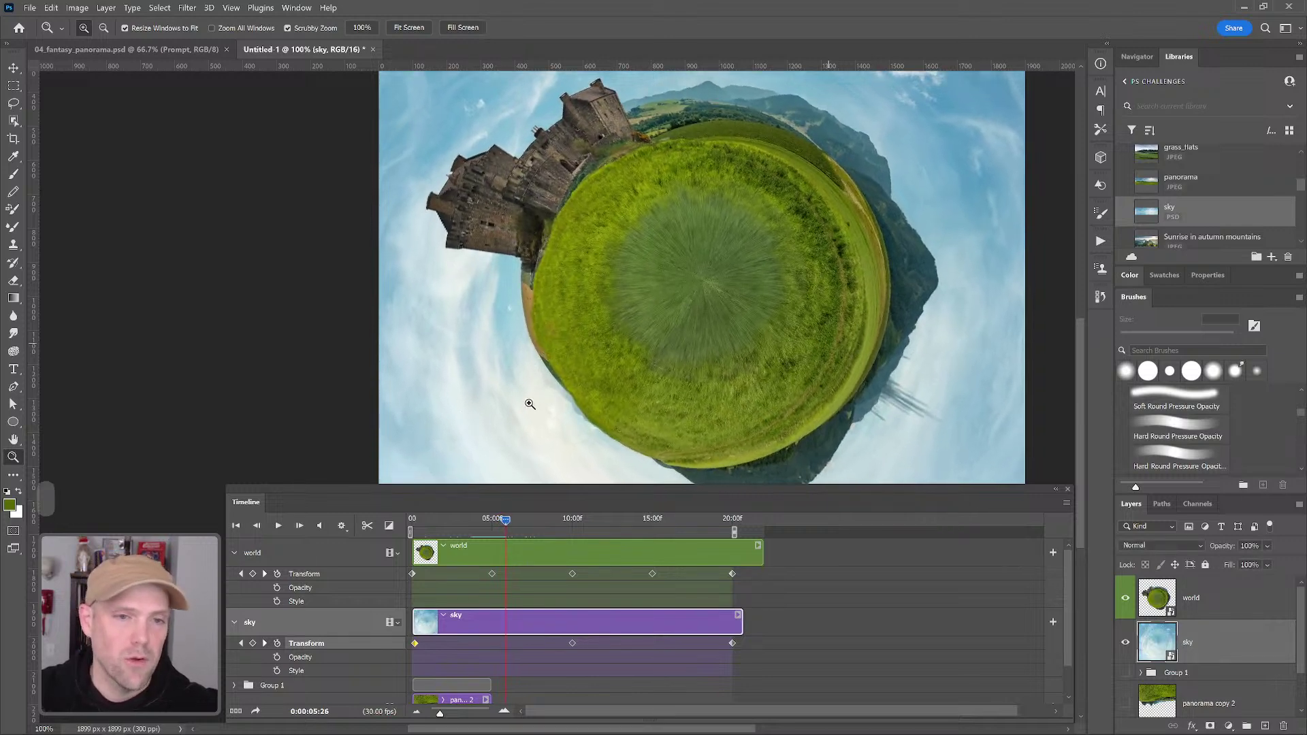
pyautogui.keyDown('alt'); pyautogui.click(927, 286); pyautogui.keyUp('alt')
pyautogui.moveTo(912, 296); pyautogui.dragTo(856, 314)
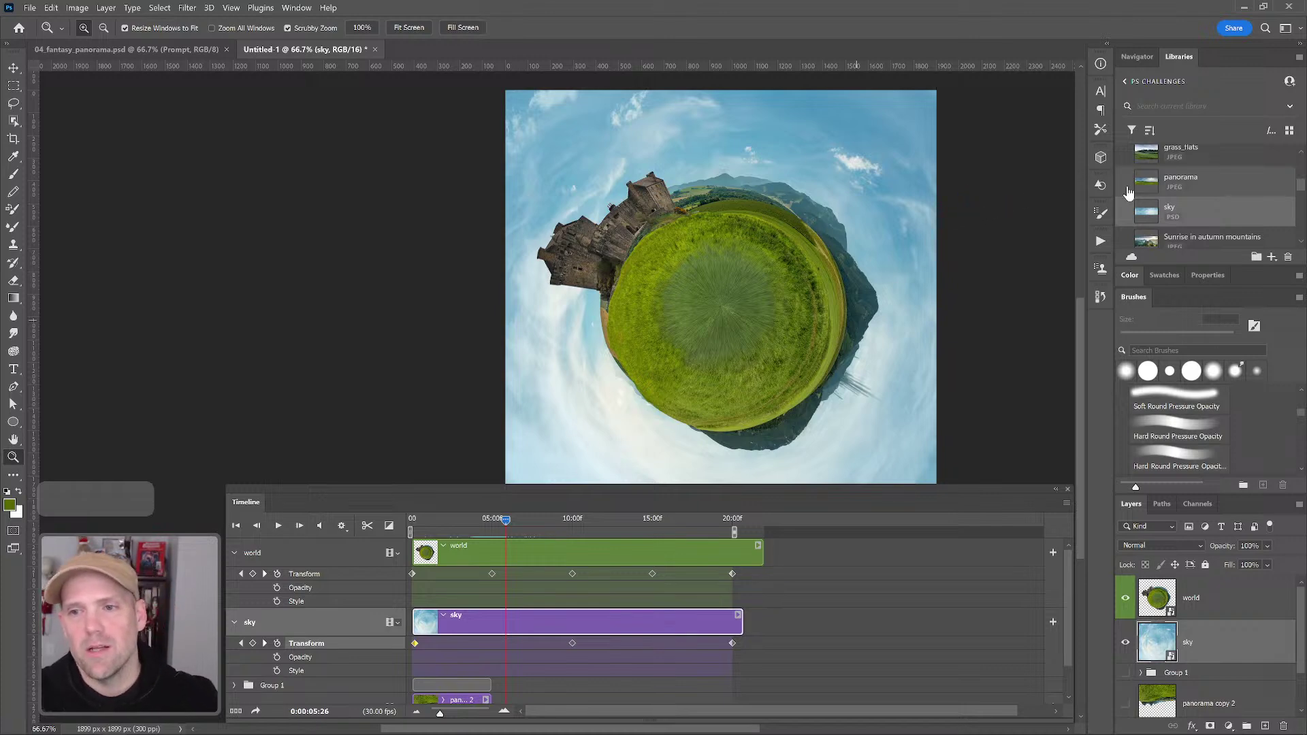
# Place the "repeat daily." graphic from the 04 Panorama library group over the planet and move its layer above world
pyautogui.scroll(5, 1187, 218)
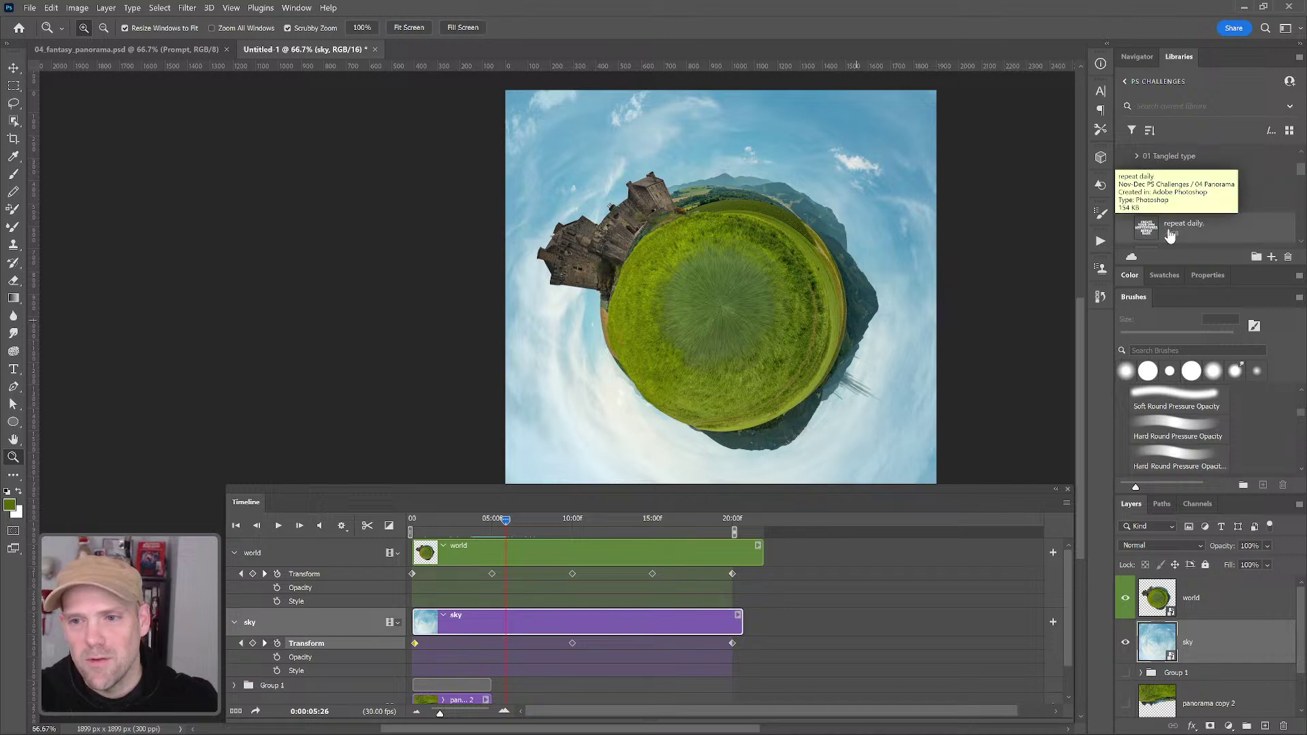
pyautogui.moveTo(1144, 230); pyautogui.dragTo(729, 318)
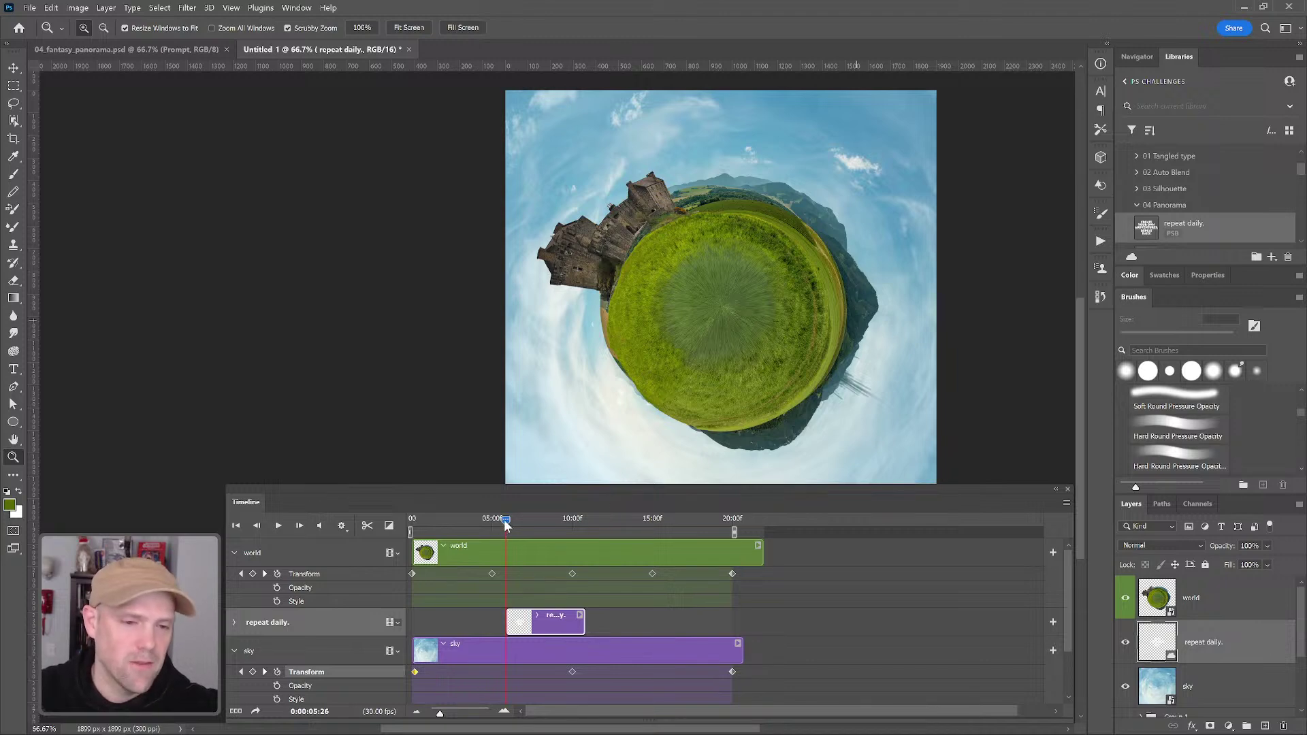
pyautogui.moveTo(503, 520)
pyautogui.mouseDown()
pyautogui.moveTo(479, 520)
pyautogui.moveTo(524, 520)
pyautogui.mouseUp()
pyautogui.moveTo(1195, 643); pyautogui.dragTo(1228, 585)
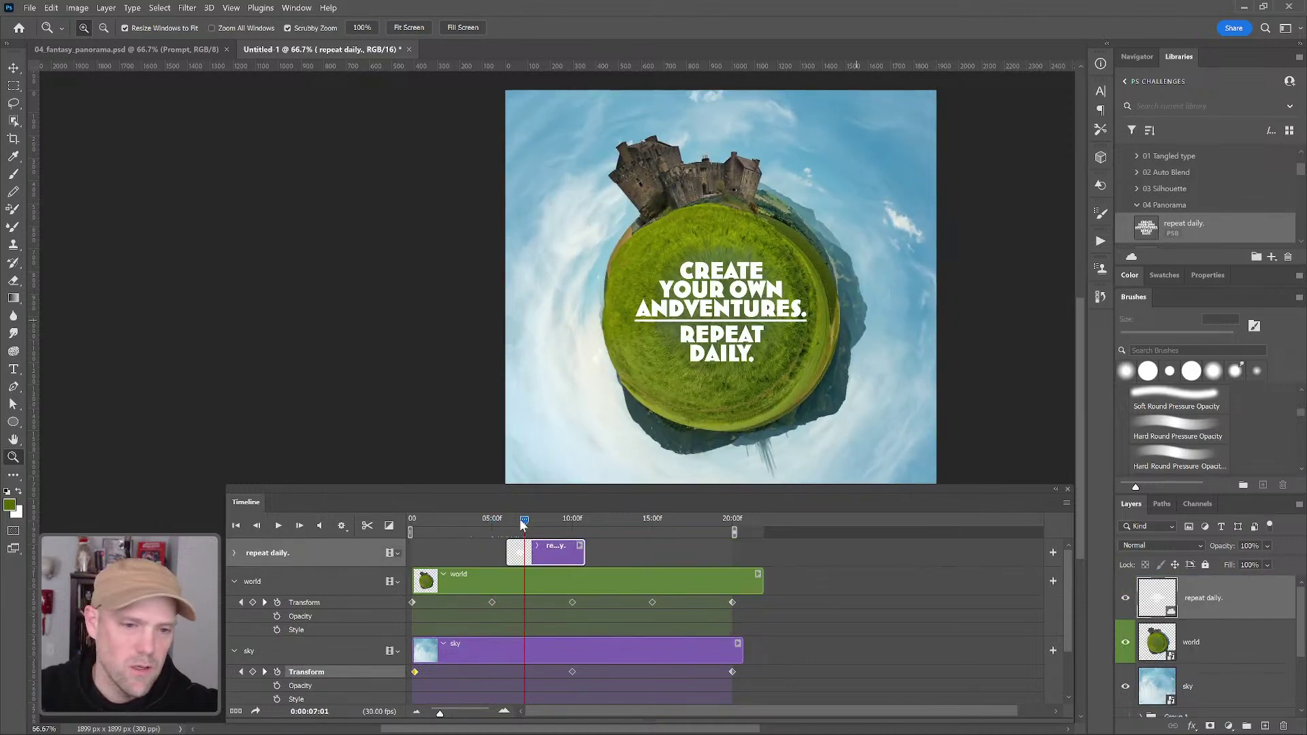
pyautogui.moveTo(524, 519); pyautogui.dragTo(521, 521)
# Extend the "repeat daily." clip so it runs from the start of the timeline to the end of the sky clip
pyautogui.click(479, 520)
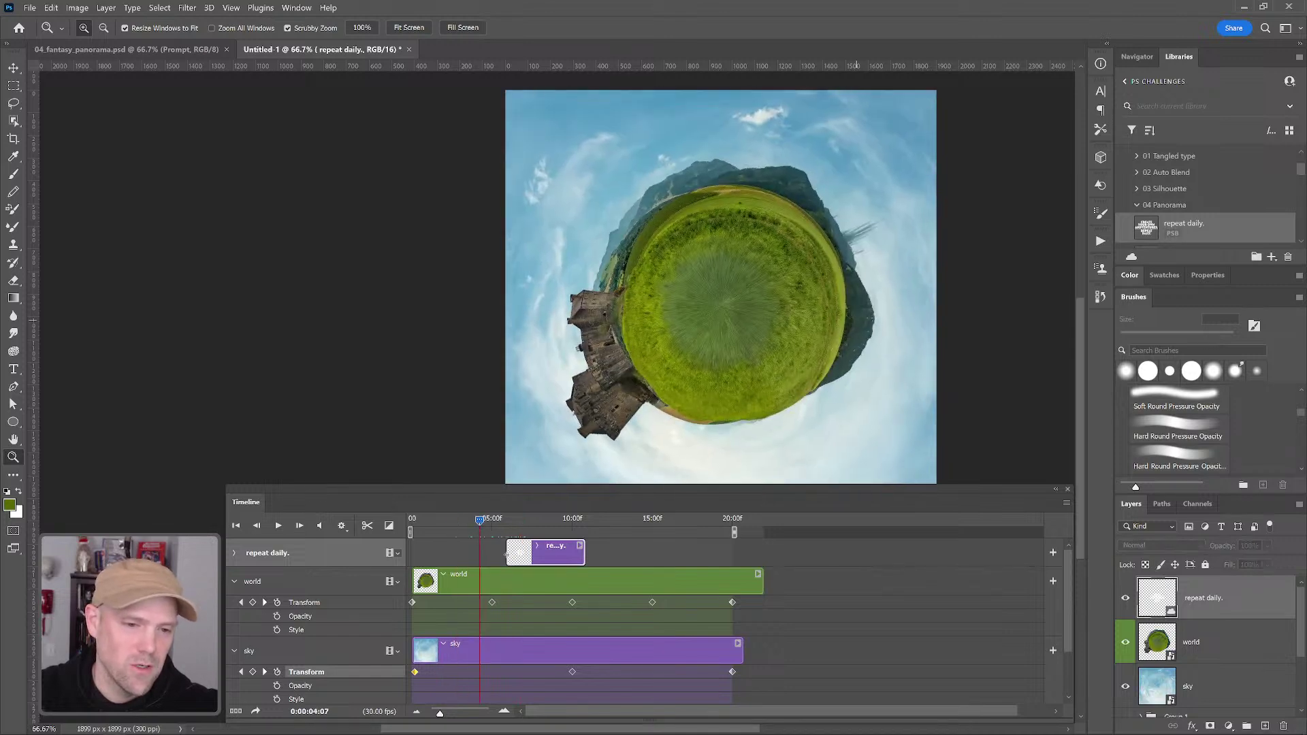
pyautogui.moveTo(507, 553); pyautogui.dragTo(413, 553)
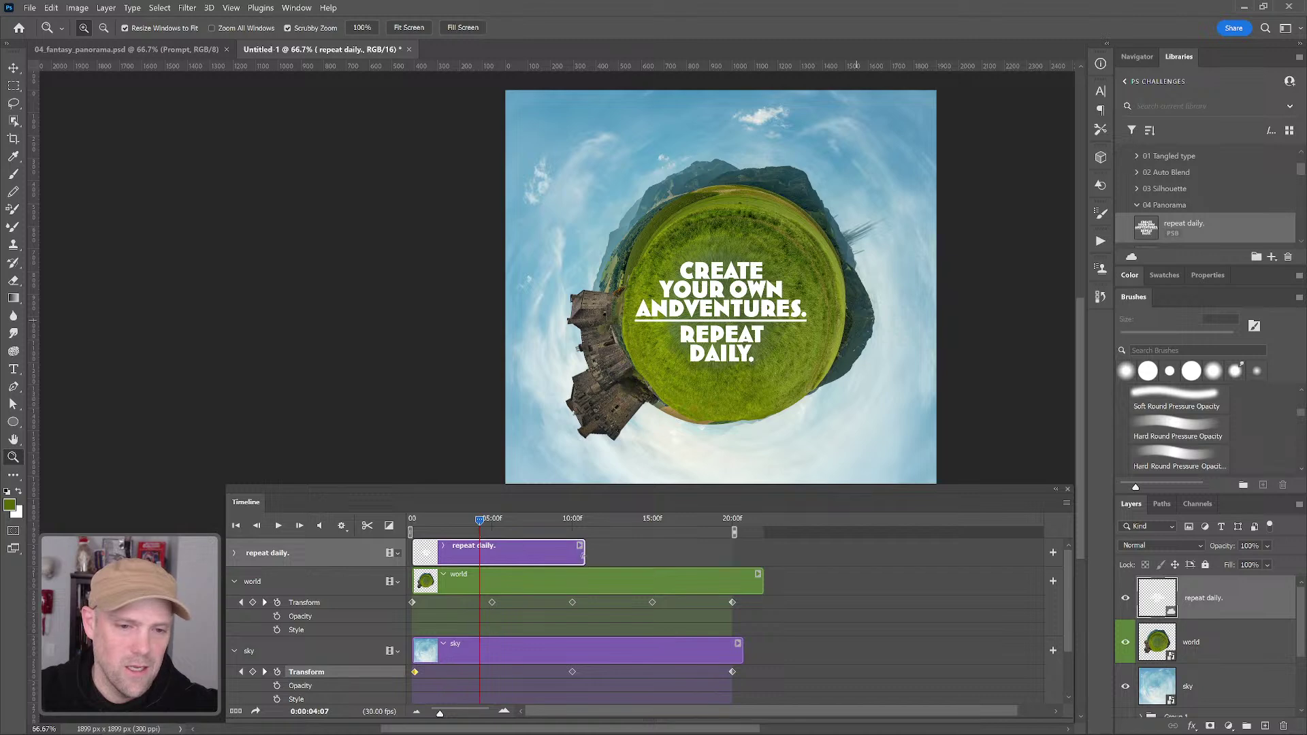
pyautogui.moveTo(582, 556); pyautogui.dragTo(742, 555)
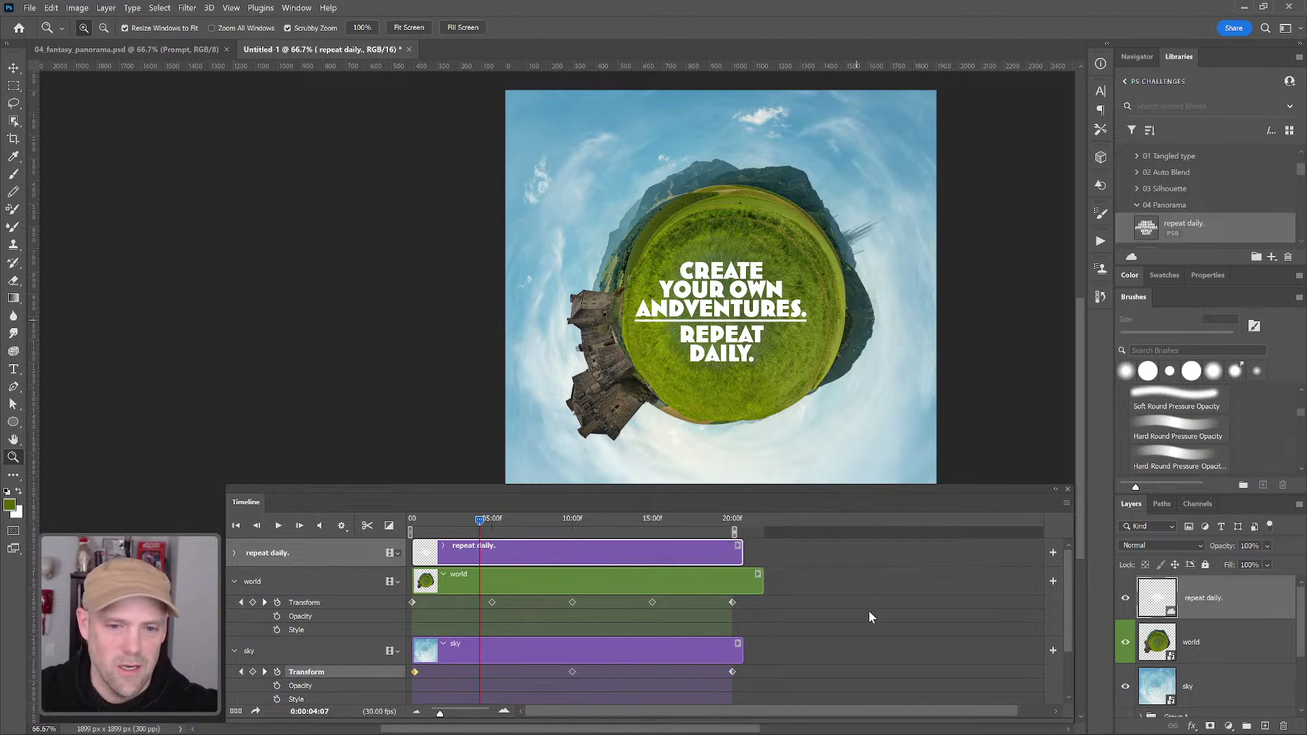
# Scrub through the rotation and nudge the slogan text slightly up and left to centre it on the planet
pyautogui.click(439, 519)
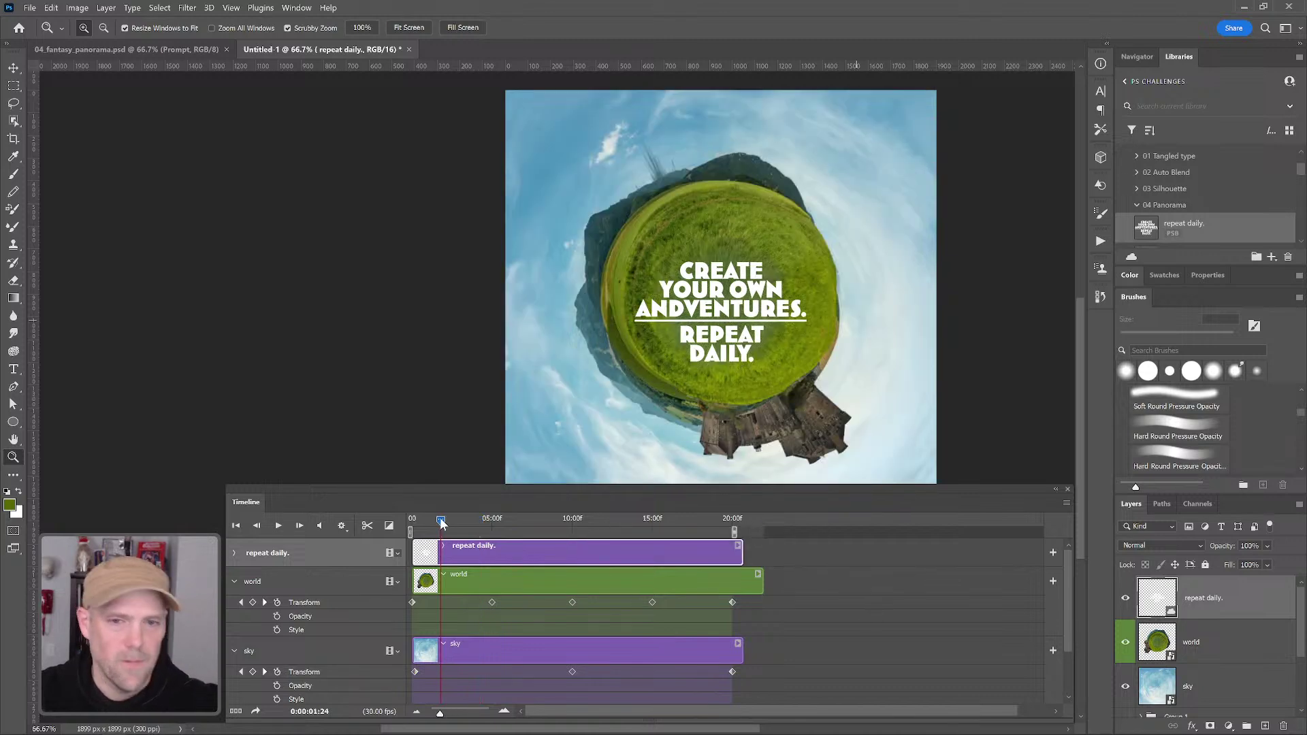
pyautogui.moveTo(439, 519); pyautogui.dragTo(569, 519)
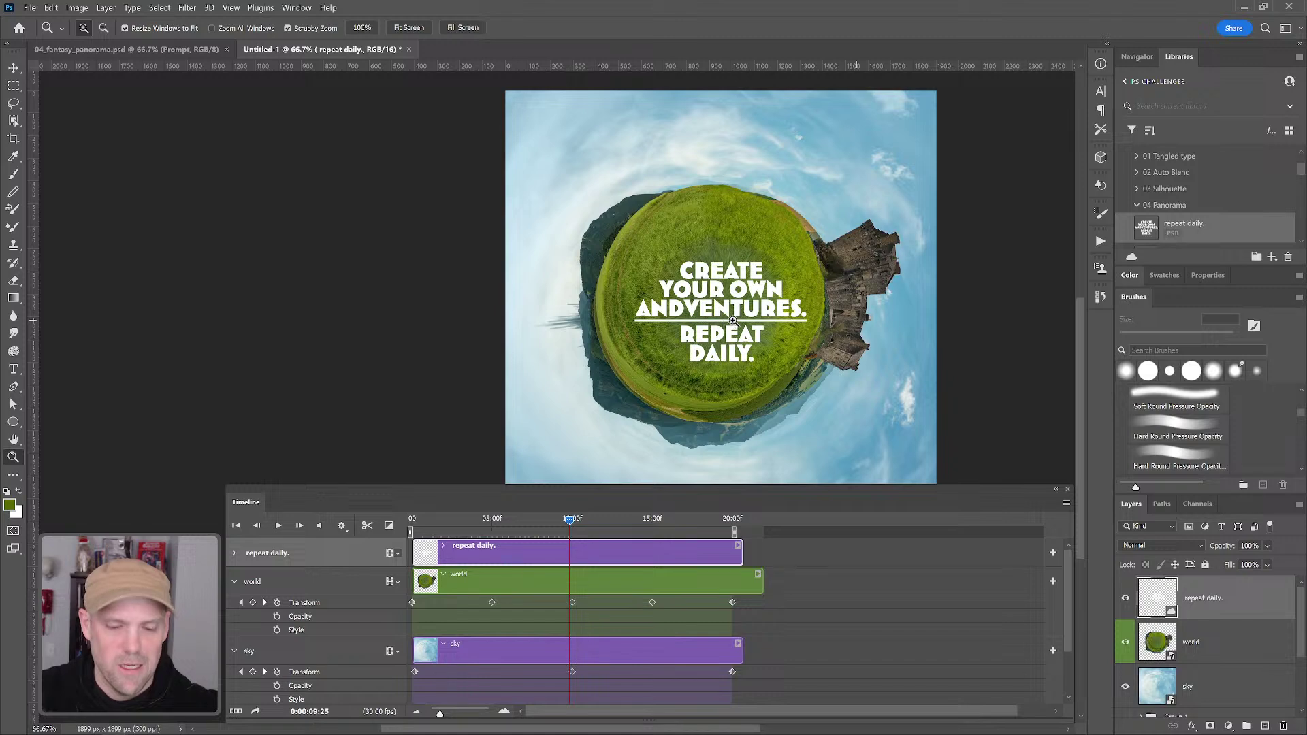
pyautogui.press('v')
pyautogui.moveTo(717, 305); pyautogui.dragTo(709, 299)
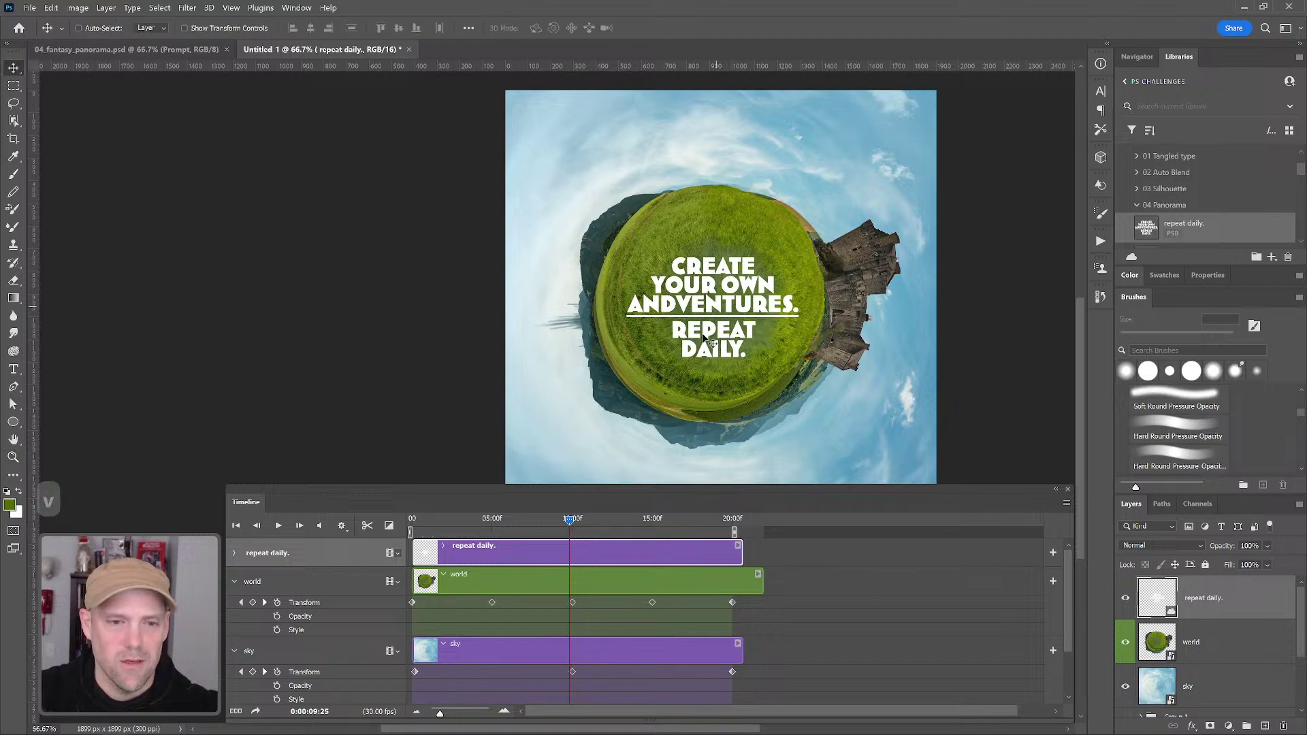
pyautogui.moveTo(441, 516); pyautogui.dragTo(505, 518)
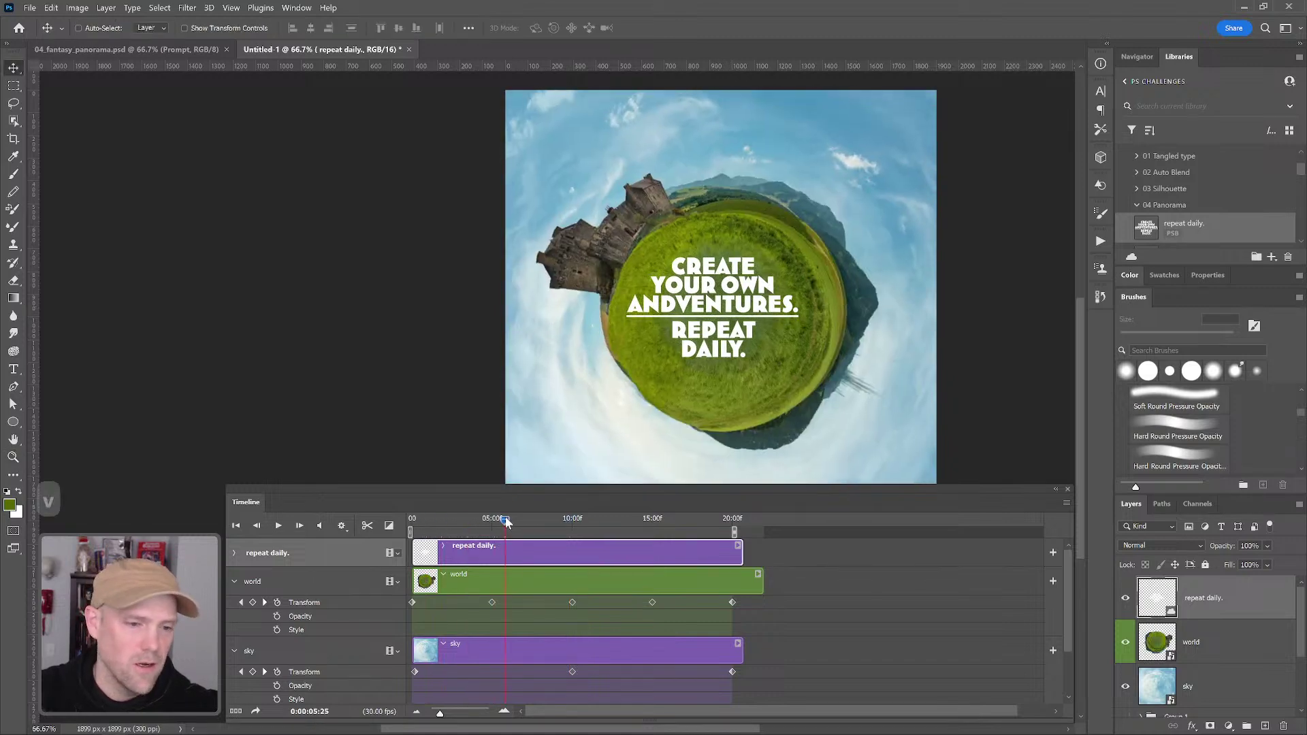
# Open the Render Video settings and set the output size to 600 x 600
pyautogui.click(255, 712)
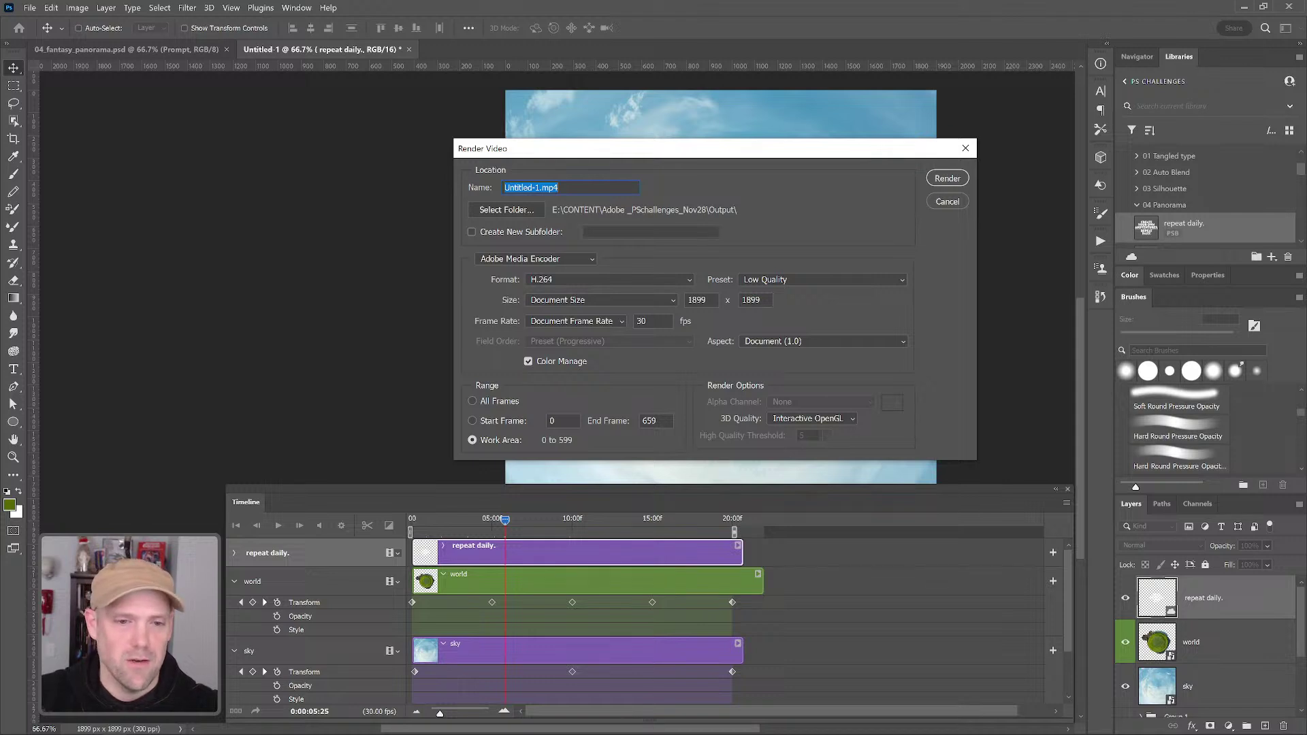
pyautogui.click(700, 299)
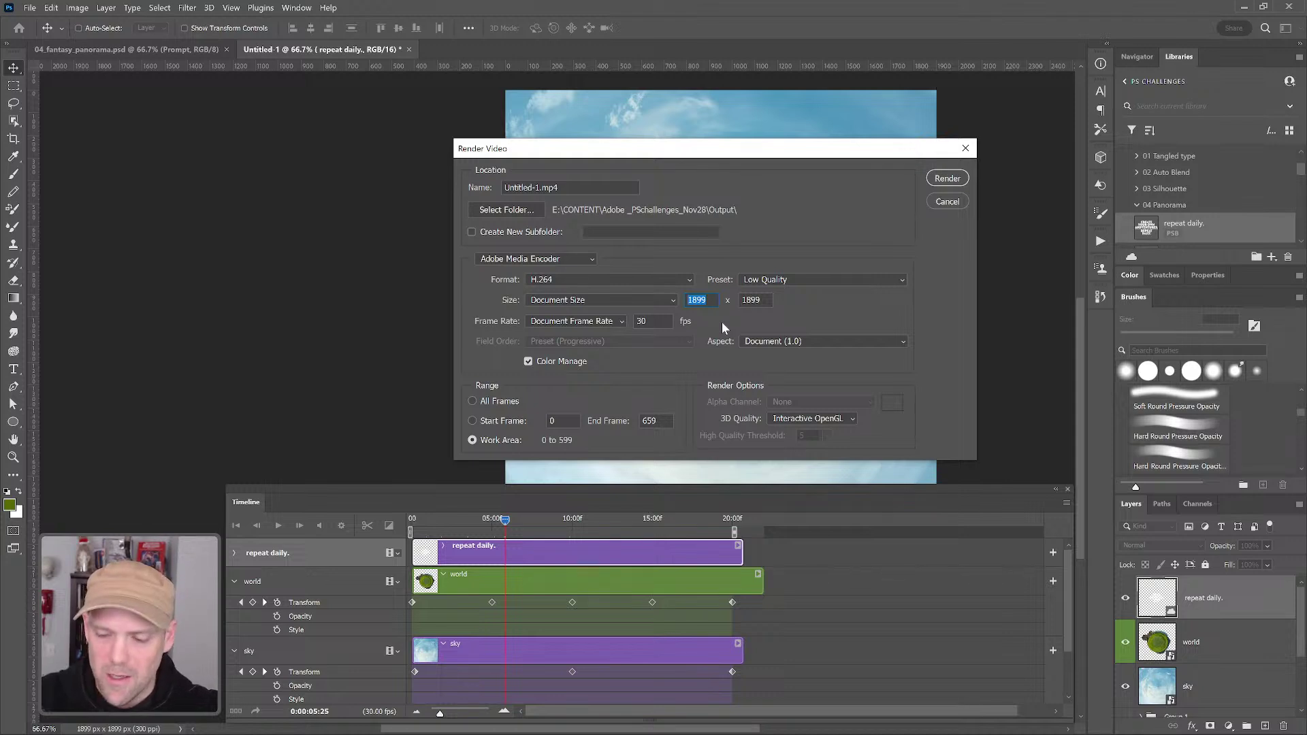
pyautogui.write('600')
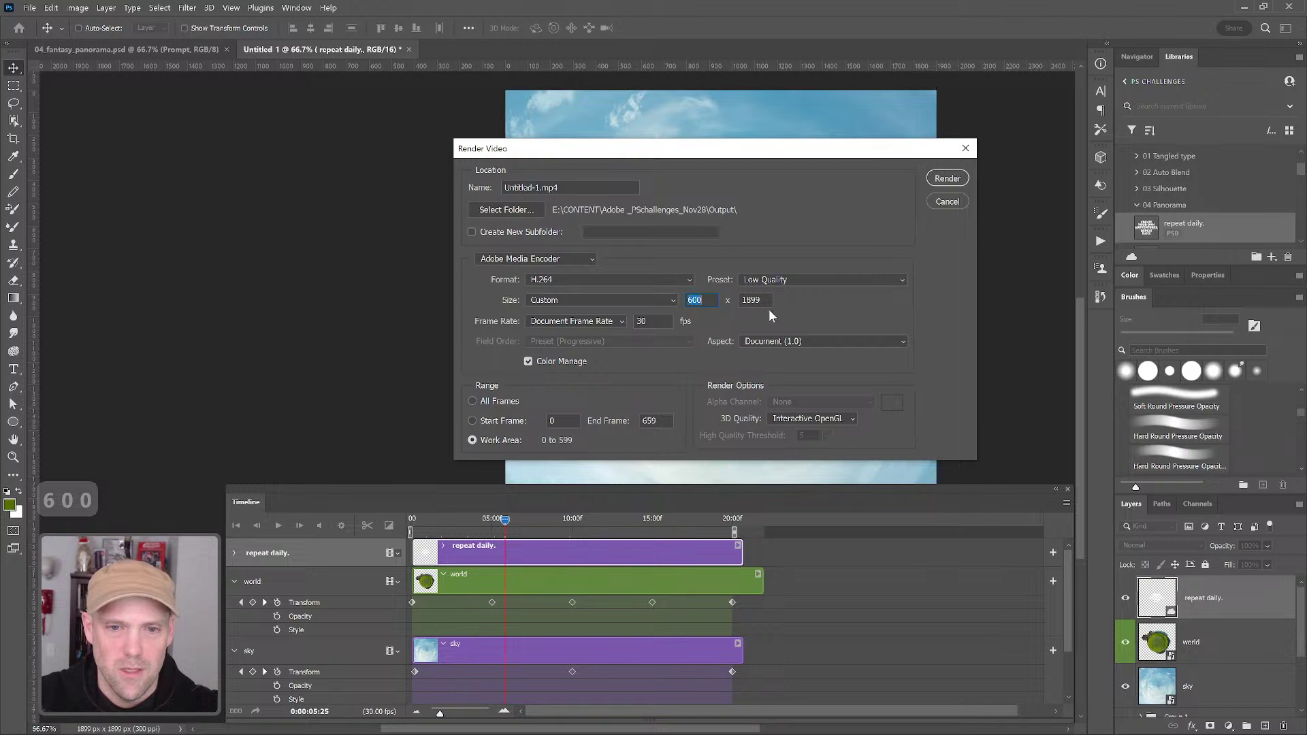
pyautogui.click(752, 300)
pyautogui.write('600')
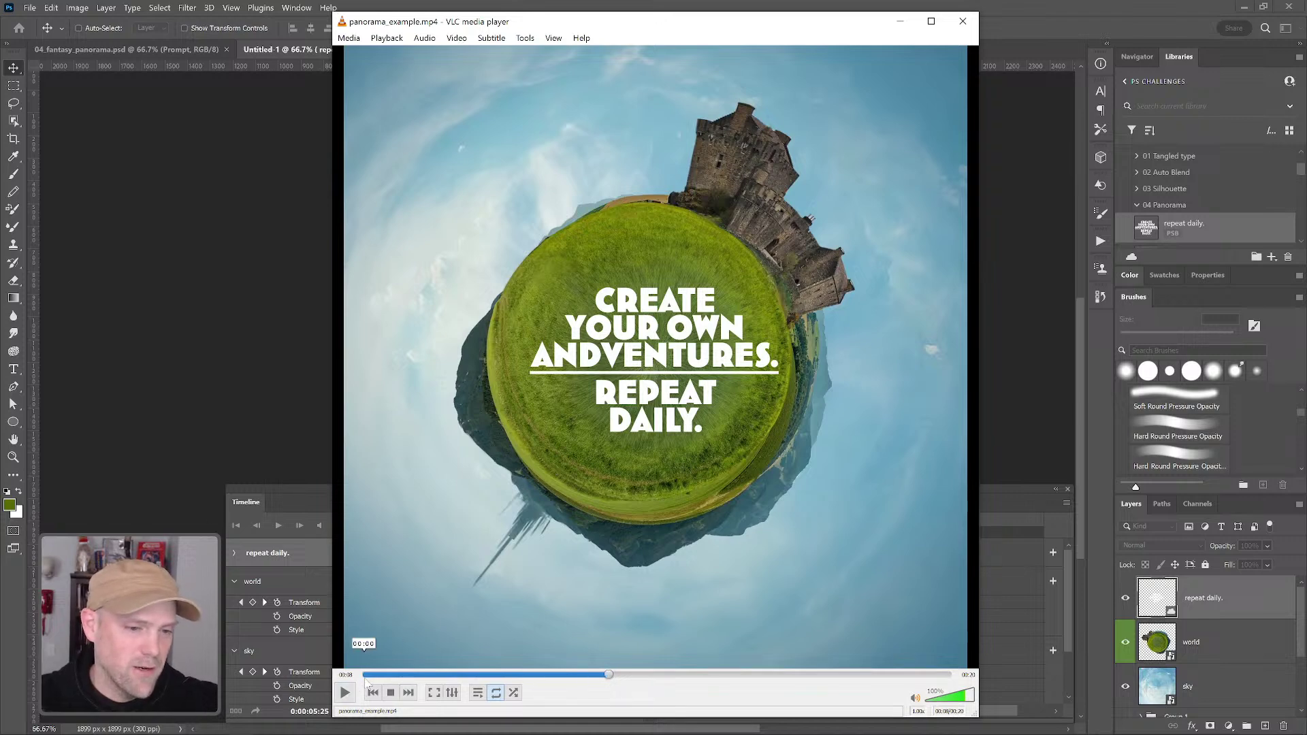
# Switch to VLC media player and play panorama_example.mp4 to review the finished looping animation
pyautogui.click(345, 692)
pyautogui.click(347, 692)
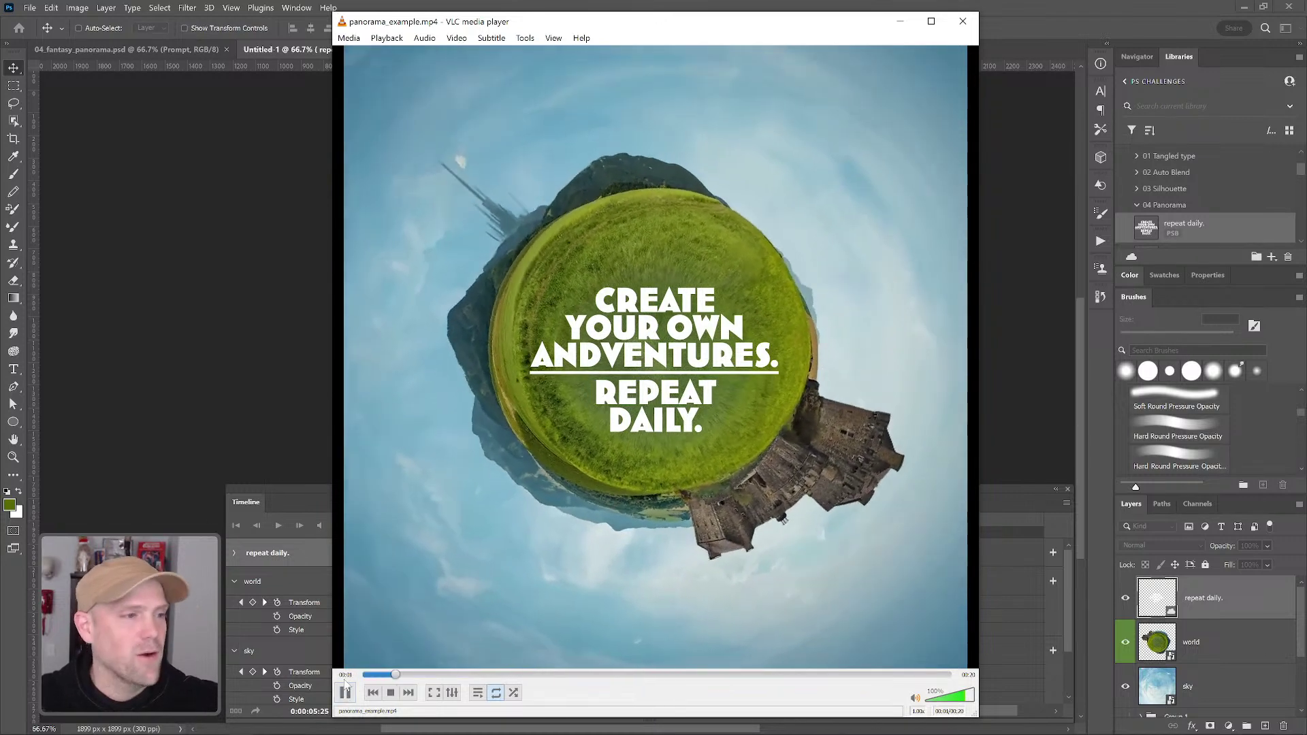